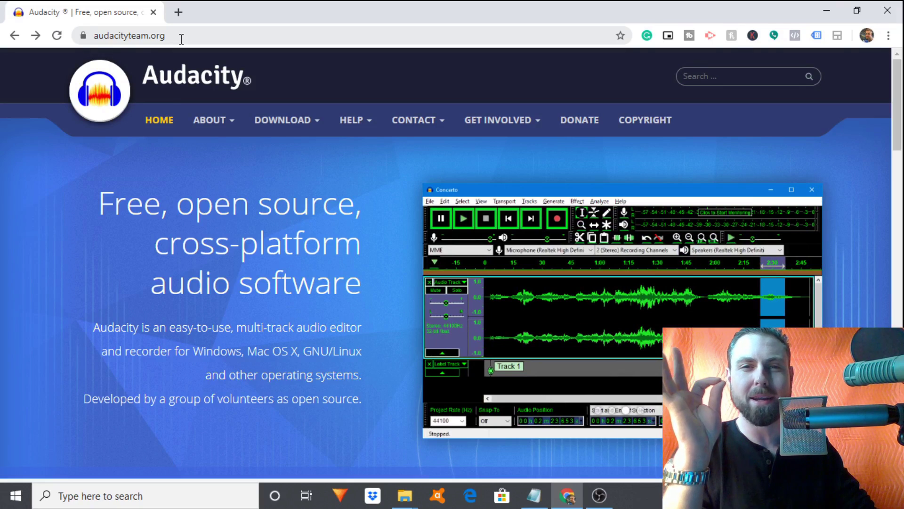
- Go to the Windows downloads on audacityteam.org and open the Audacity 2.3.3 installer page on FossHub
mouse_move(276, 130)
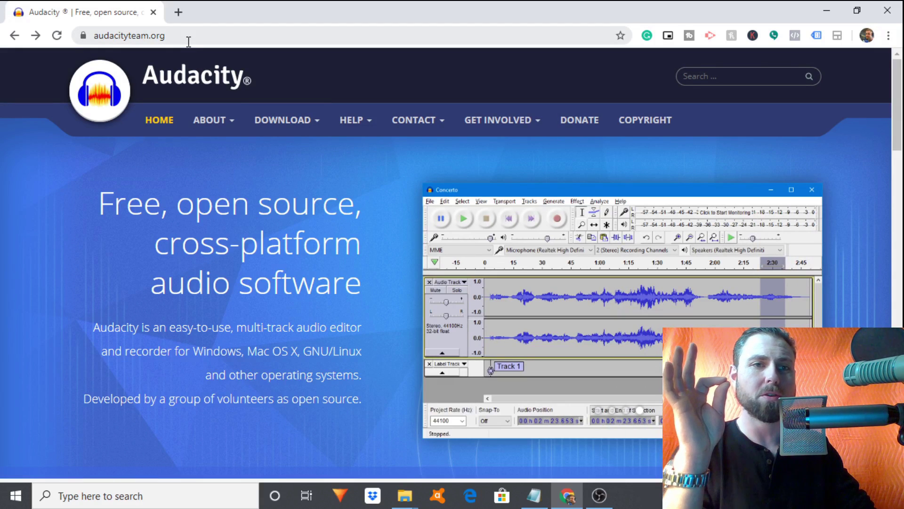
left_click_drag(171, 35, 94, 36)
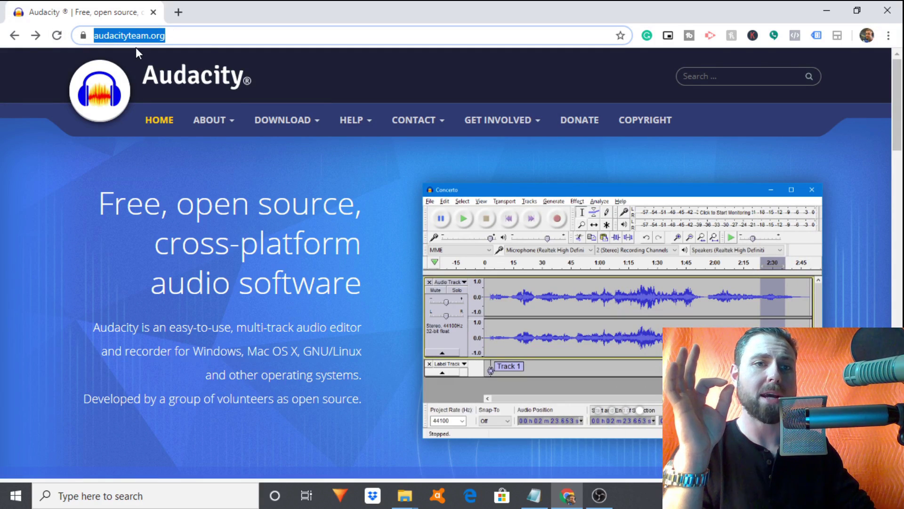
mouse_move(276, 126)
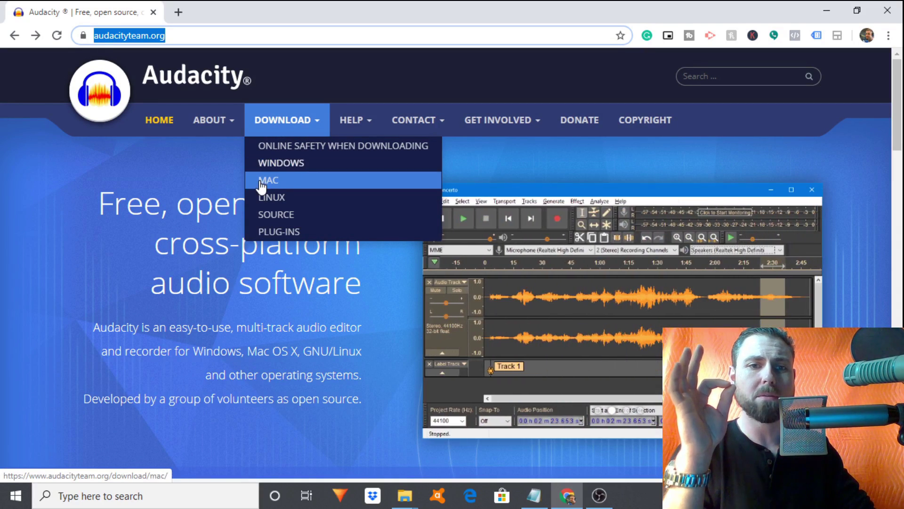
left_click(285, 165)
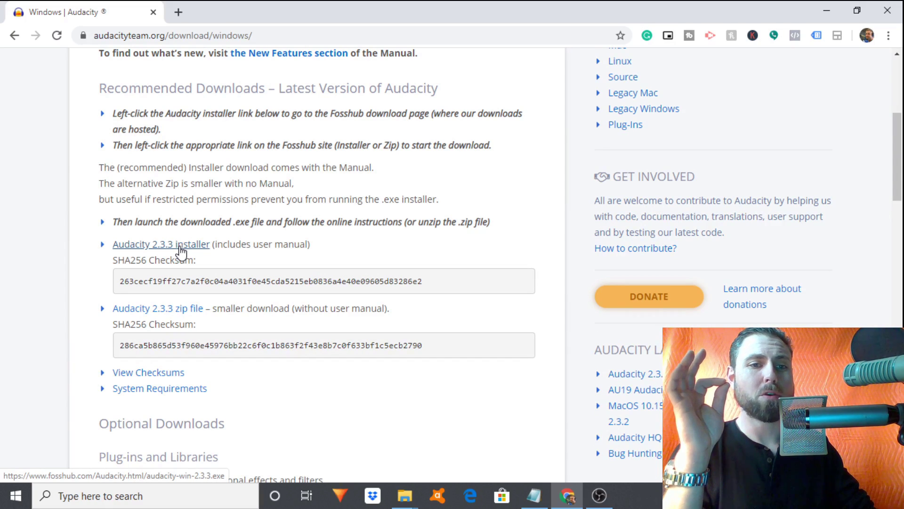
left_click(181, 253)
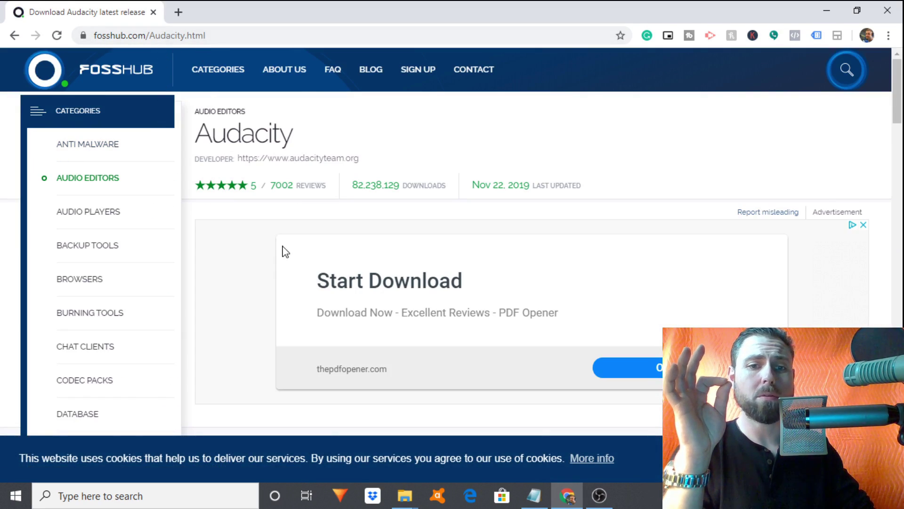
scroll(285, 252, "down", 4)
scroll(285, 252, "down", 4)
scroll(283, 219, "up", 1)
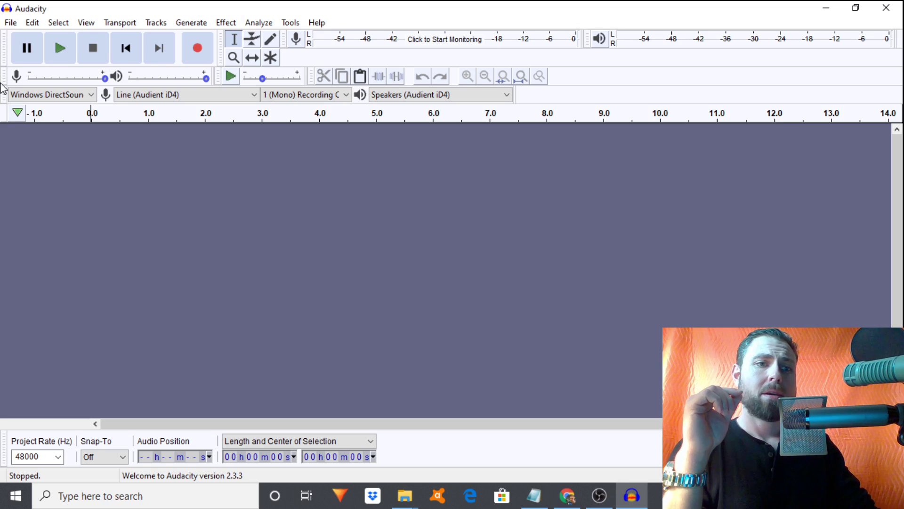
- Switch to Audacity, keep Windows DirectSound as the audio host and choose Line (Audient iD4) as the recording device, with recording volume 1.00
left_click(38, 96)
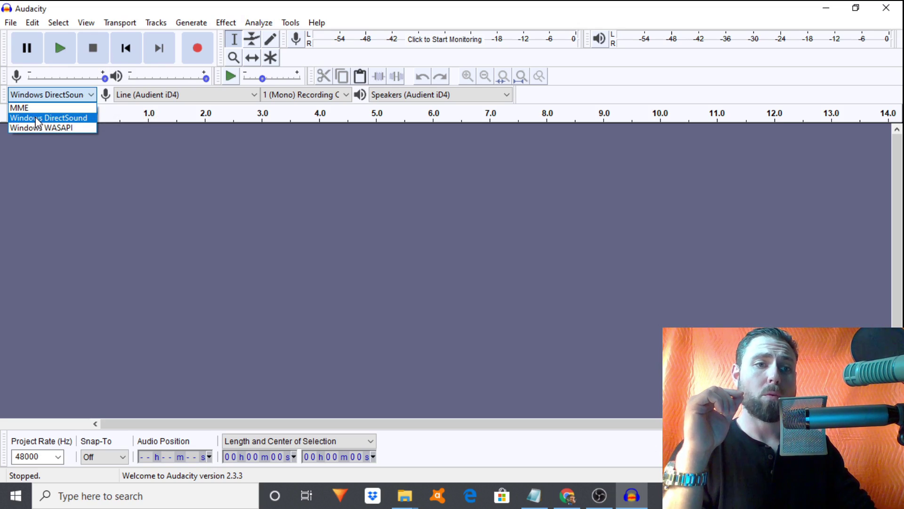
left_click(47, 96)
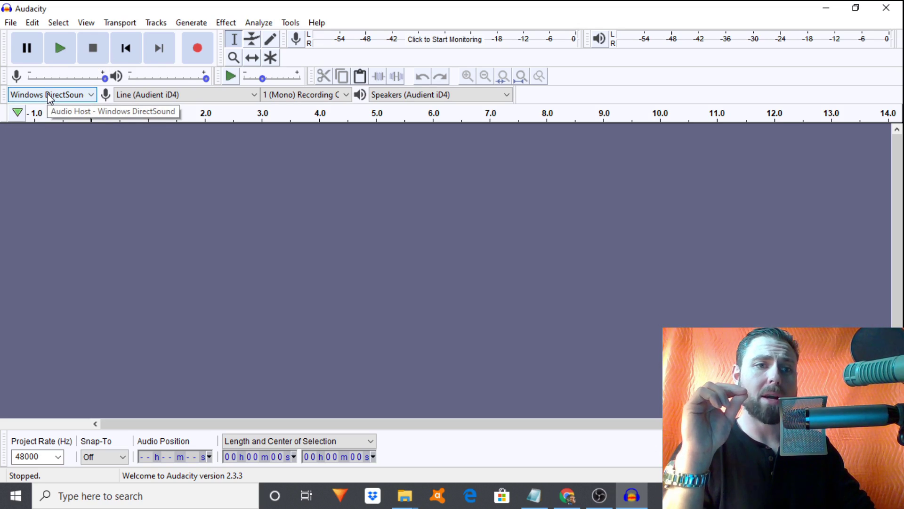
left_click(134, 95)
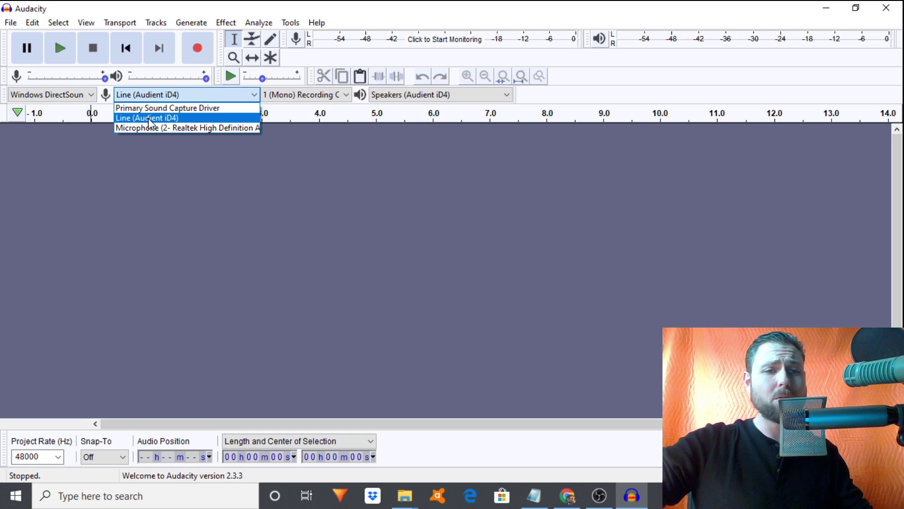
left_click(150, 122)
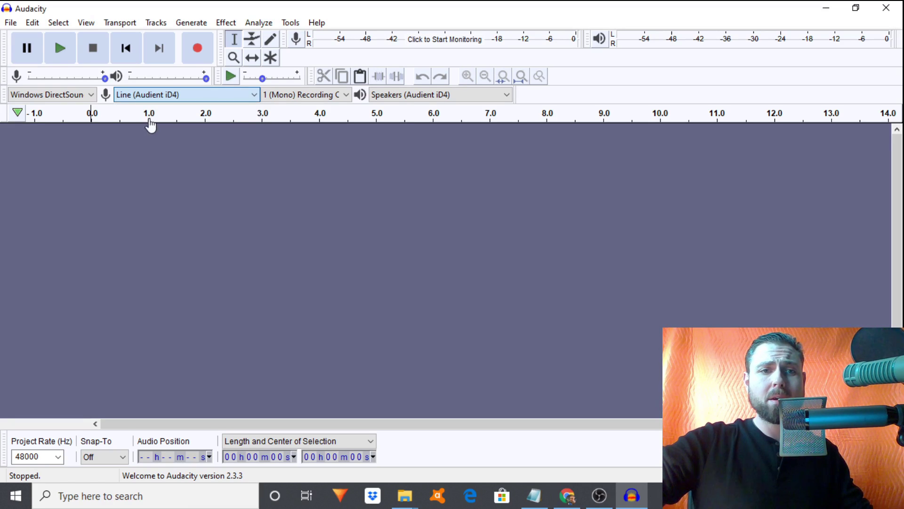
mouse_move(101, 81)
left_mouse_down()
mouse_move(35, 84)
mouse_move(105, 91)
left_mouse_up()
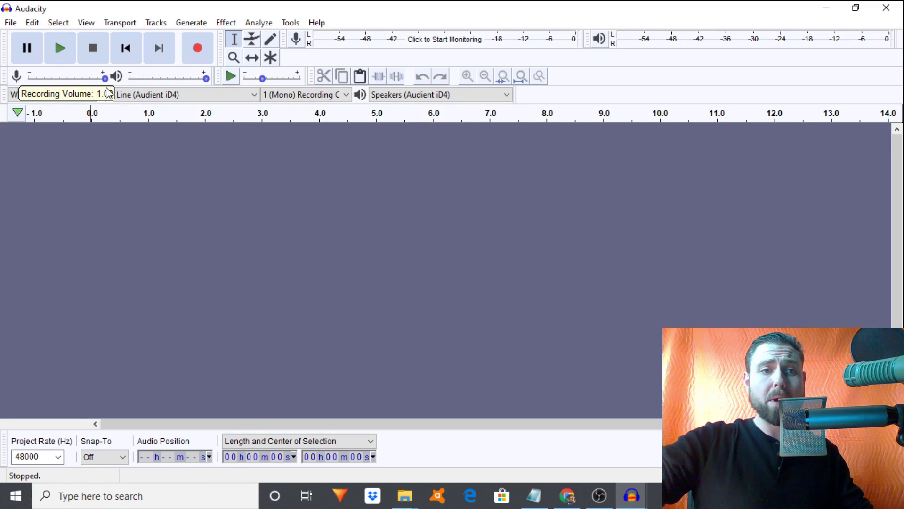
- Record a mono voice test of about 16 seconds and delete its track
left_click(195, 50)
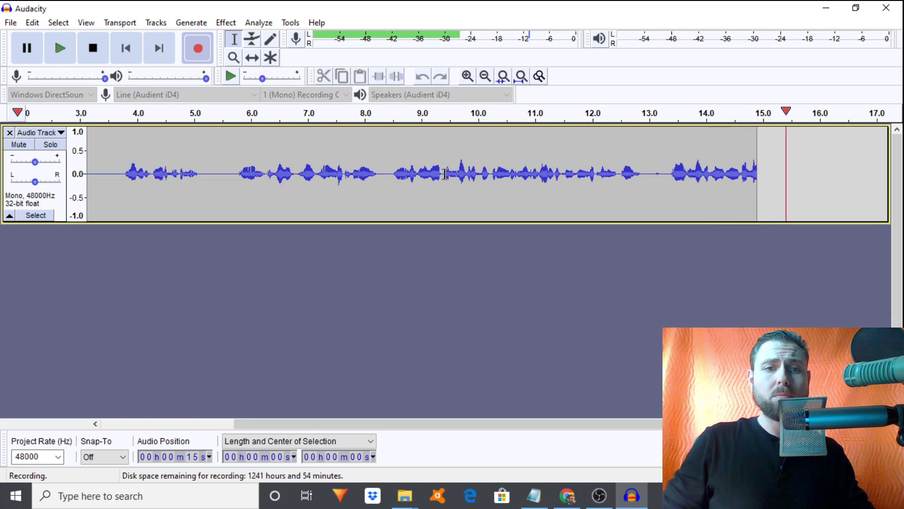
key("space")
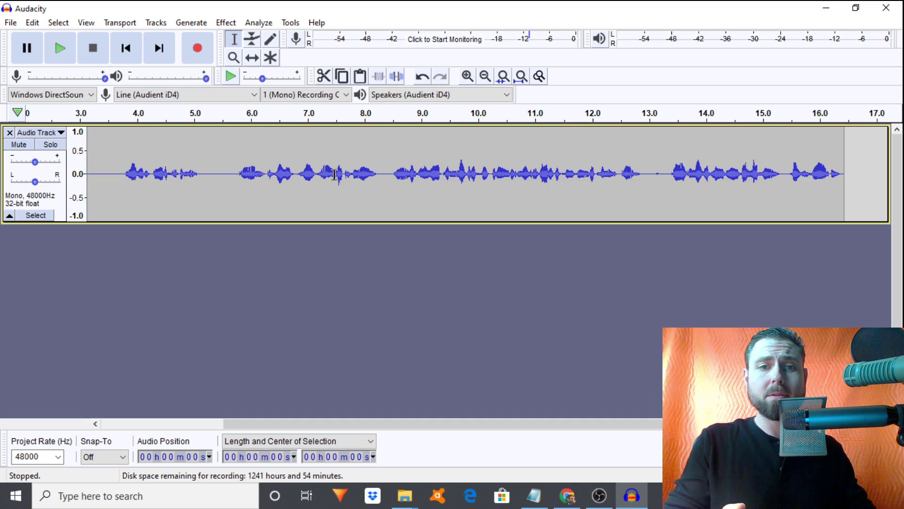
left_click(306, 136)
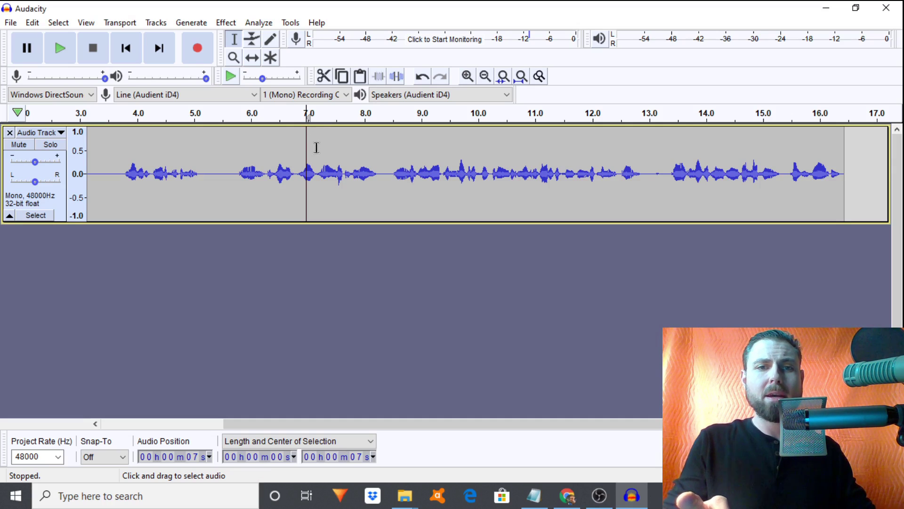
left_click_drag(320, 150, 302, 152)
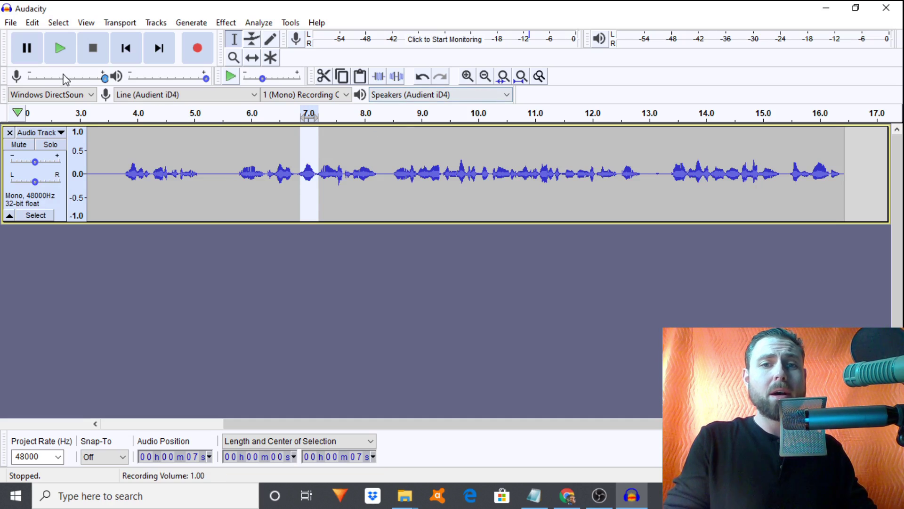
left_click(9, 132)
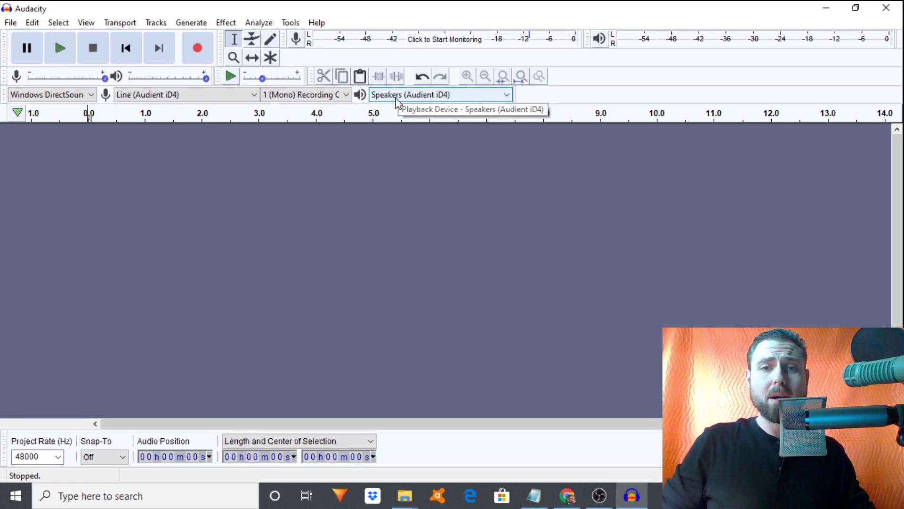
- Choose Speakers (Audient iD4) as the playback device
left_click(424, 99)
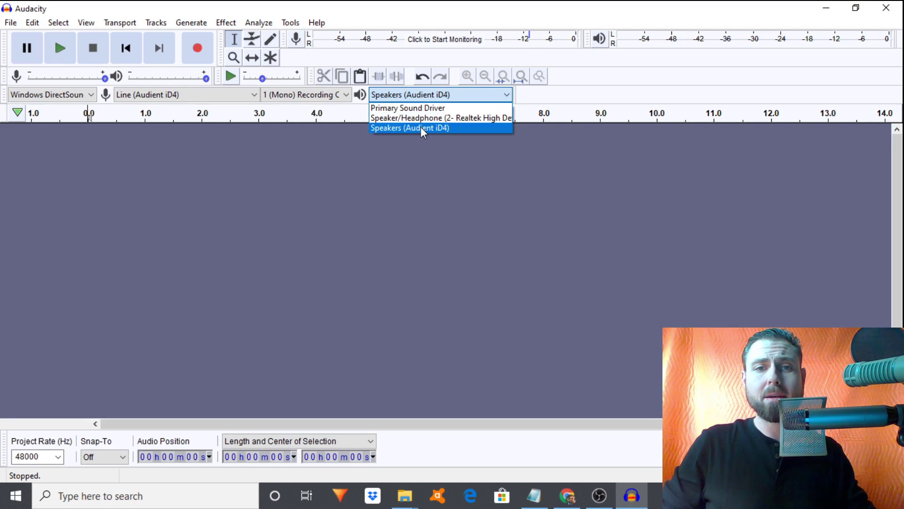
left_click(424, 129)
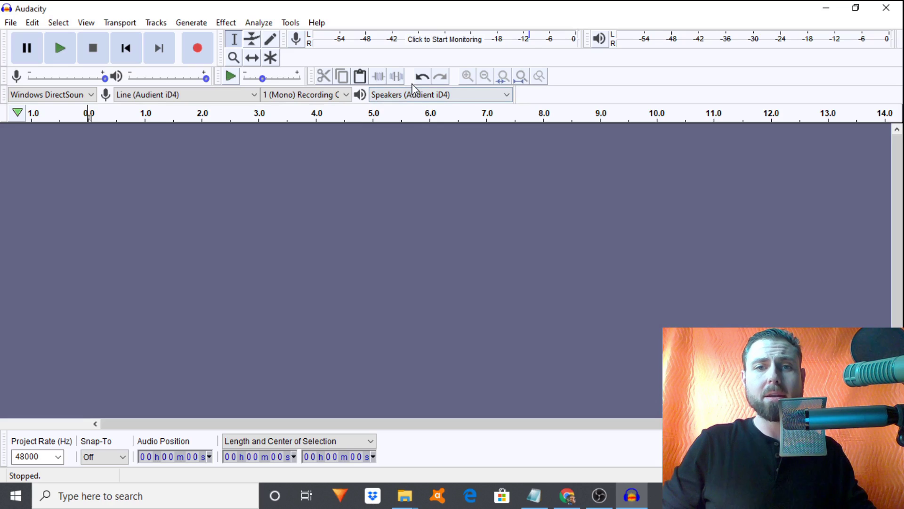
left_click(421, 96)
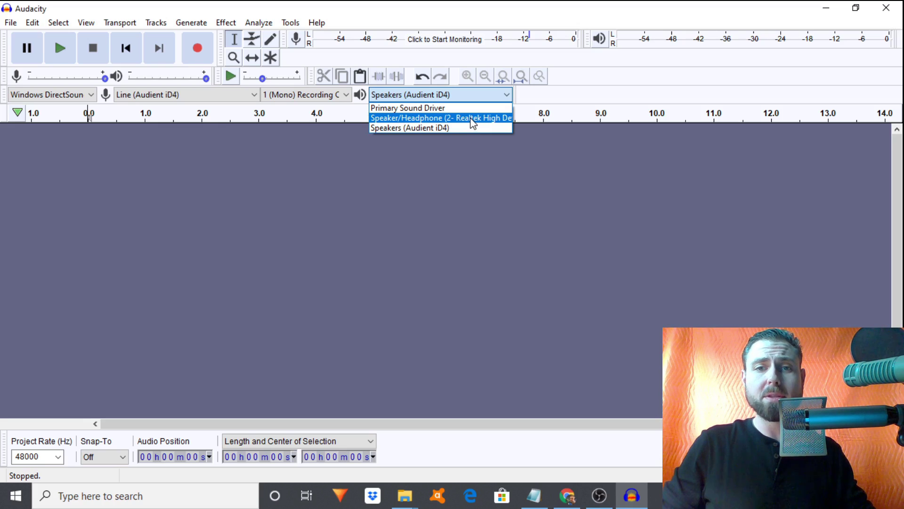
left_click(137, 154)
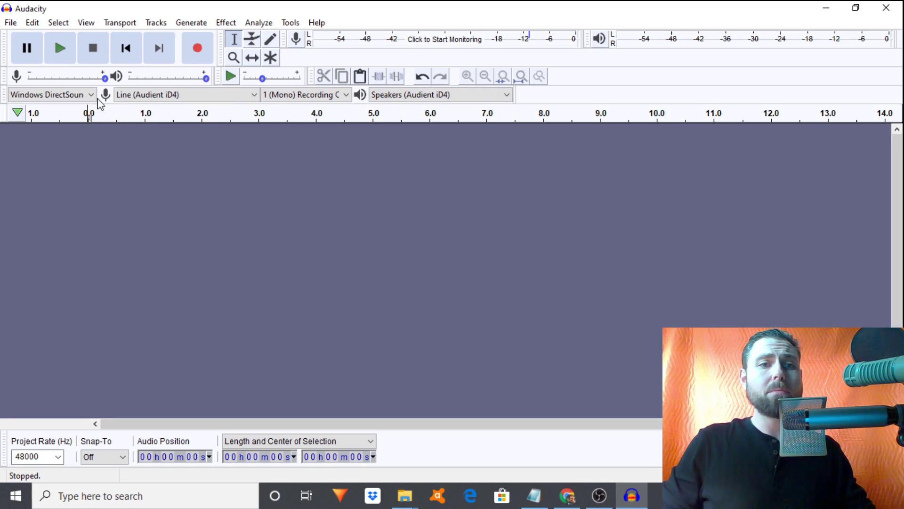
- Import the laptop mic and samson mic files from the desktop as two tracks, then maximize the window again
left_click(857, 8)
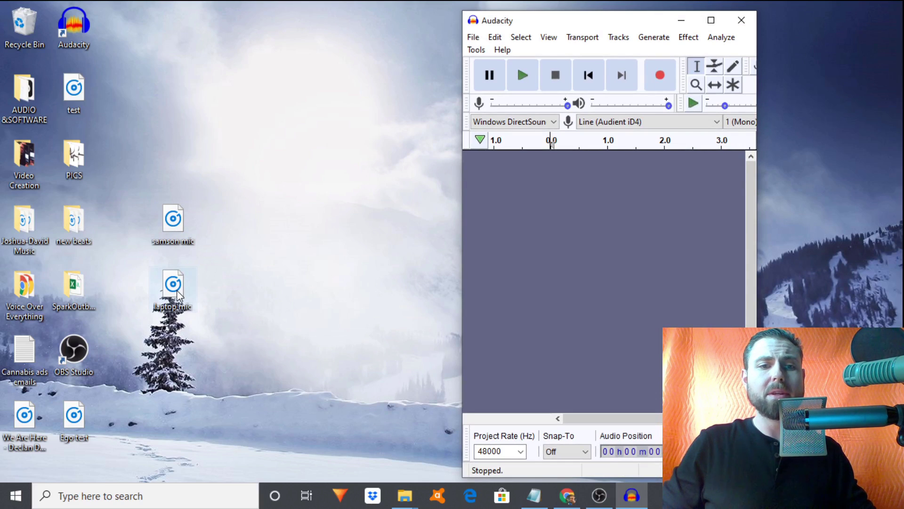
left_click_drag(177, 292, 493, 185)
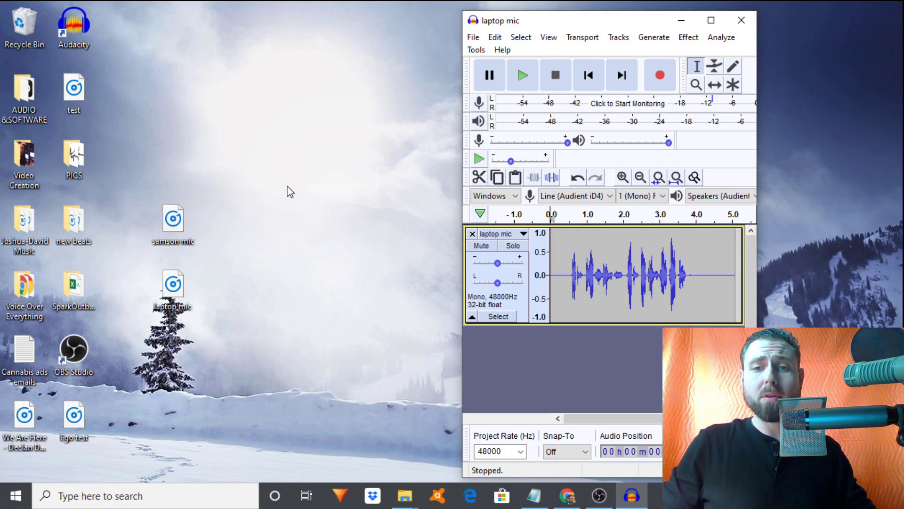
left_click_drag(174, 225, 529, 333)
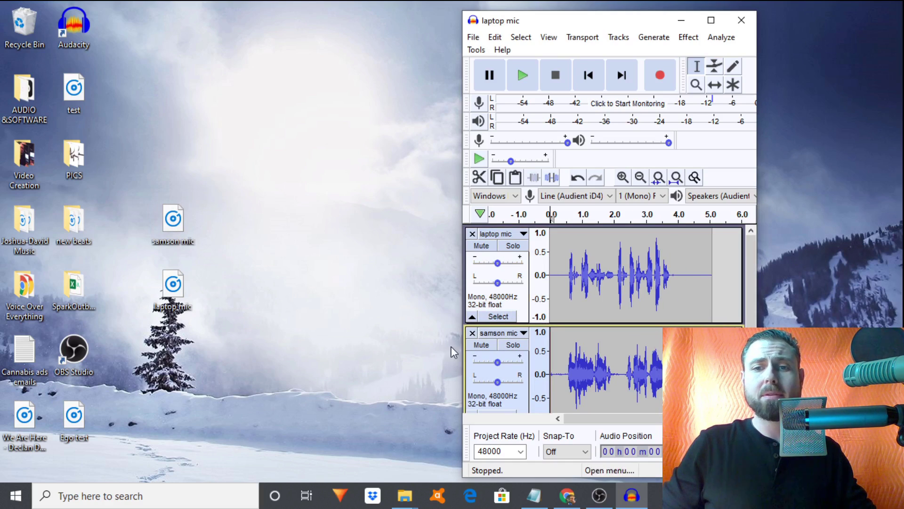
left_click(711, 20)
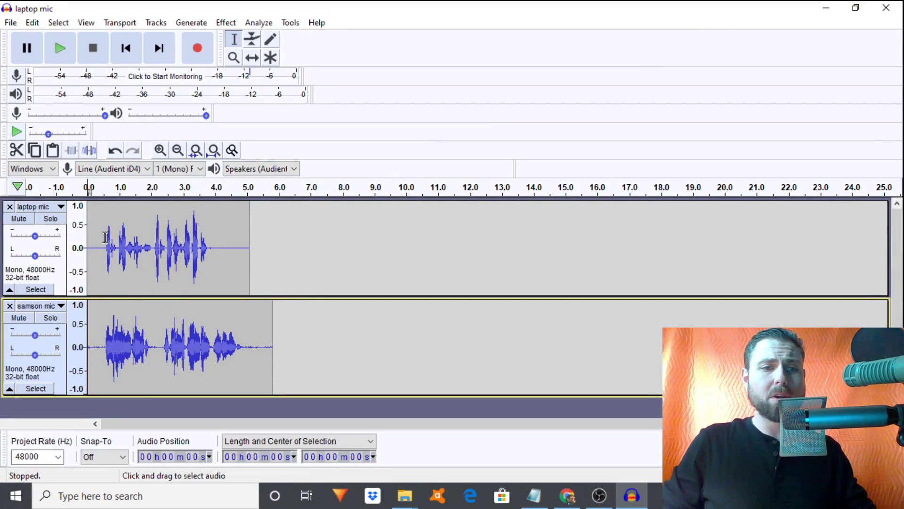
- Solo and play the laptop mic track, then the samson mic track, to compare their sound quality
left_click(42, 220)
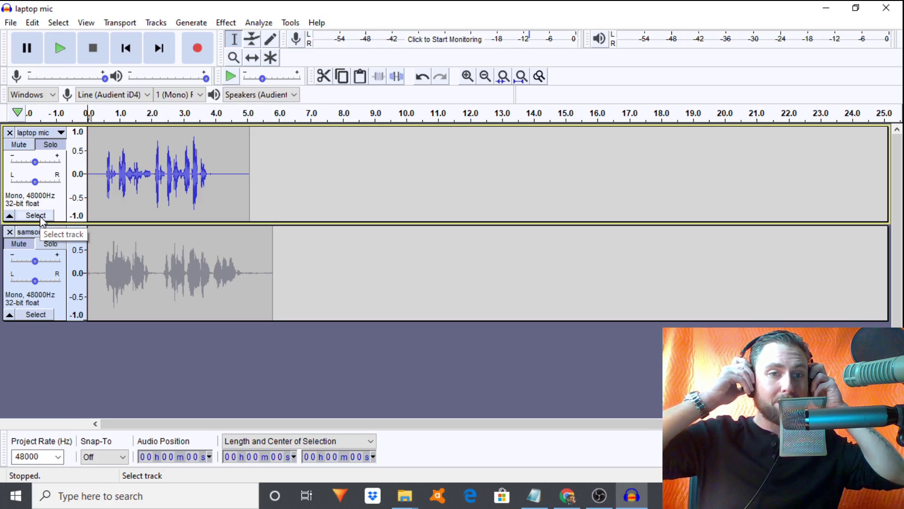
key("space")
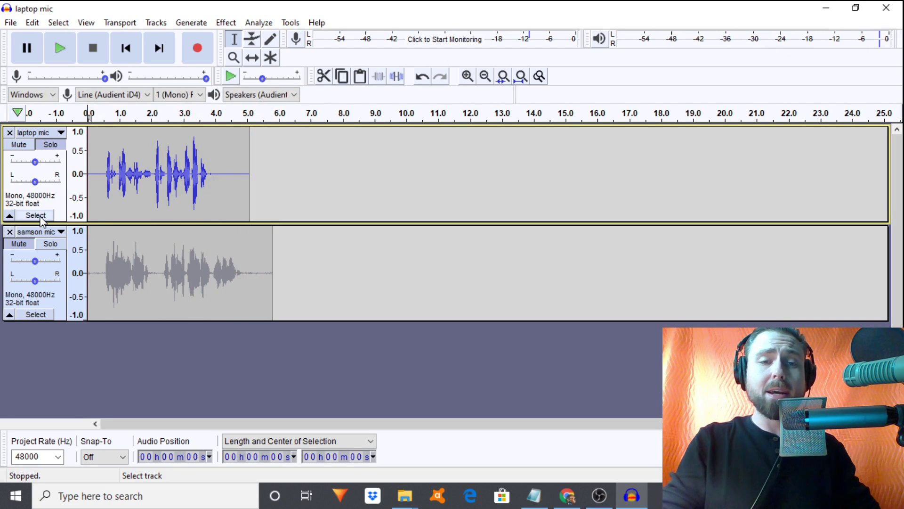
key("space")
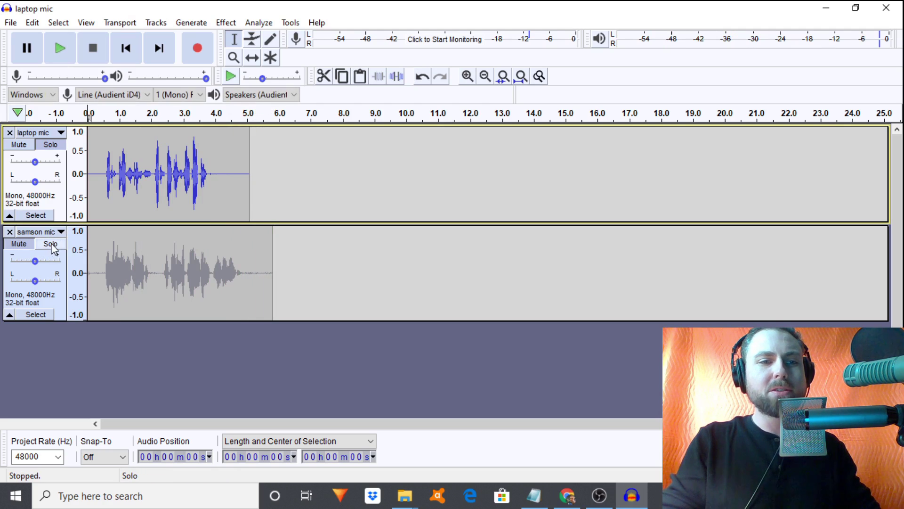
left_click(51, 244)
key("space")
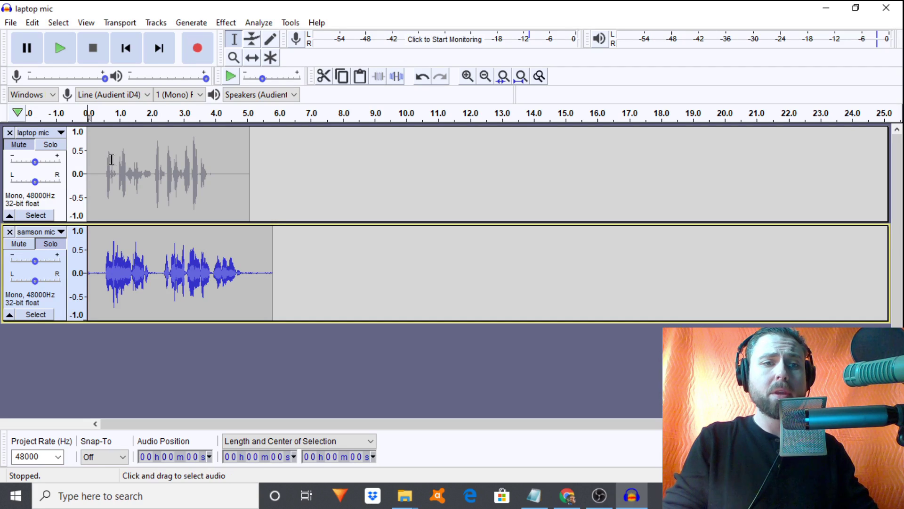
- Remove both imported microphone tracks and record a new mono voice take of about 8.5 seconds
left_click(8, 133)
left_click(9, 134)
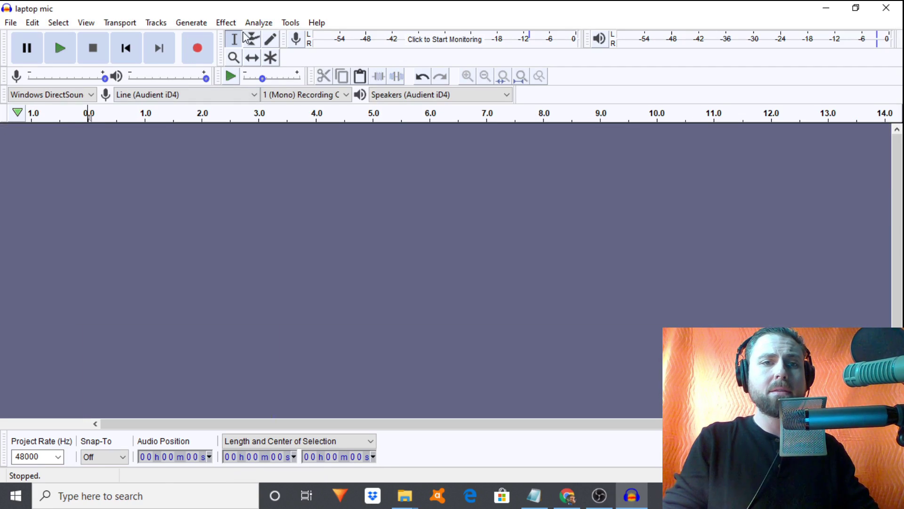
left_click(204, 55)
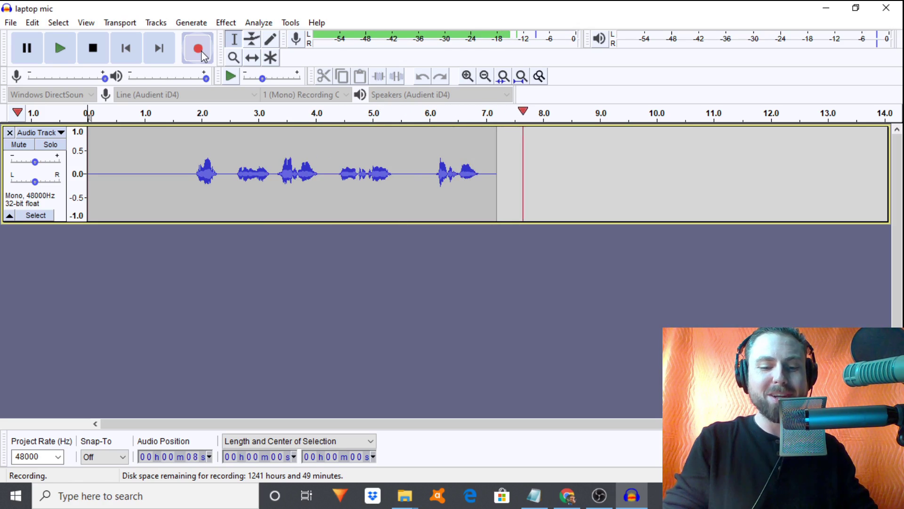
key("space")
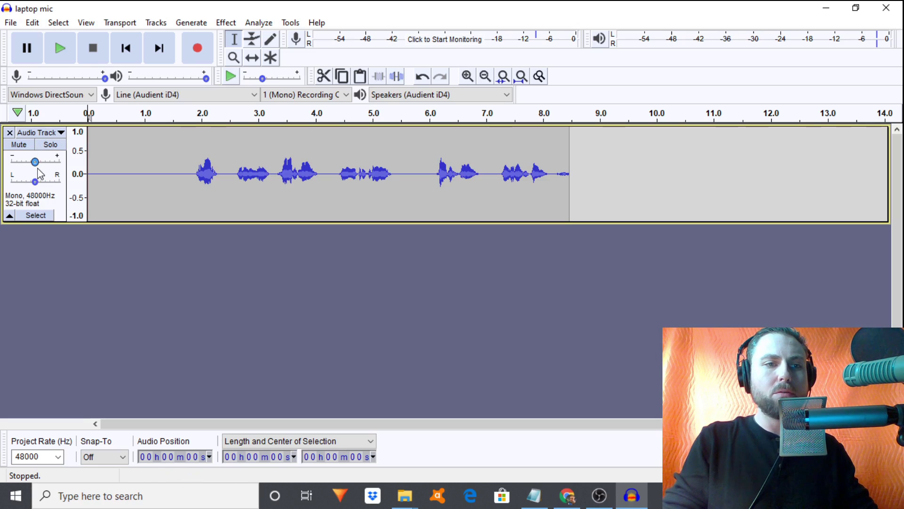
left_click(45, 134)
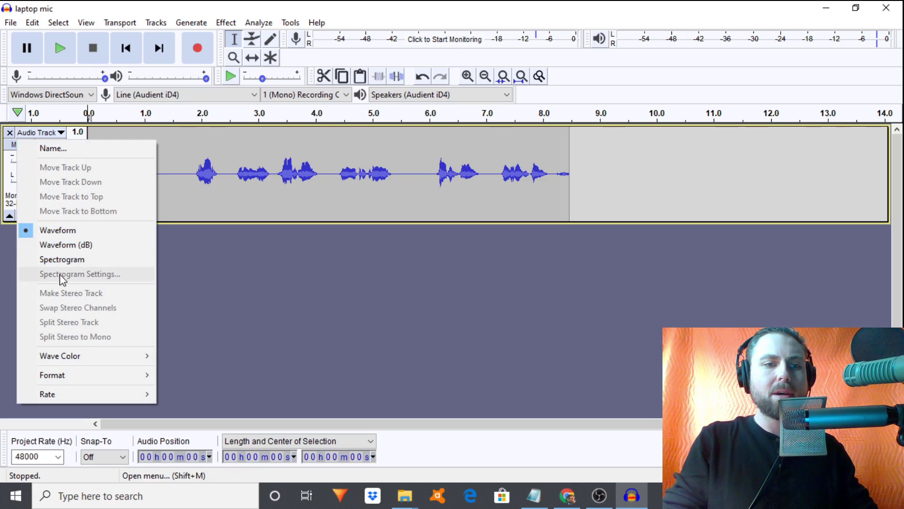
left_click(32, 133)
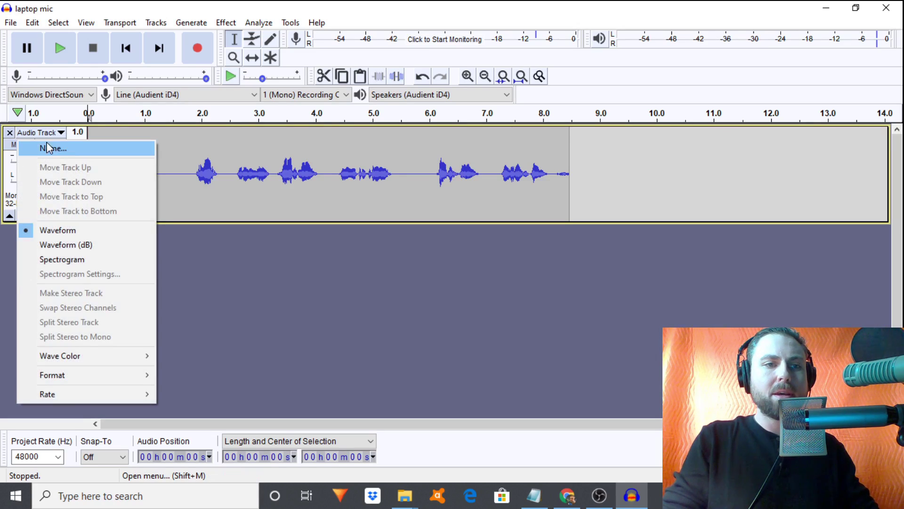
left_click(254, 174)
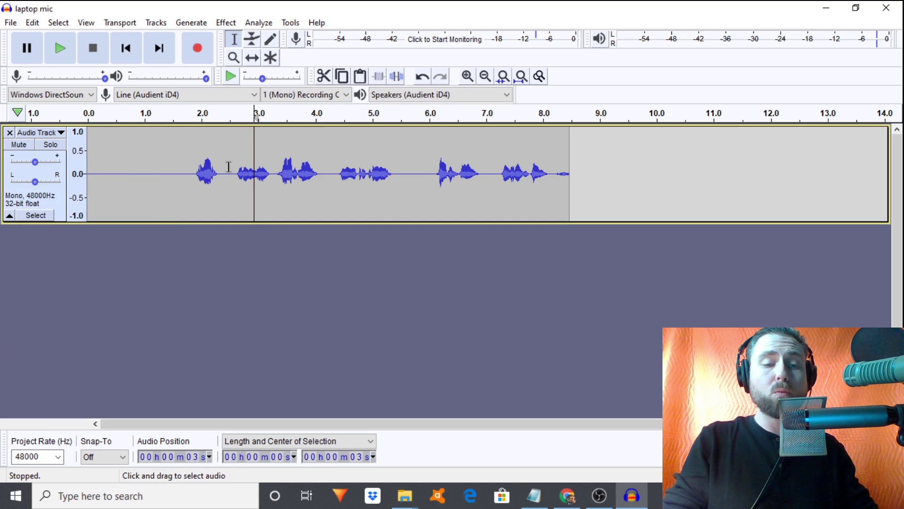
- Set the recording channels to 2 (Stereo) and replace the mono take with a stereo voice take of about 11.5 seconds
left_click(296, 95)
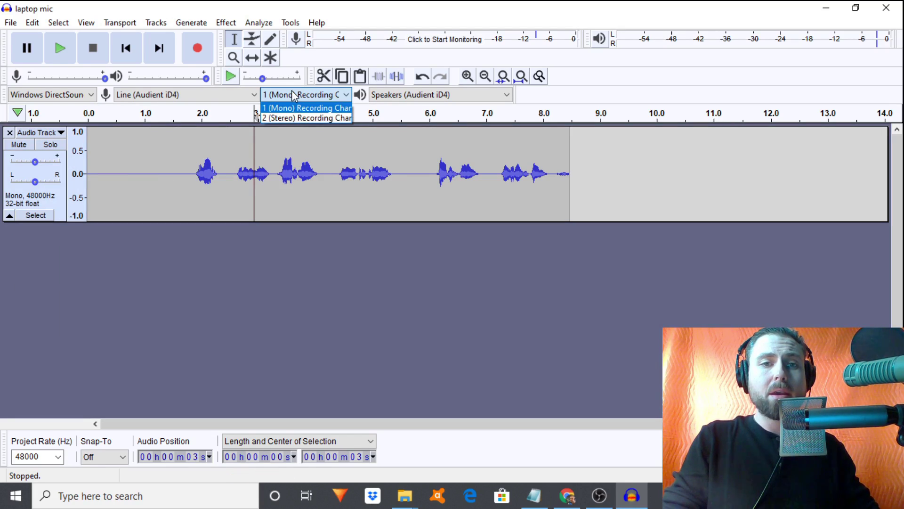
left_click(293, 107)
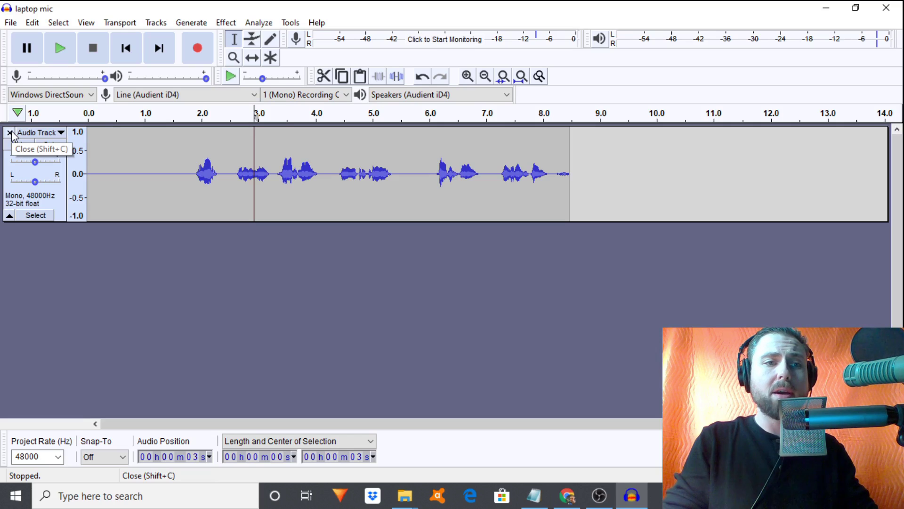
left_click(294, 94)
left_click(298, 118)
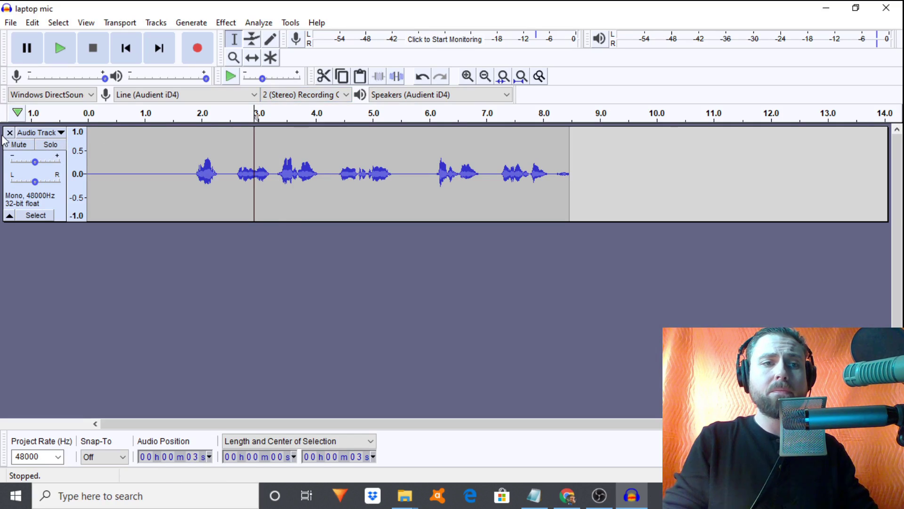
left_click(10, 133)
left_click(198, 53)
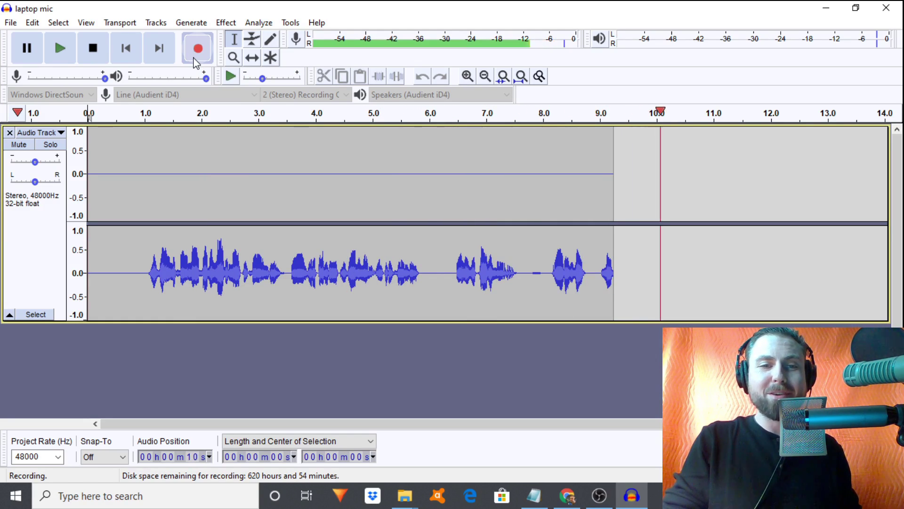
key("space")
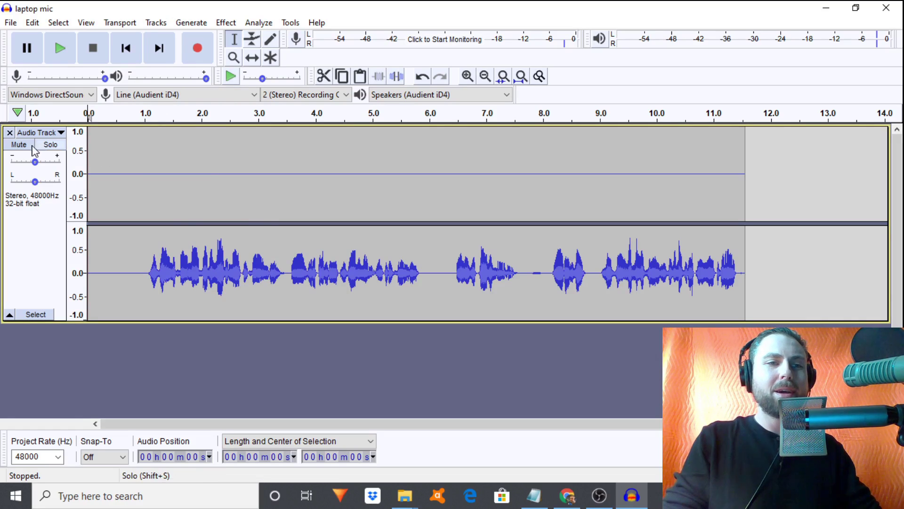
- Remove the long stereo take, then record and discard another stereo test of about one second
left_click(10, 133)
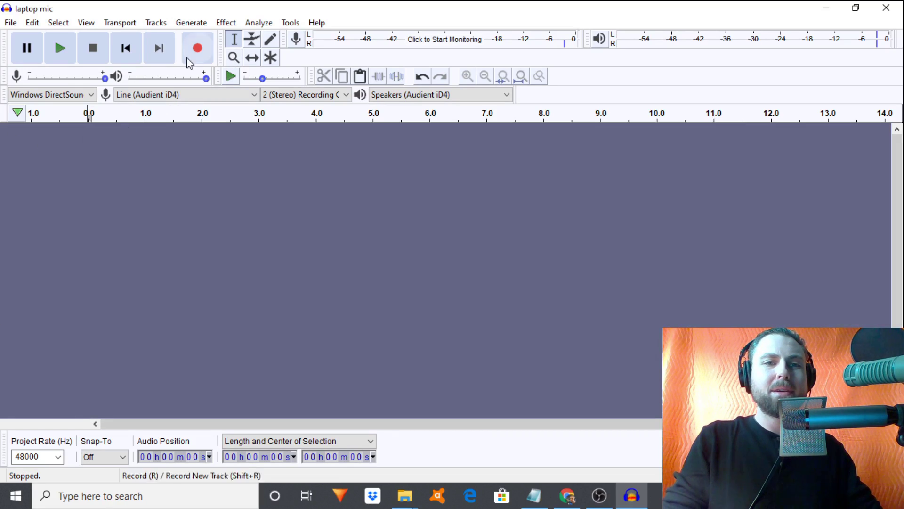
left_click(196, 53)
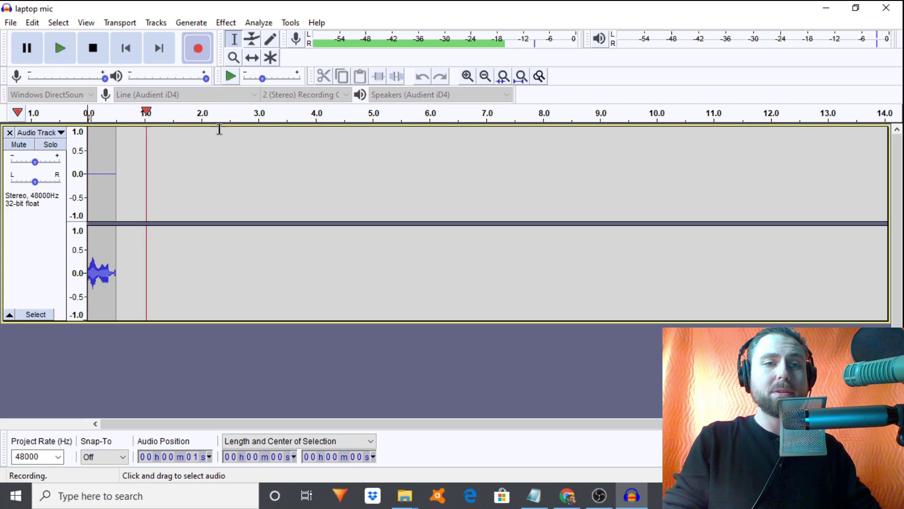
key("space")
left_click(10, 132)
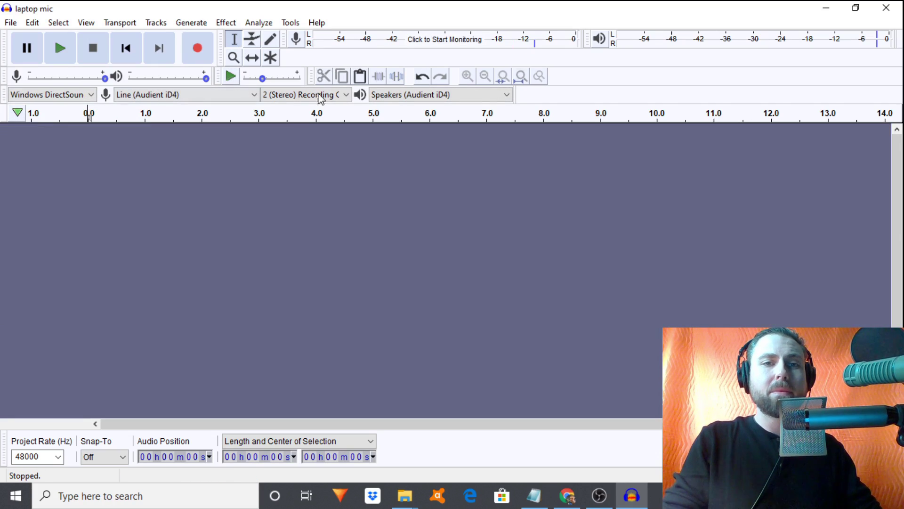
- Set the recording channels to 1 (Mono) and record a voice take of about 5.3 seconds
left_click(301, 95)
left_click(287, 108)
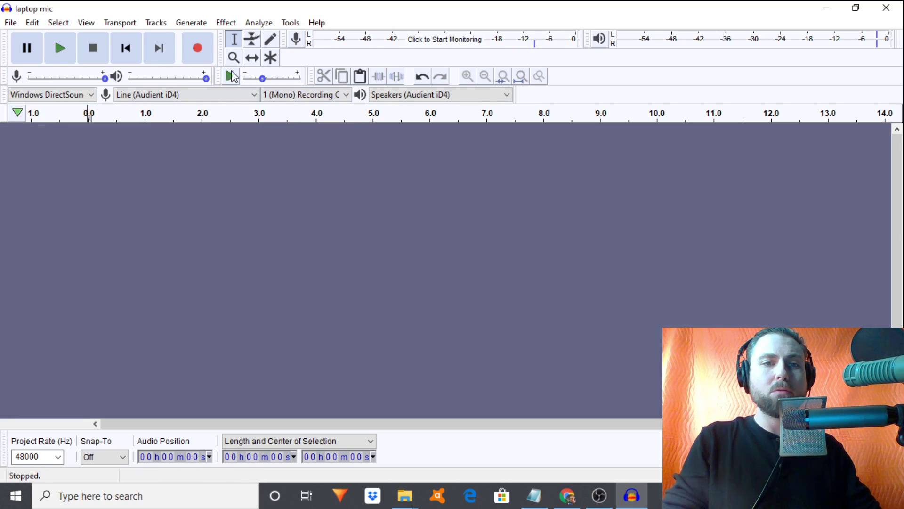
left_click(200, 55)
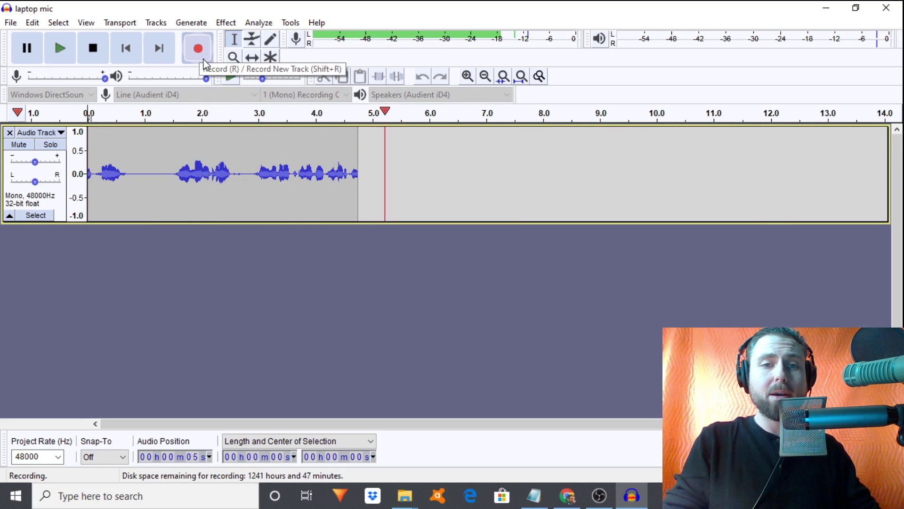
key("space")
- Duplicate the mono voice take onto a second track and combine both tracks into one stereo track
key("ctrl+a")
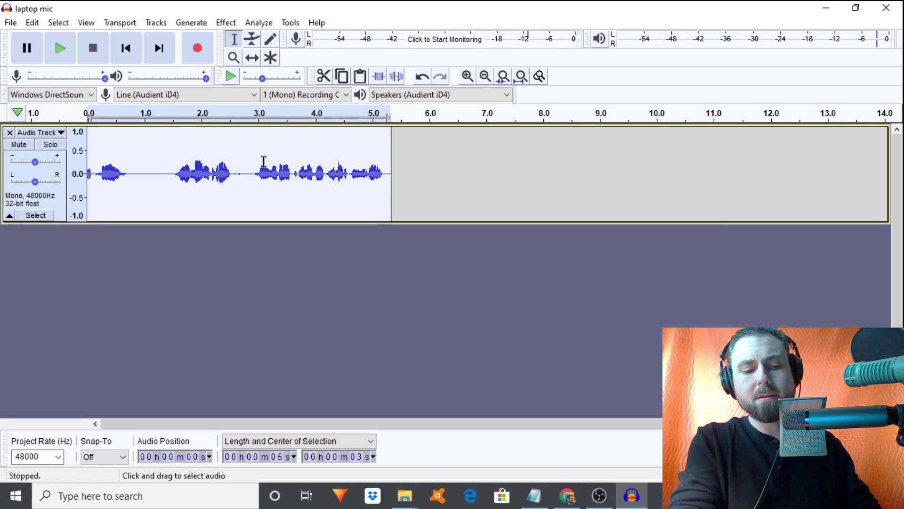
key("space")
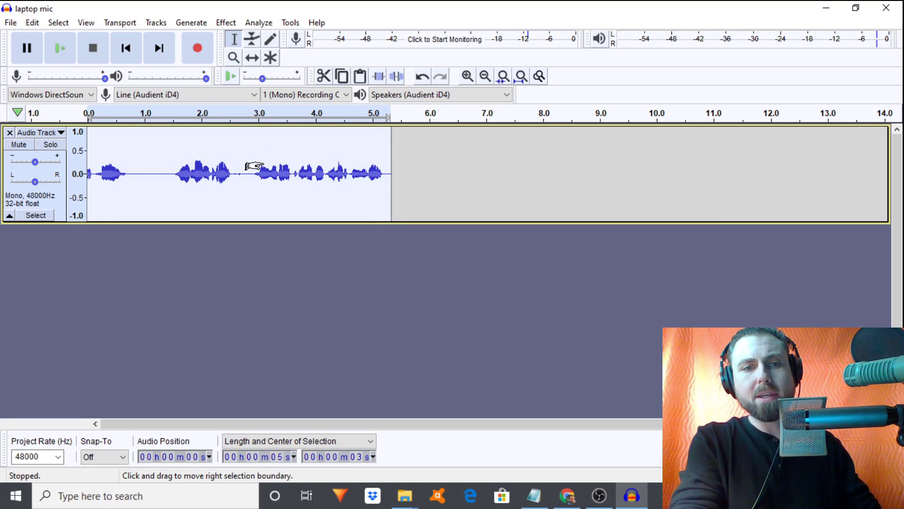
key("ctrl+d")
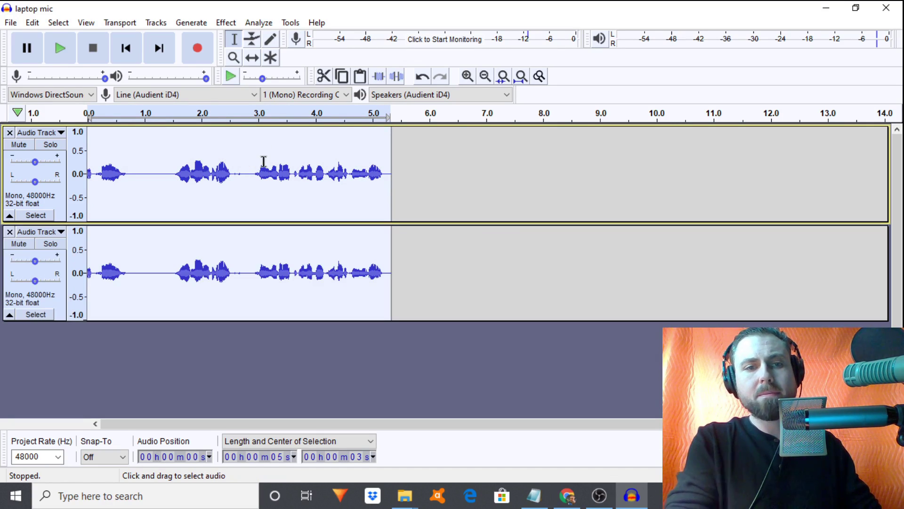
left_click(46, 134)
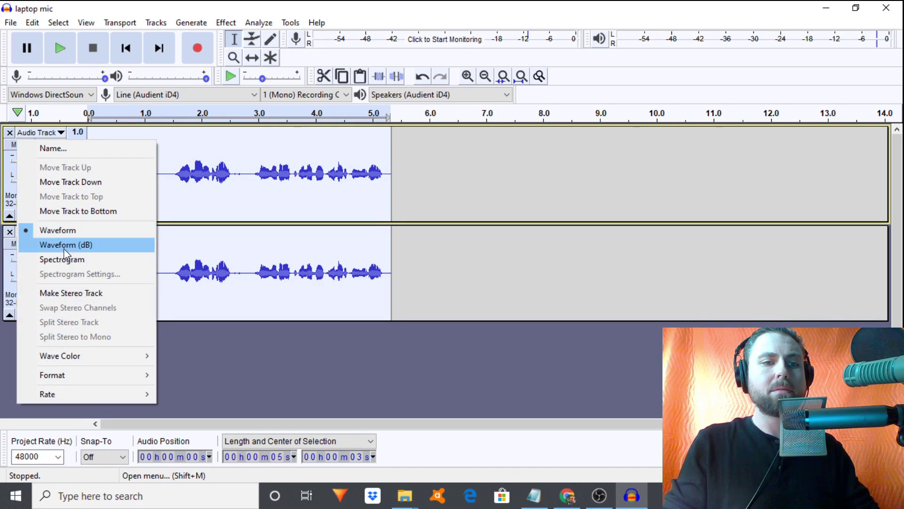
left_click(73, 294)
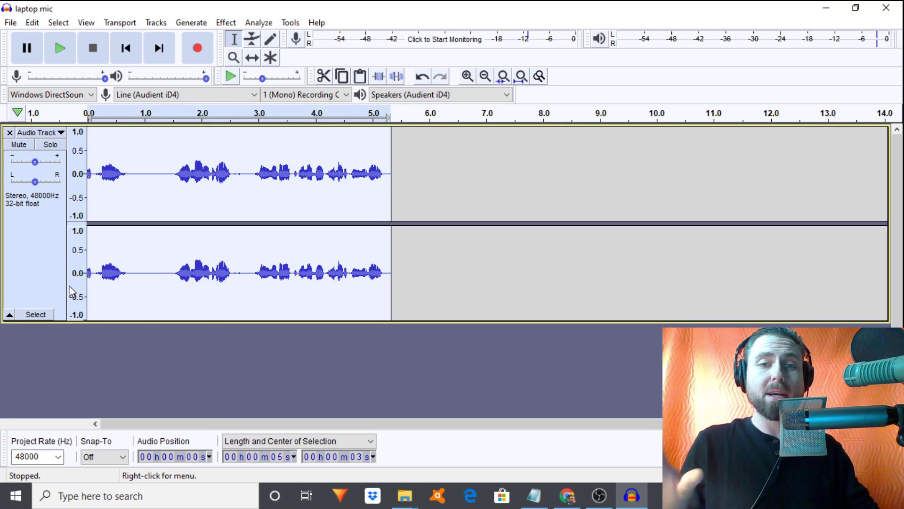
- Remove the combined stereo track and import the samson mic and laptop mic files from the desktop, with the window maximized again
left_click(9, 132)
left_click(855, 8)
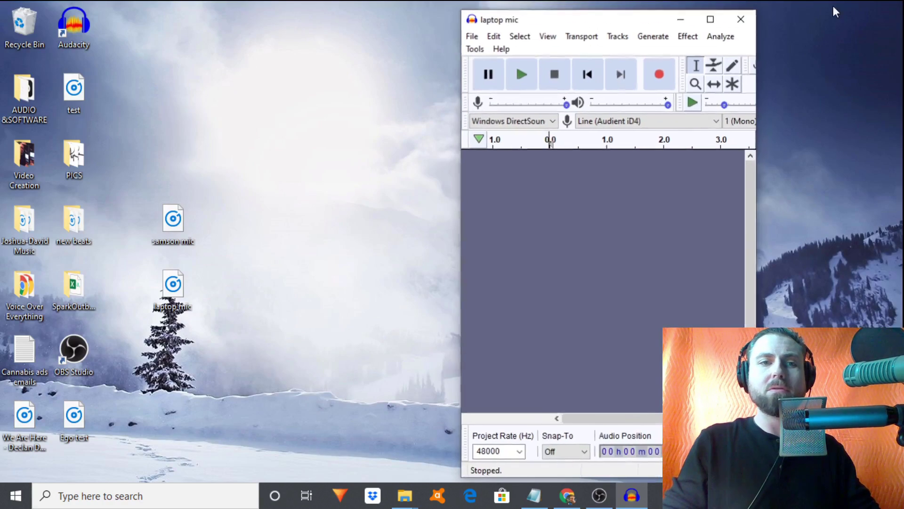
left_click_drag(175, 229, 542, 202)
left_click_drag(170, 290, 514, 351)
left_click(712, 21)
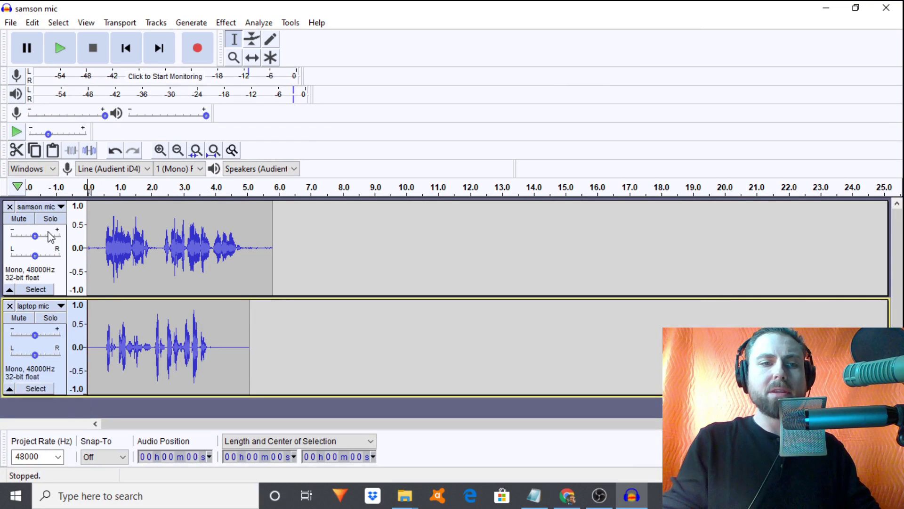
- Solo and play the laptop mic track, then the samson mic track, to compare their background noise
left_click(50, 317)
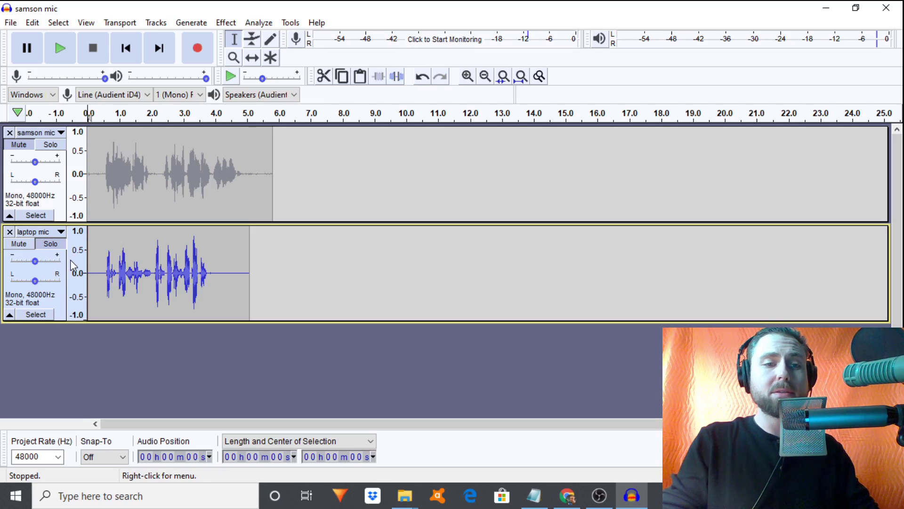
key("space")
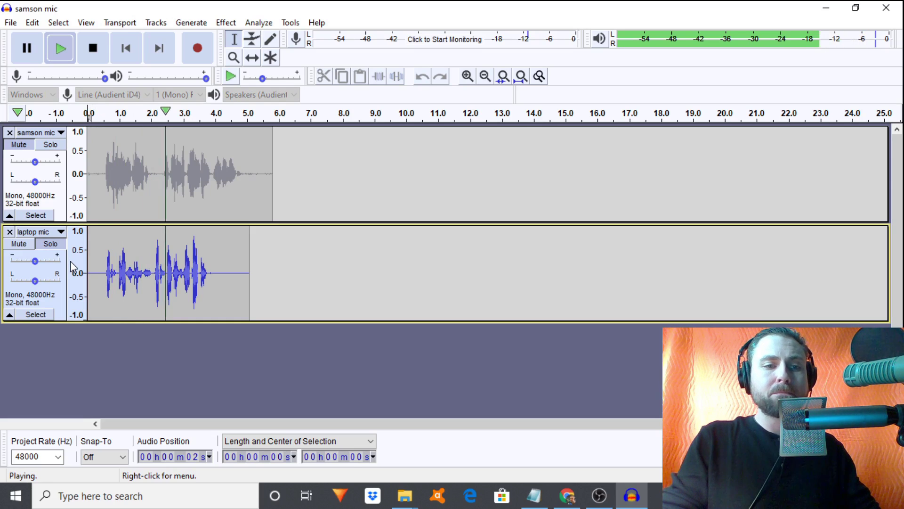
key("space")
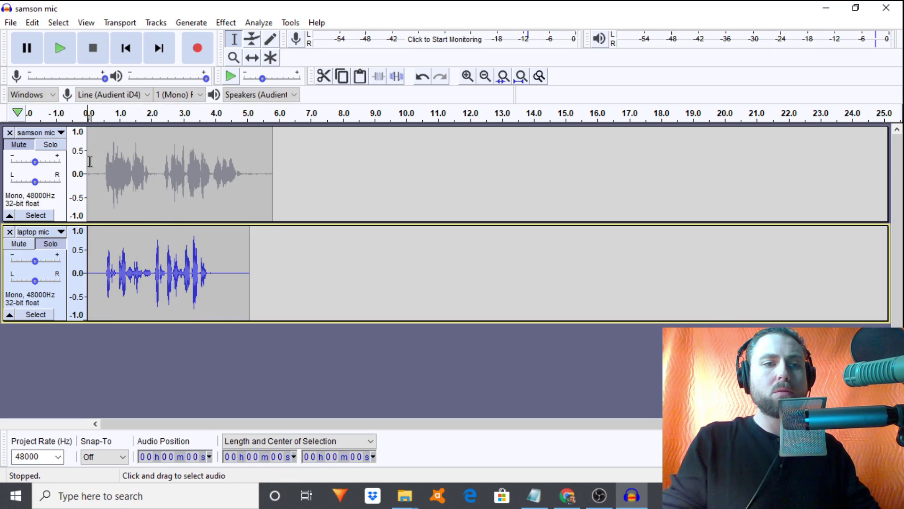
left_click(51, 145)
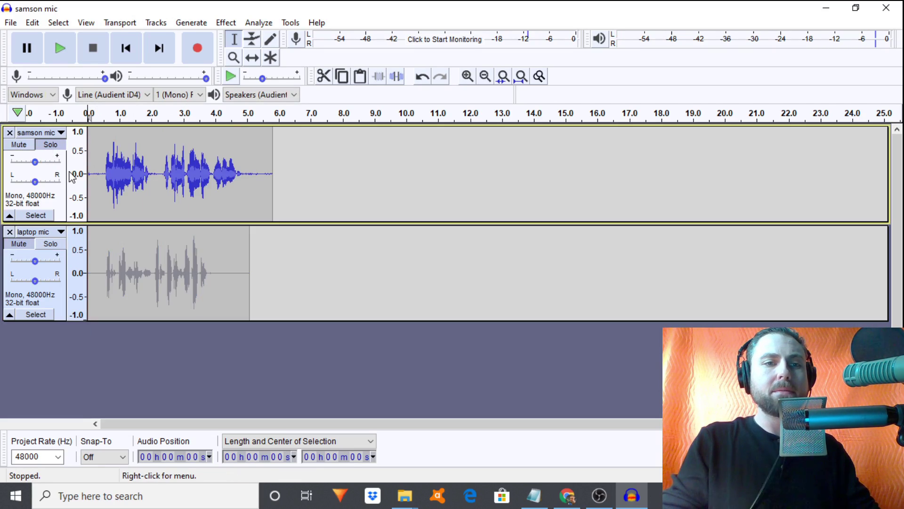
key("space")
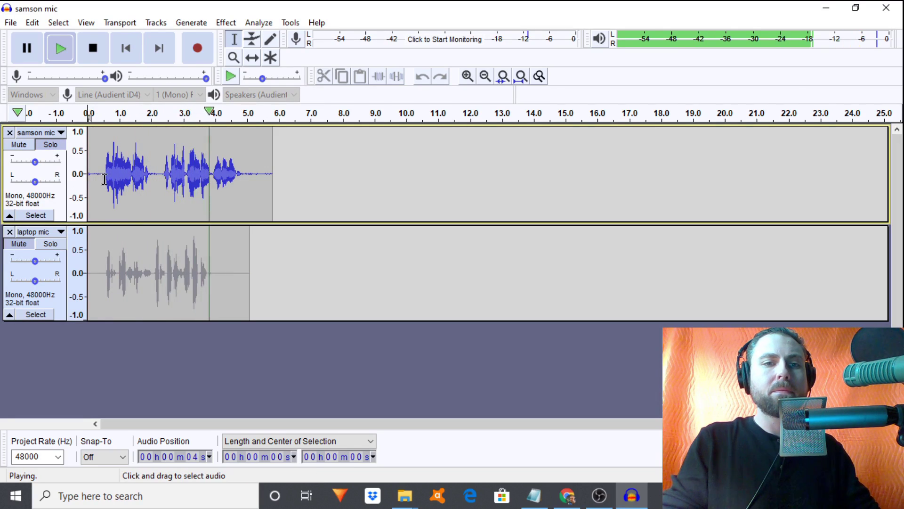
key("space")
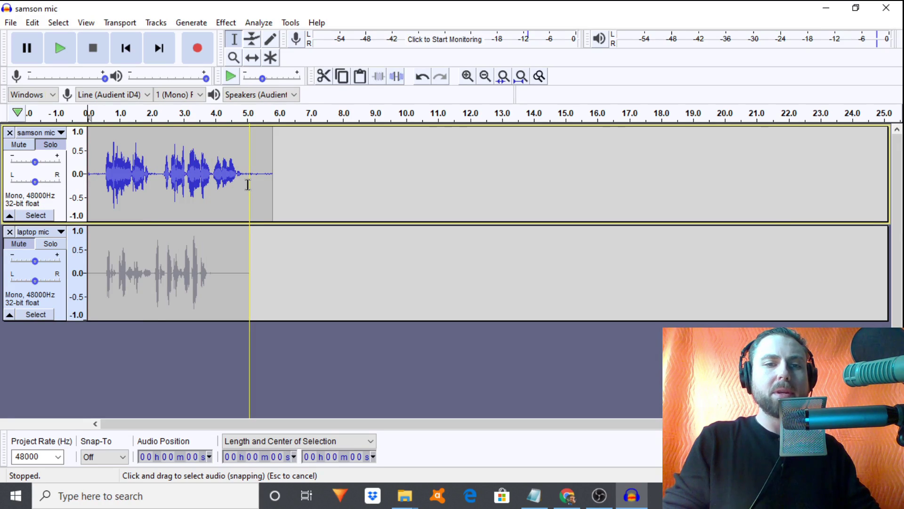
- Play the quiet end of the samson mic track, about 5.0 to 5.8 seconds, to listen for background noise
left_click_drag(249, 183, 272, 185)
left_click(467, 76)
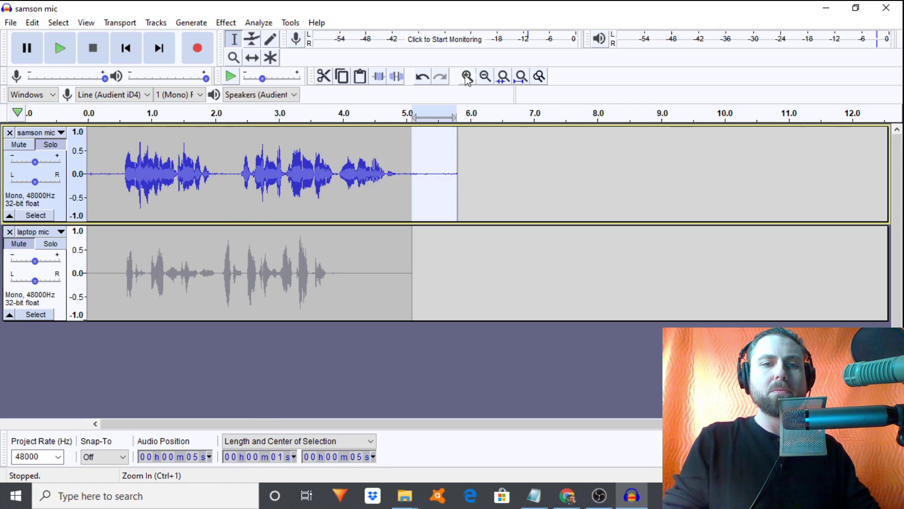
left_click(468, 77)
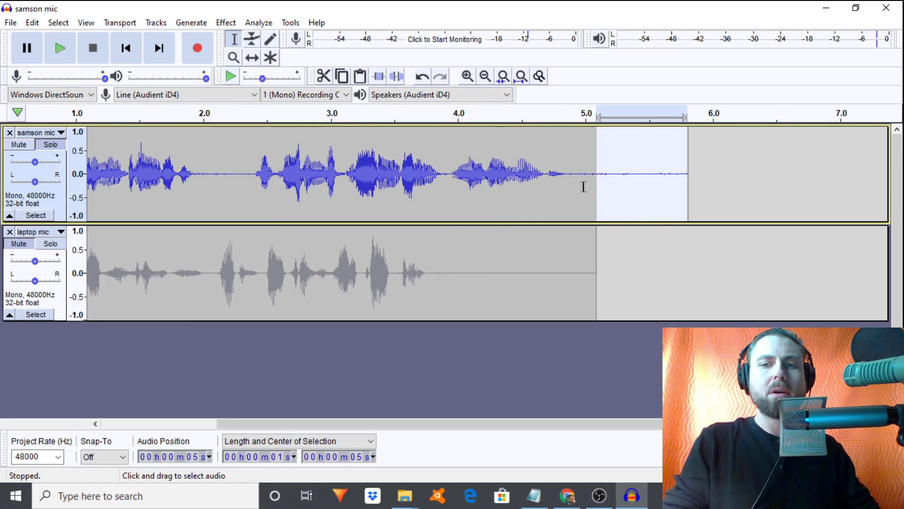
left_click(584, 181)
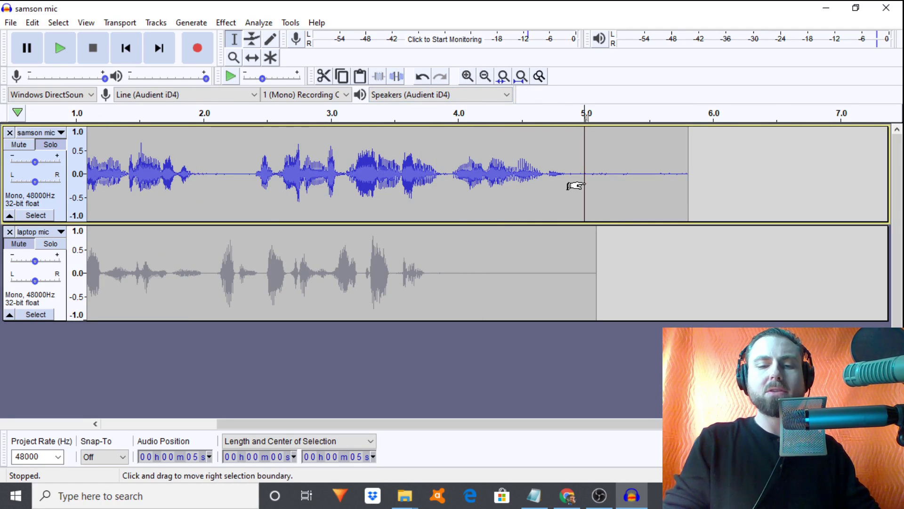
left_click_drag(576, 186, 688, 183)
key("space")
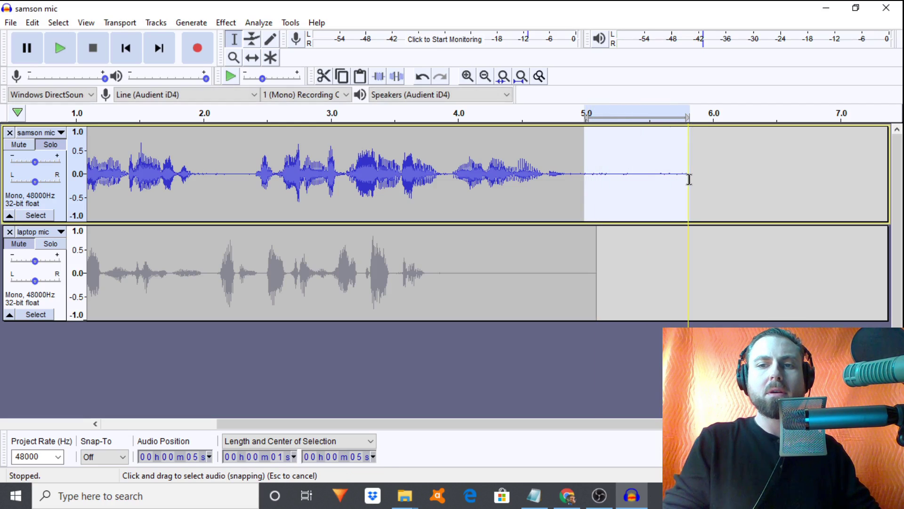
left_click(689, 179)
left_click_drag(588, 174, 655, 186)
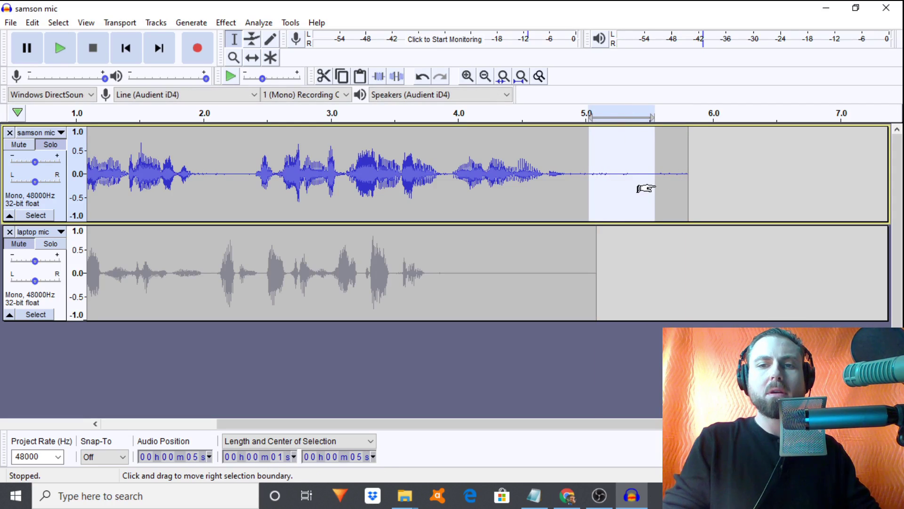
key("space")
- Capture a Noise Reduction profile from the quiet opening of the samson mic track, about 0.1 to 0.5 seconds
double_click(625, 174)
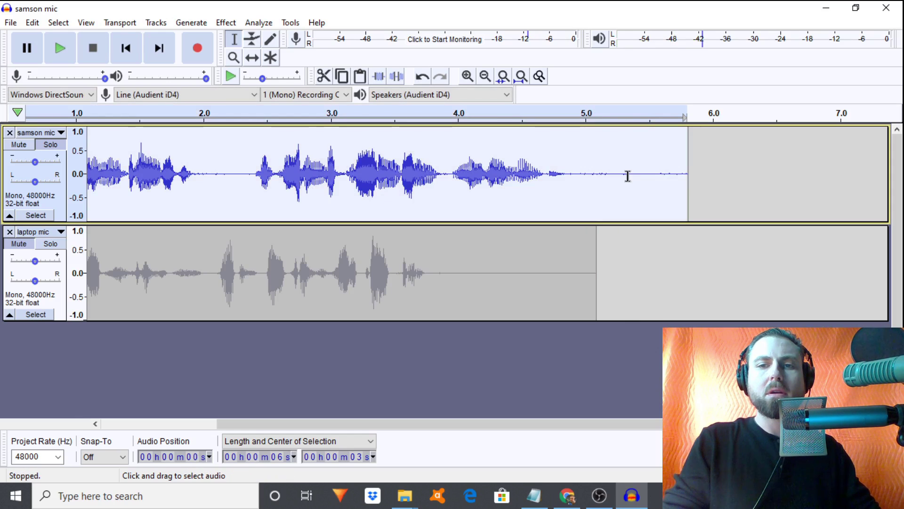
key("space")
key("space")
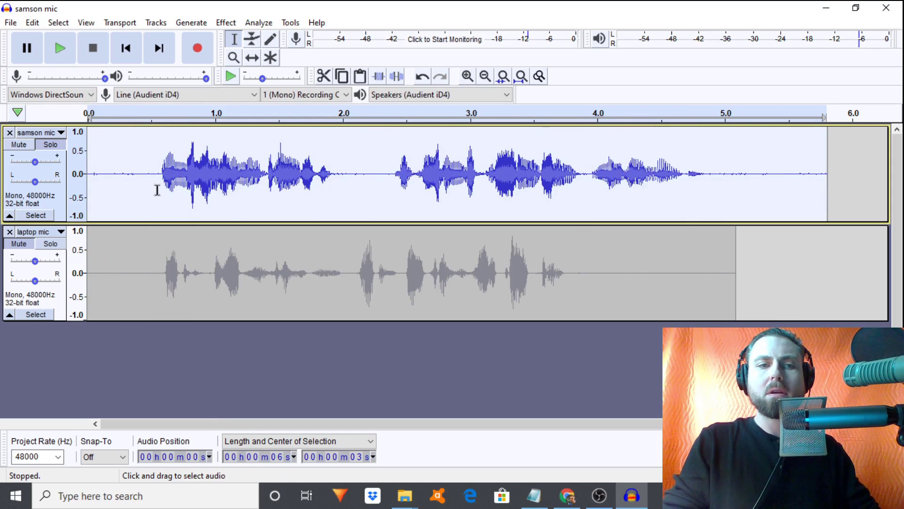
left_click_drag(157, 190, 102, 198)
key("space")
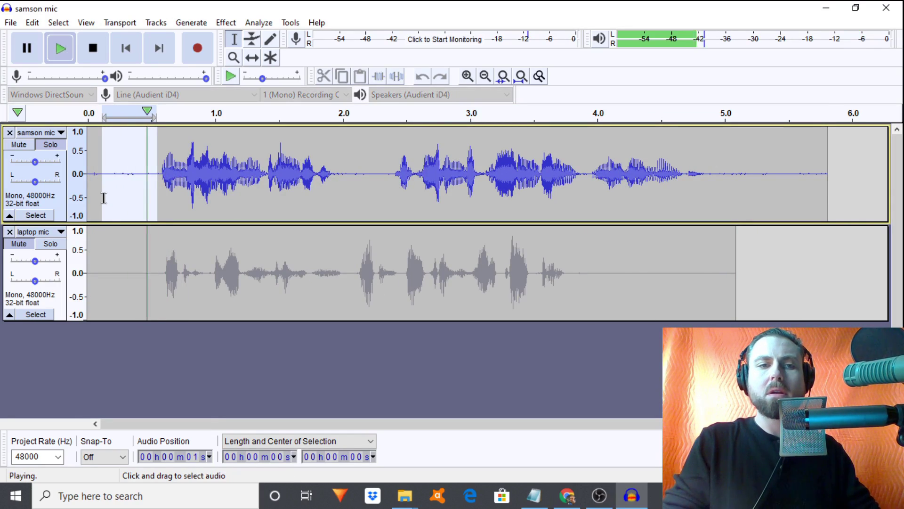
left_click(225, 22)
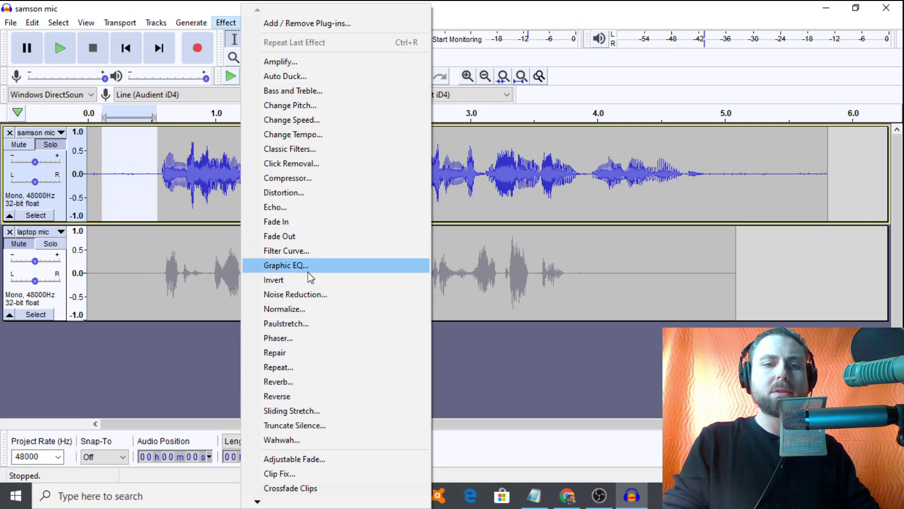
left_click(304, 300)
left_click(433, 183)
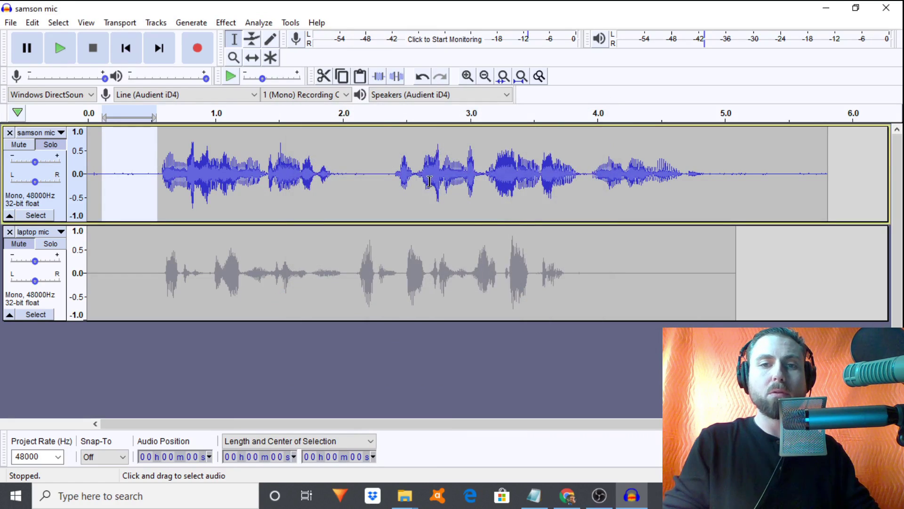
- Apply Noise Reduction to the whole samson mic track and play its quiet opening, about 0.2 to 0.5 seconds
double_click(364, 164)
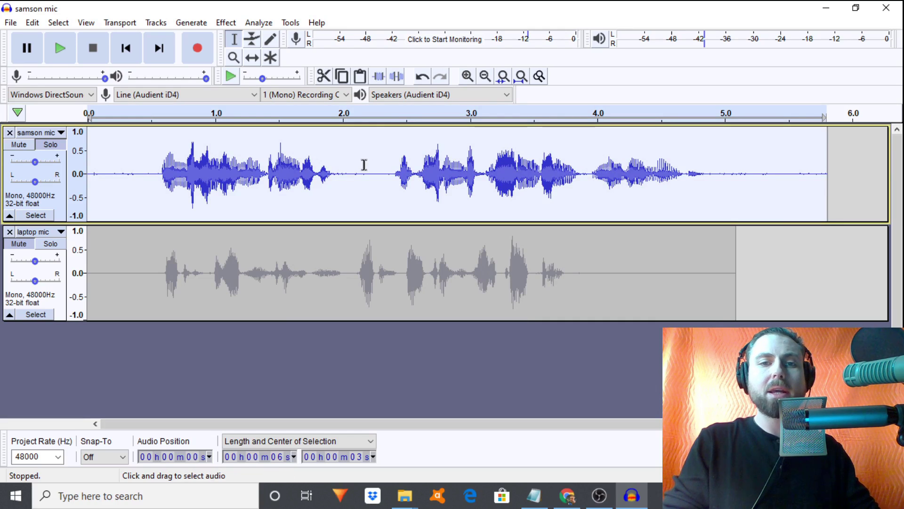
left_click(224, 26)
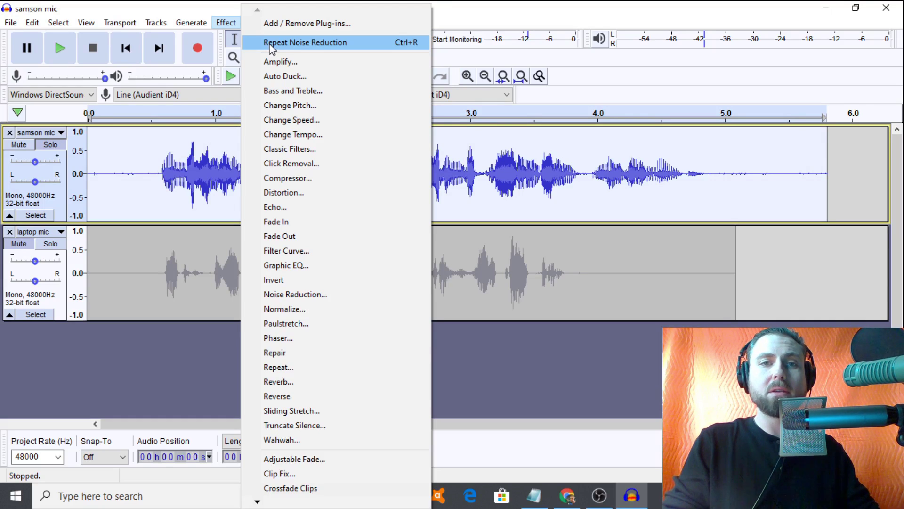
left_click(131, 183)
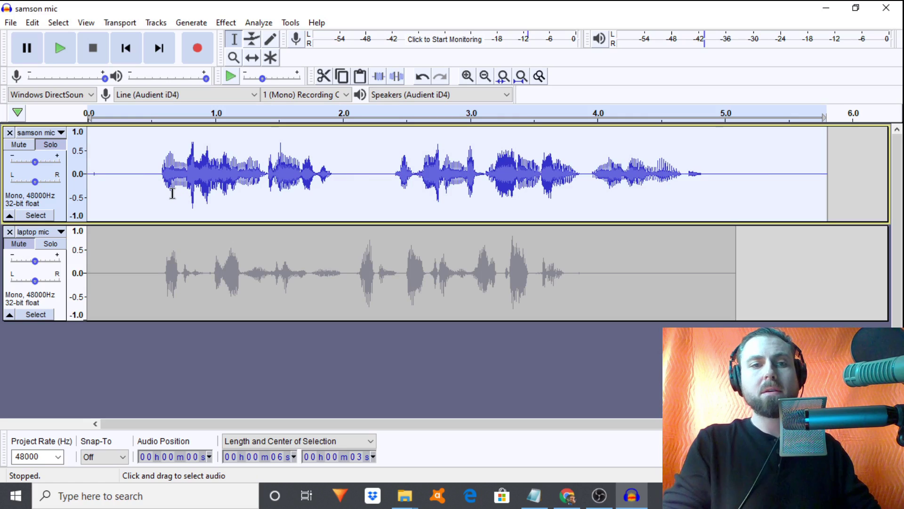
left_click_drag(110, 186, 151, 196)
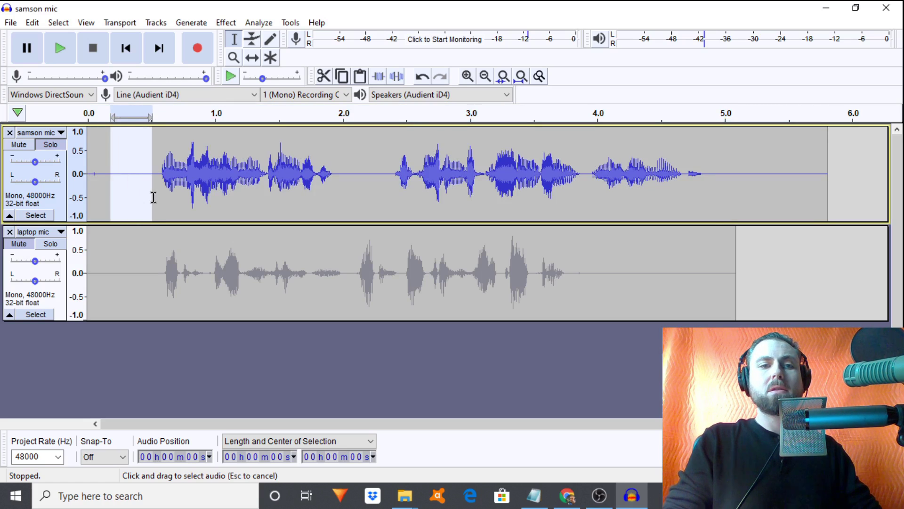
key("space")
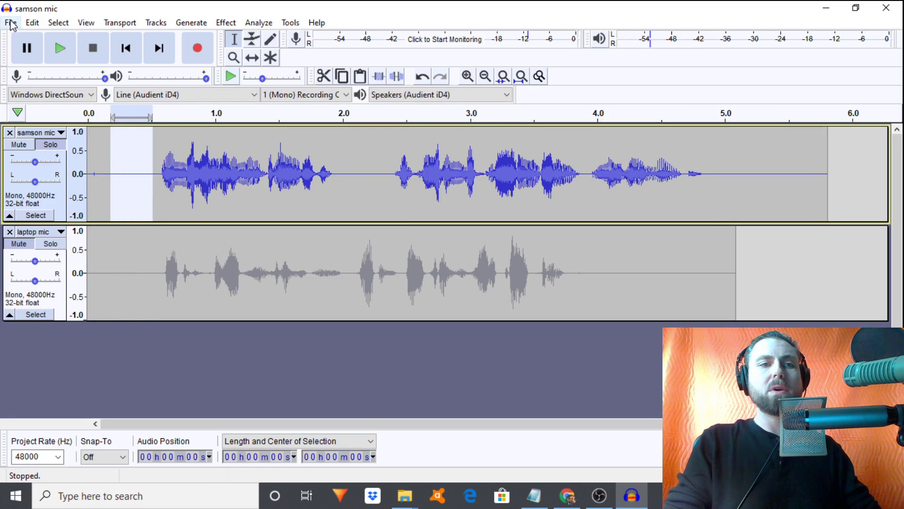
- Undo the noise reduction and play the same quiet opening of the samson mic track for comparison
left_click(33, 24)
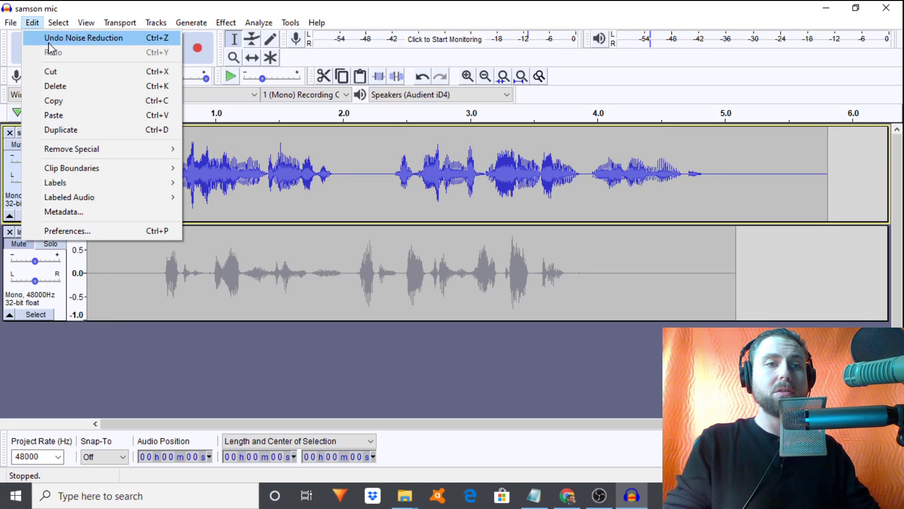
left_click(49, 42)
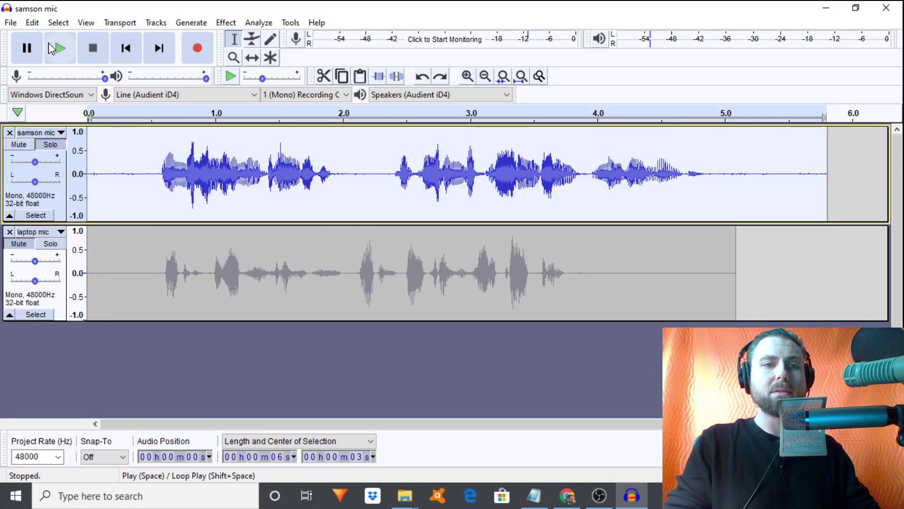
left_click_drag(110, 184, 155, 186)
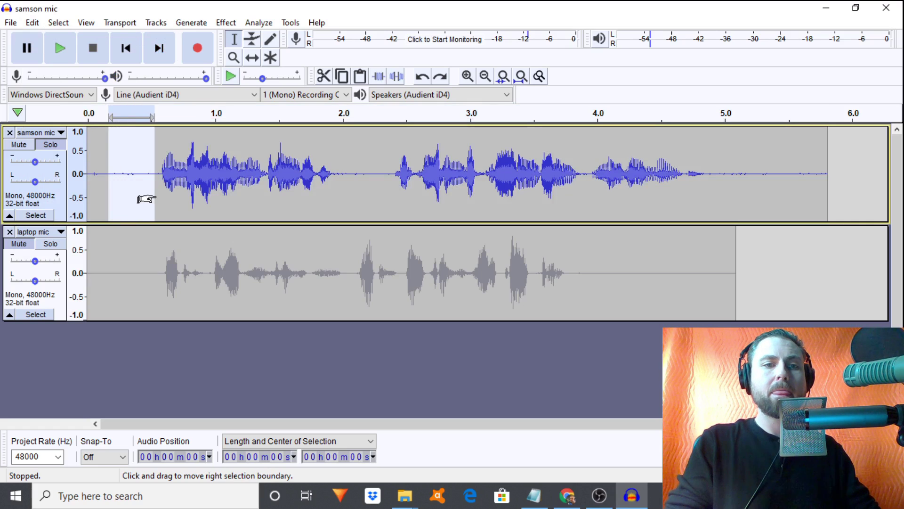
key("space")
- Select the whole samson mic track and repeat Noise Reduction on it
left_click(226, 22)
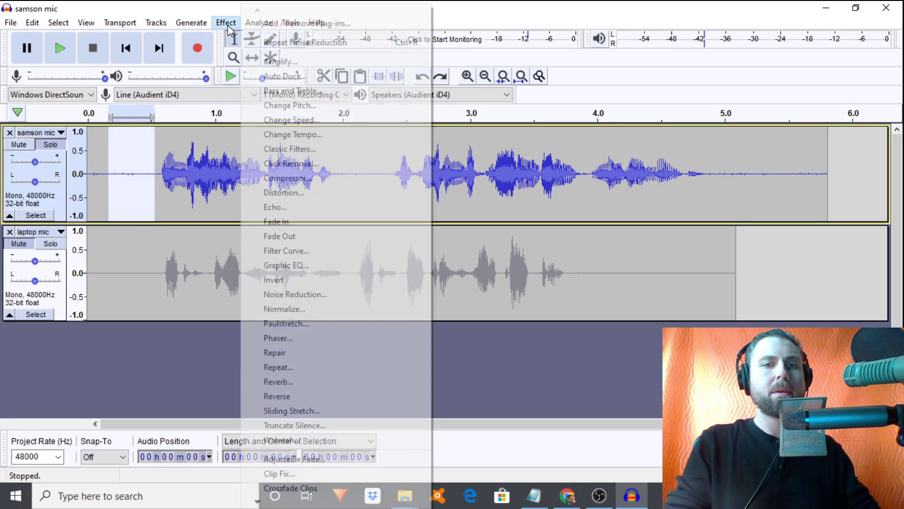
left_click(157, 185)
double_click(158, 185)
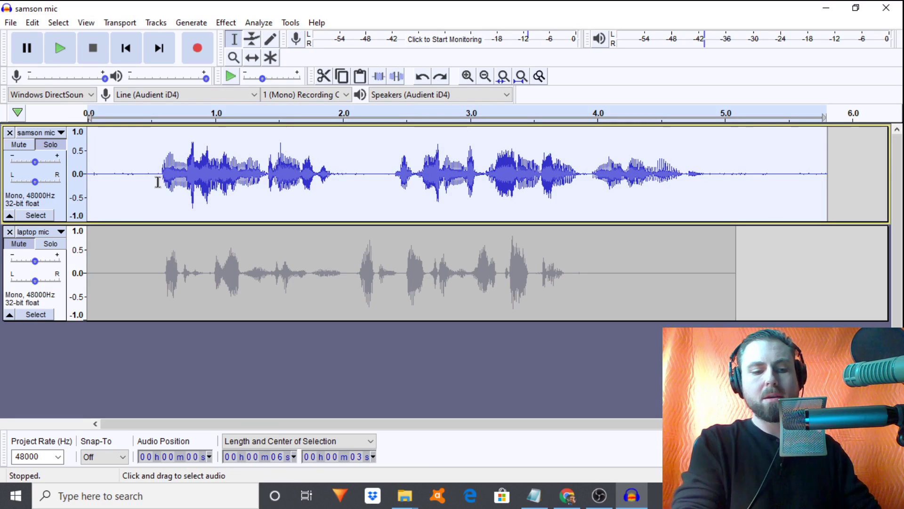
left_click(228, 23)
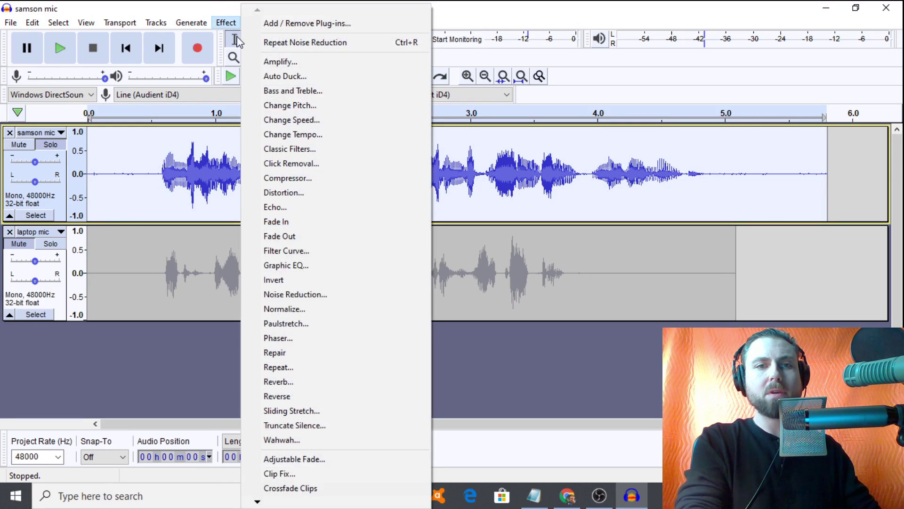
left_click(263, 40)
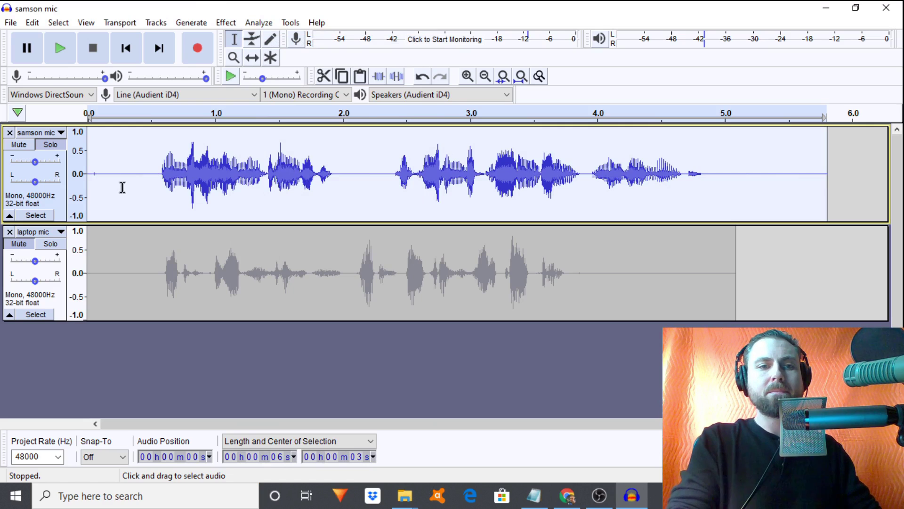
- Play the cleaned quiet opening of the samson mic track, up to about 0.5 seconds, to listen for remaining noise
left_click_drag(121, 188, 153, 193)
key("space")
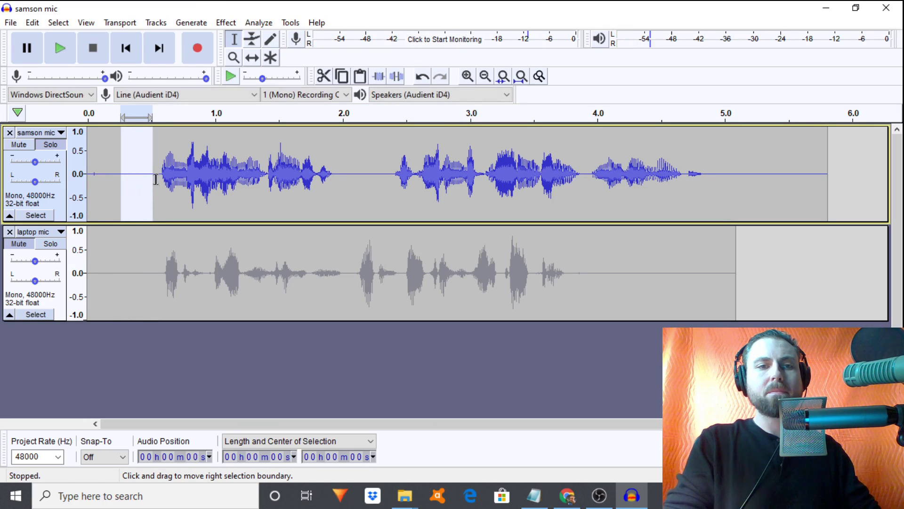
double_click(157, 178)
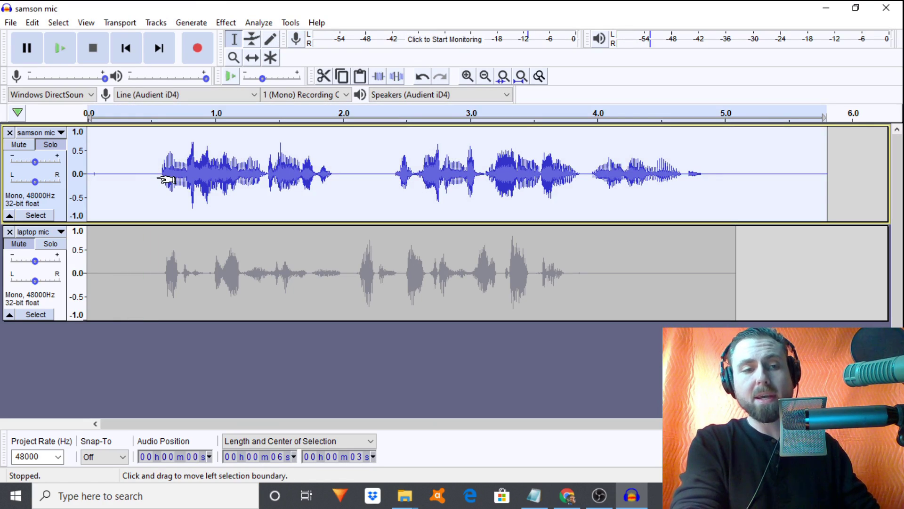
left_click_drag(114, 182, 151, 192)
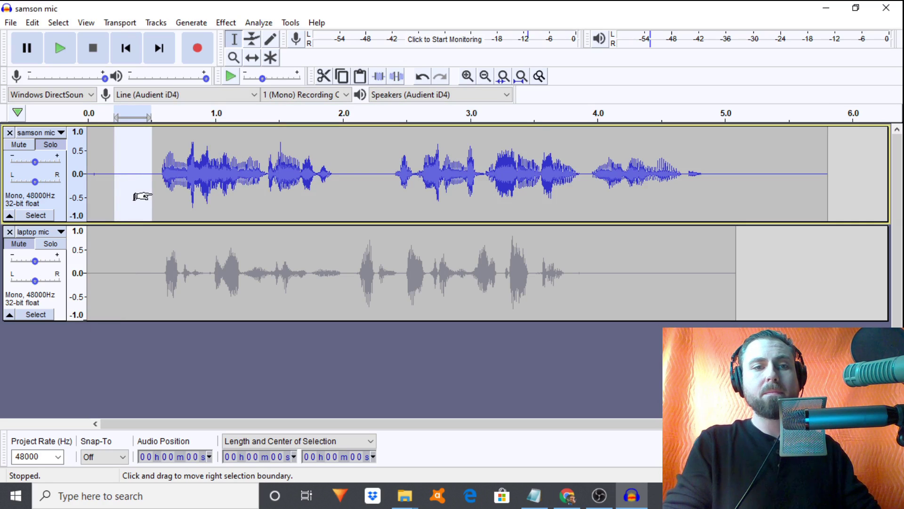
key("space")
- Play the noise-reduced samson mic track from about 0.1 seconds, then select the whole track and play it from the start
left_click(125, 178)
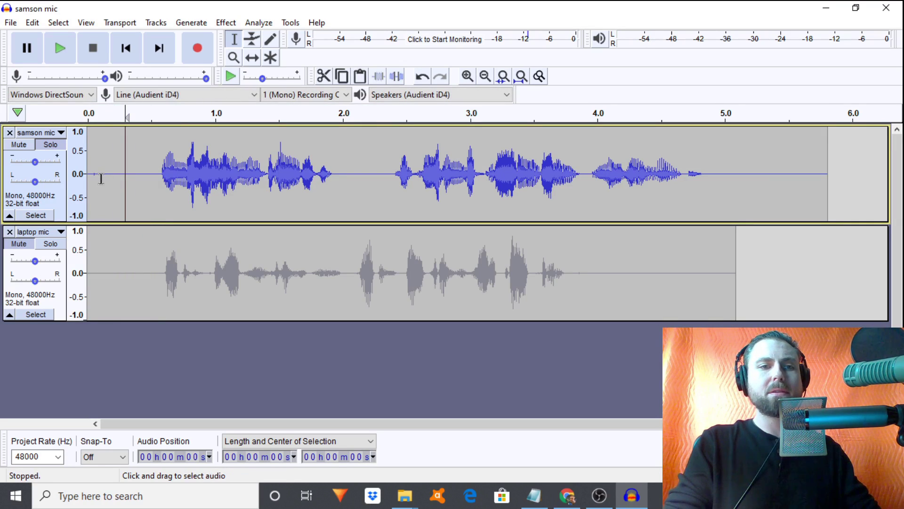
left_click(102, 181)
key("space")
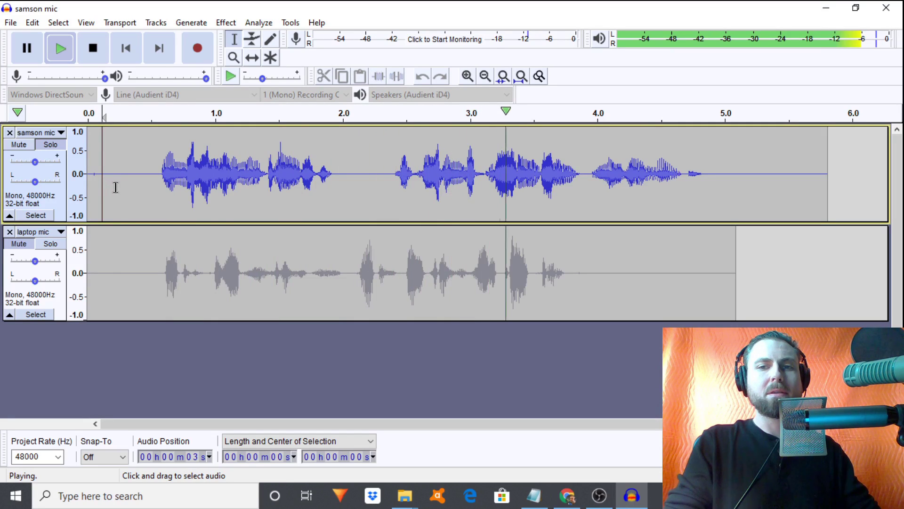
key("space")
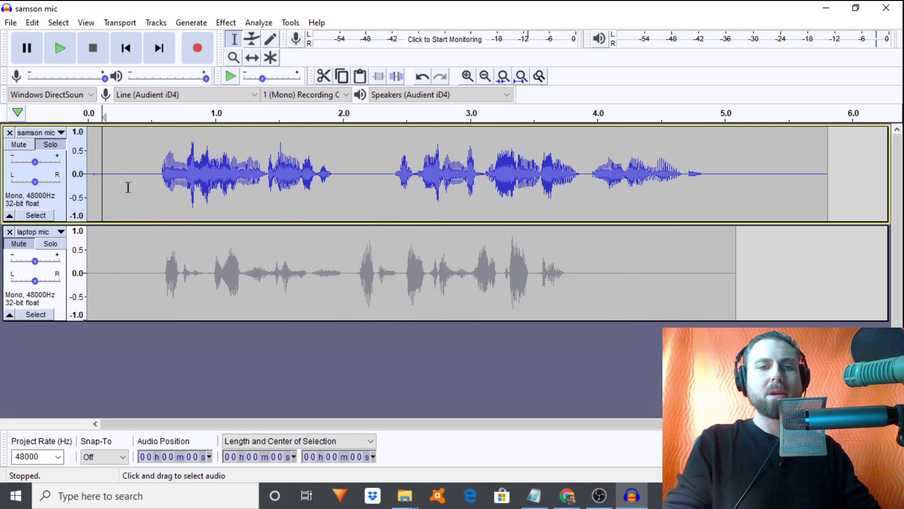
double_click(125, 189)
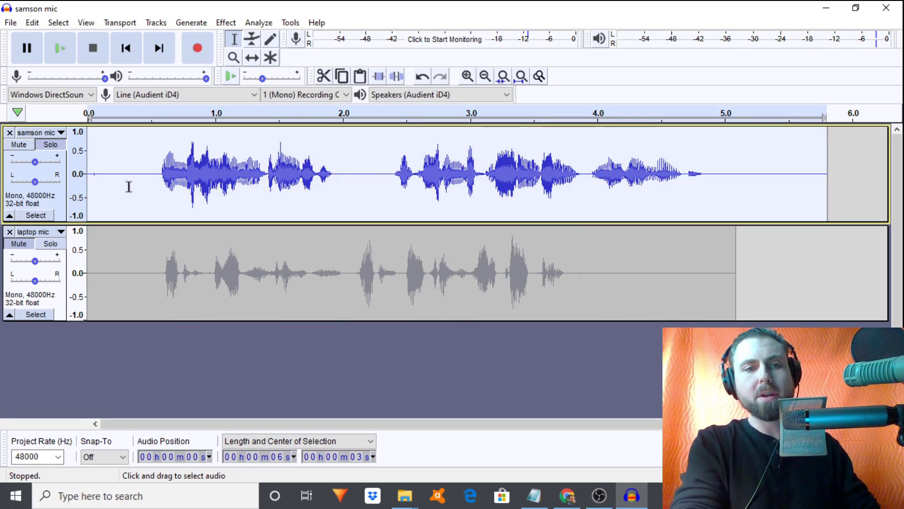
left_click_drag(116, 183, 143, 187)
double_click(134, 185)
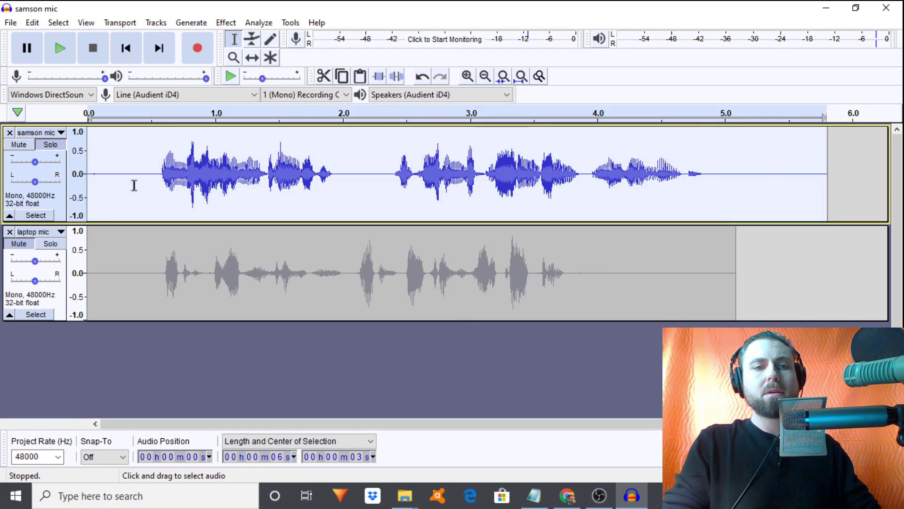
key("space")
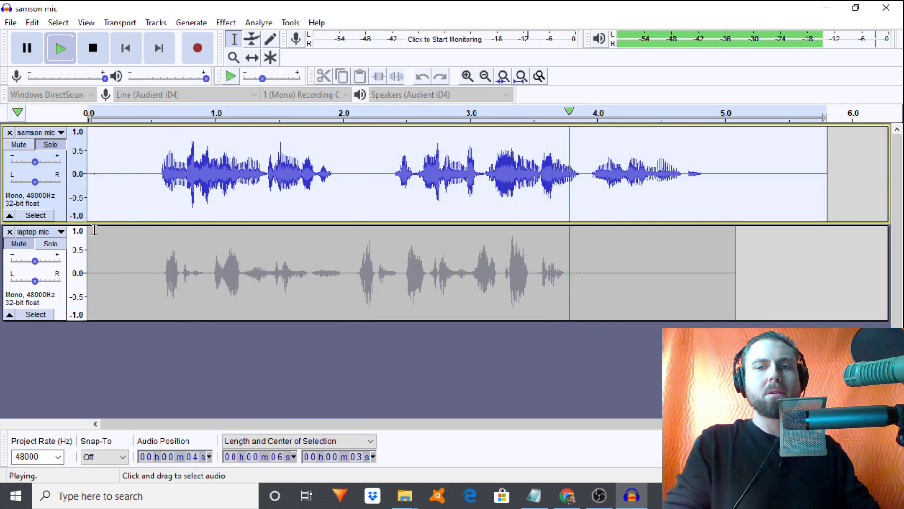
key("space")
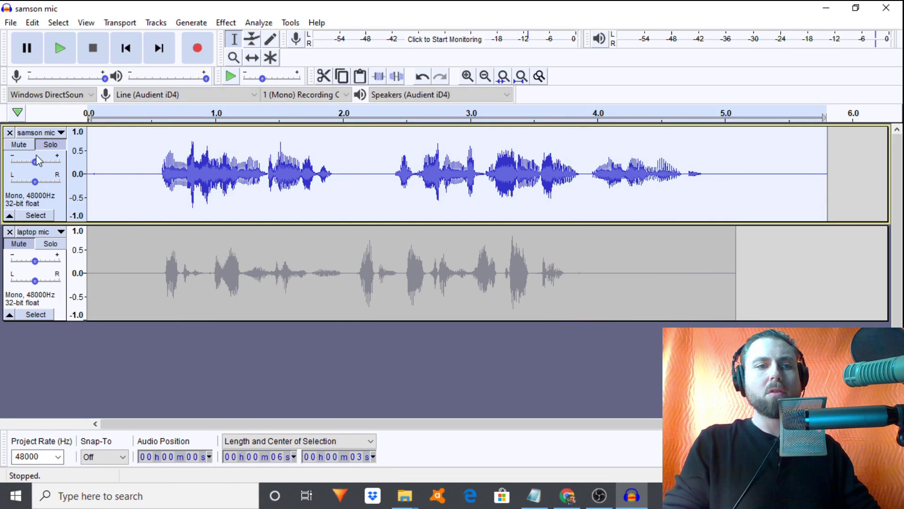
- Remove the samson mic and laptop mic tracks and record a new mono voice take about 4.7 seconds long
left_click(10, 132)
left_click(10, 133)
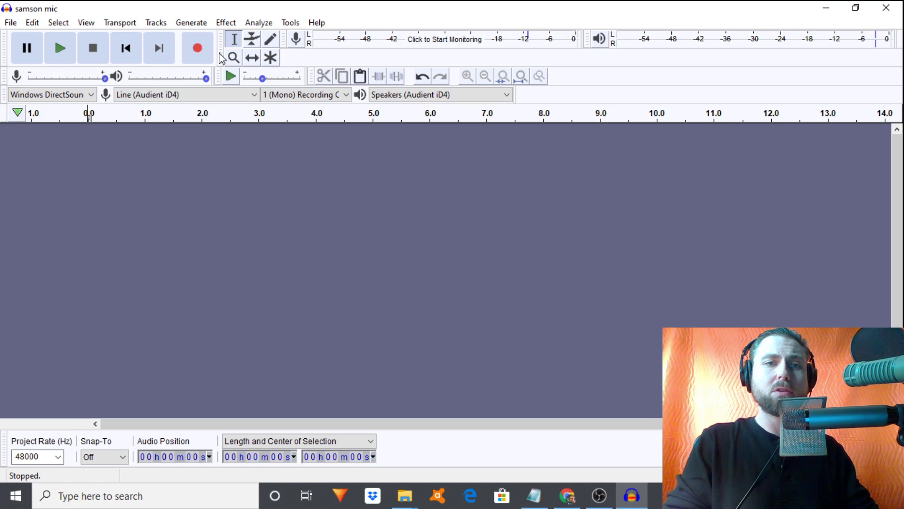
left_click(198, 48)
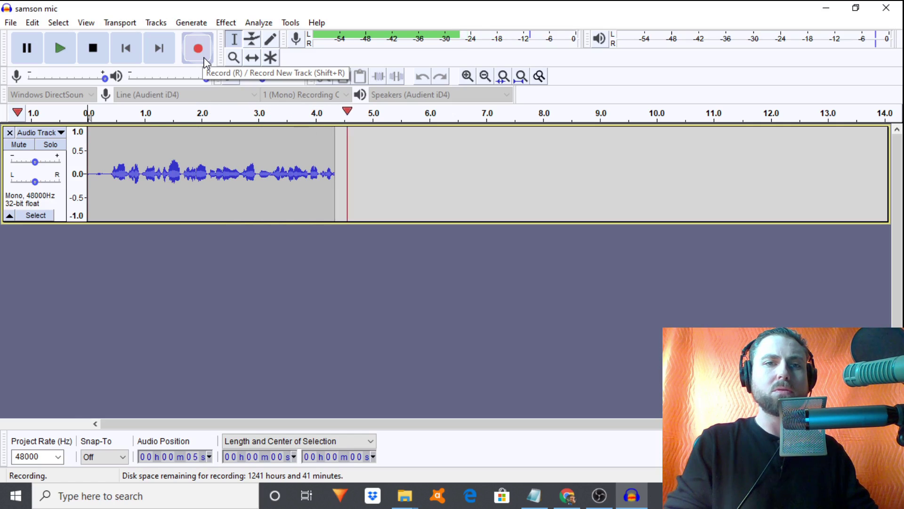
key("space")
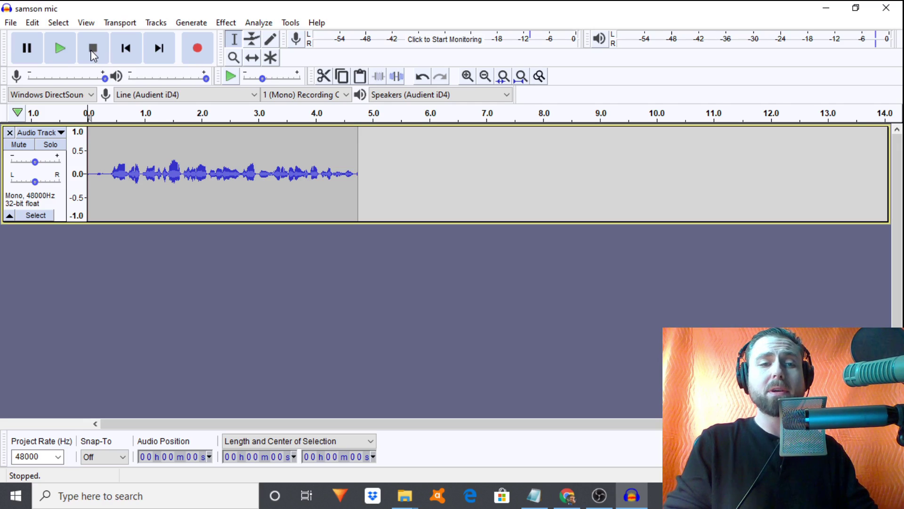
- Play the beginning of the new voice take twice, stopping after a second or two
key("space")
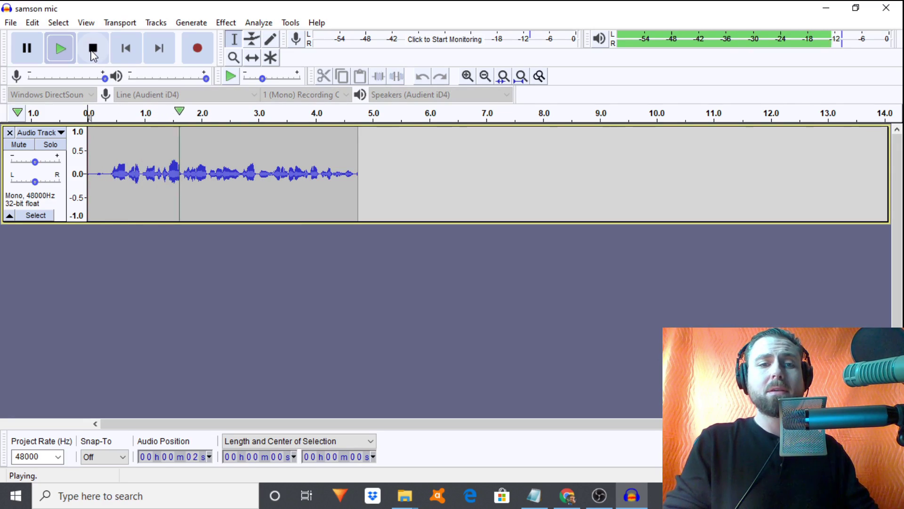
left_click(93, 49)
key("space")
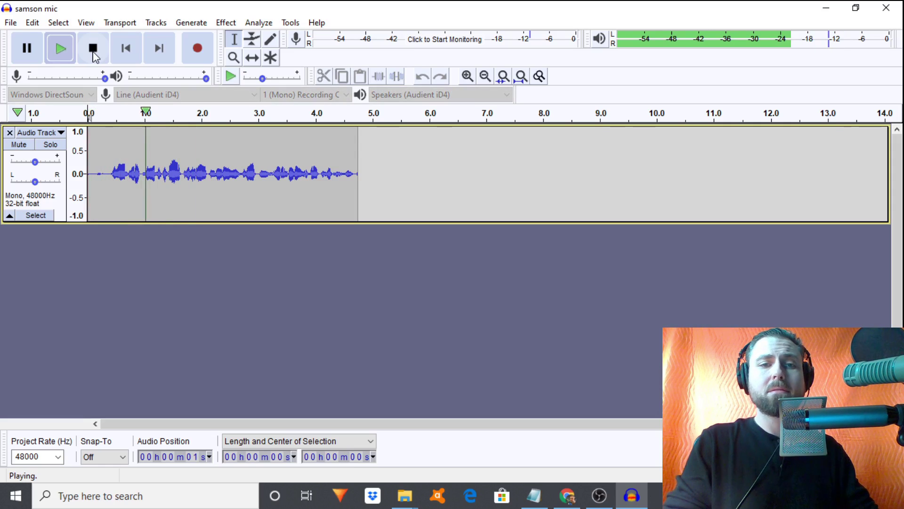
left_click(93, 49)
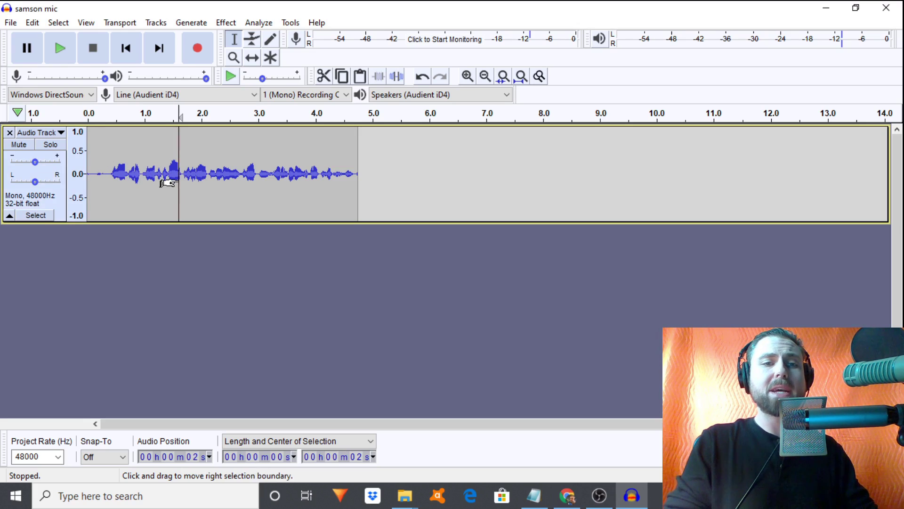
- Place the cursor at several points in the new take and play briefly from about 2.2 seconds
left_click(127, 175)
left_click(161, 178)
left_click(196, 175)
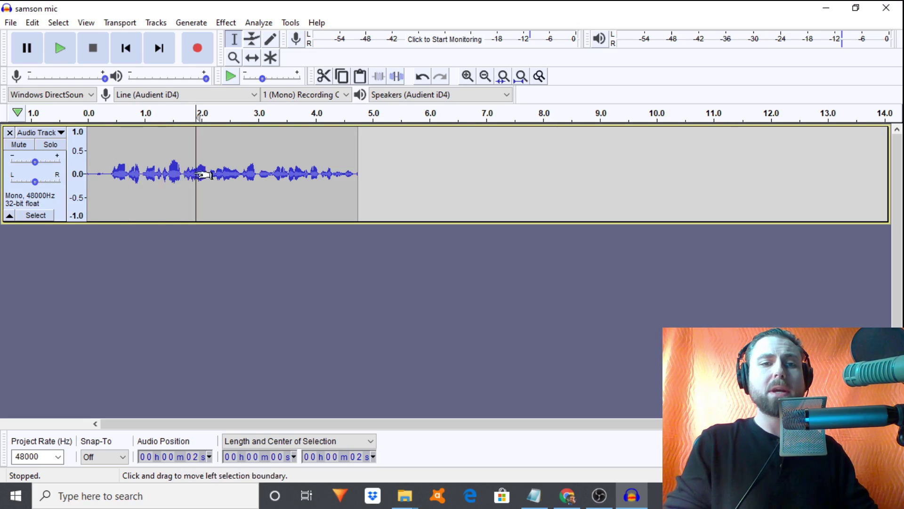
left_click(165, 175)
left_click(185, 174)
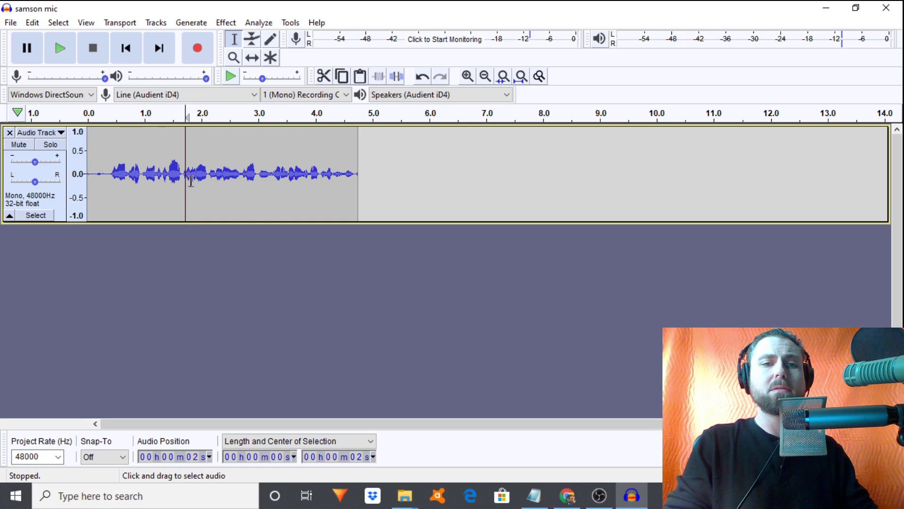
left_click(211, 173)
key("space")
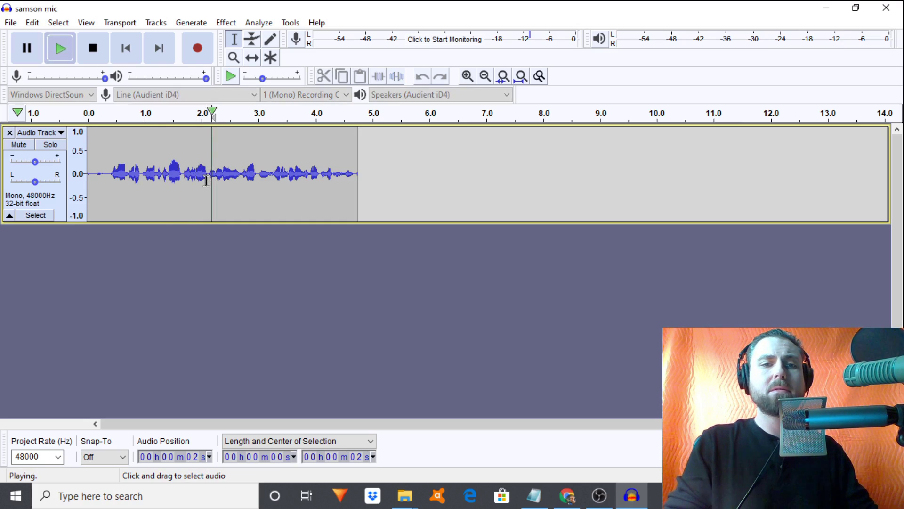
key("space")
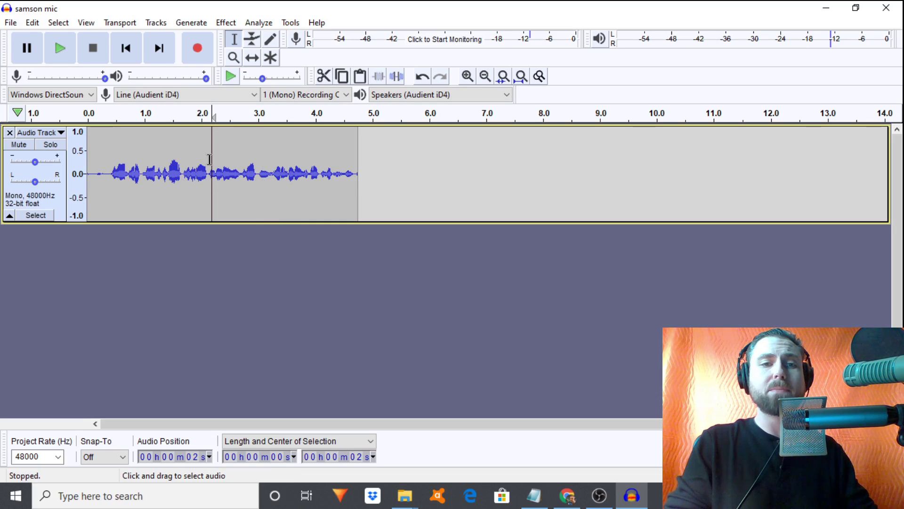
- Place the cursor at about 1.2 seconds, try the Envelope tool on the take, and return to the Selection tool
left_click(153, 163)
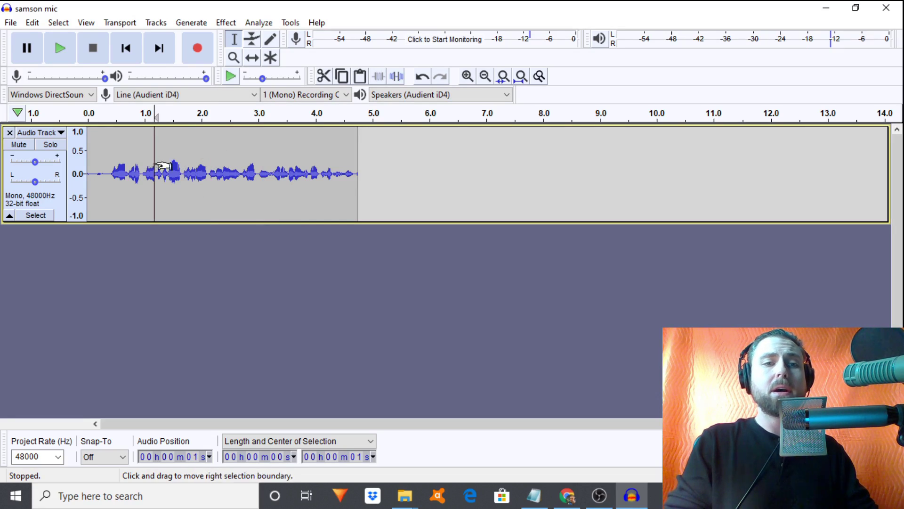
left_click(251, 41)
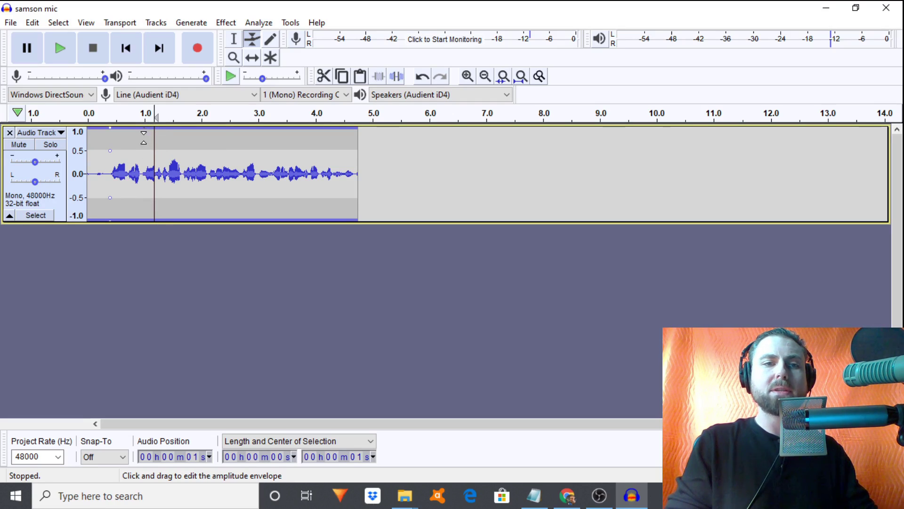
left_click(234, 39)
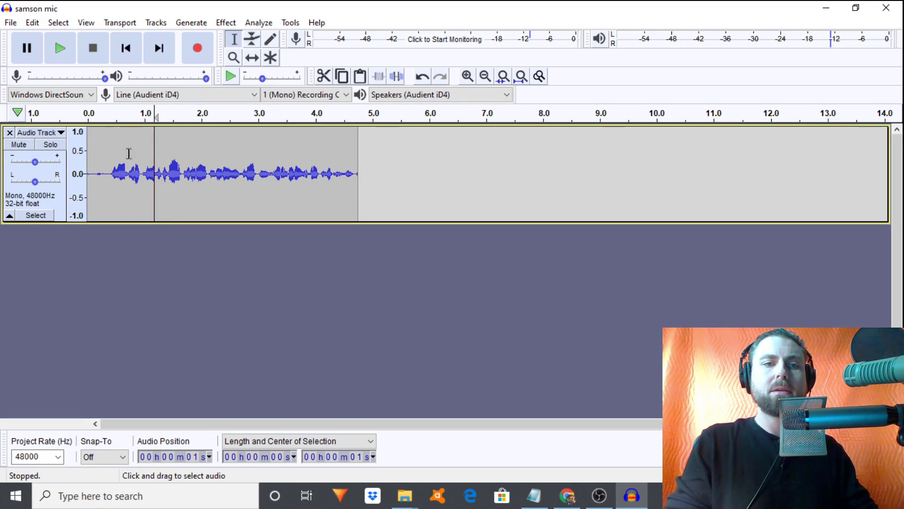
- Place the cursor at about 1.0 second, try lowering and restoring the take's volume with the Envelope tool, and return to the Selection tool
left_click(145, 144)
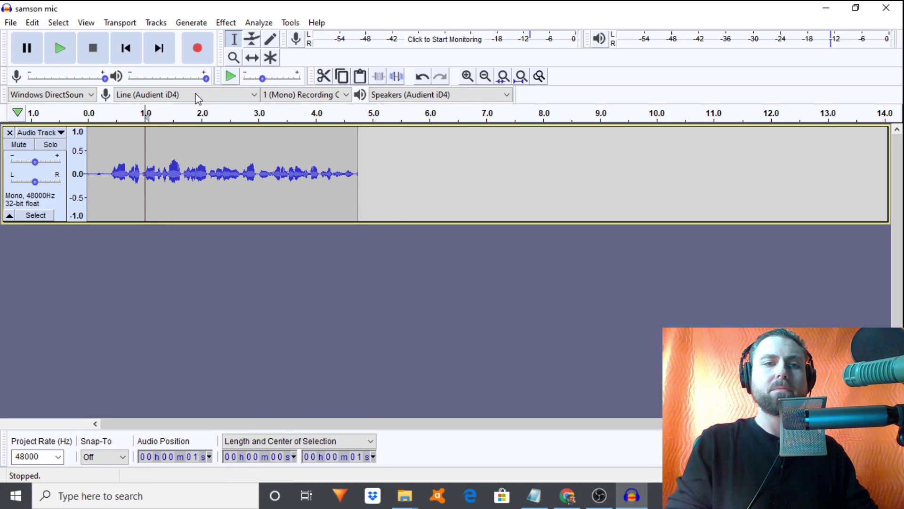
left_click(255, 42)
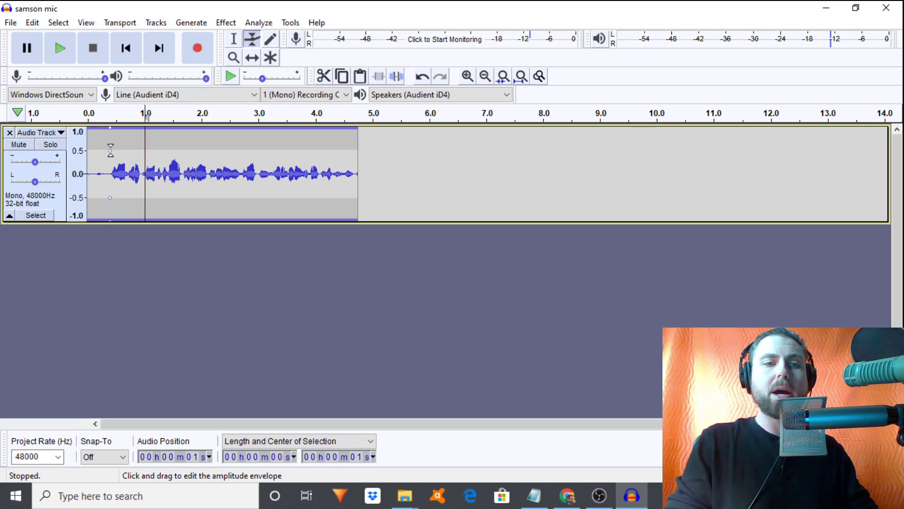
left_click_drag(111, 151, 133, 151)
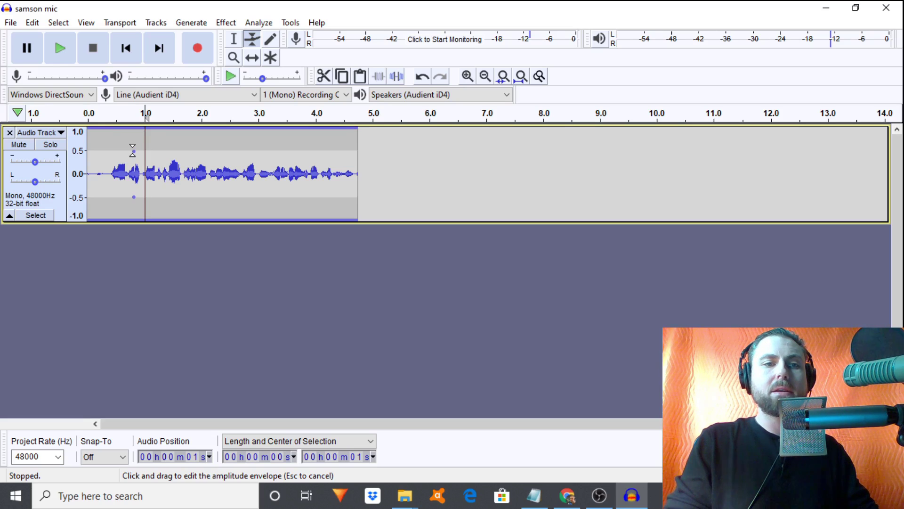
left_click_drag(132, 150, 154, 166)
left_click(146, 150)
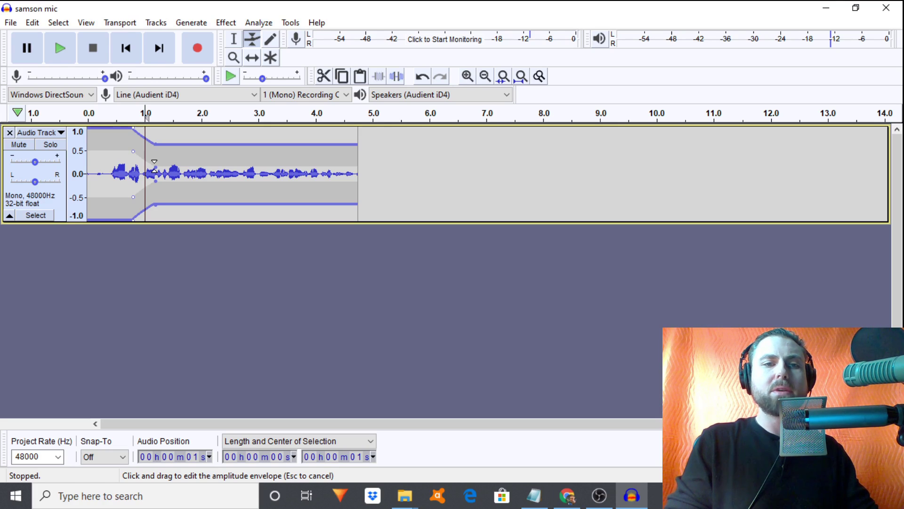
left_click_drag(154, 166, 155, 149)
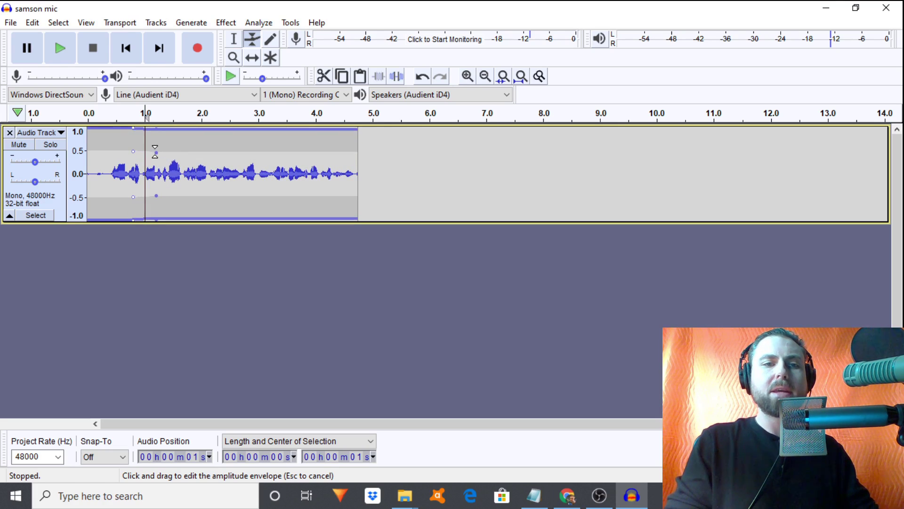
left_click(234, 39)
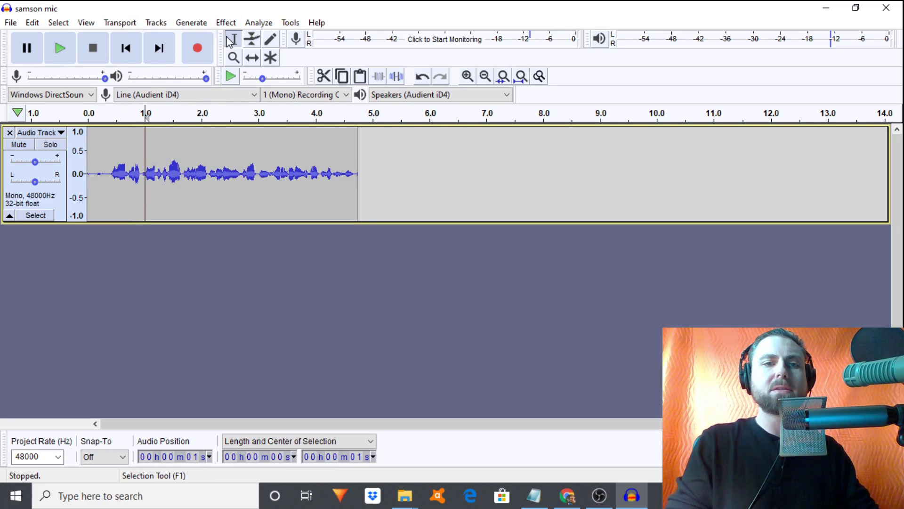
- Select the whole voice take and apply the Normalize effect with its current settings
double_click(154, 183)
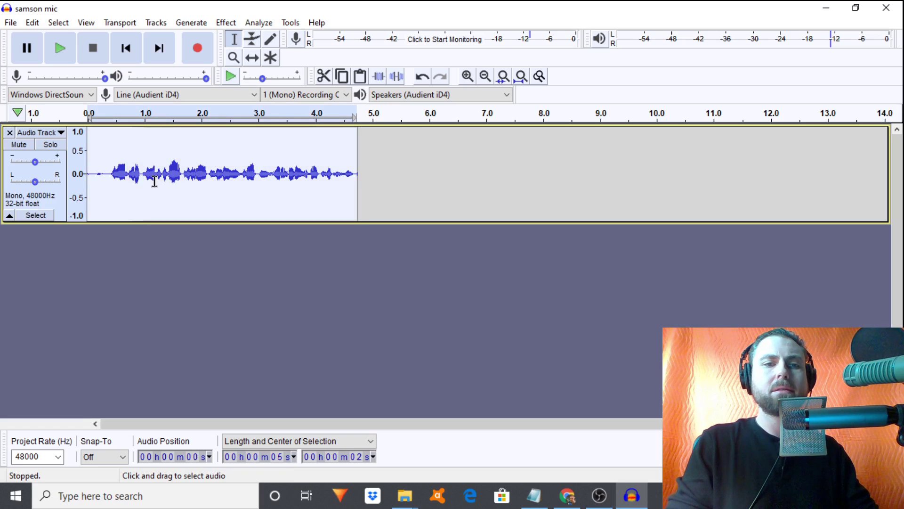
left_click(226, 22)
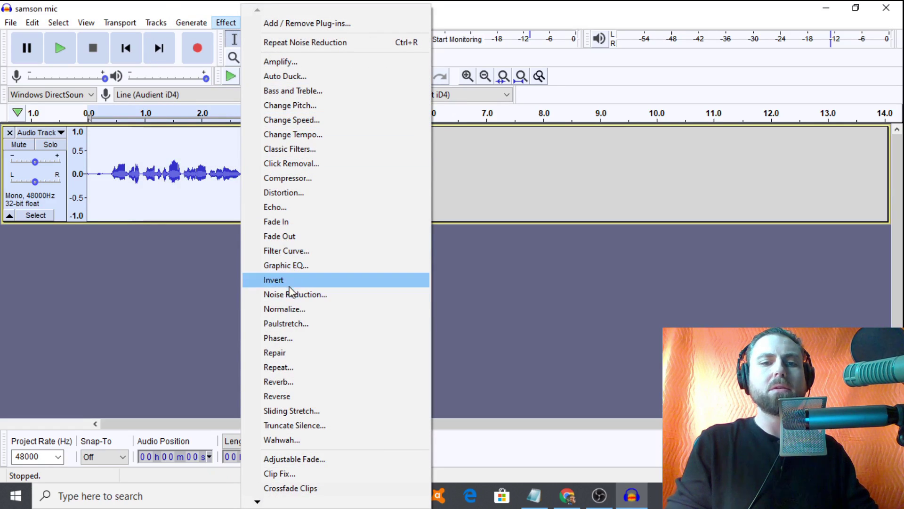
left_click(298, 307)
key("Return")
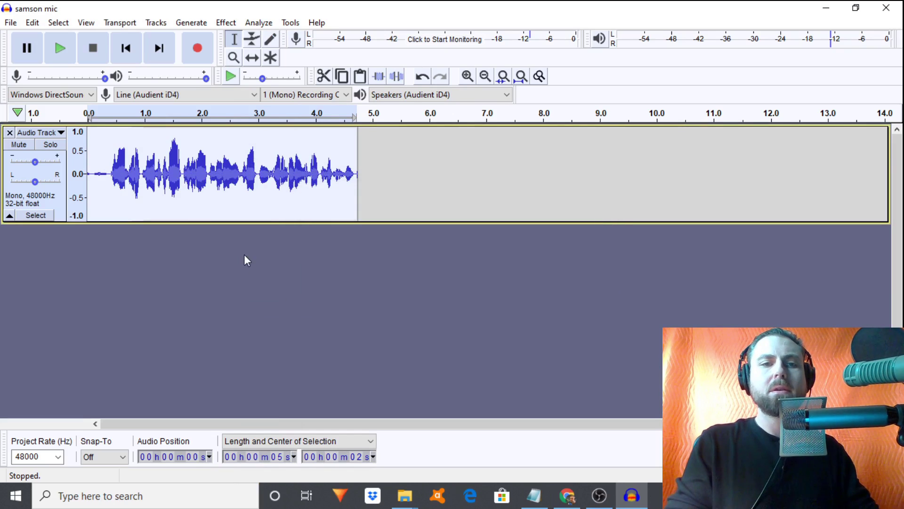
- Shape the take's volume envelope to dip between about 1.3 and 3.5 seconds with full volume at both ends, and play it
left_click(254, 41)
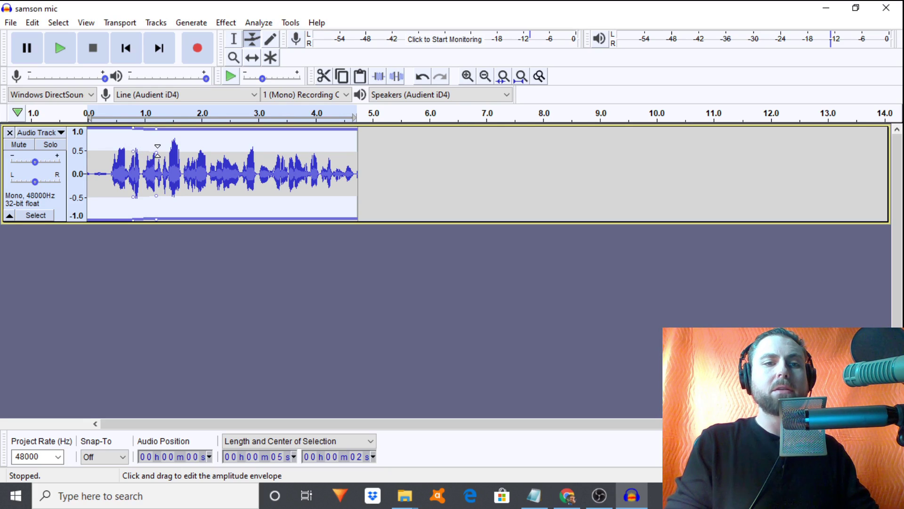
mouse_move(156, 149)
left_mouse_down()
mouse_move(144, 153)
mouse_move(142, 173)
mouse_move(152, 151)
left_mouse_up()
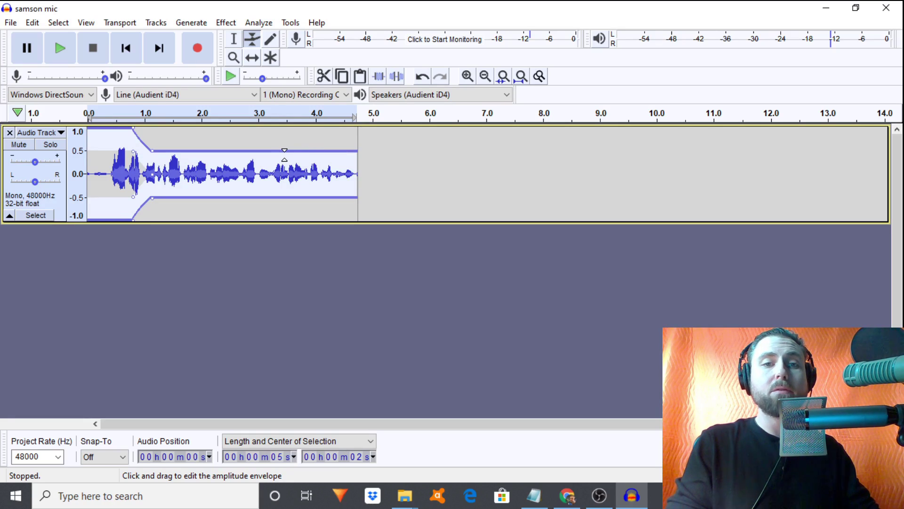
left_click_drag(280, 152, 288, 155)
left_click_drag(153, 151, 158, 158)
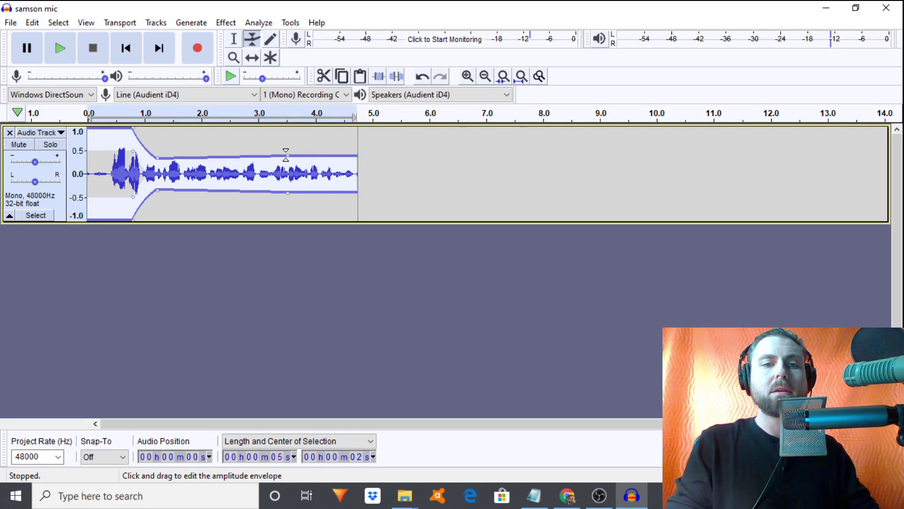
left_click_drag(286, 154, 301, 130)
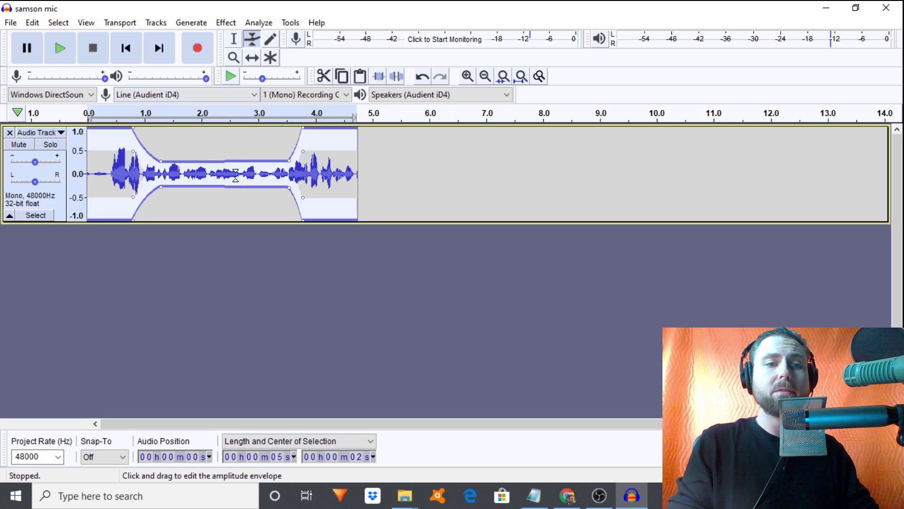
key("space")
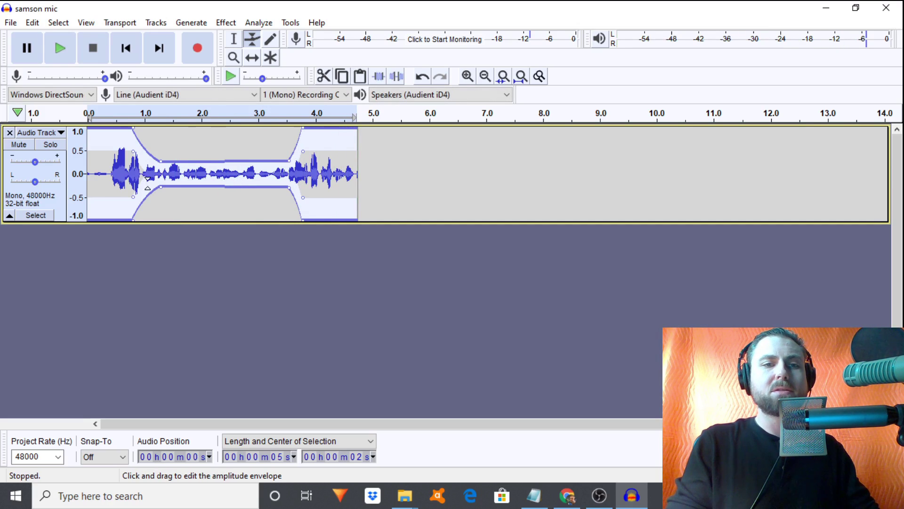
- Lower both inner envelope points further so the take's middle section is even quieter, and play the result
left_click_drag(162, 159, 165, 165)
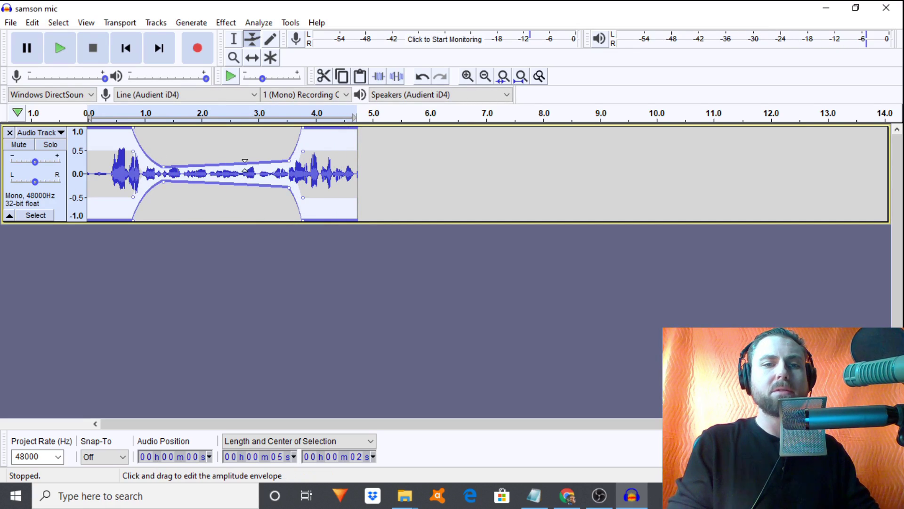
left_click_drag(287, 162, 288, 165)
key("space")
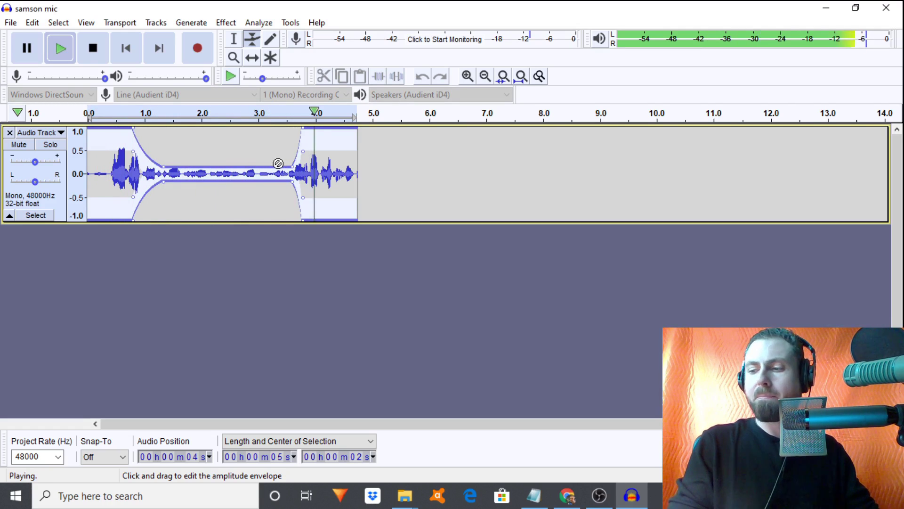
- Replace the edited take with a new mono voice recording about 5.5 seconds long, discarding a short first attempt
left_click(10, 133)
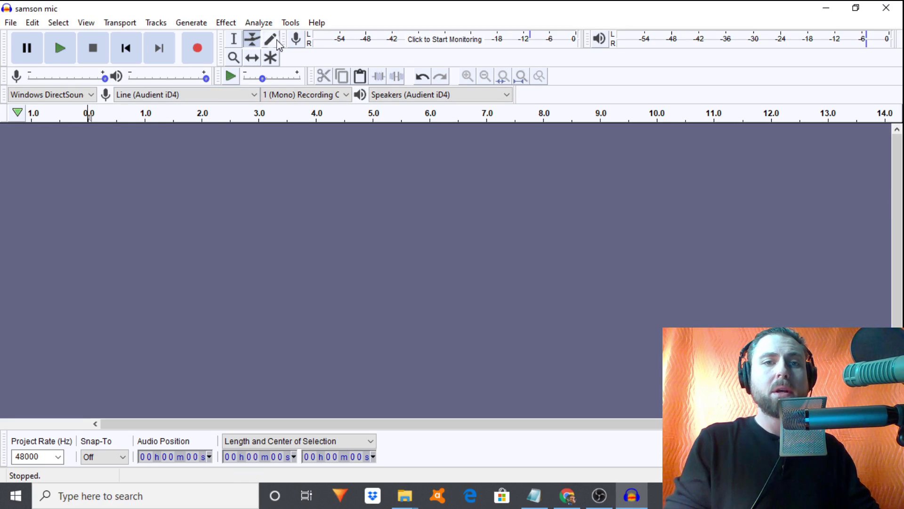
left_click(197, 47)
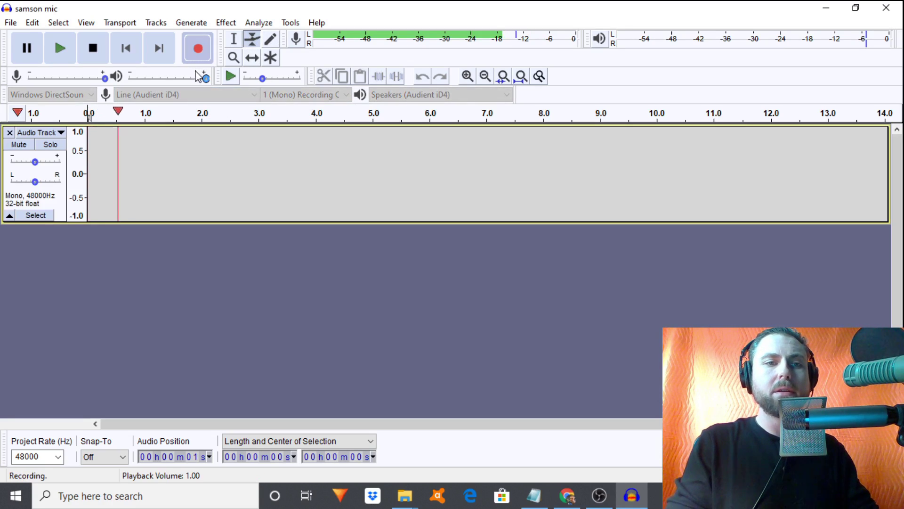
key("space")
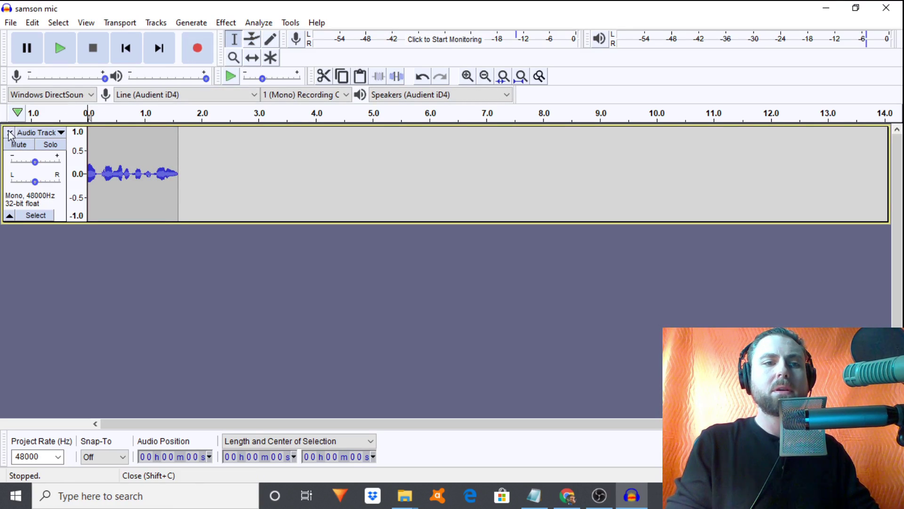
left_click(9, 134)
left_click(185, 55)
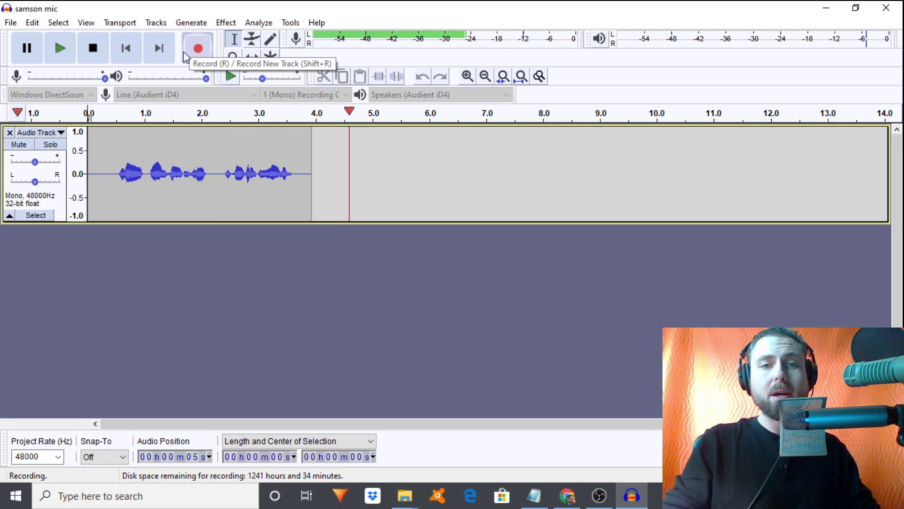
key("space")
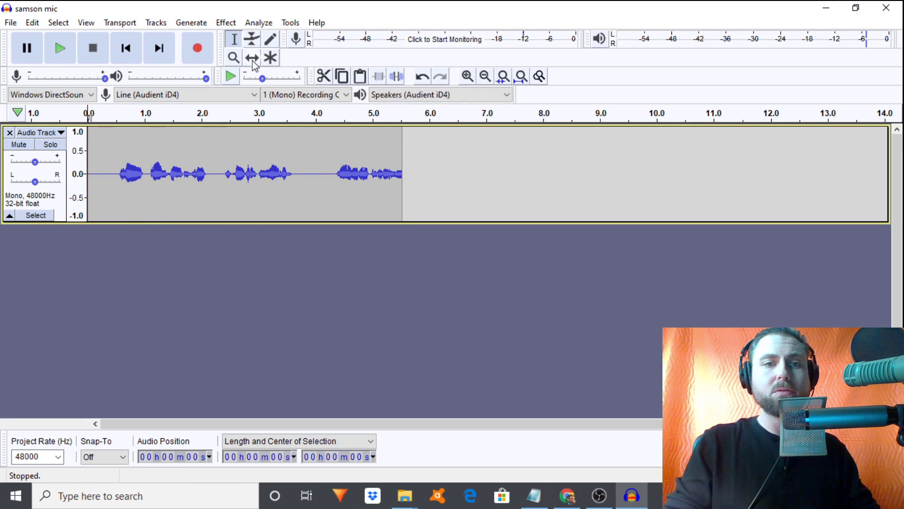
- Try moving the new take in time with the Time Shift tool and remove its track from the project
left_click(253, 58)
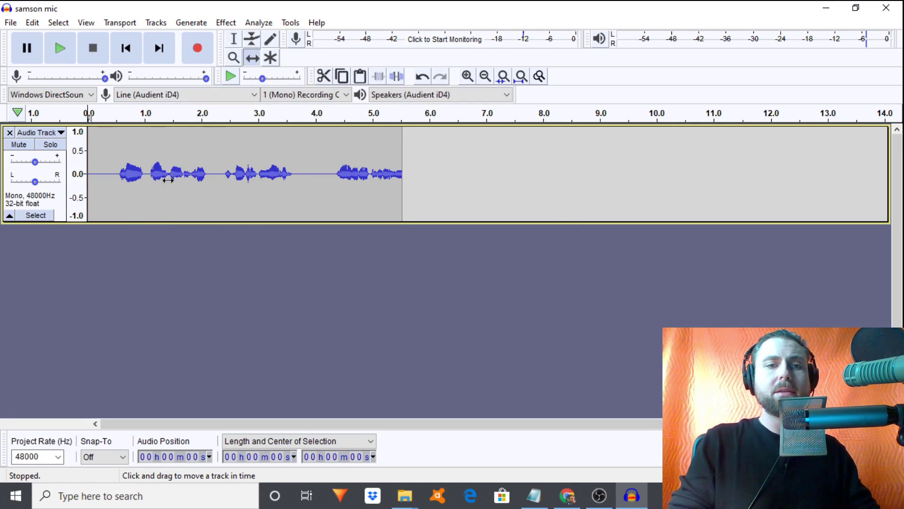
mouse_move(168, 179)
left_mouse_down()
mouse_move(196, 177)
mouse_move(169, 173)
left_mouse_up()
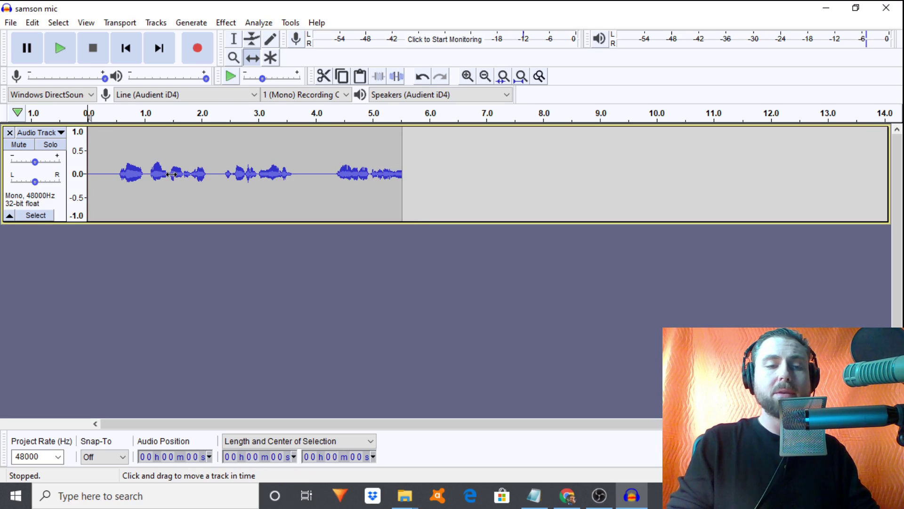
left_click_drag(171, 175, 196, 178)
left_click(10, 133)
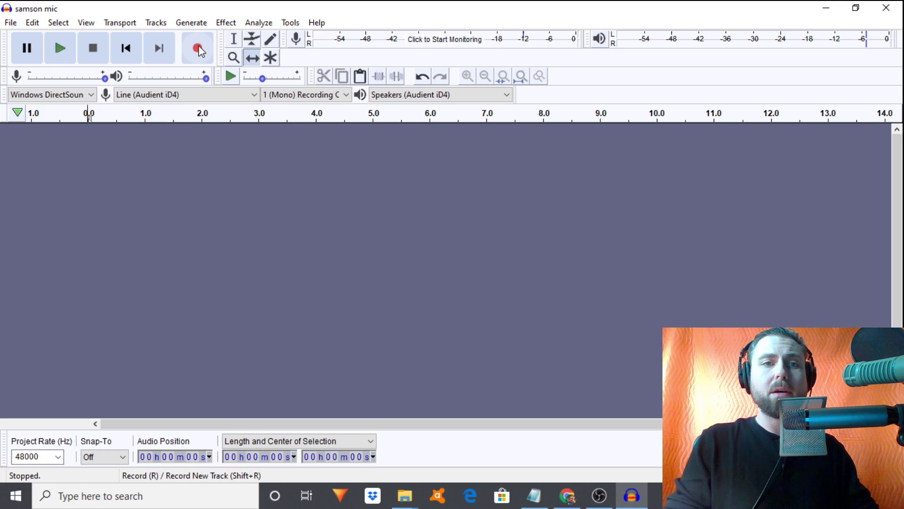
- Open the announcer script in Notepad and arrange a smaller, narrower Audacity window beside its text
left_click(855, 8)
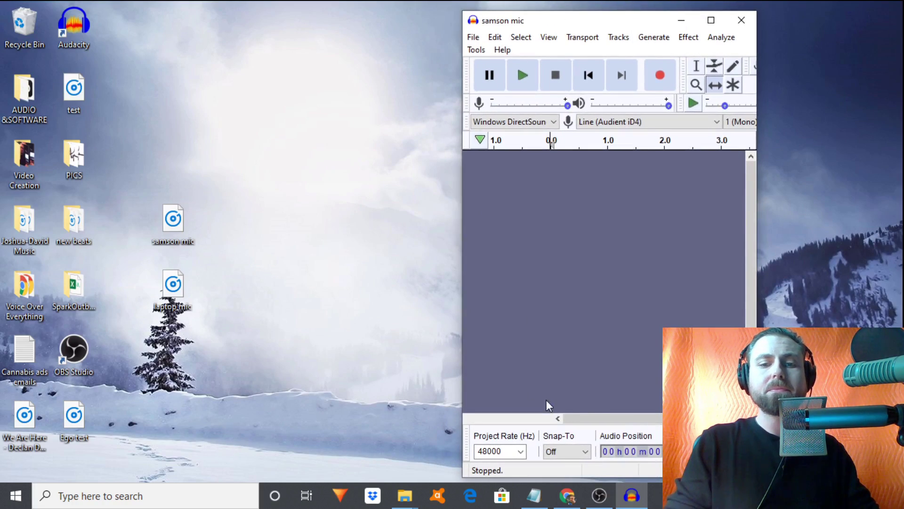
left_click(534, 496)
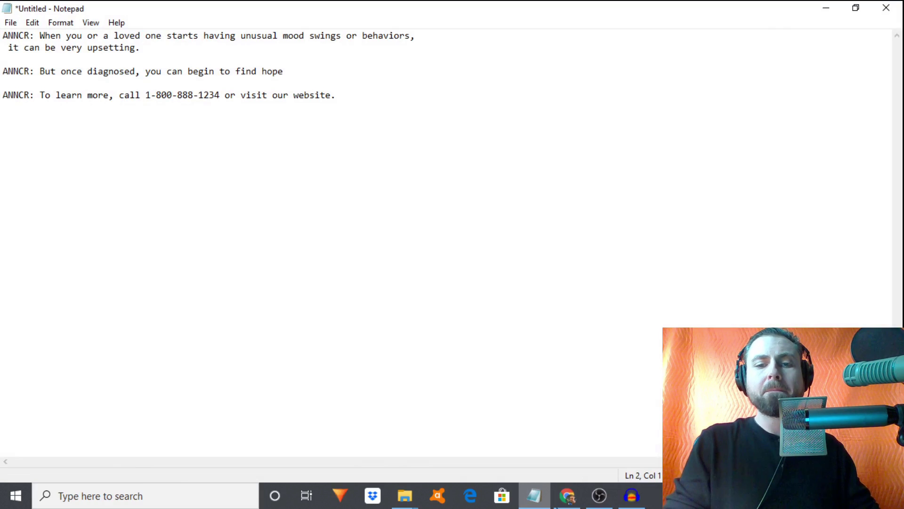
left_click(631, 496)
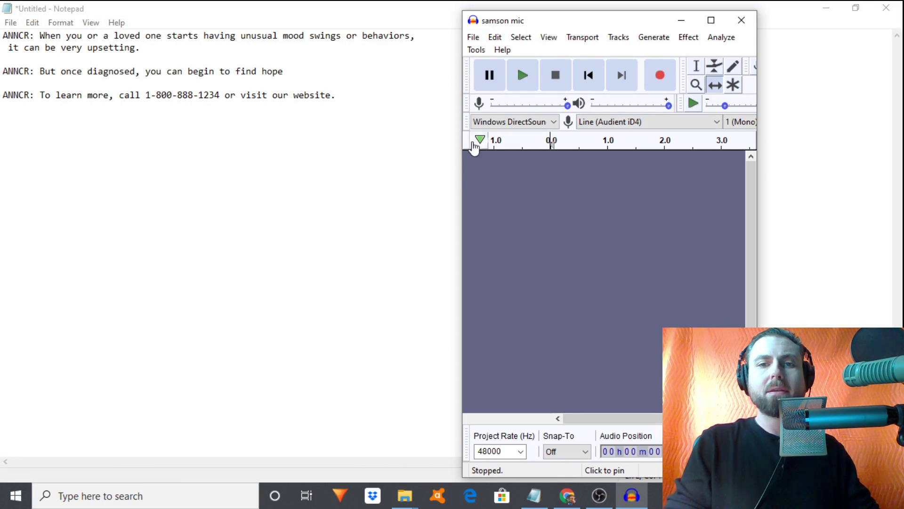
left_click_drag(462, 182, 495, 219)
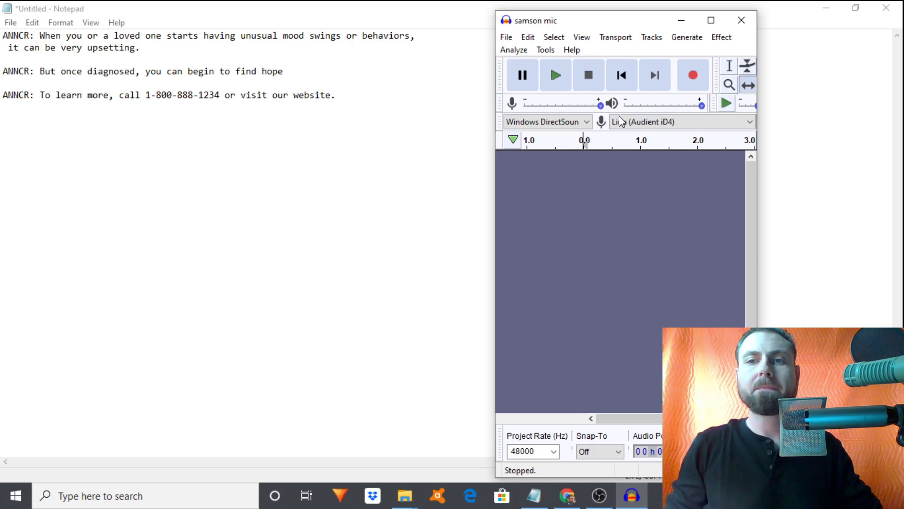
- Record a mono reading of the announcer script about 31 seconds long
left_click(692, 80)
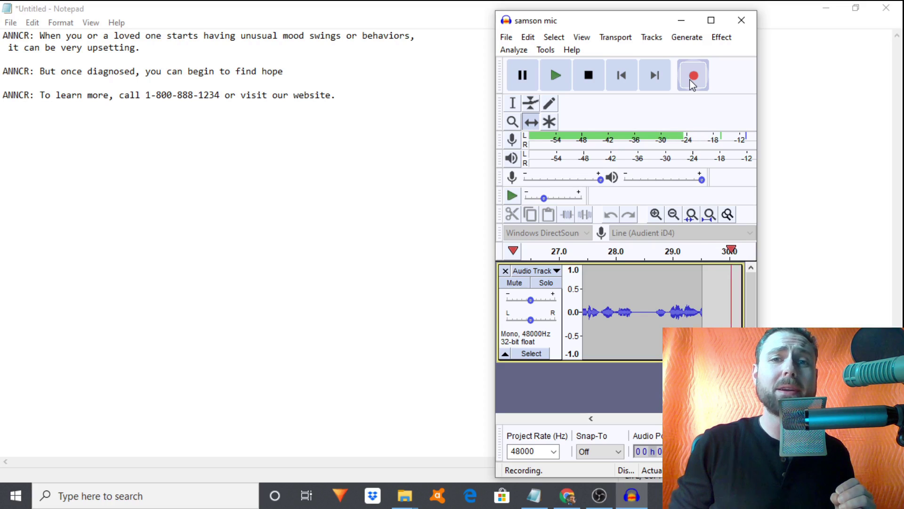
key("space")
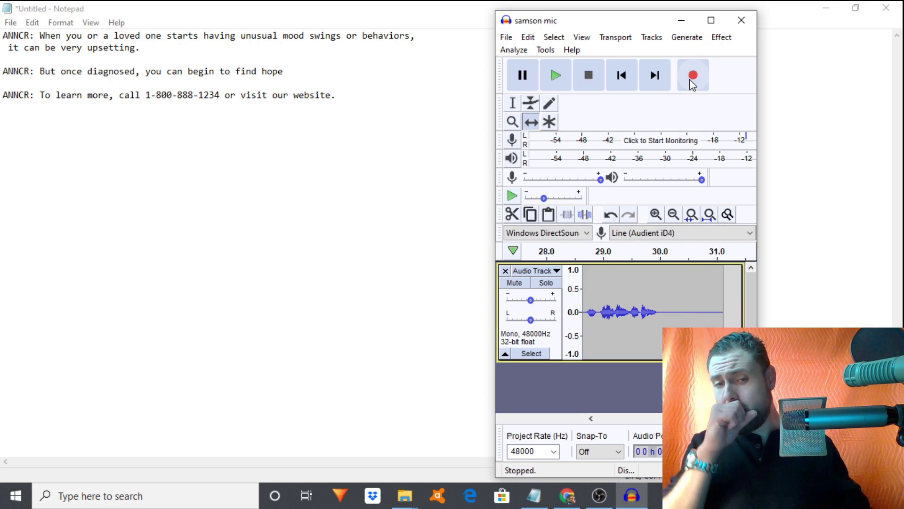
- Mute the first script take and record a second reading on a new mono track, about 21.7 seconds long
left_click(509, 285)
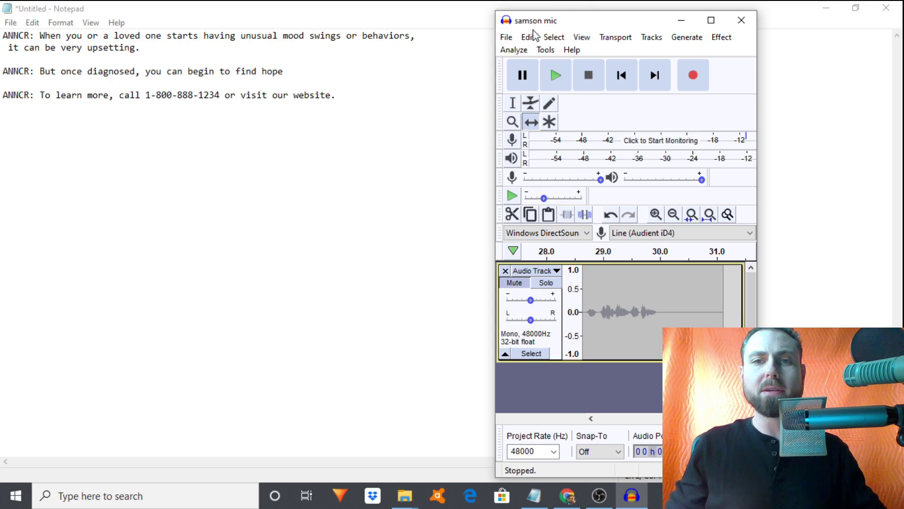
left_click(647, 38)
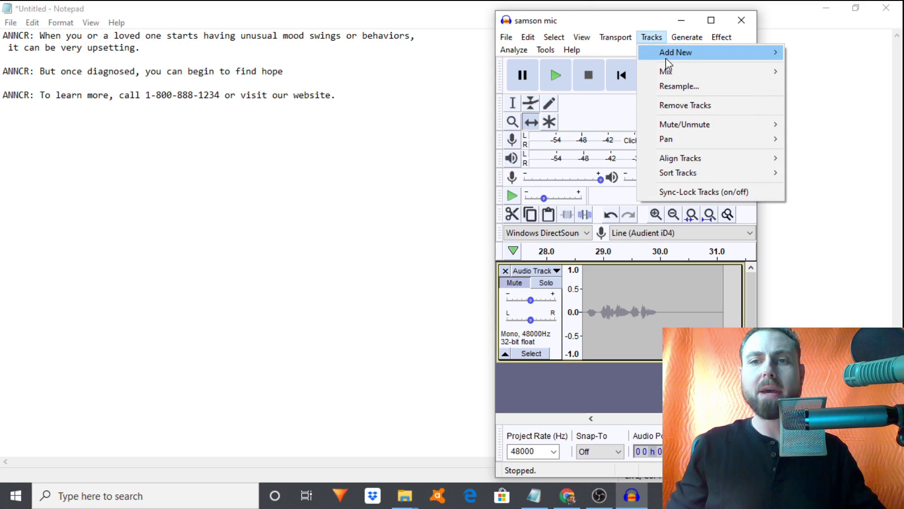
left_click(648, 39)
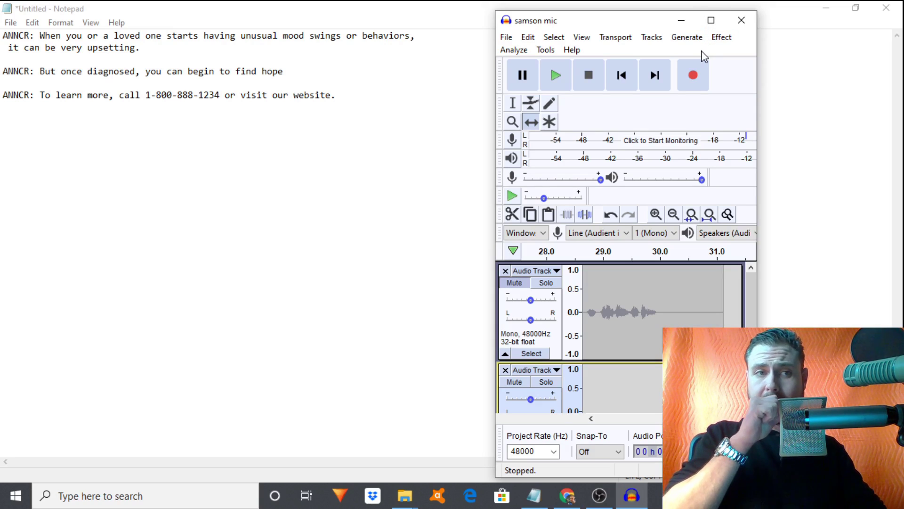
left_click(694, 71)
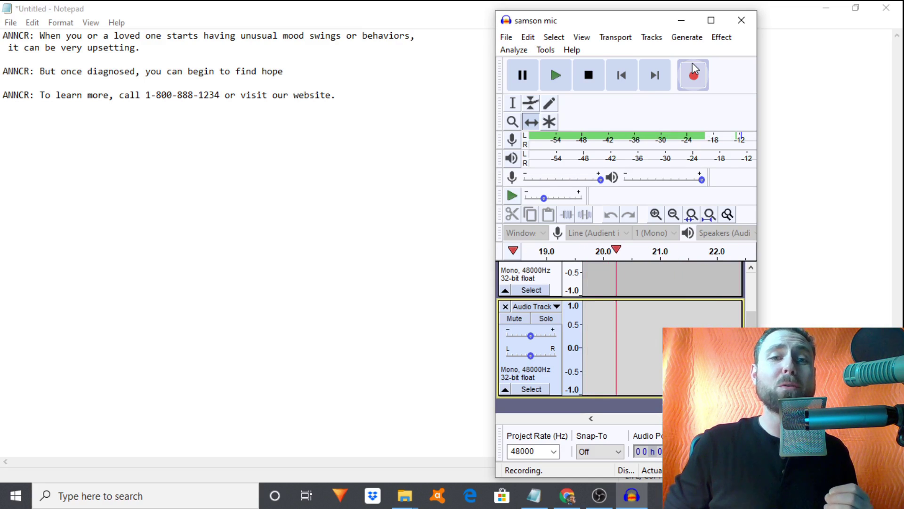
key("space")
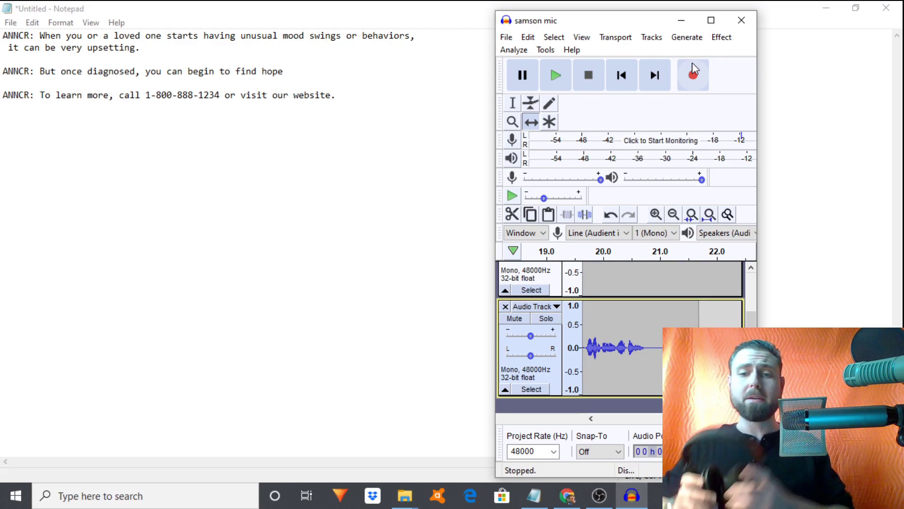
- Maximize the Audacity window, switch to the Selection tool, and solo the first script take
left_click(711, 21)
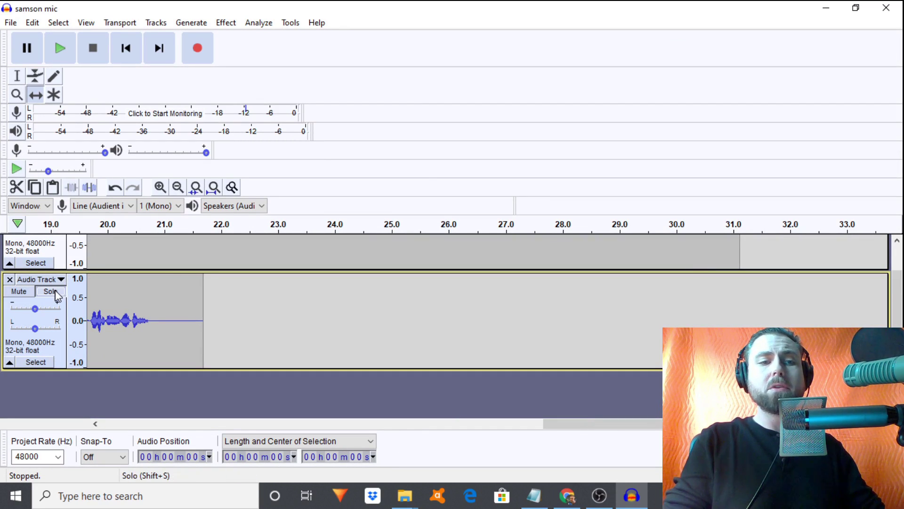
left_click(459, 425)
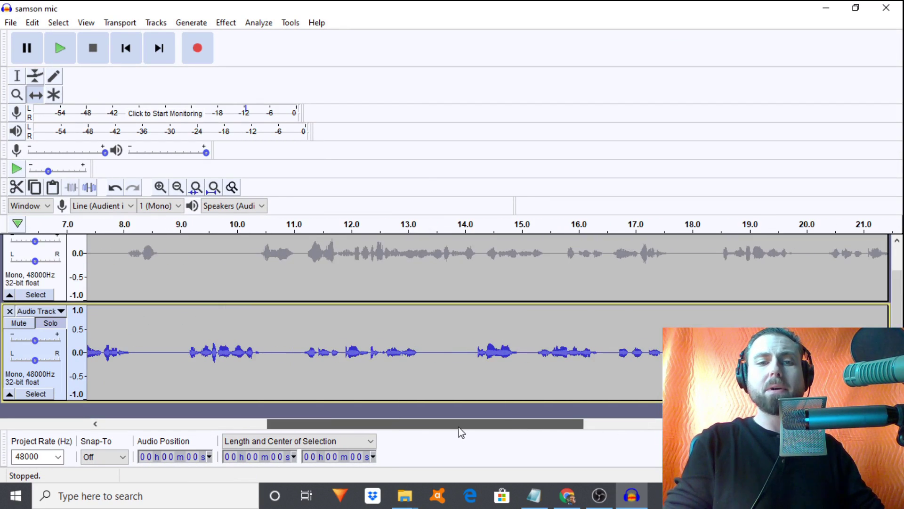
scroll(248, 309, "up", 2)
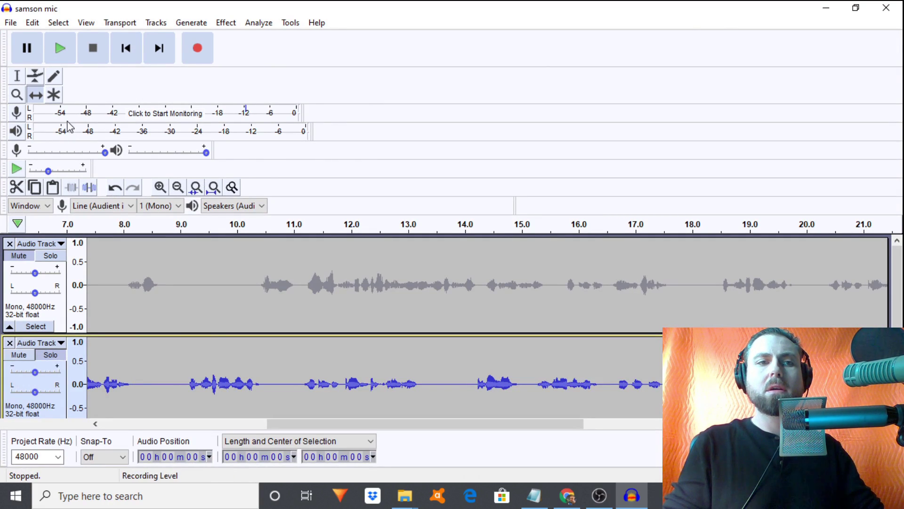
left_click(17, 77)
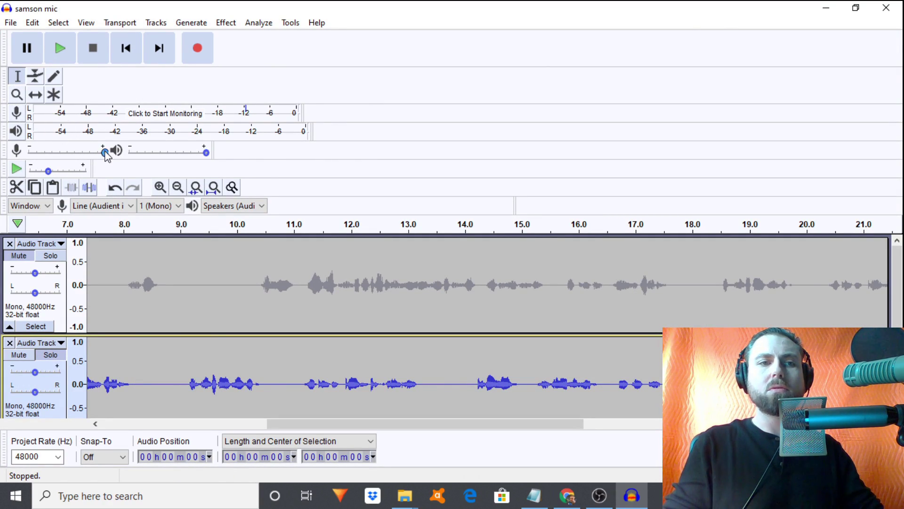
left_click(239, 297)
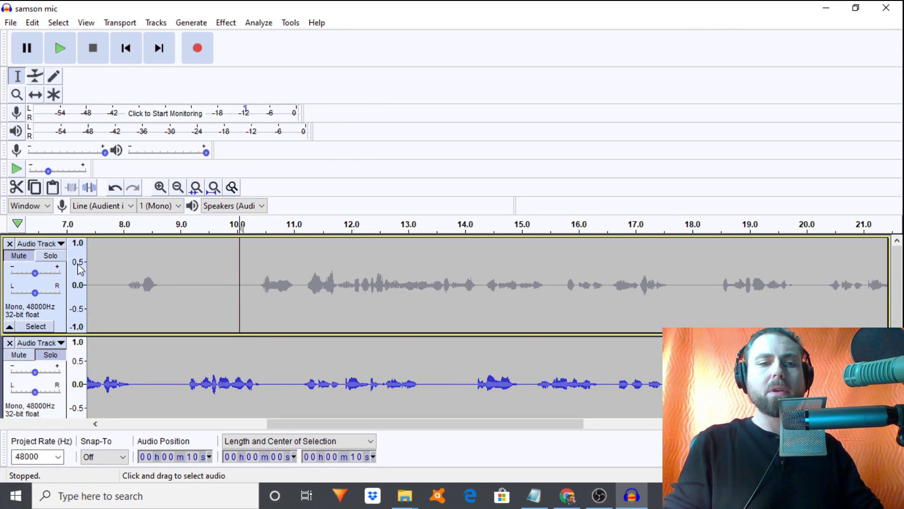
left_click(50, 255)
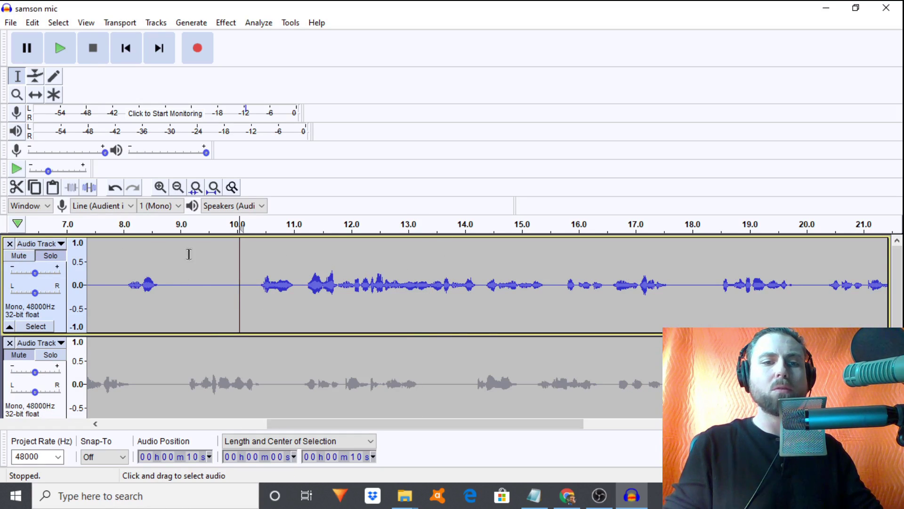
left_click(50, 255)
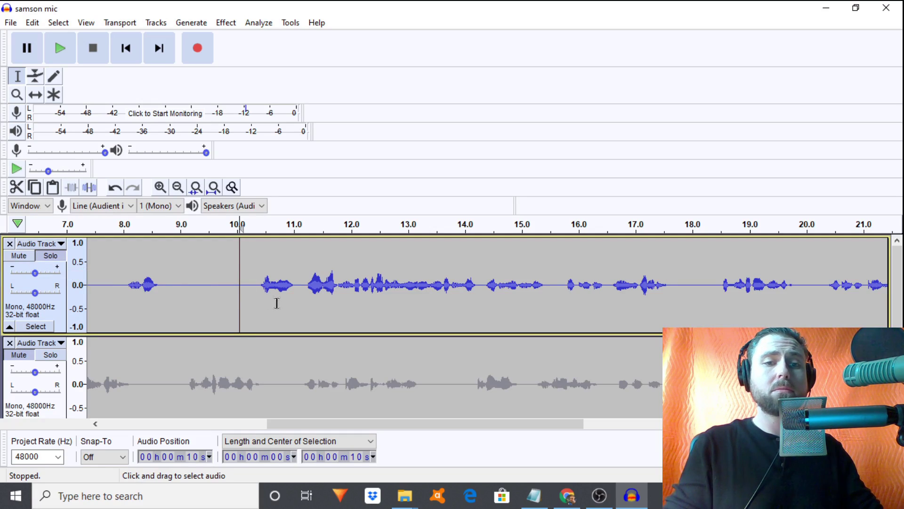
- Listen to the soloed first take from about 9.7 seconds and again from about 1 second to find the usable reading
left_click(222, 298)
key("space")
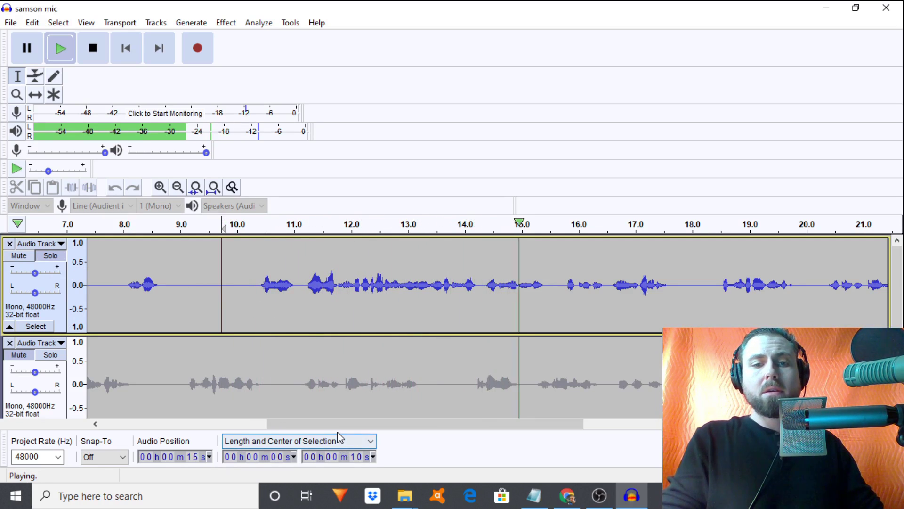
key("space")
scroll(226, 408, "down", 1)
left_click_drag(328, 424, 141, 423)
left_click(141, 304)
key("space")
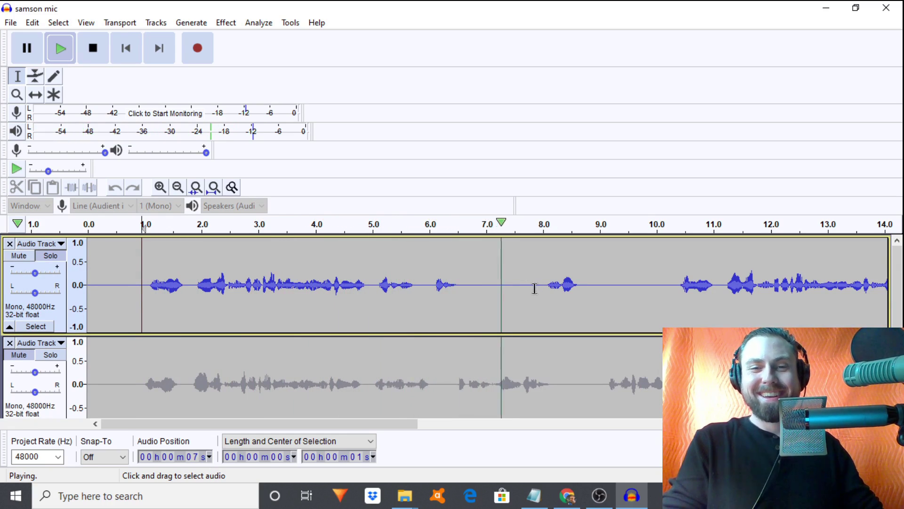
key("space")
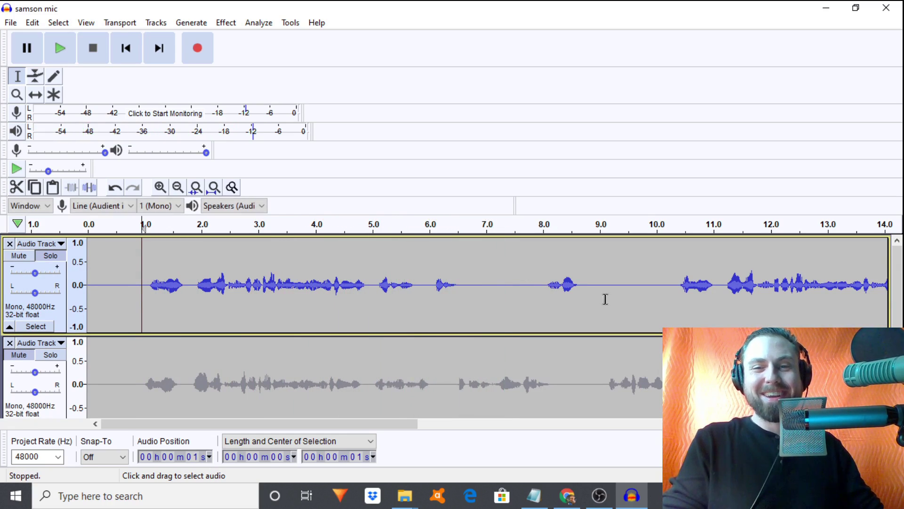
- Delete the first 10 seconds of the first take, up to the pause before the good reading, and play it from the start
left_click(673, 293)
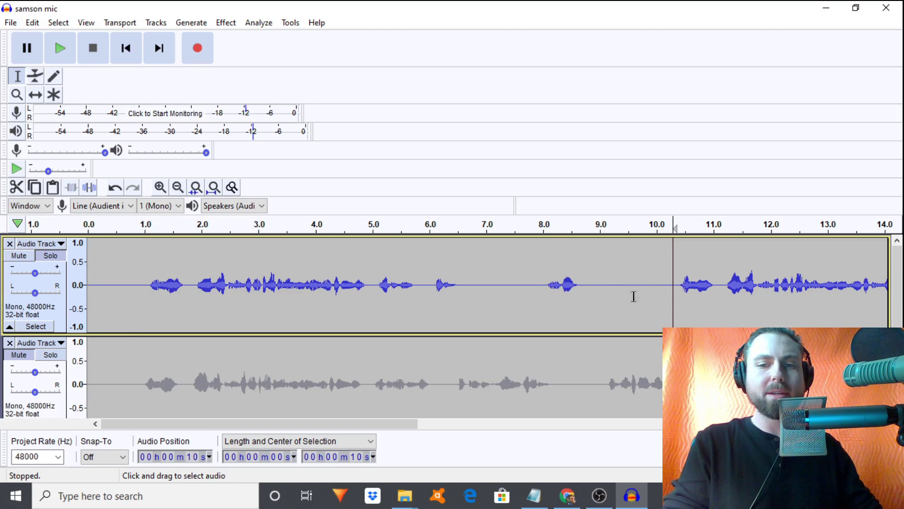
left_click(660, 297)
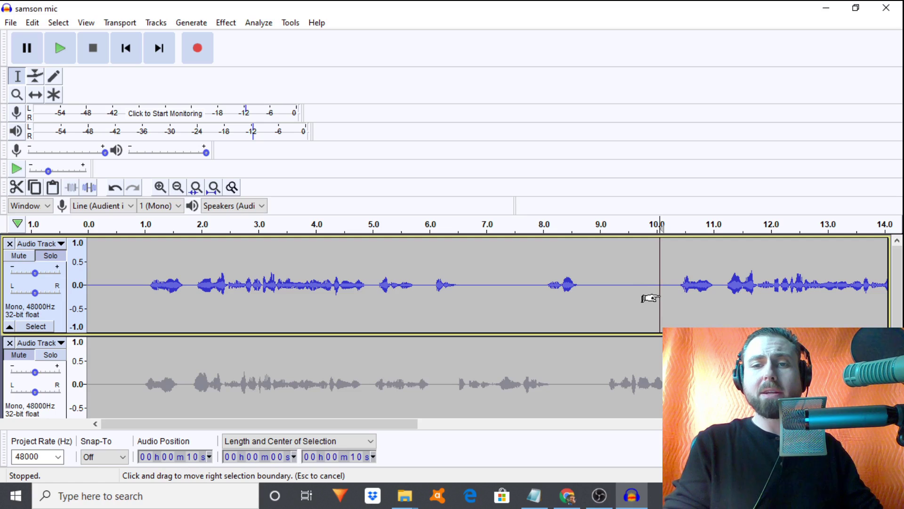
left_click_drag(650, 297, 14, 300)
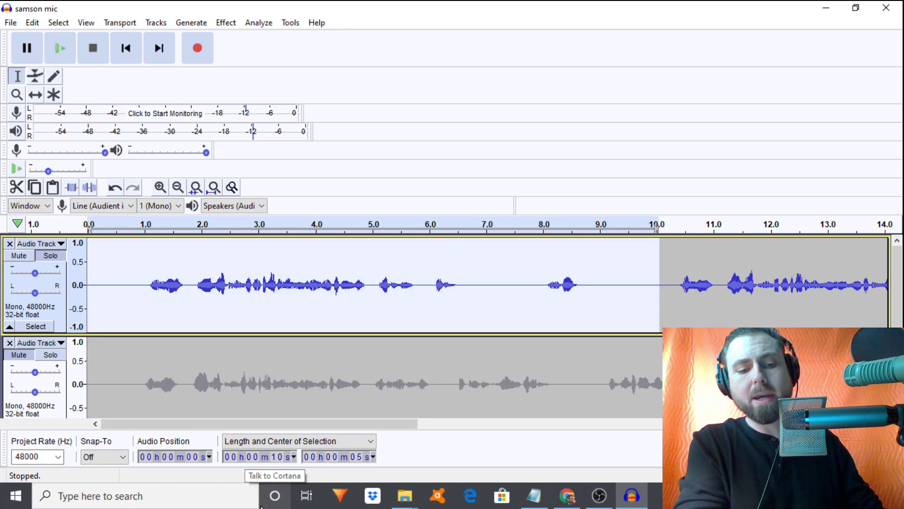
key("Delete")
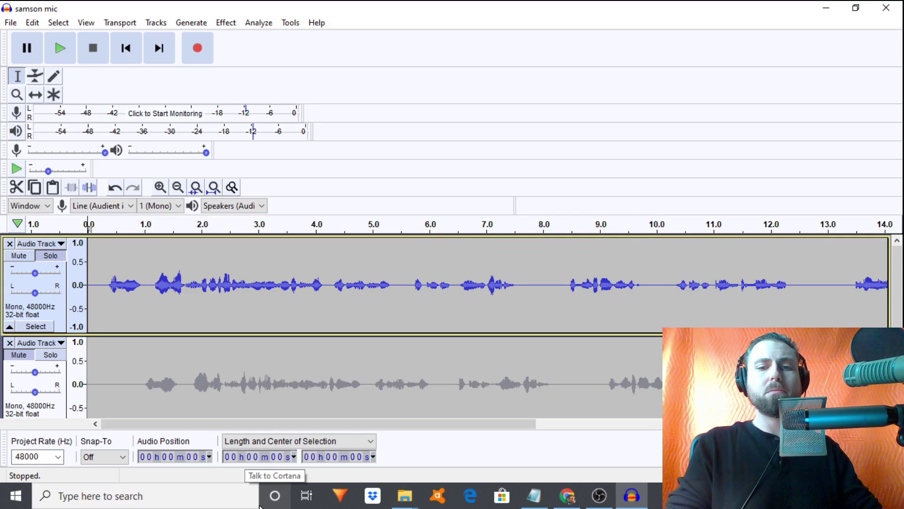
key("space")
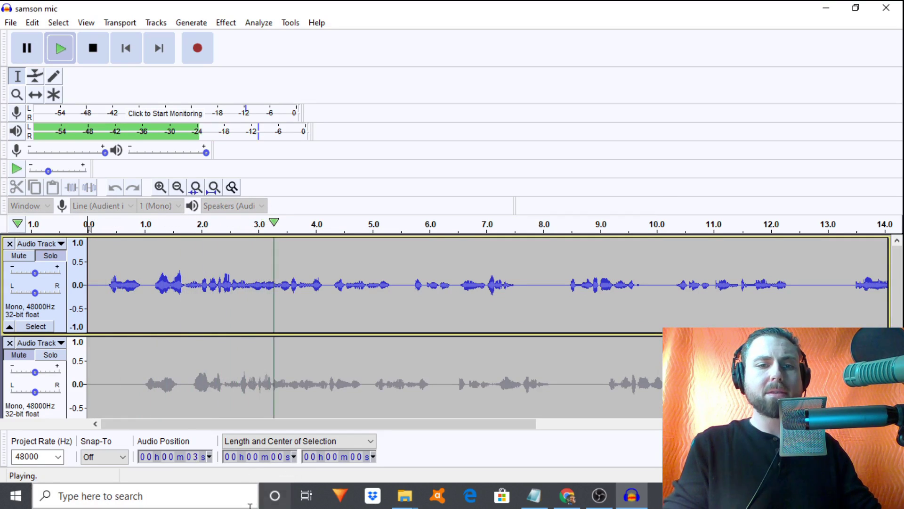
key("space")
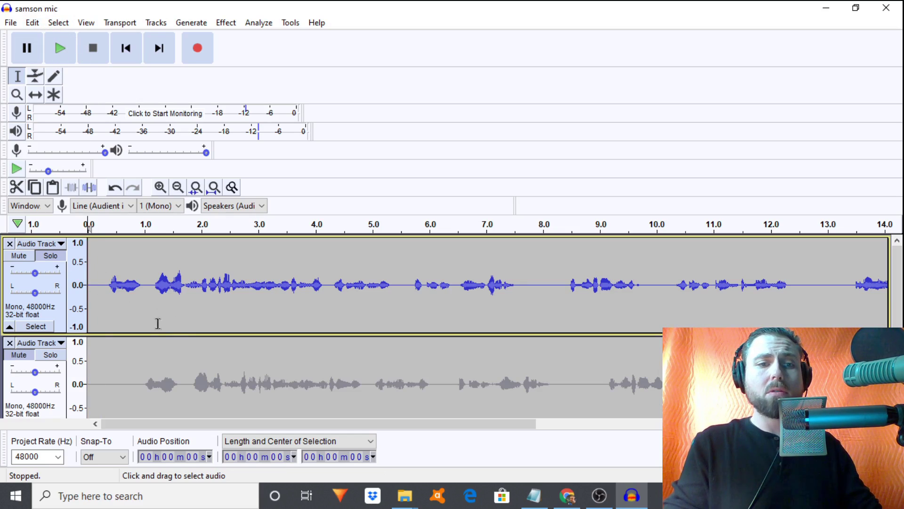
- Compare the takes' opening phrases by selecting about 0.3 to 4.1 s in the first and about 0.9 to 4.8 s in the second
scroll(202, 367, "down", 1)
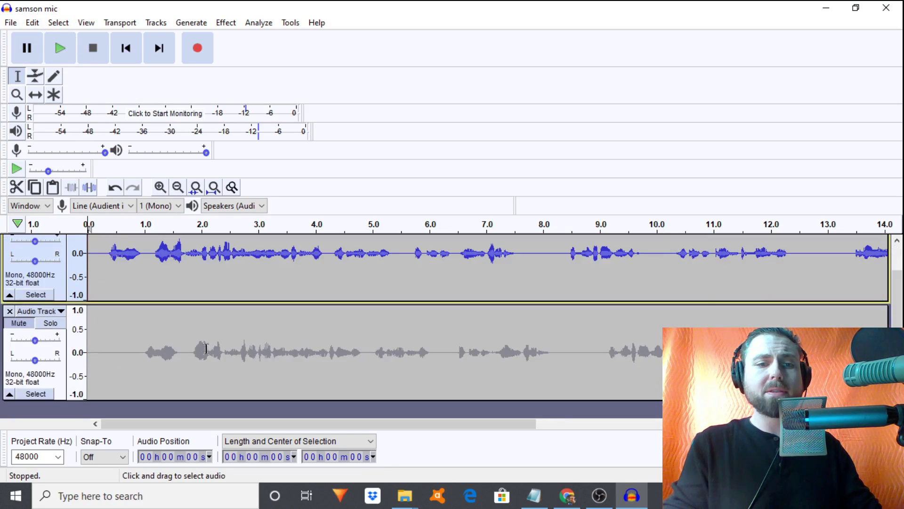
left_click(138, 356)
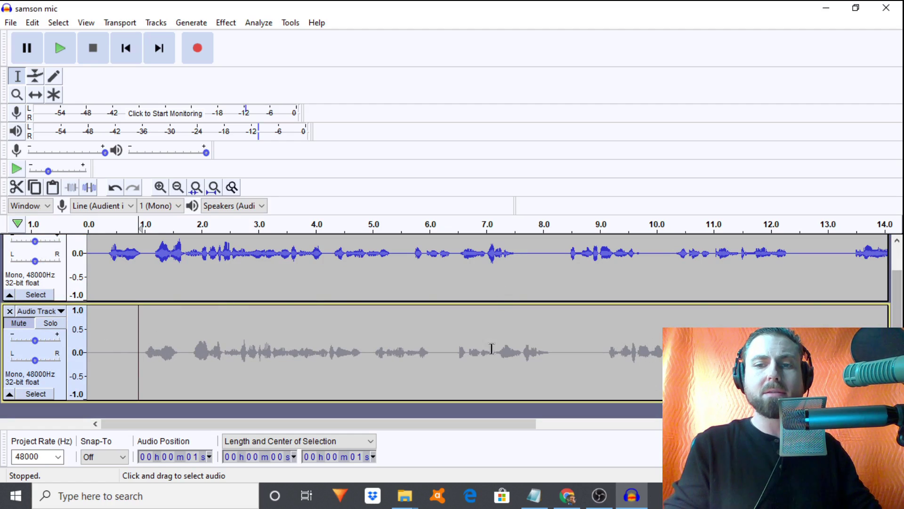
left_click_drag(627, 366, 886, 362)
left_click(308, 359)
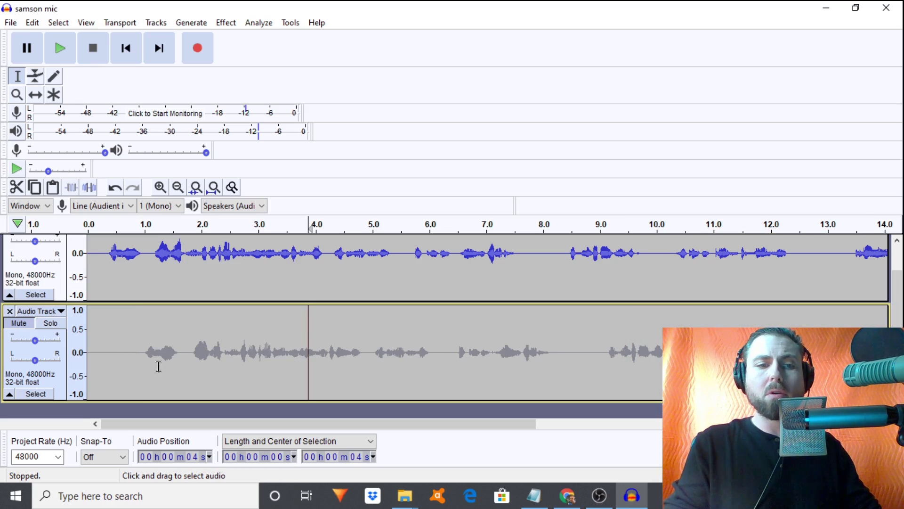
left_click(142, 365)
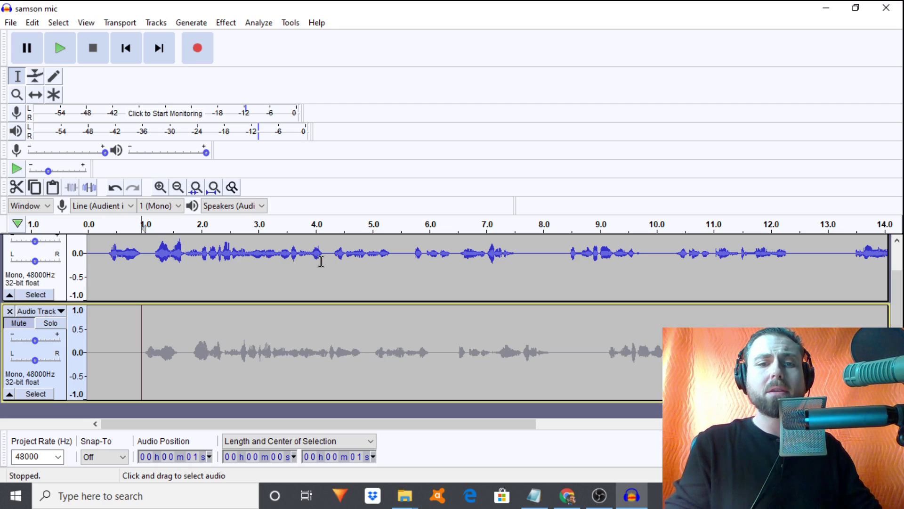
left_click_drag(322, 264, 106, 278)
scroll(622, 304, "up", 1)
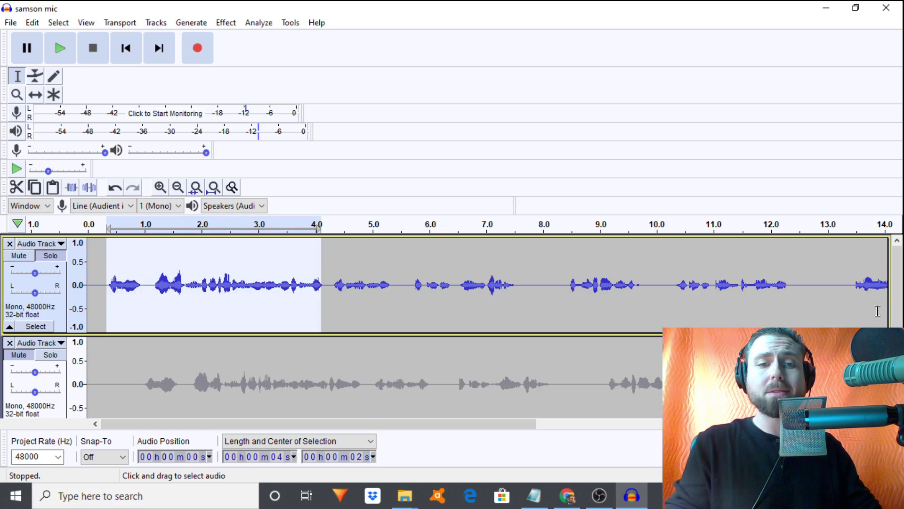
left_click(325, 294)
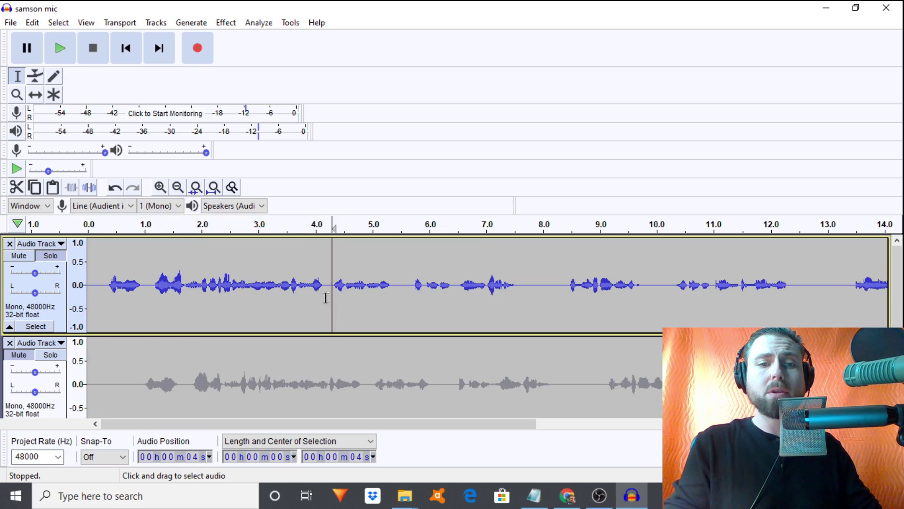
left_click_drag(242, 302, 106, 309)
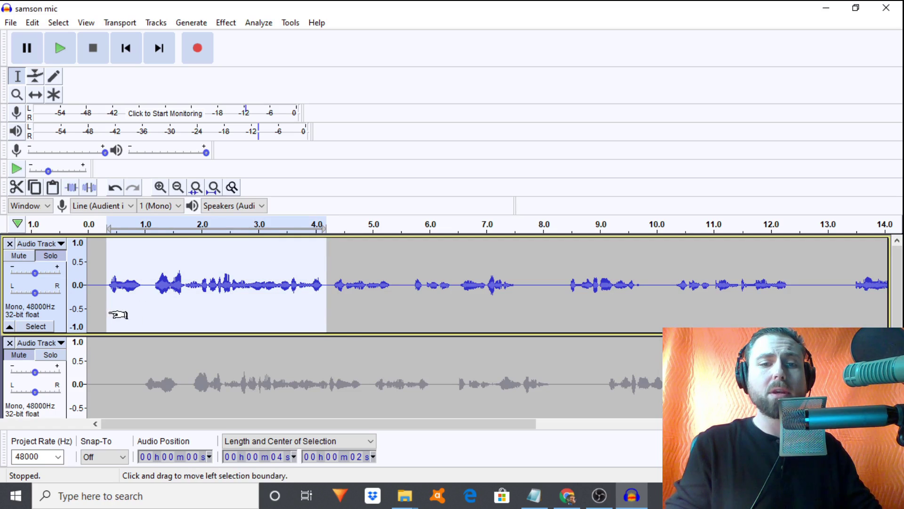
key("space")
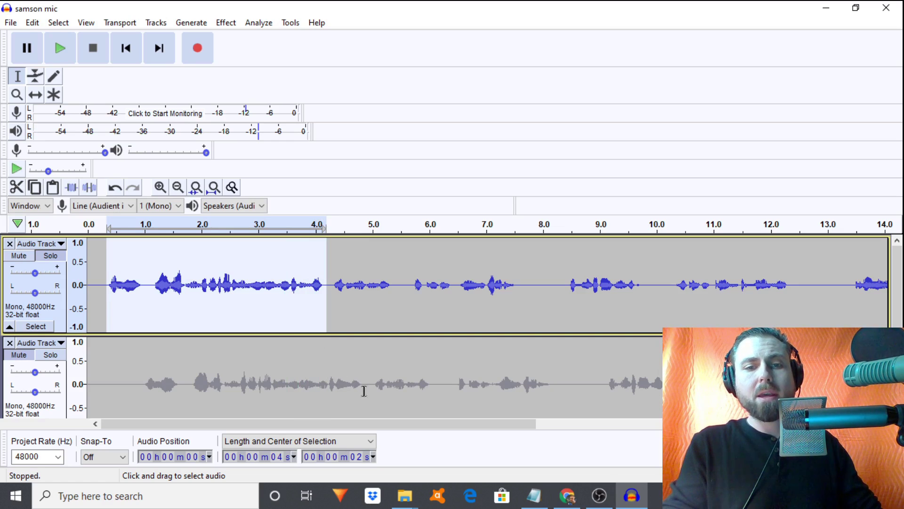
left_click_drag(364, 391, 141, 398)
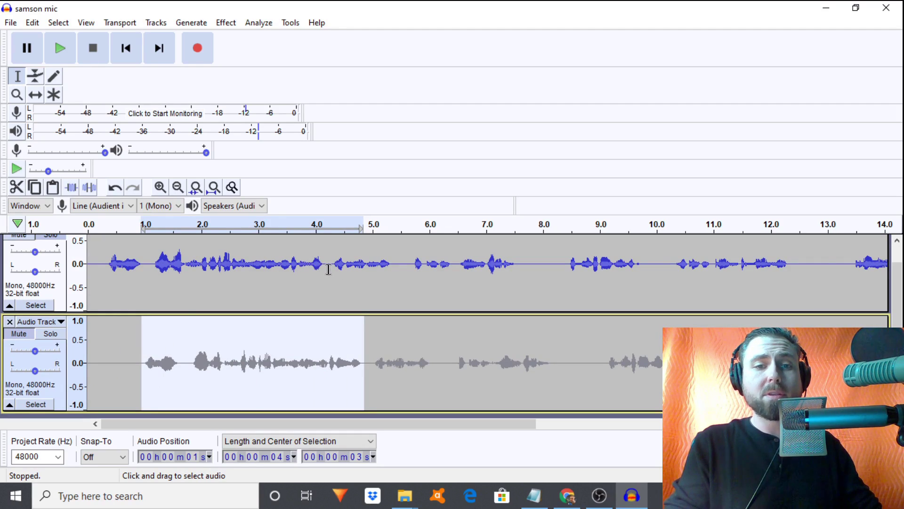
left_click_drag(324, 269, 108, 274)
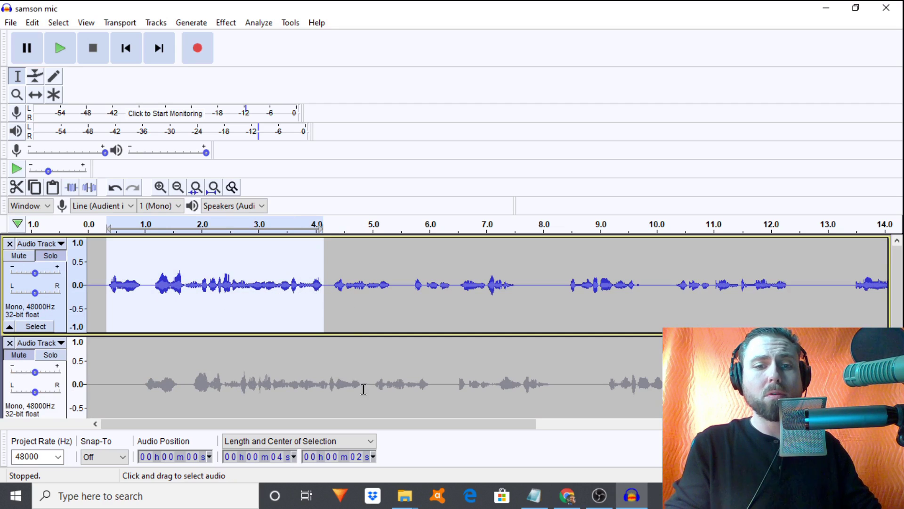
- Try silencing the second take's opening phrase, from about 0.9 to 4.9 seconds, and undo the change
left_click_drag(363, 389, 140, 398)
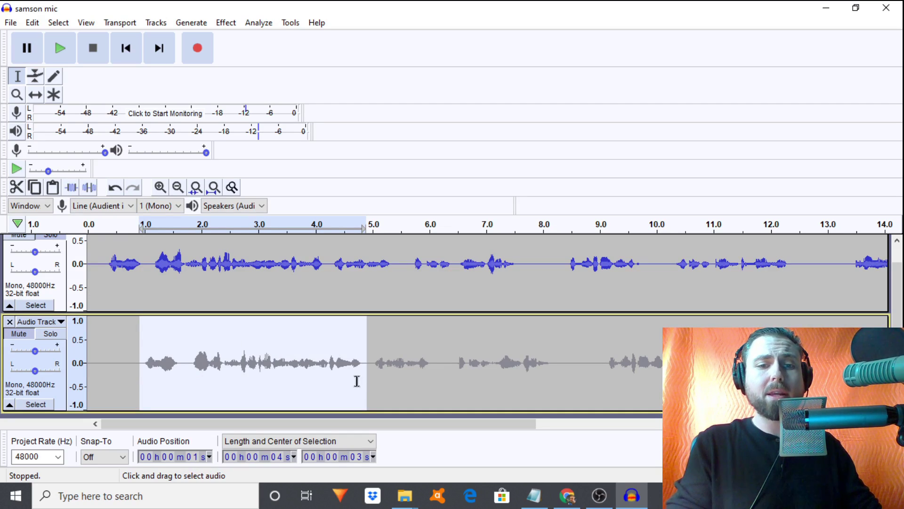
left_click(89, 188)
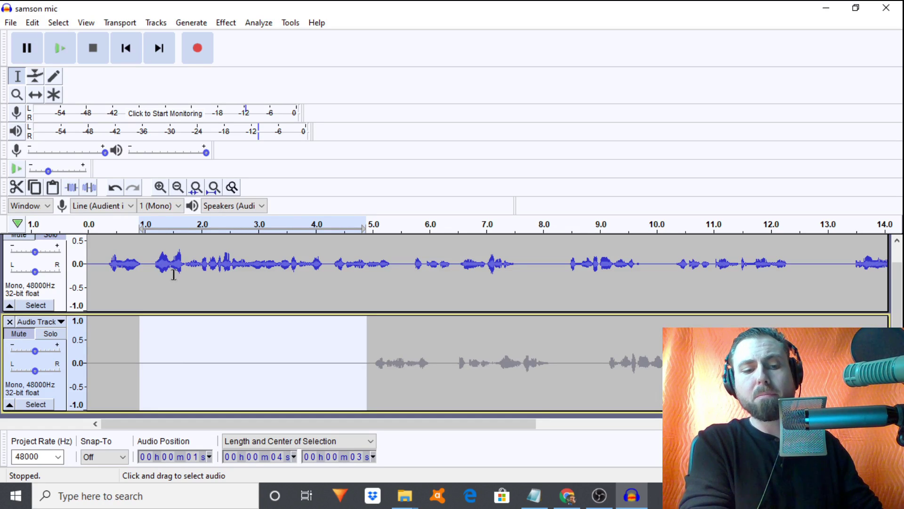
key("ctrl+z")
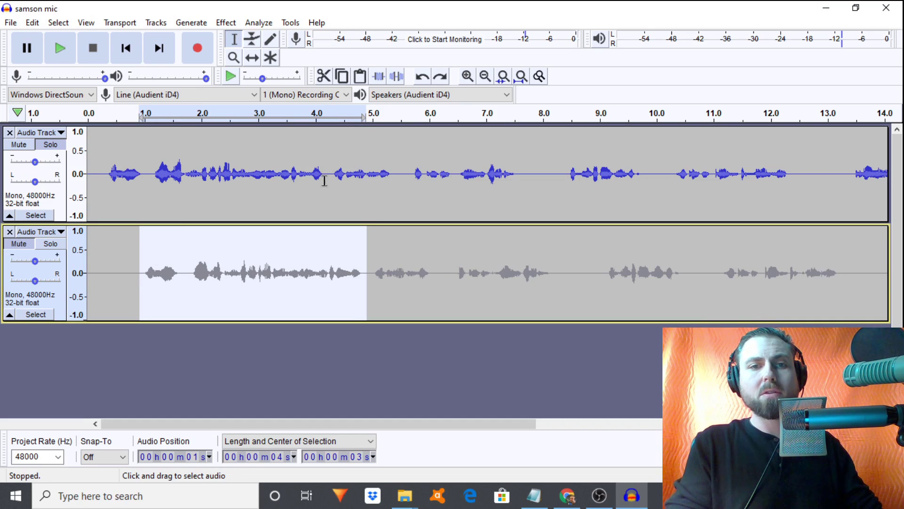
- Copy the first take's opening phrase and paste it over the second take's silenced opening phrase, from about 0.9 to 4.8 seconds
left_click_drag(325, 181, 107, 192)
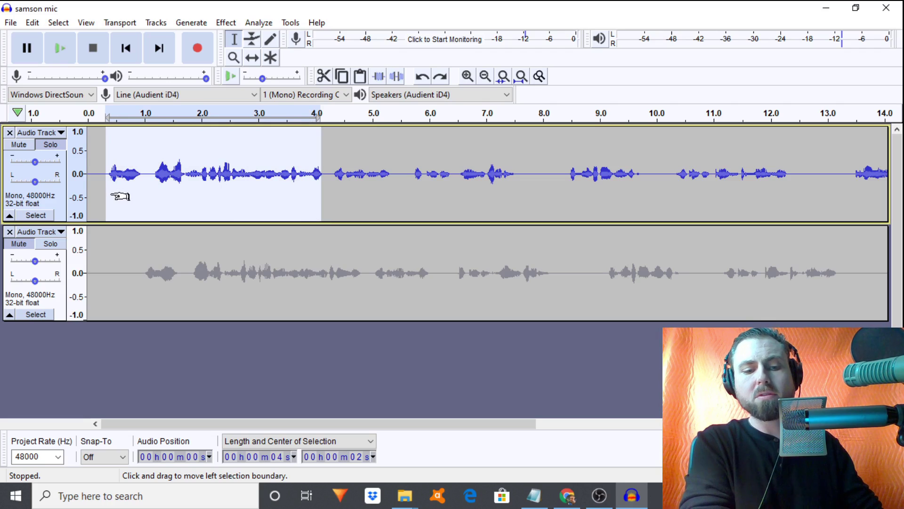
left_click_drag(362, 283, 137, 288)
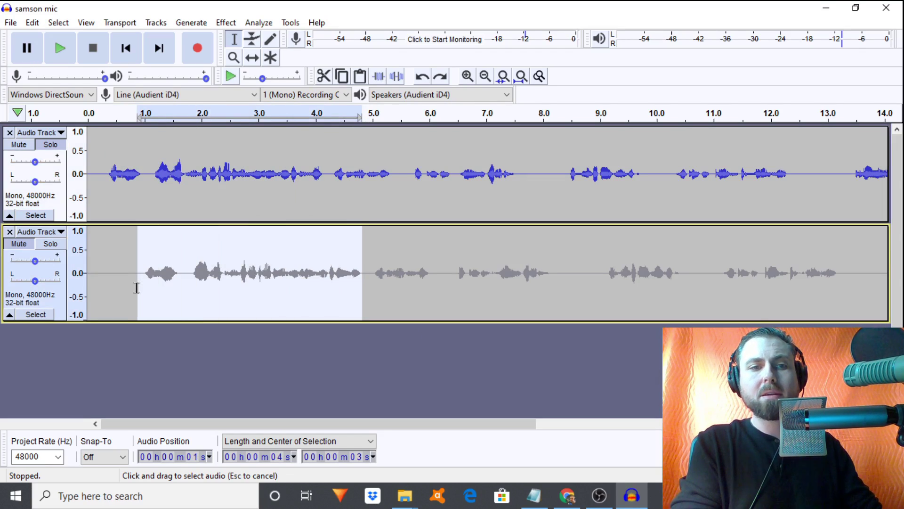
left_click(398, 77)
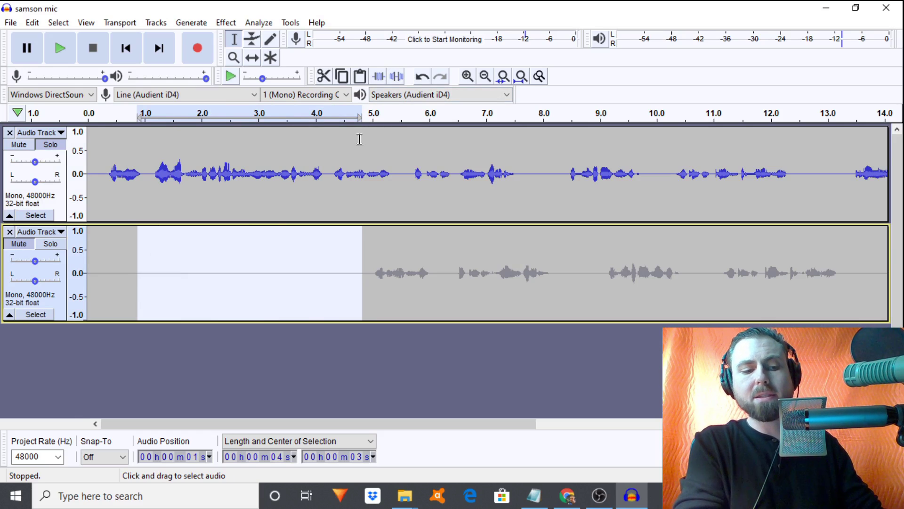
key("ctrl+z")
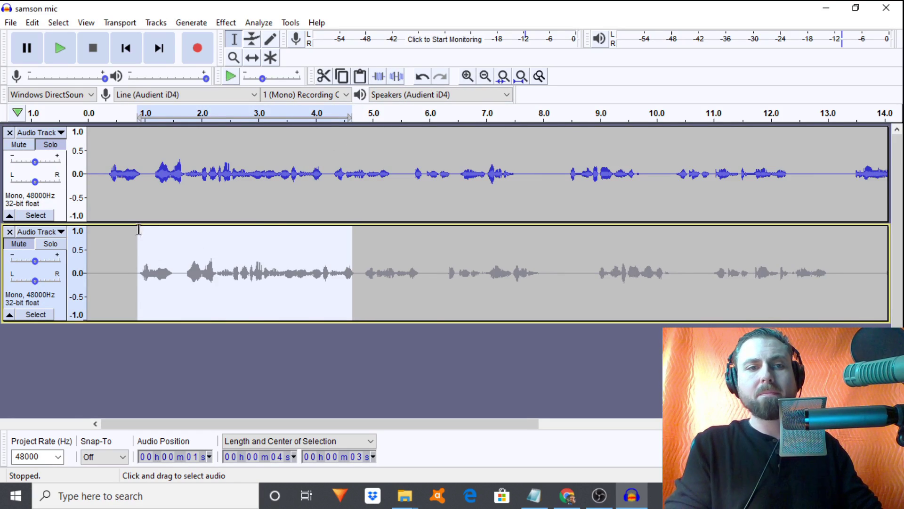
- Play the start of the first take's opening phrase from about 0.3 seconds
left_click(107, 183)
key("space")
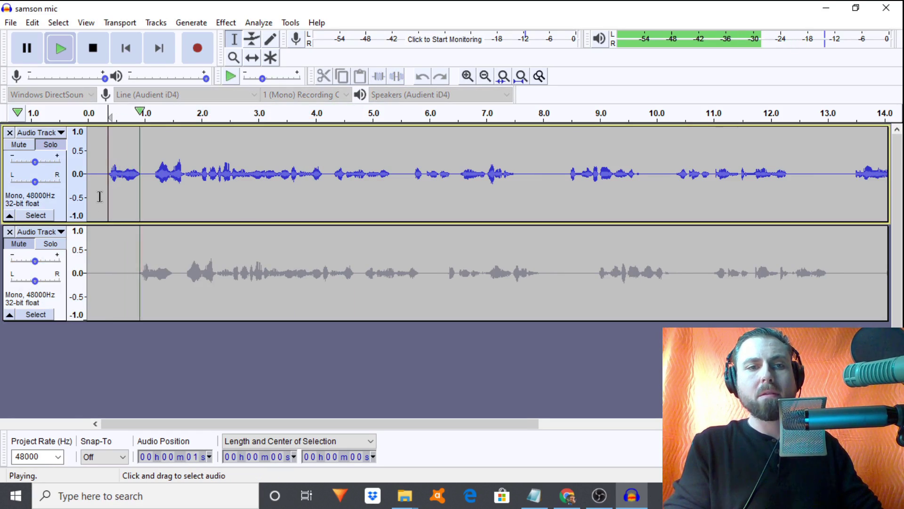
key("space")
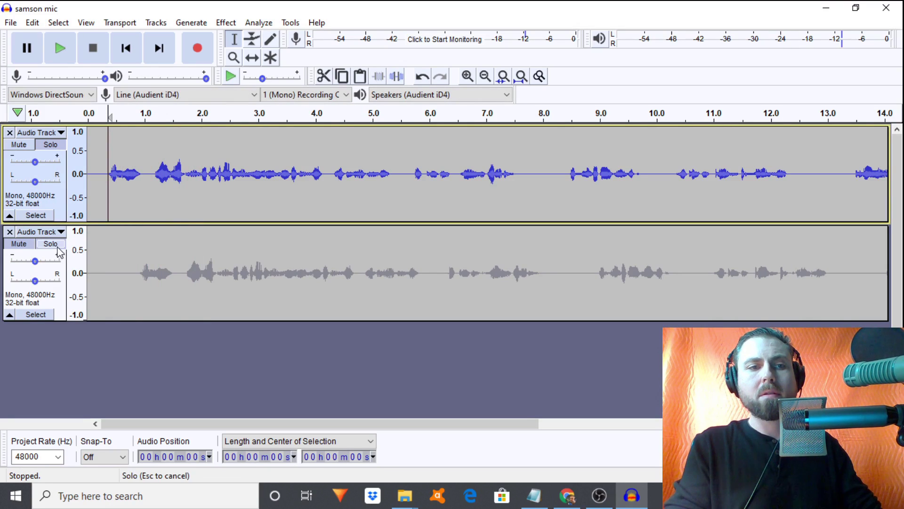
- Solo the second take and play its pasted opening phrase from about 0.3 seconds
left_click(51, 244)
key("space")
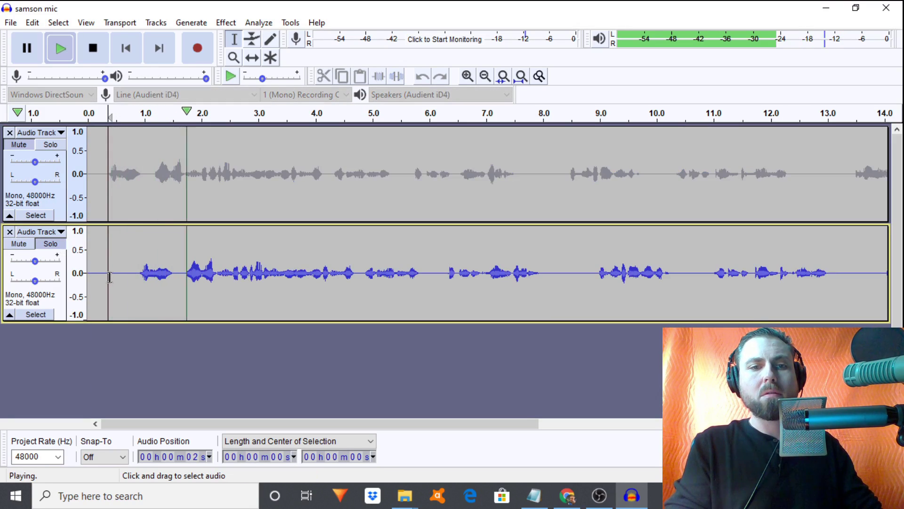
key("space")
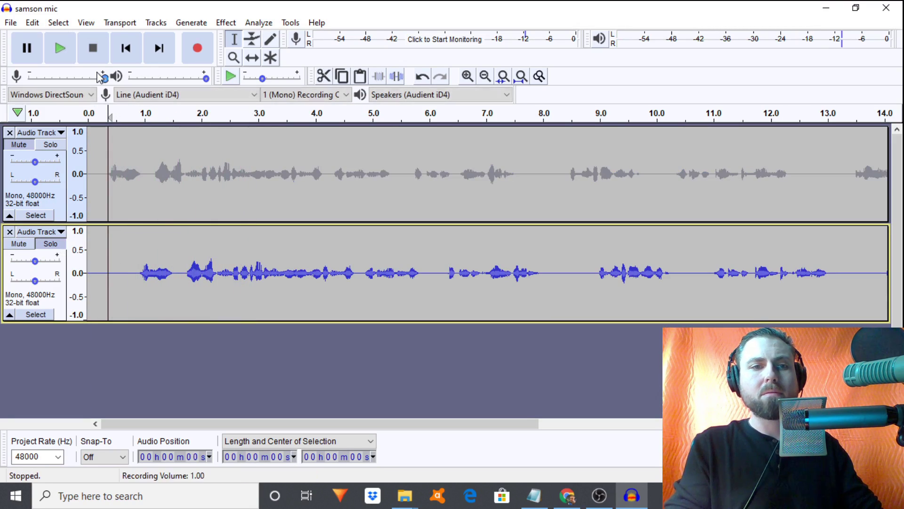
- Undo the paste and the silencing of the second take's opening phrase
left_click(32, 23)
left_click(62, 37)
left_click(32, 22)
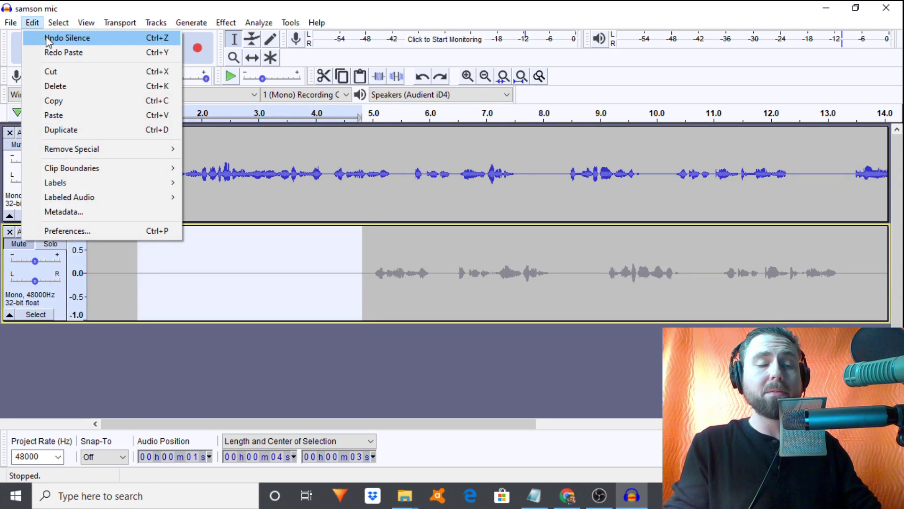
left_click(48, 39)
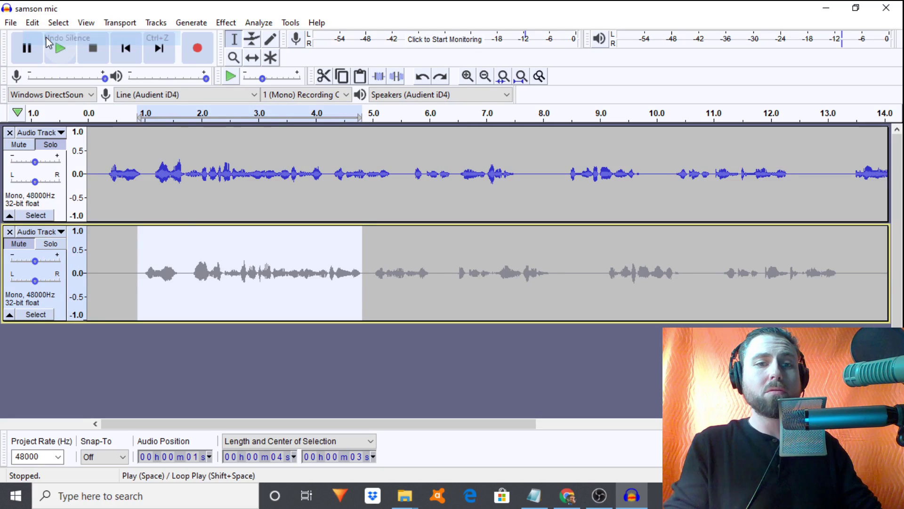
left_click(34, 25)
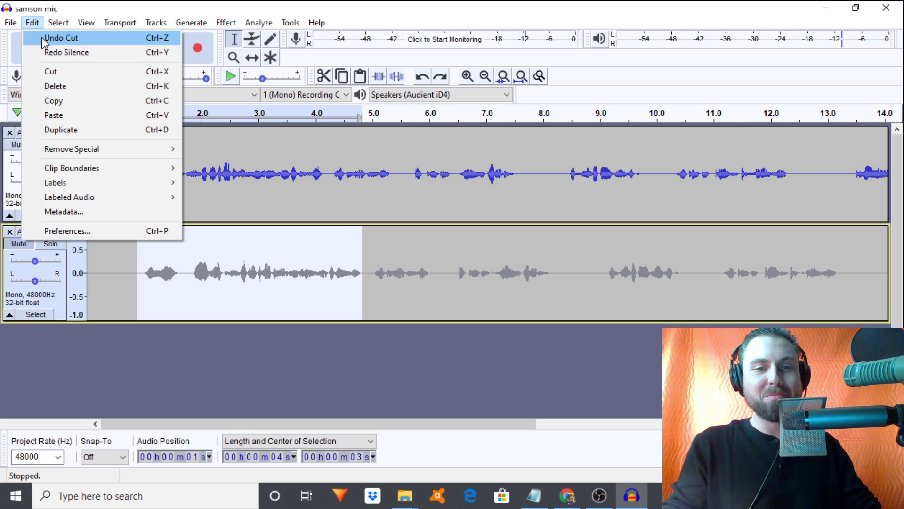
left_click(106, 308)
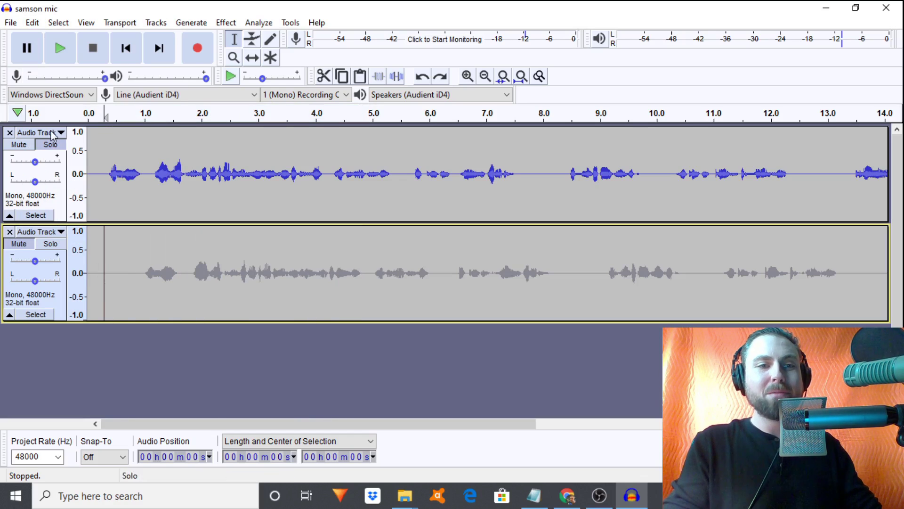
- Delete the first take's track and play the remaining take soloed over its opening silence, from 0 to about 0.9 seconds
left_click(10, 132)
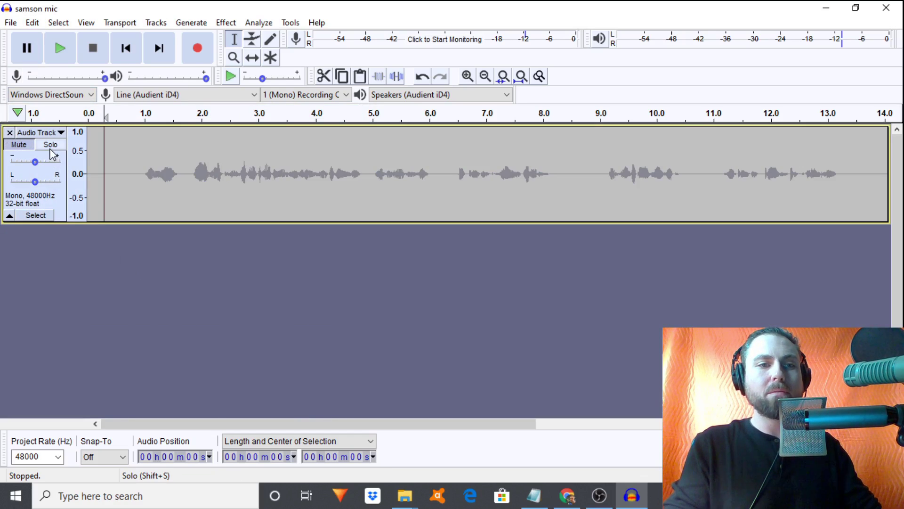
left_click_drag(137, 185, 3, 175)
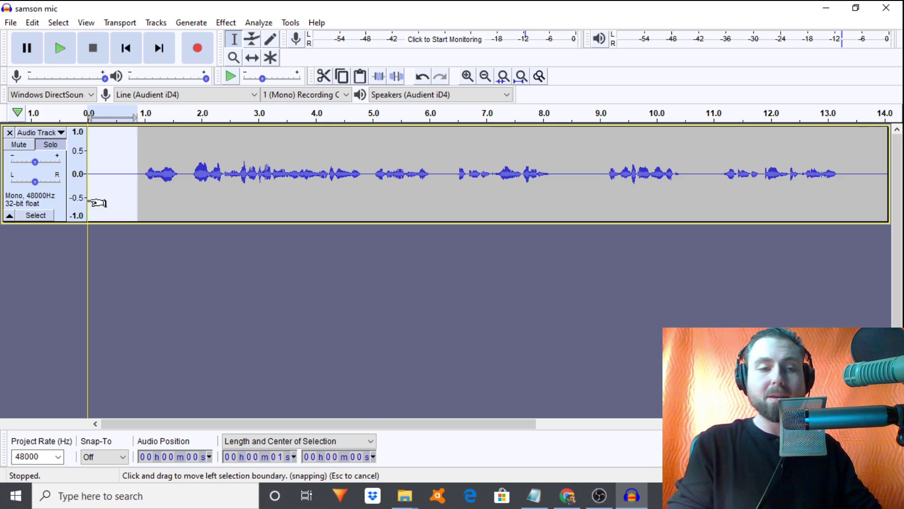
key("space")
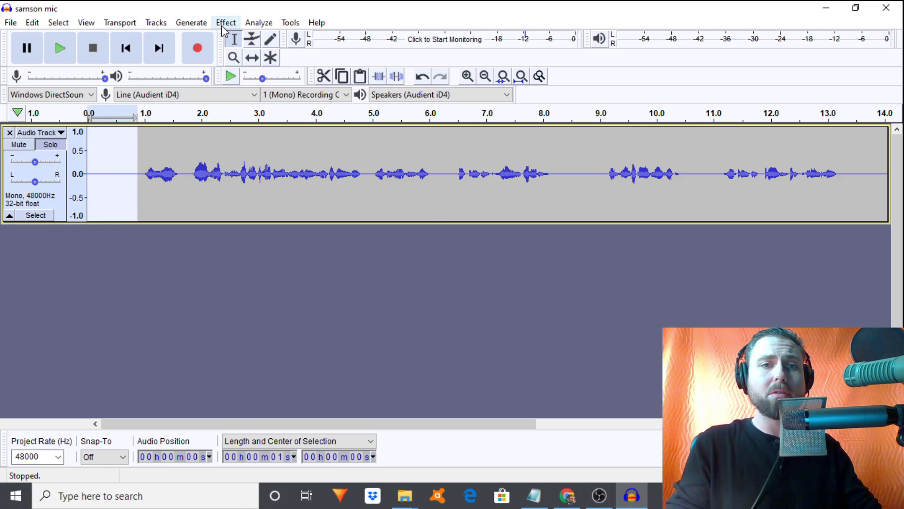
- Capture a Noise Reduction profile from the selected opening silence and select the entire track
left_click(224, 31)
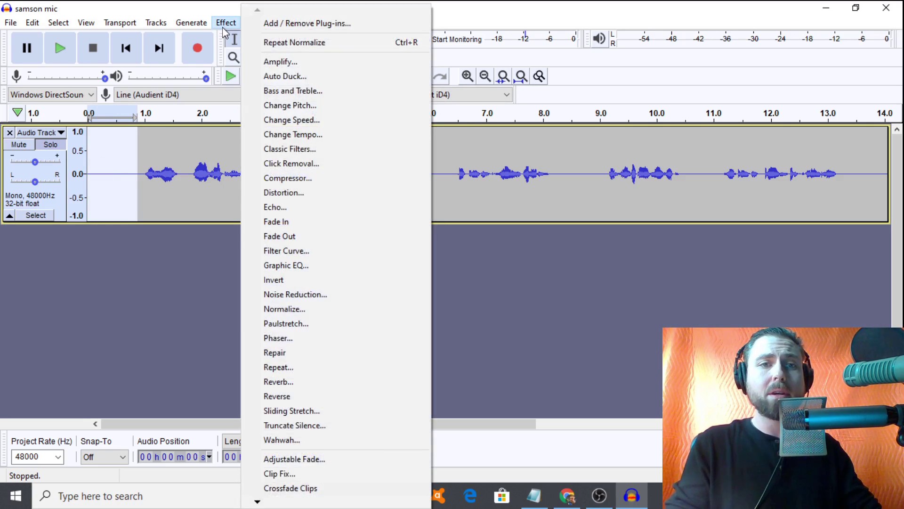
left_click(127, 177)
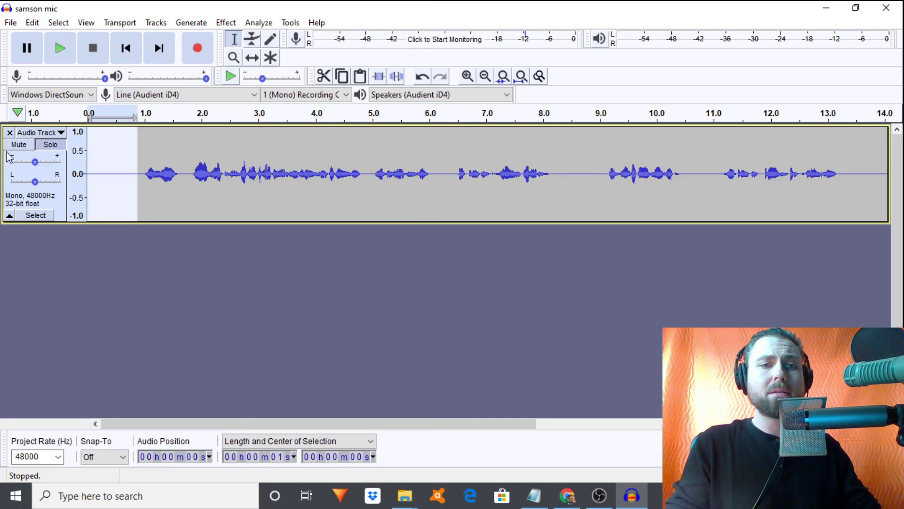
left_click(226, 22)
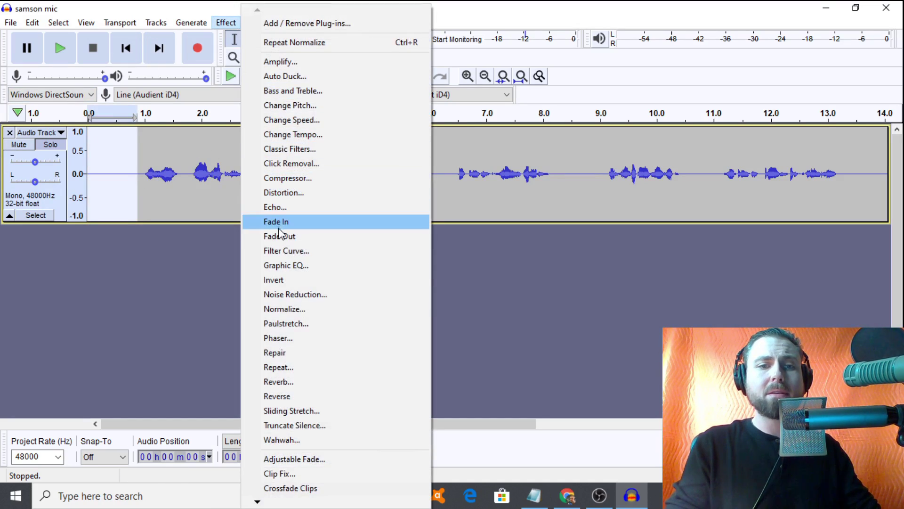
left_click(277, 295)
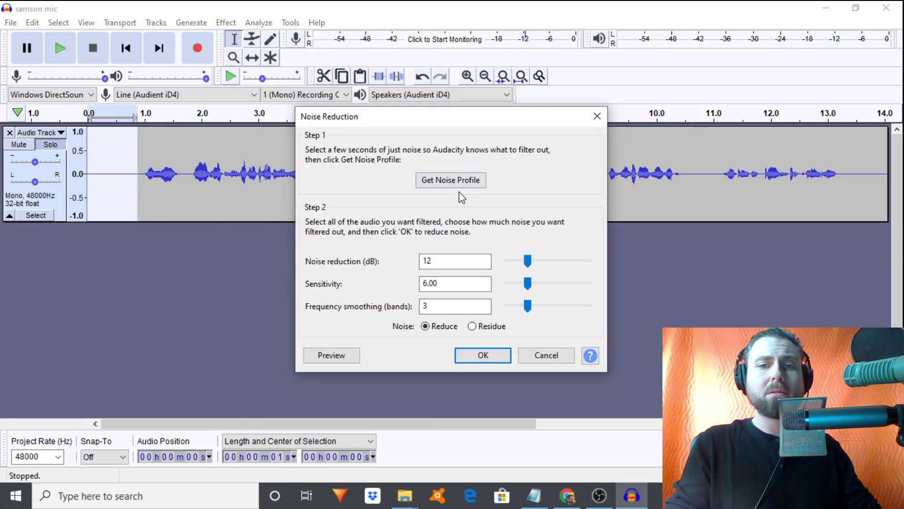
left_click(444, 181)
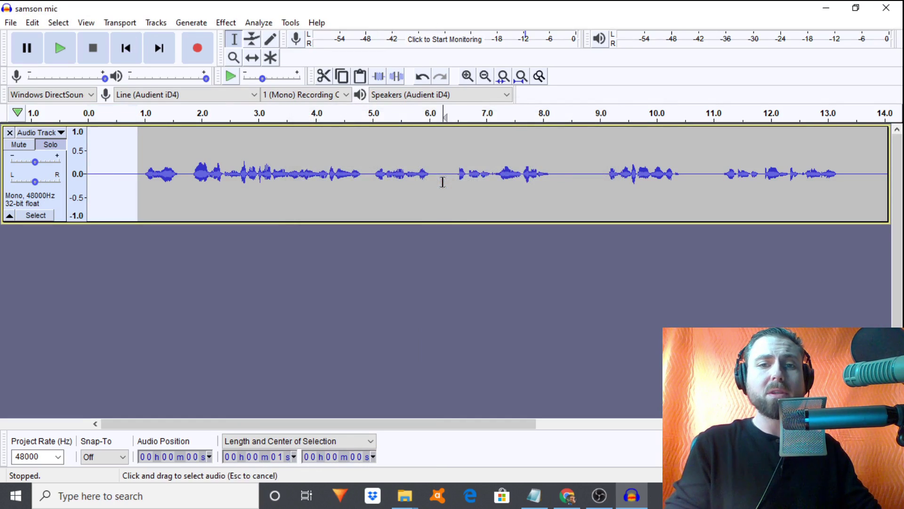
key("ctrl+a")
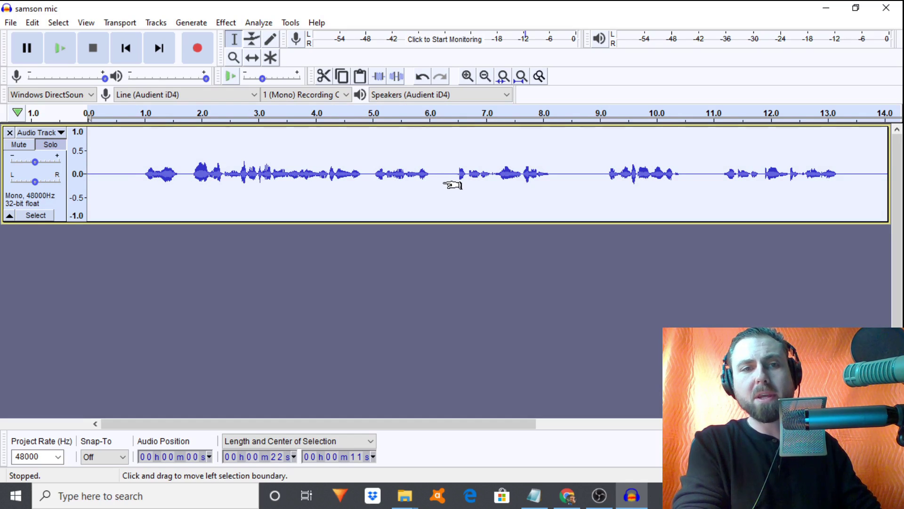
left_click(226, 23)
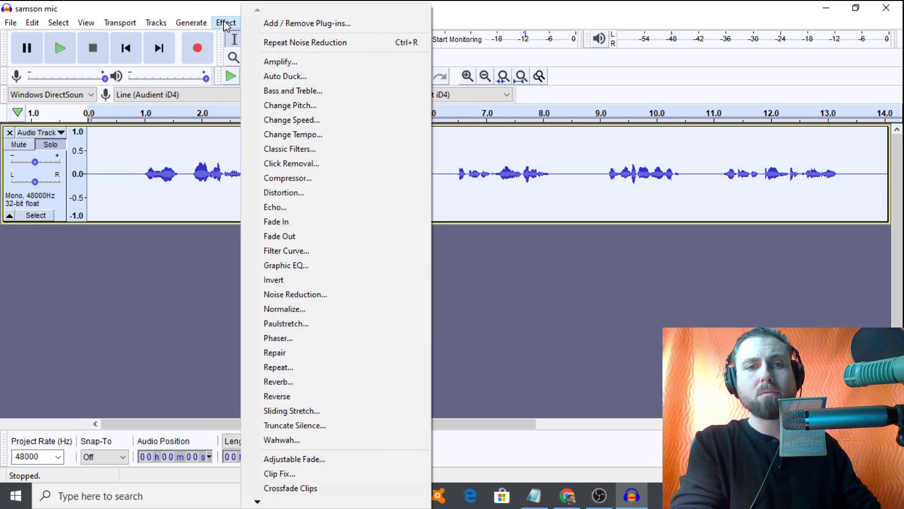
left_click(226, 24)
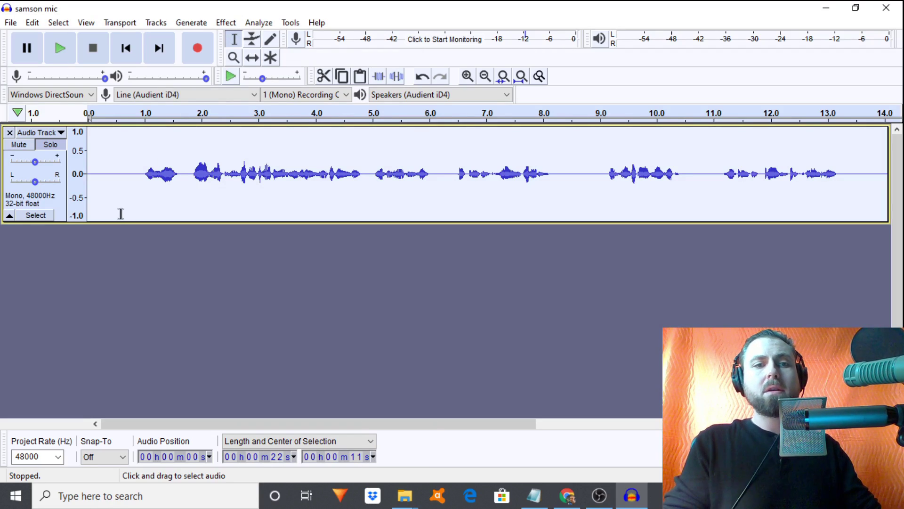
- Check the silence before the first word and delete about its first 0.5 seconds
left_click_drag(143, 198, 28, 195)
key("space")
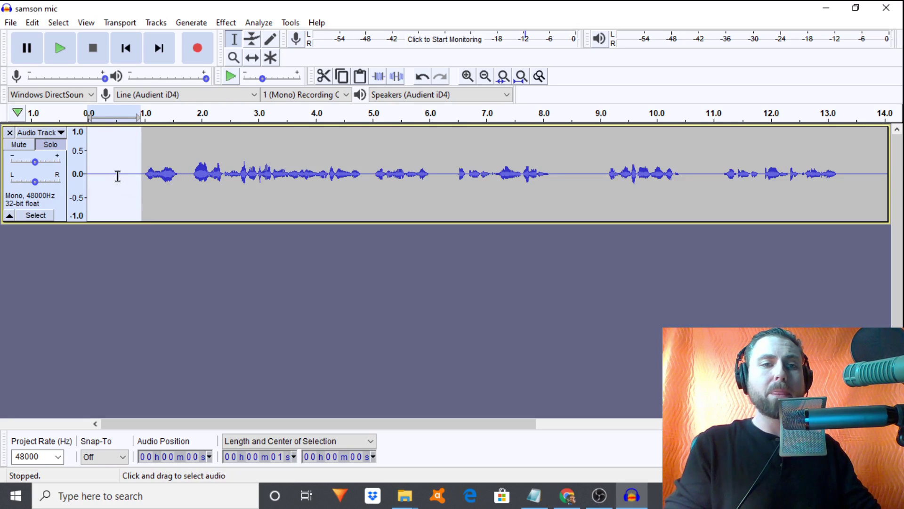
left_click_drag(117, 173, 85, 177)
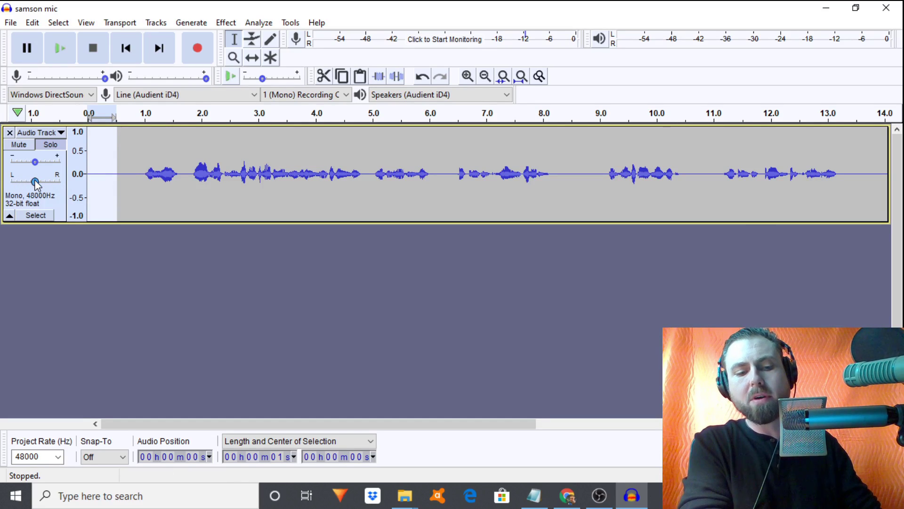
key("Delete")
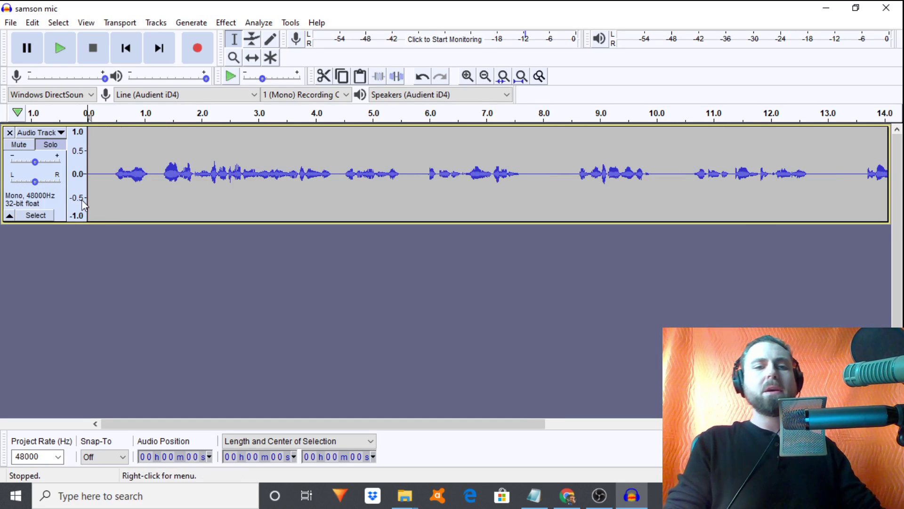
- Play the trimmed take from about 0.1 seconds through its opening phrases
left_click(101, 189)
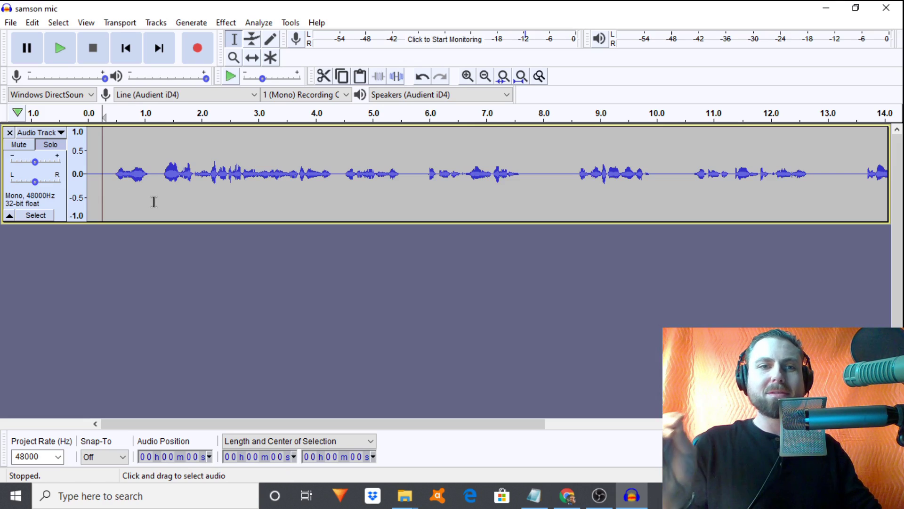
left_click(113, 187)
left_click(96, 187)
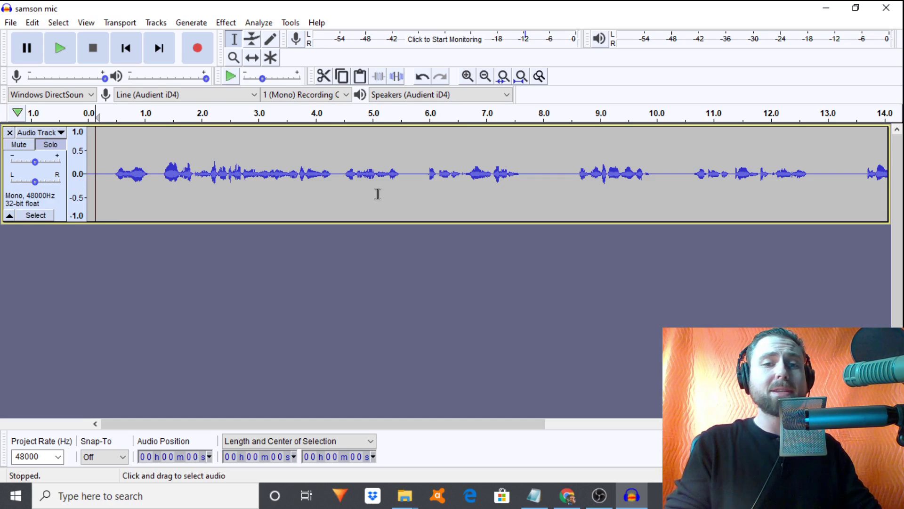
key("space")
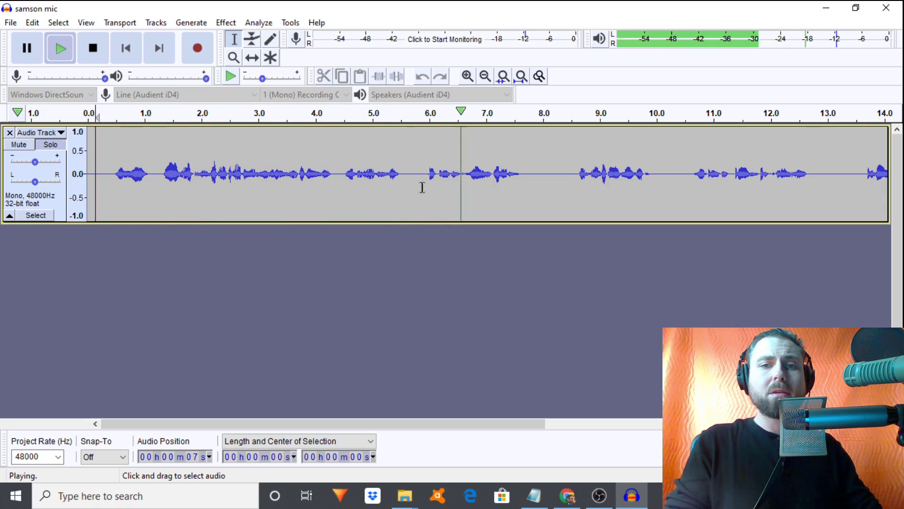
key("space")
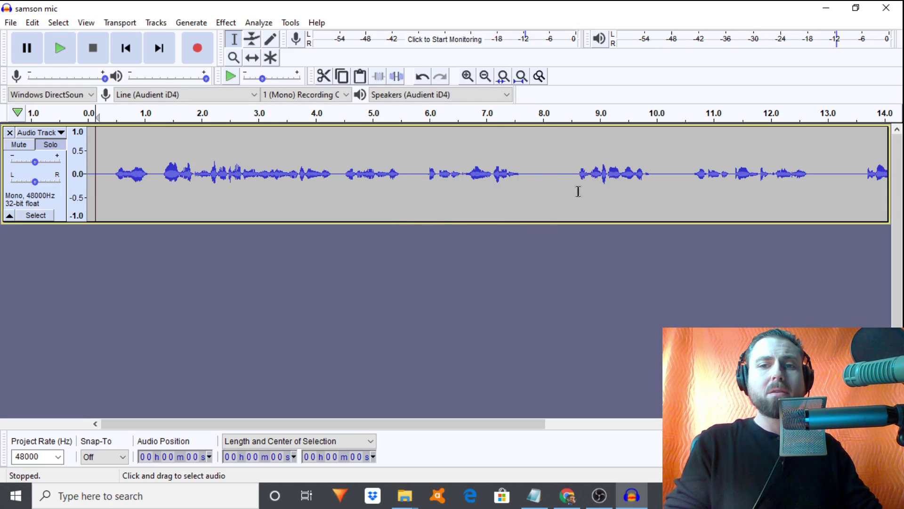
- Listen to the pause between about 7.6 and 8.6 seconds, and replay the passage leading into it from about 7.2 seconds
left_click_drag(575, 183, 523, 188)
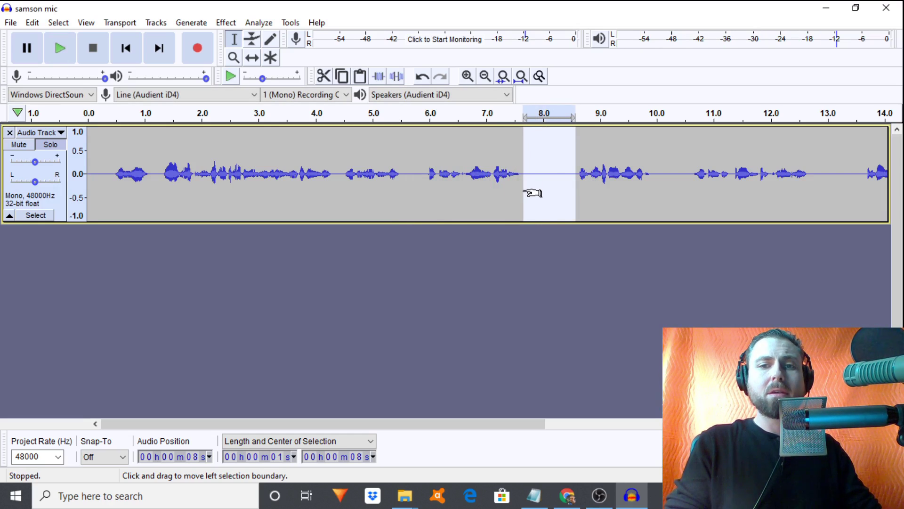
key("space")
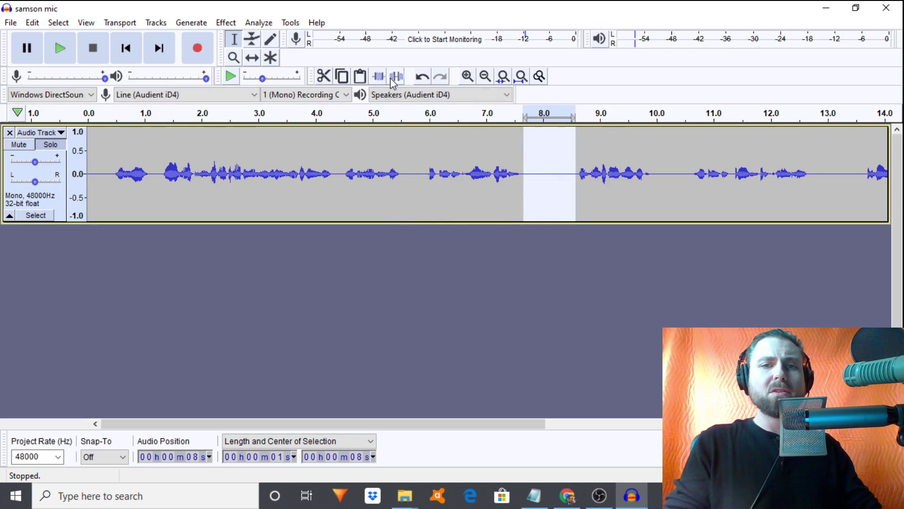
key("space")
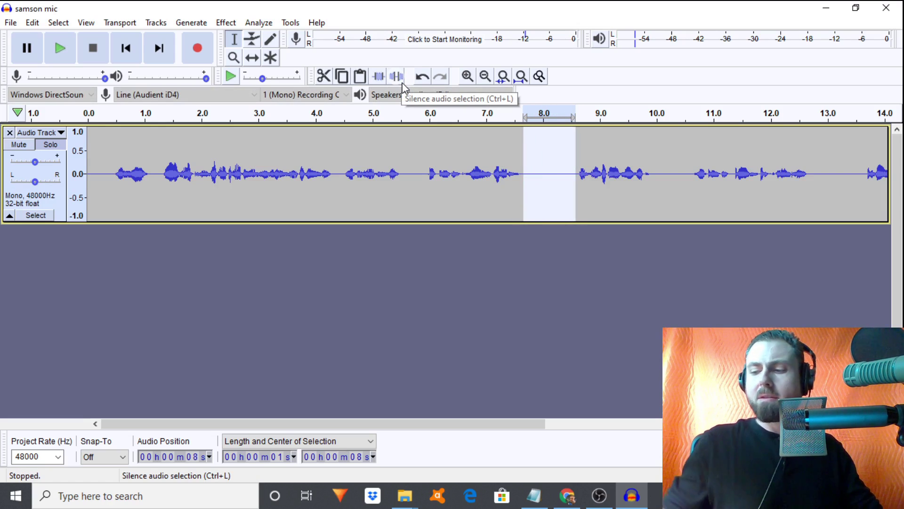
key("space")
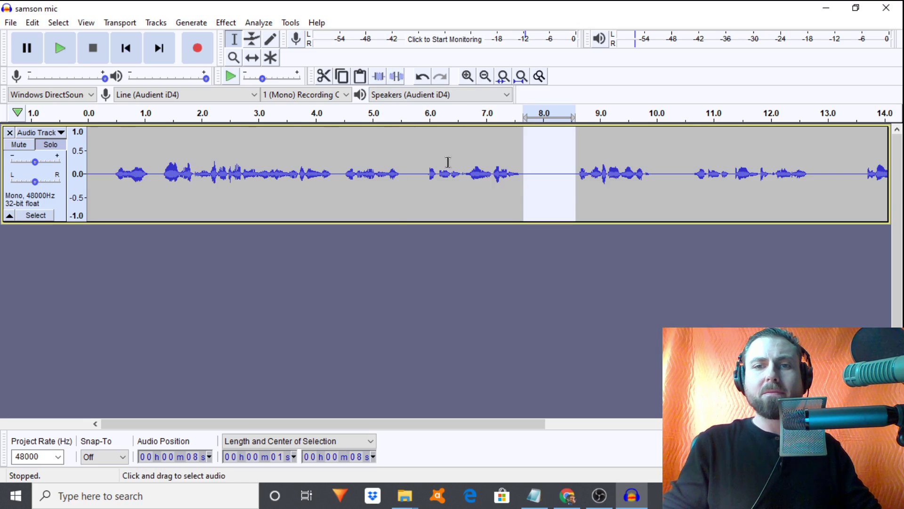
left_click(499, 193)
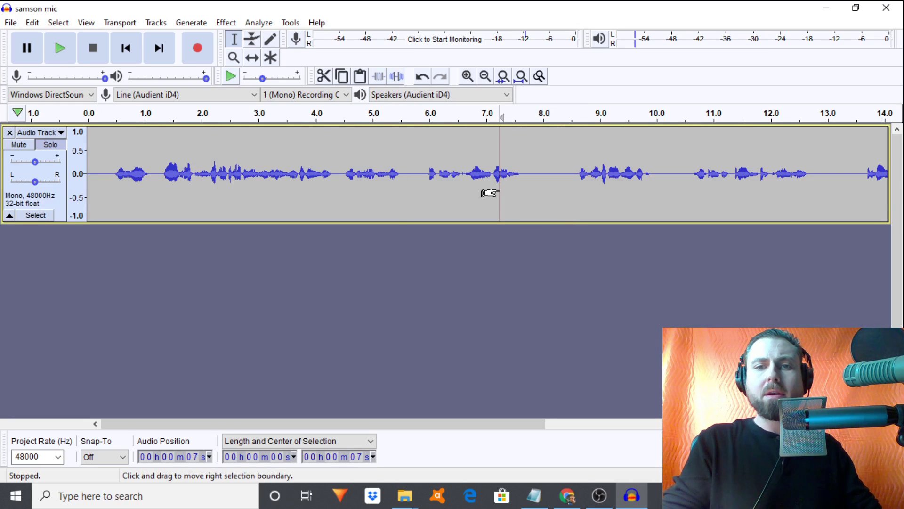
key("space")
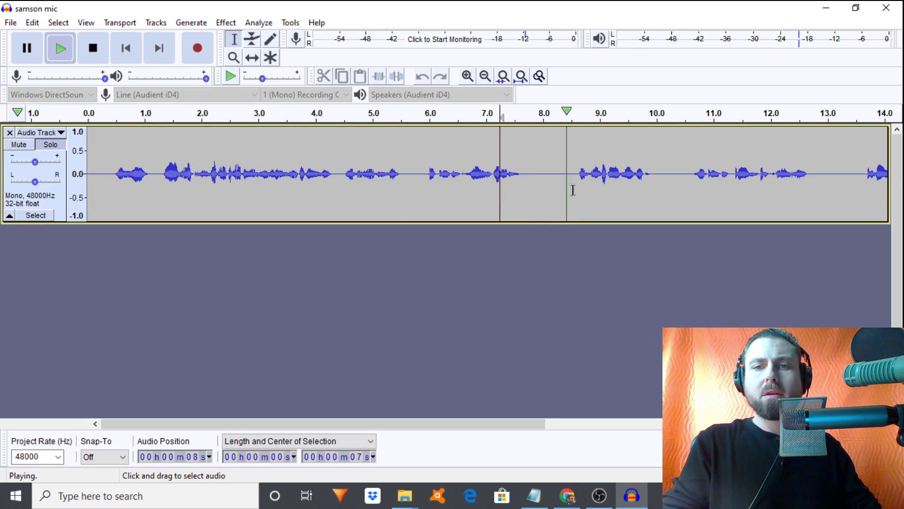
key("space")
- Shorten the pause by deleting the section from about 8.0 to 8.6 seconds
left_click_drag(577, 185, 542, 186)
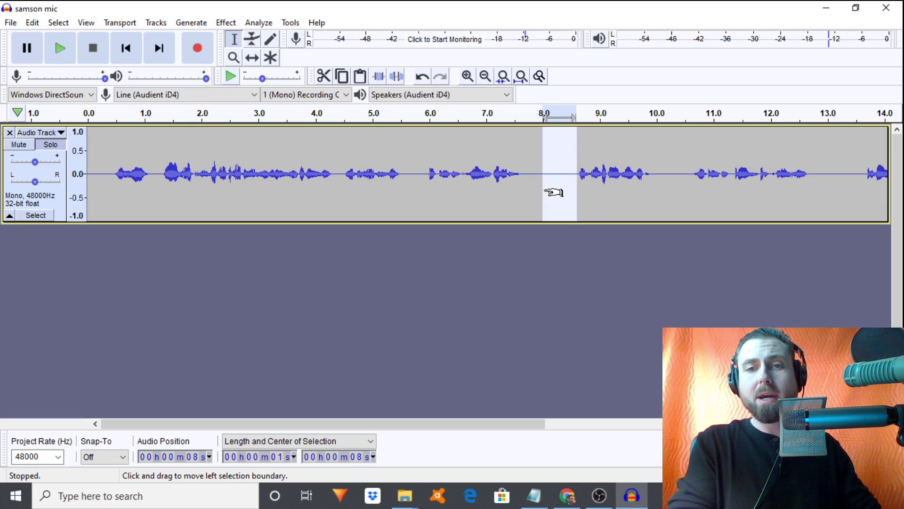
key("space")
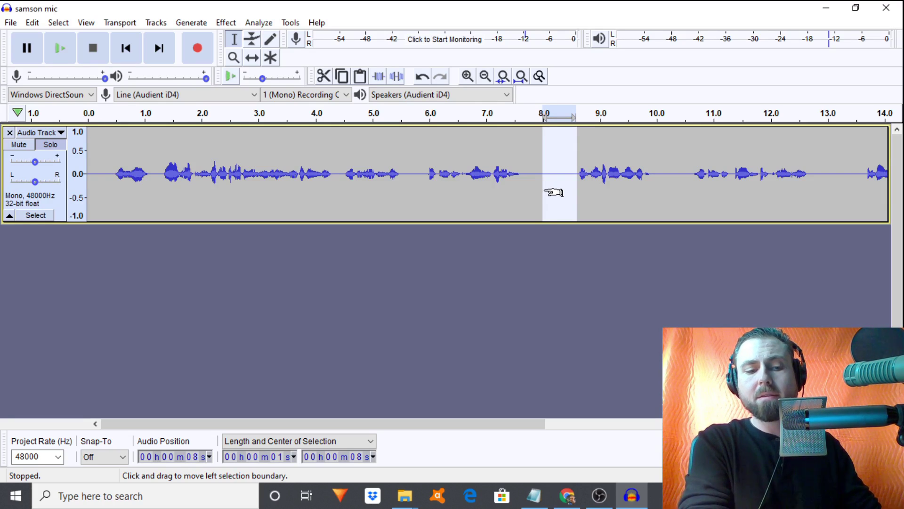
key("Delete")
- Play the passage across the shortened pause from about 5.8 seconds, and return the cursor to about 2.8 seconds
left_click(419, 196)
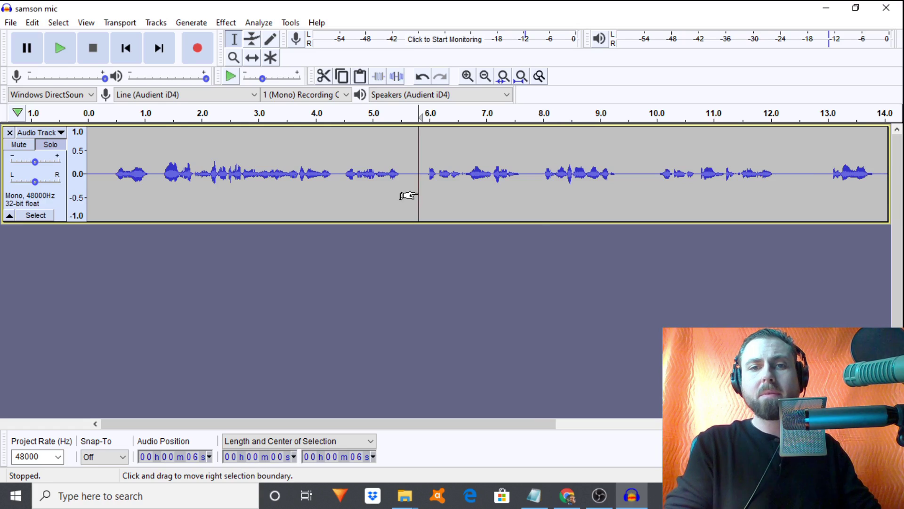
key("space")
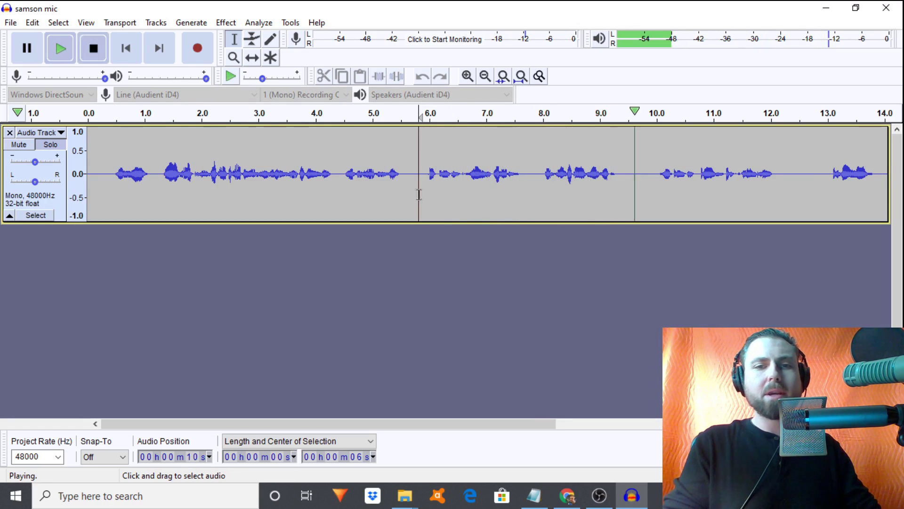
left_click(247, 190)
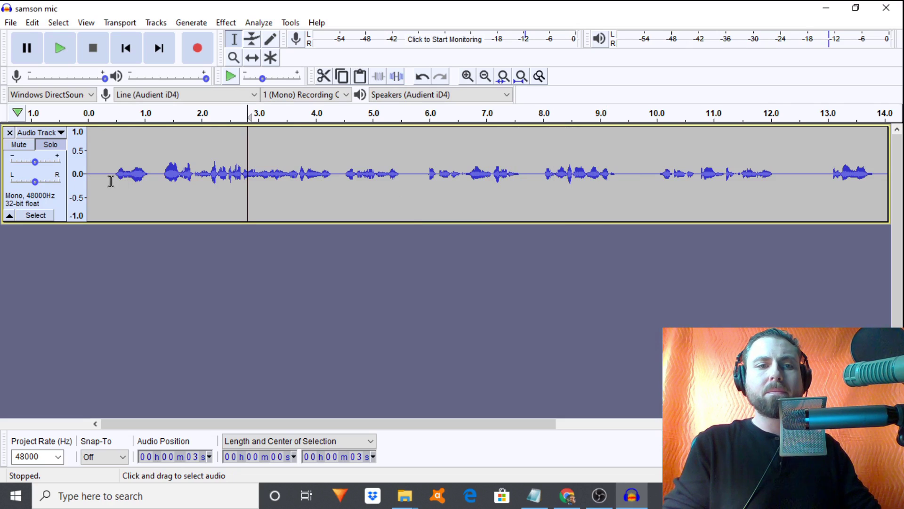
- Select the opening silence from 0 to about 0.4 seconds and listen to it
left_click_drag(110, 181, 87, 181)
key("space")
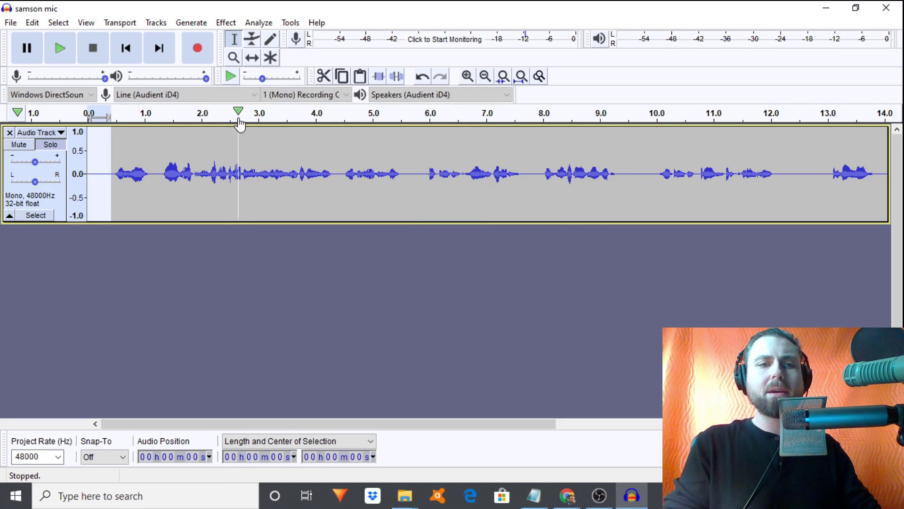
key("space")
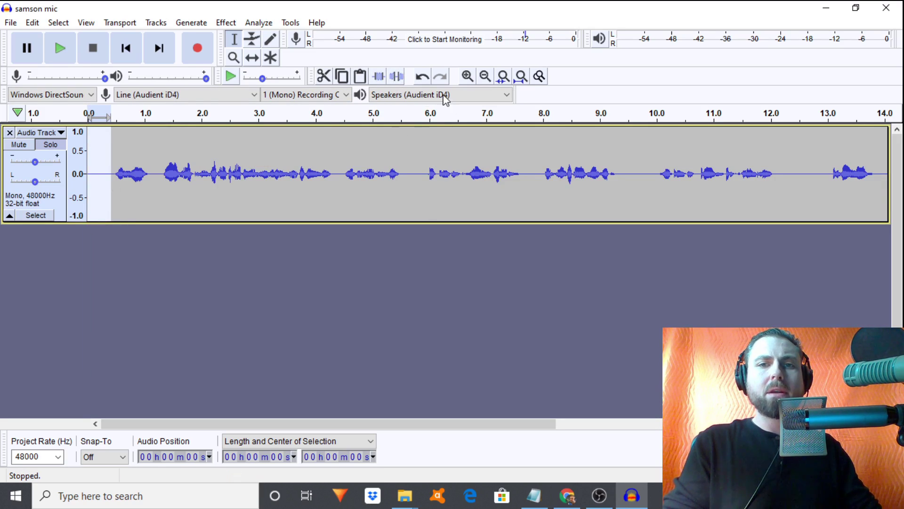
- Inspect where the first word begins, then reselect the opening silence from 0 to about 0.46 seconds and play it
left_click(469, 79)
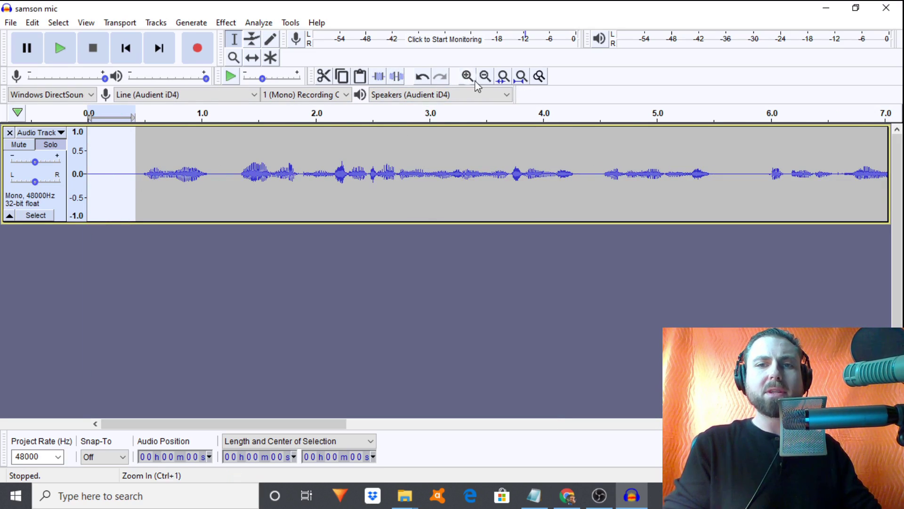
left_click(467, 76)
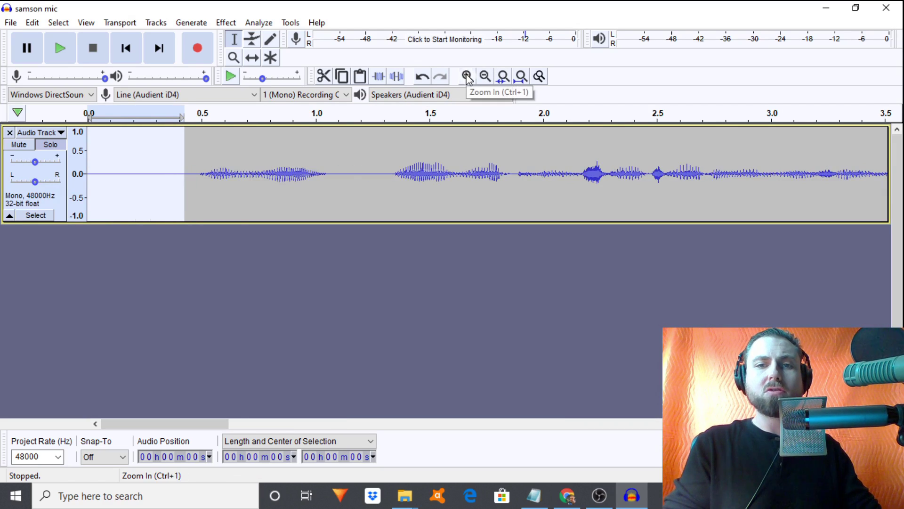
left_click(467, 76)
left_click(467, 76)
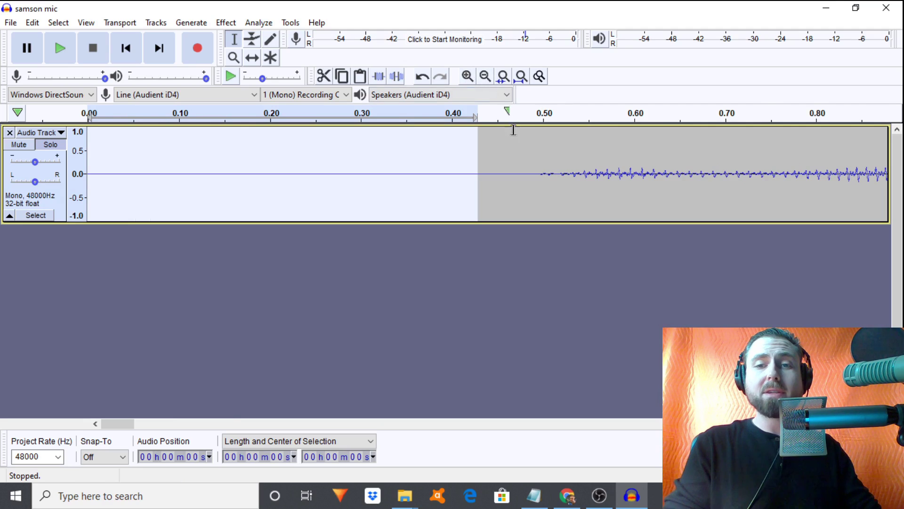
left_click(486, 76)
left_click(486, 76)
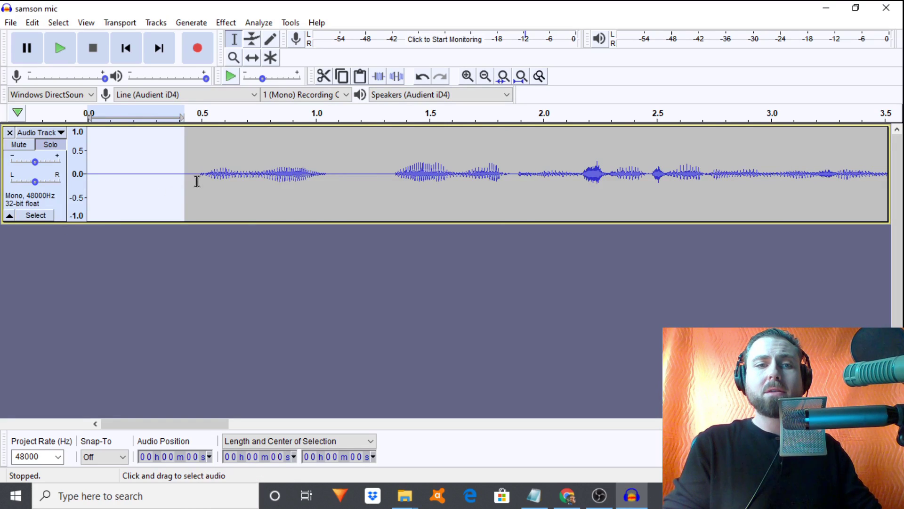
left_click_drag(193, 179, 88, 181)
key("space")
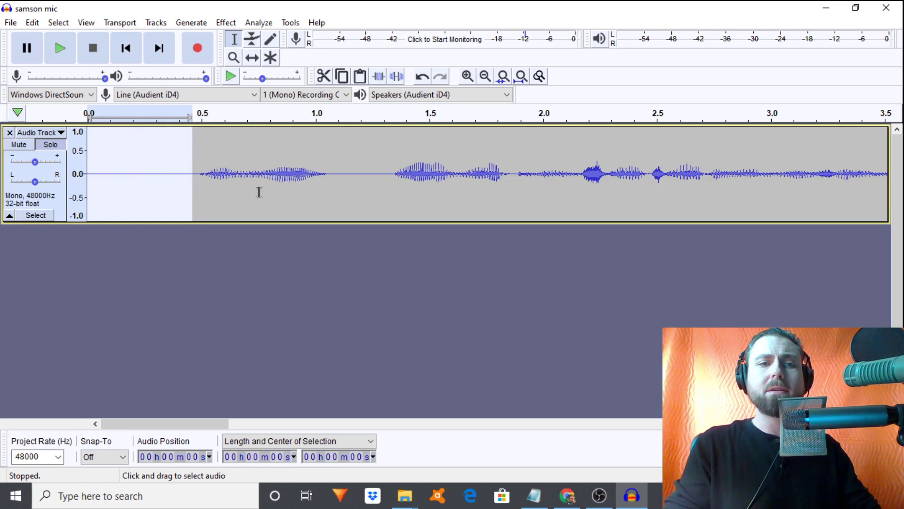
- Silence the opening 0.46 seconds of the track and the gap between about 1.1 and 1.3 seconds
key("space")
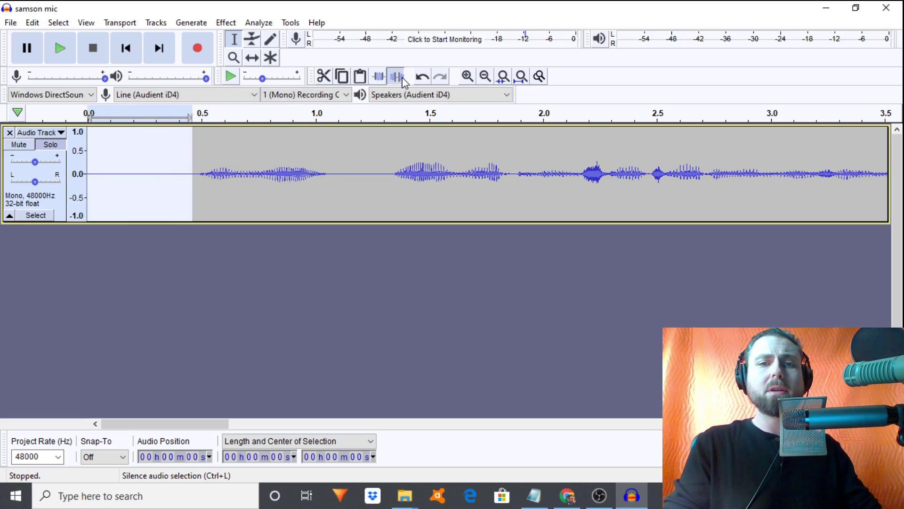
left_click_drag(337, 181, 384, 203)
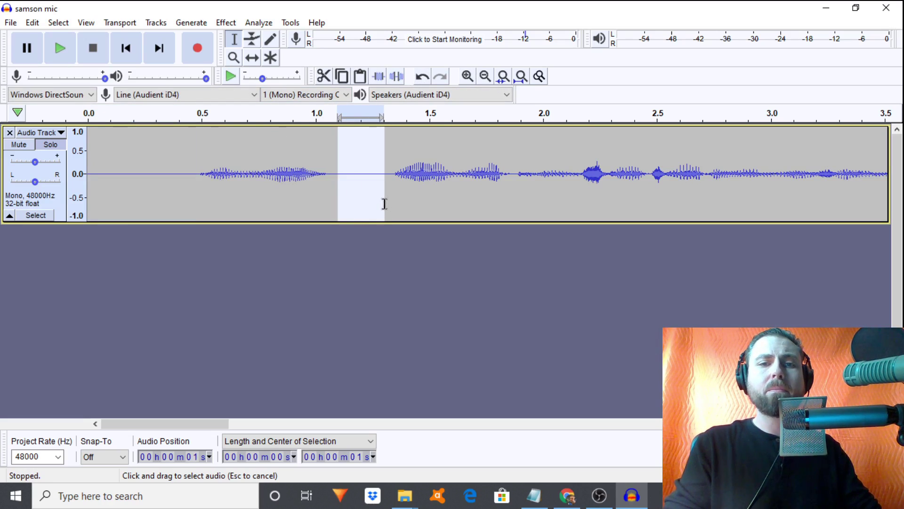
key("space")
- Play the narration from about 1.7 seconds and silence the pause between about 4.3 and 4.5 seconds
left_click(480, 189)
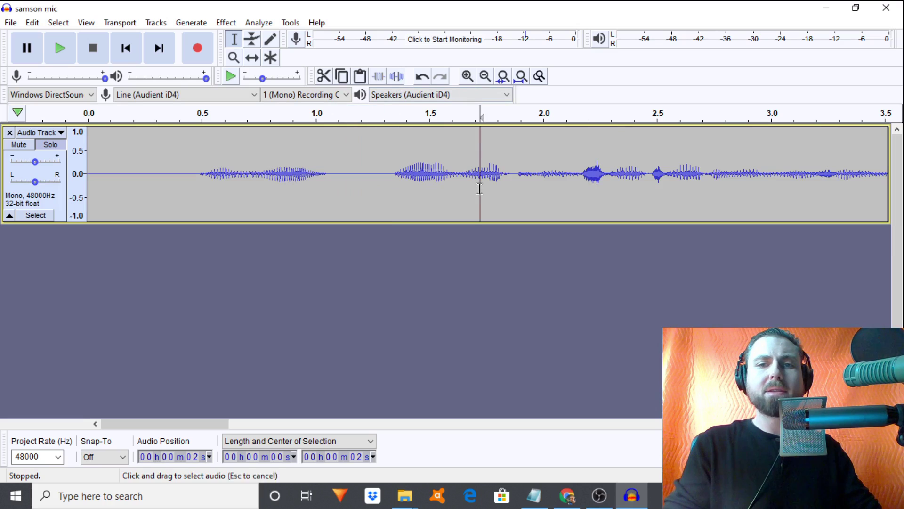
key("space")
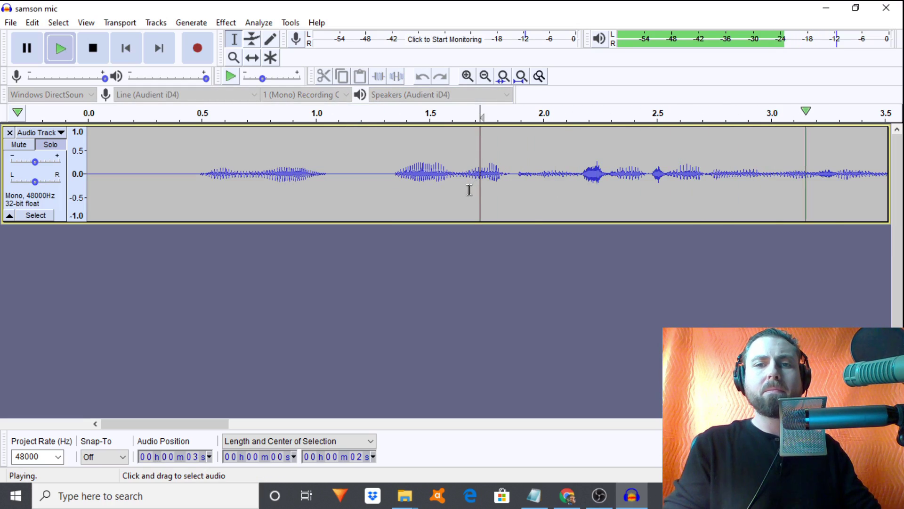
key("space")
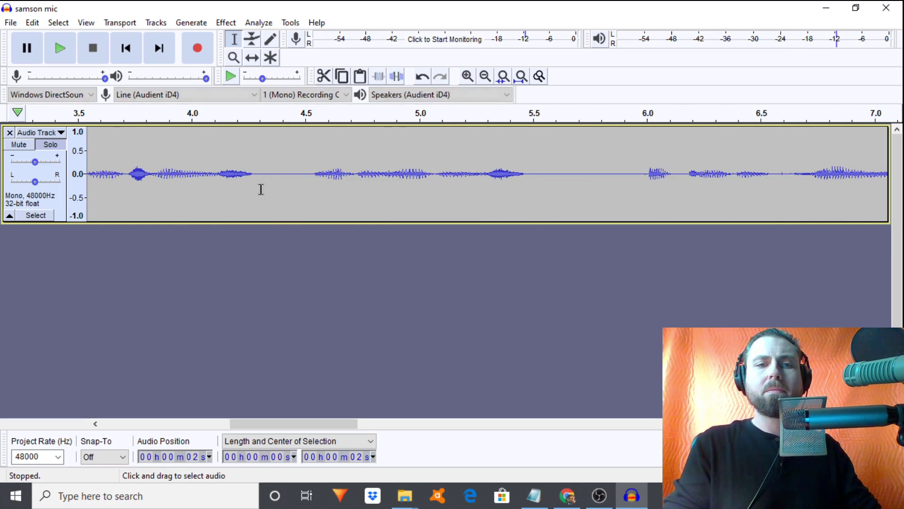
left_click_drag(261, 189, 303, 202)
key("space")
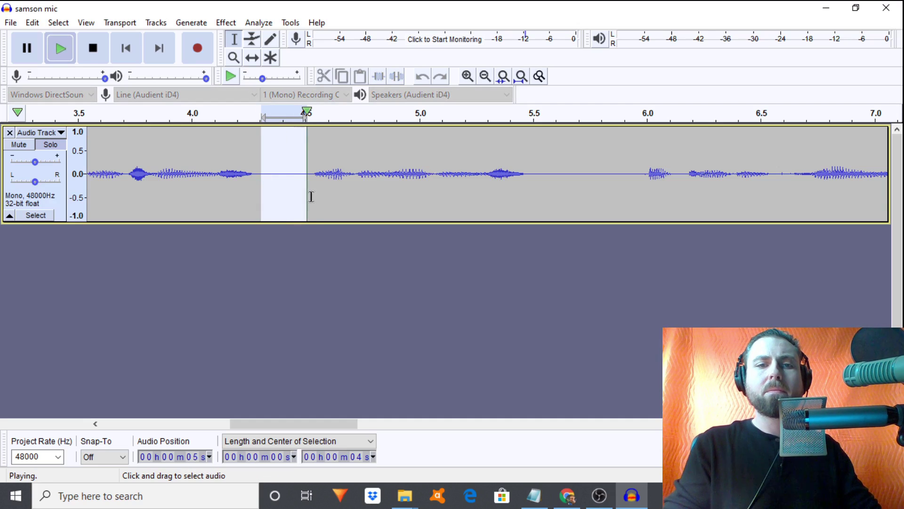
- Play on from about 4.6 seconds and silence the pause between about 5.5 and 5.95 seconds
left_click(329, 162)
key("space")
key("space")
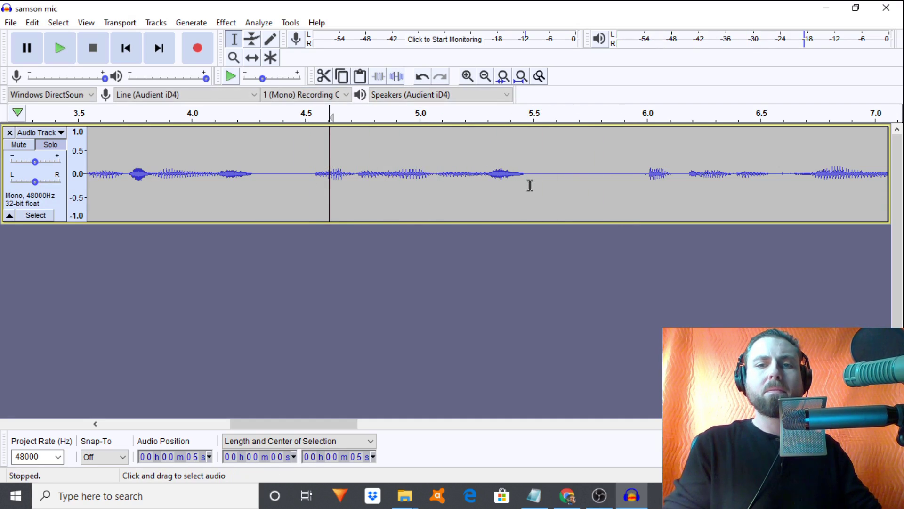
left_click_drag(530, 188, 639, 197)
key("space")
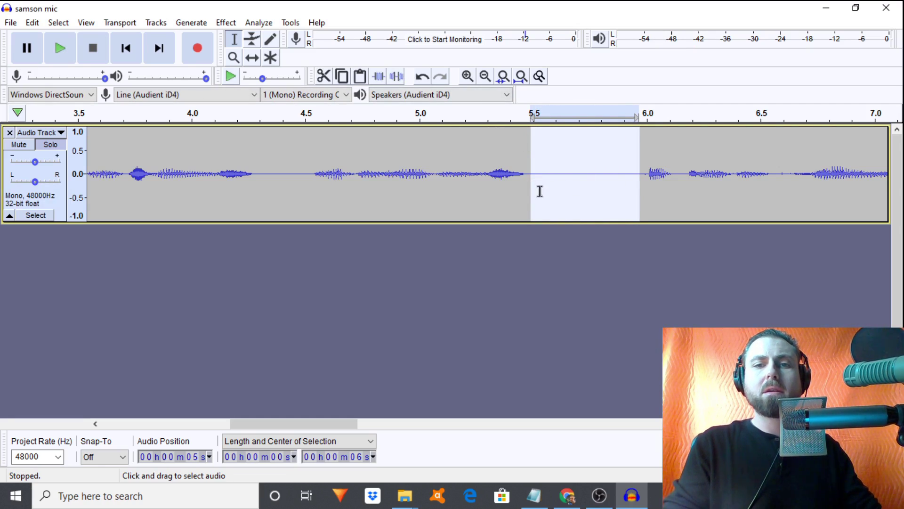
- Check playback from about 5.3 seconds and silence the pause between about 7.65 and 8.0 seconds
left_click(493, 187)
key("space")
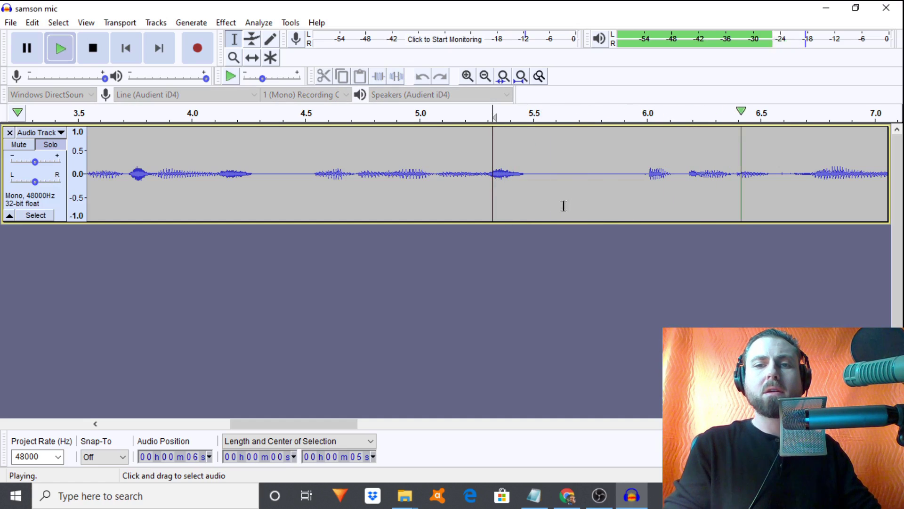
key("space")
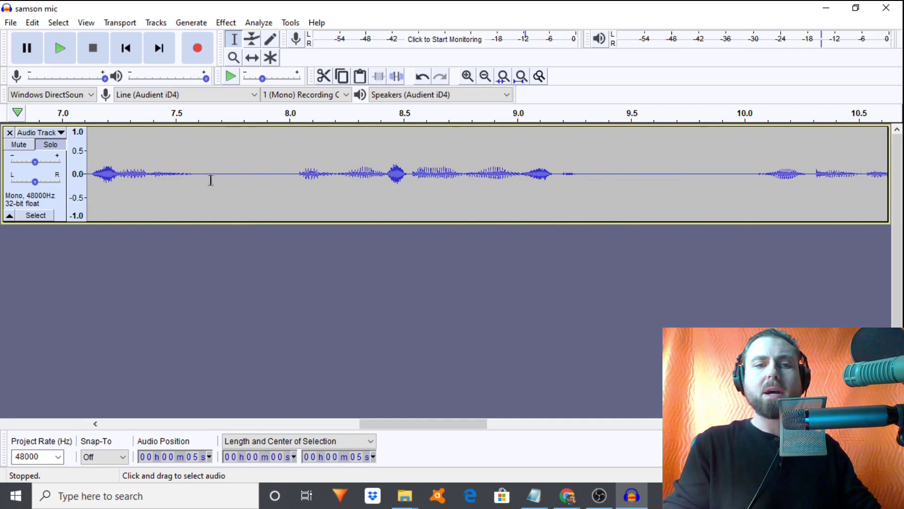
left_click_drag(208, 181, 289, 205)
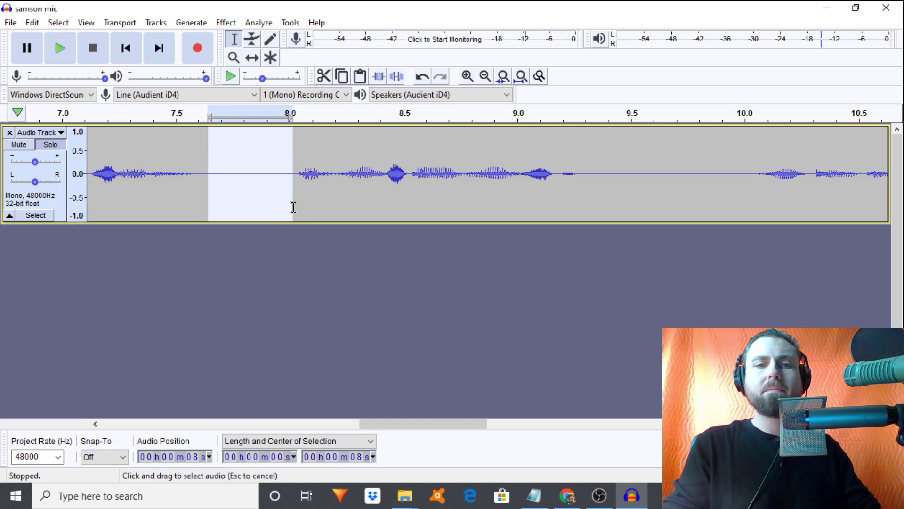
key("space")
key("space")
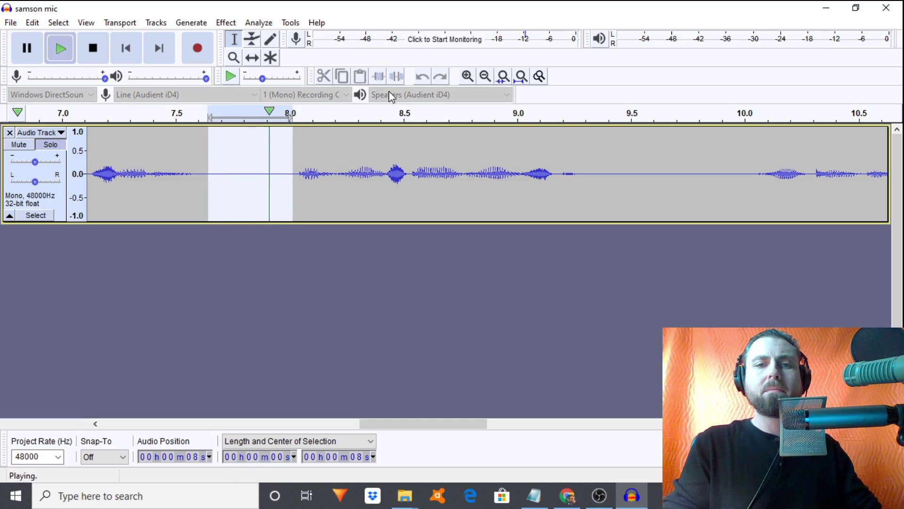
- Listen to the passage from about 6.1 seconds and silence the pause between about 9.3 and 10.0 seconds
left_click(168, 193)
key("space")
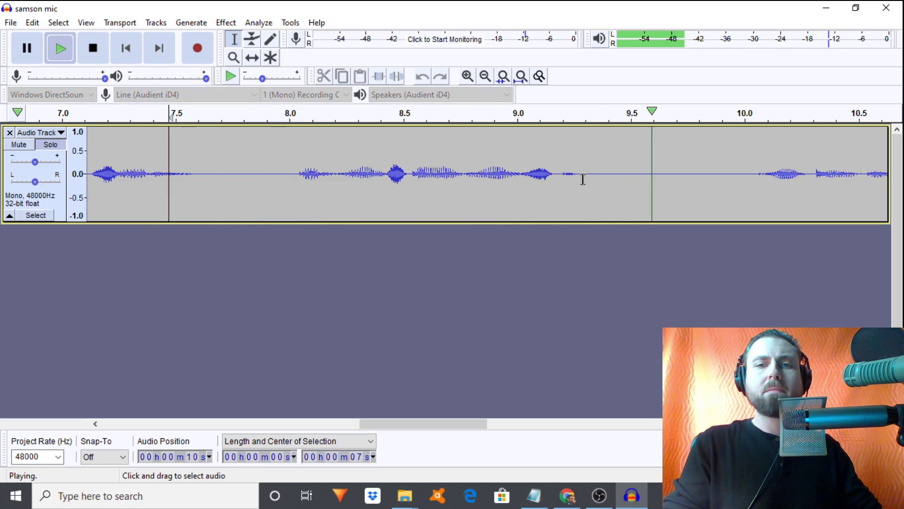
key("space")
left_click(485, 77)
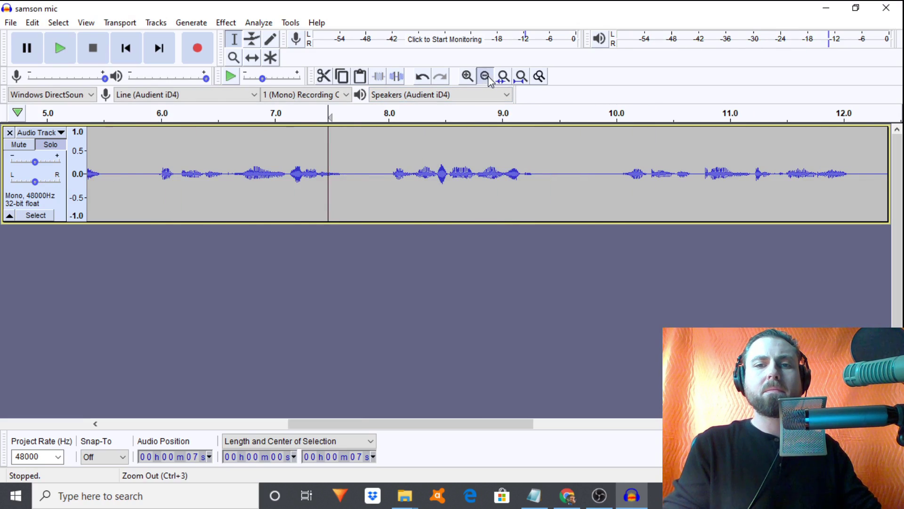
left_click(485, 76)
left_click(333, 188)
key("space")
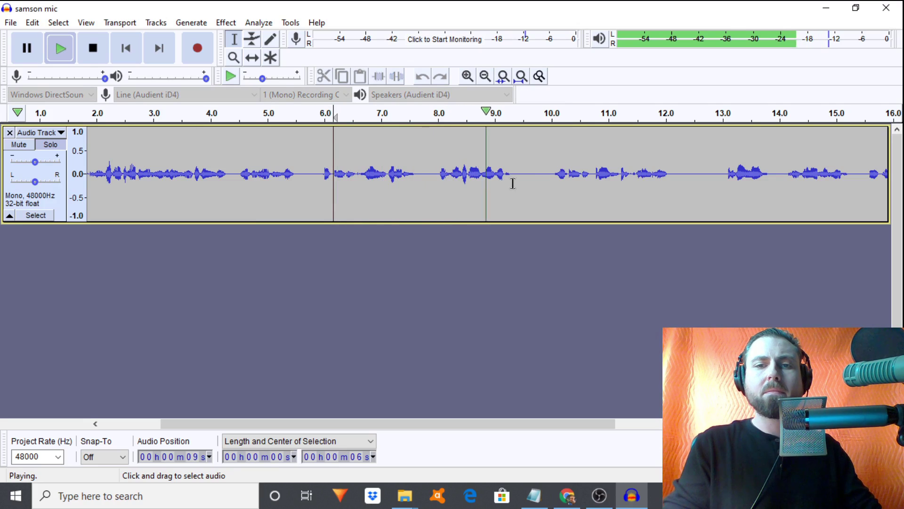
key("space")
left_click_drag(513, 184, 561, 196)
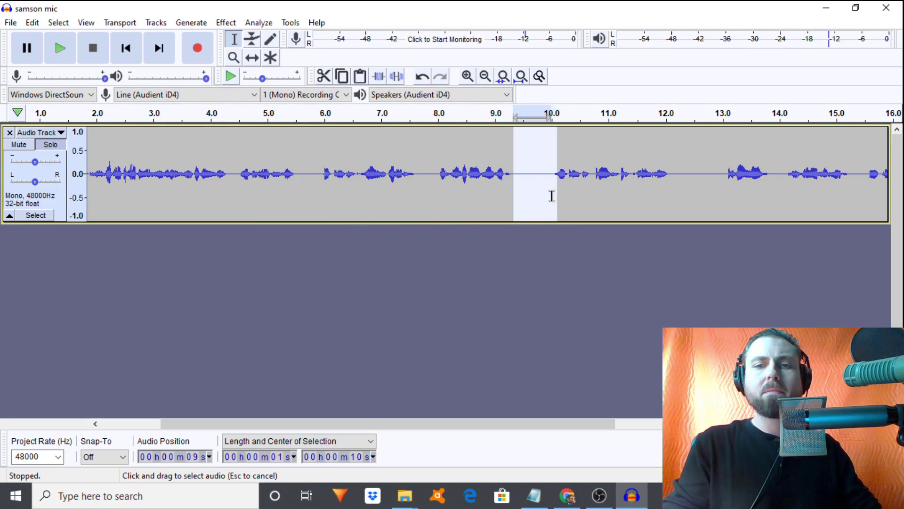
key("space")
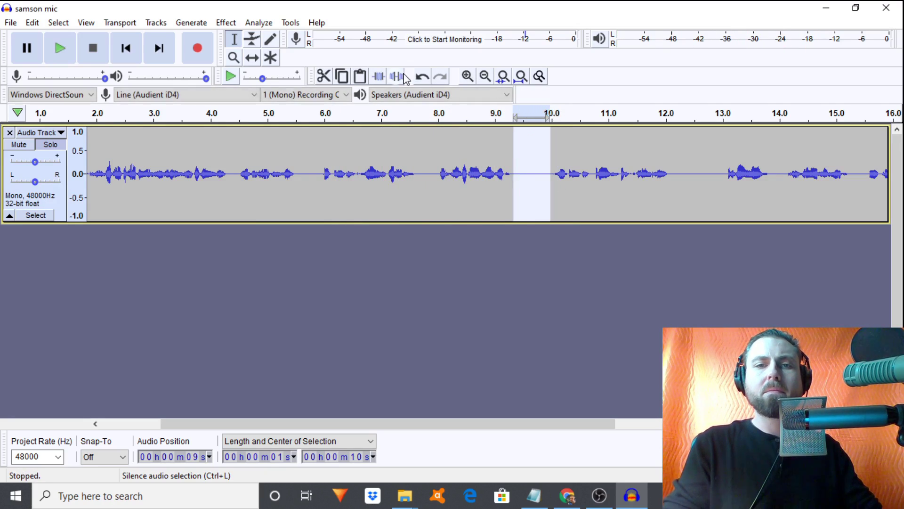
- Replay the narration from about 8.85 and 5.35 seconds to judge the length of the pause before 10 seconds
left_click(486, 178)
key("space")
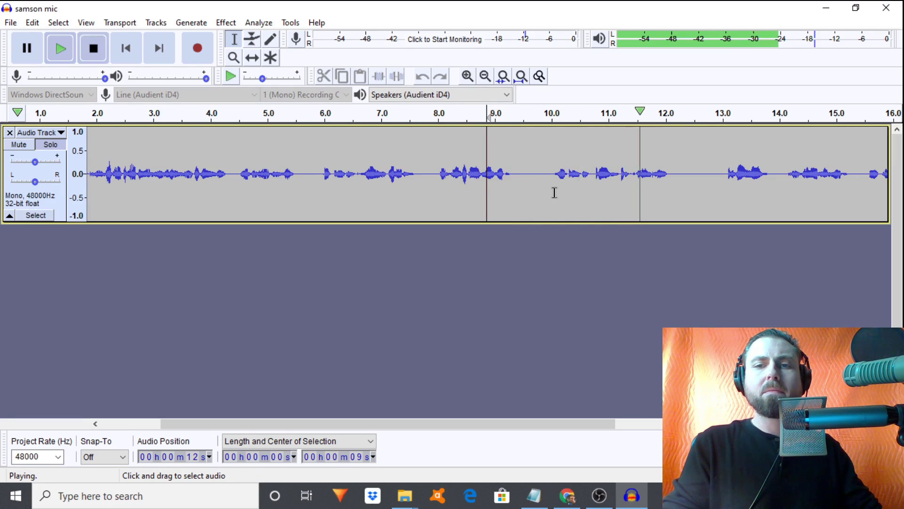
key("space")
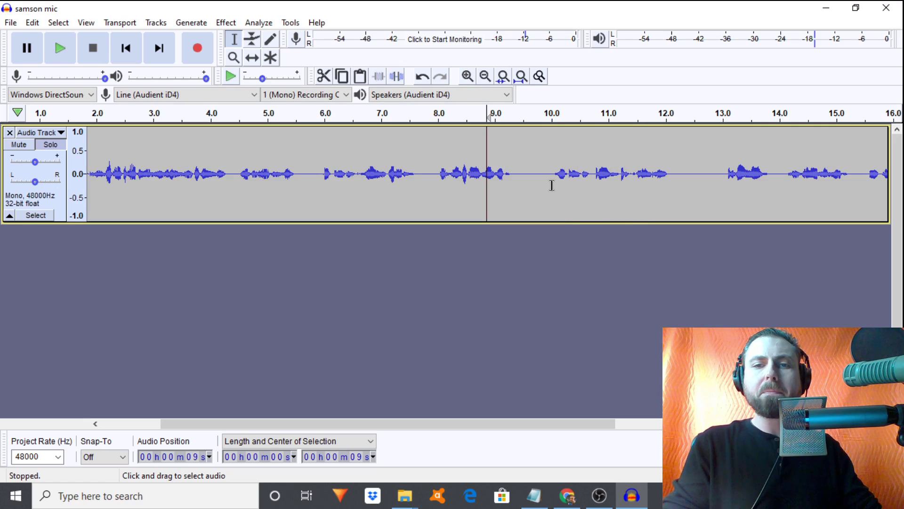
left_click_drag(550, 185, 536, 187)
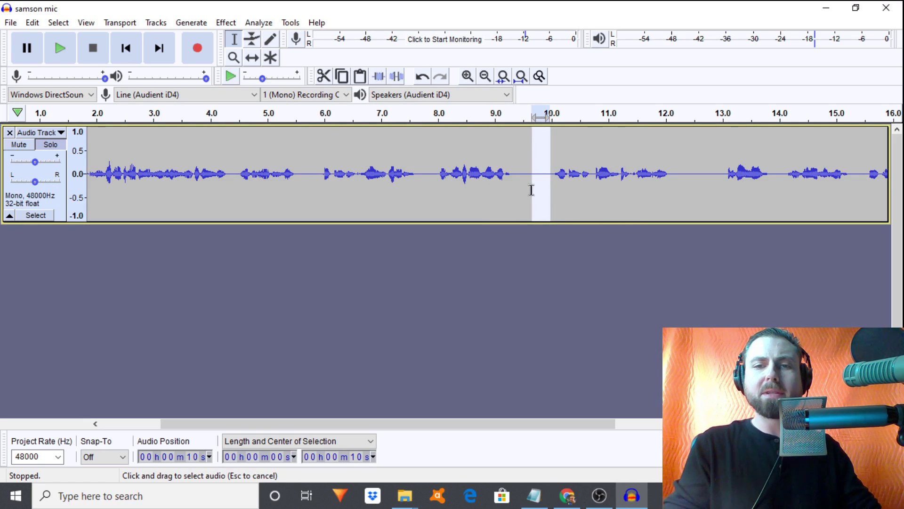
left_click(289, 187)
key("space")
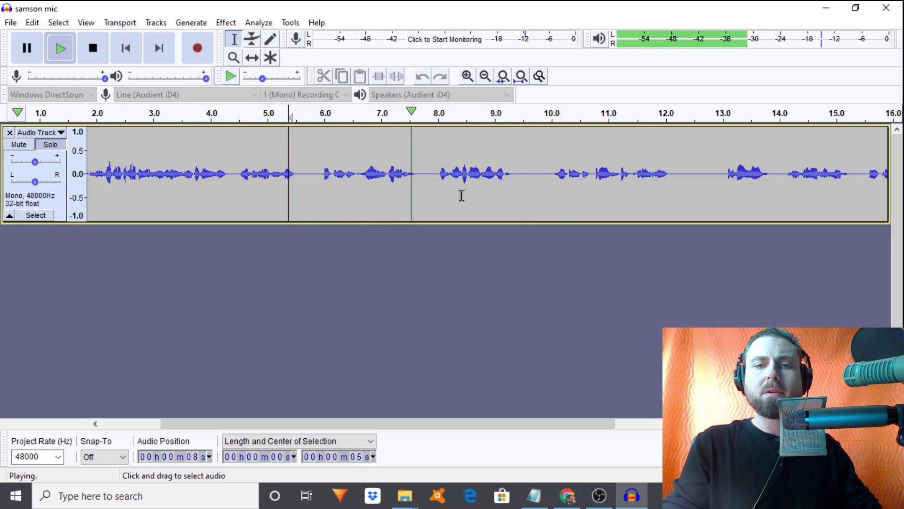
key("space")
- Shorten the pause by deleting the audio between about 9.7 and 10.0 seconds, and replay from about 4.65 seconds
left_click(535, 185)
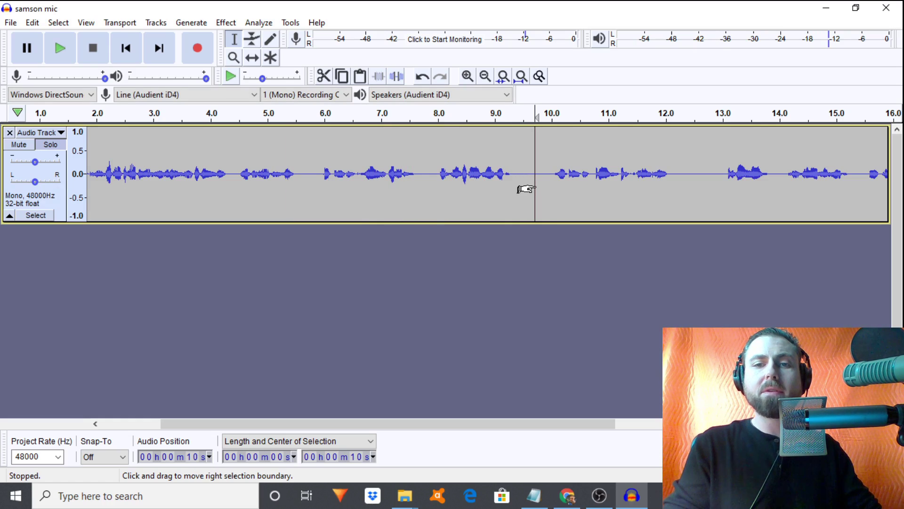
left_click_drag(533, 189, 550, 196)
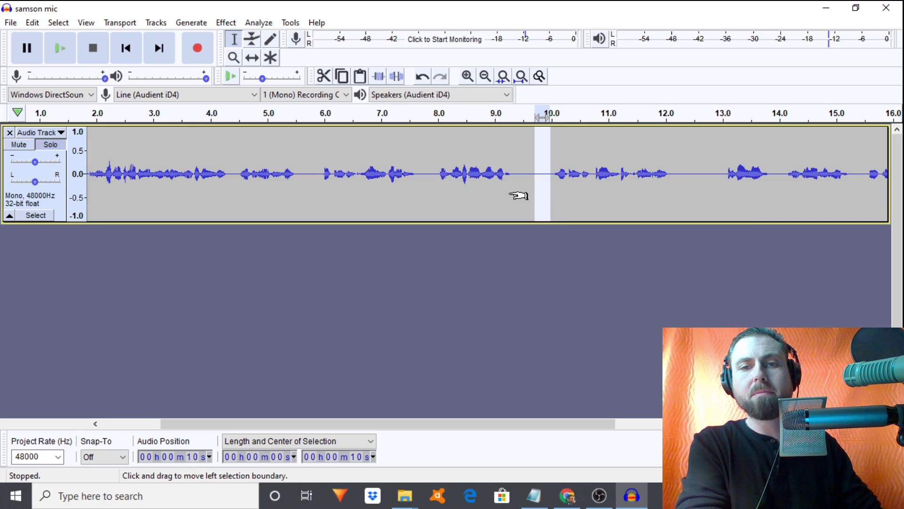
key("Delete")
left_click(248, 197)
key("space")
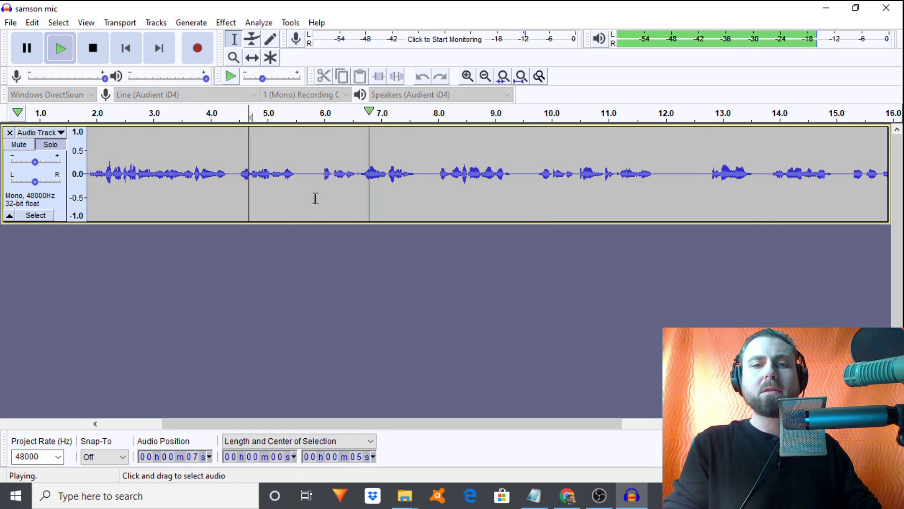
- Delete a further sliver of the pause at about 9.5 seconds and play from about 8.3 seconds
left_click(524, 185)
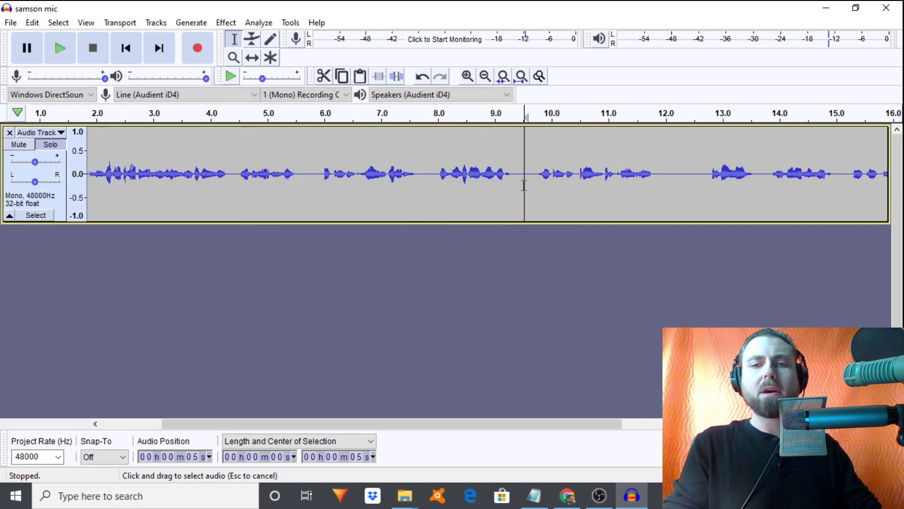
left_click(526, 188)
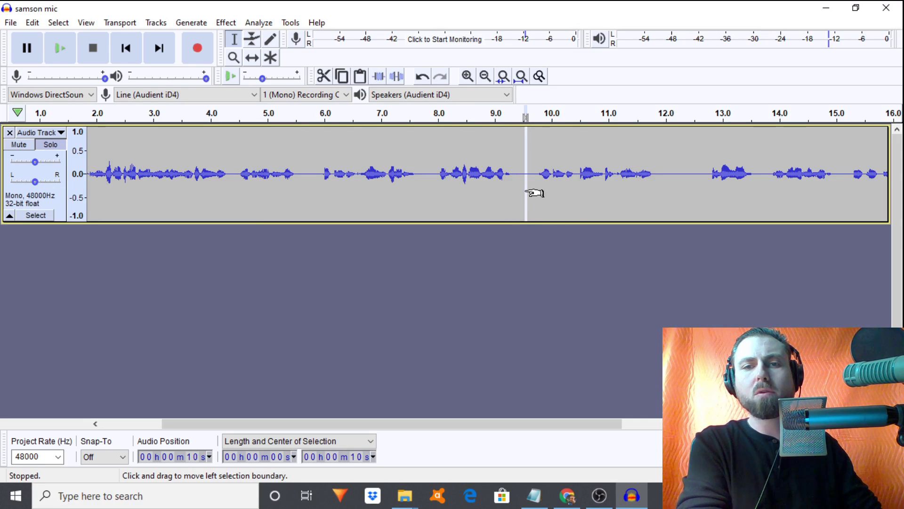
left_click(455, 192)
key("space")
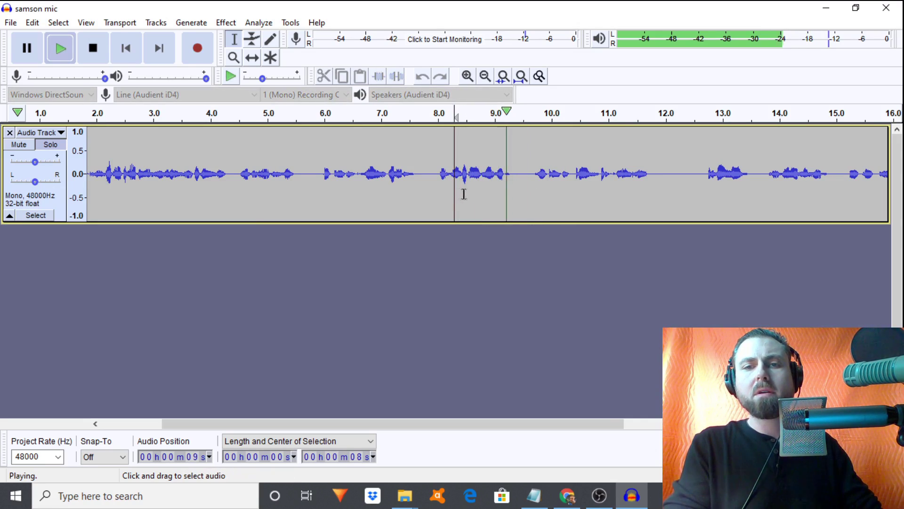
- Trim about 0.1 seconds more from the pause at about 9.45 seconds and replay from about 7.8 seconds
left_click(526, 188)
left_click_drag(526, 189, 521, 190)
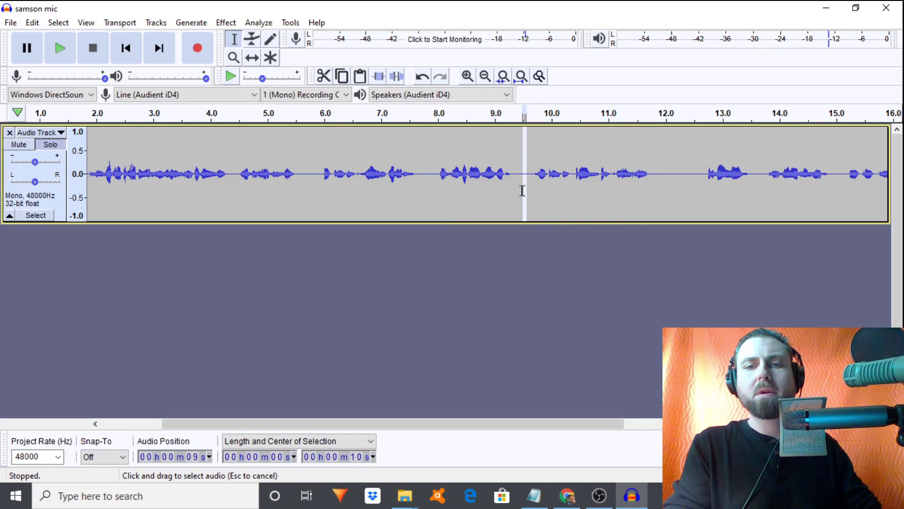
left_click(427, 199)
key("space")
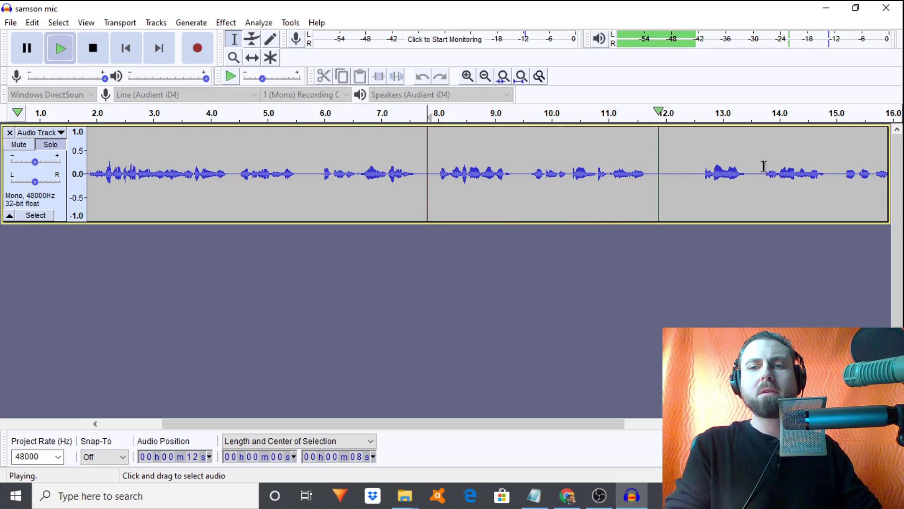
key("space")
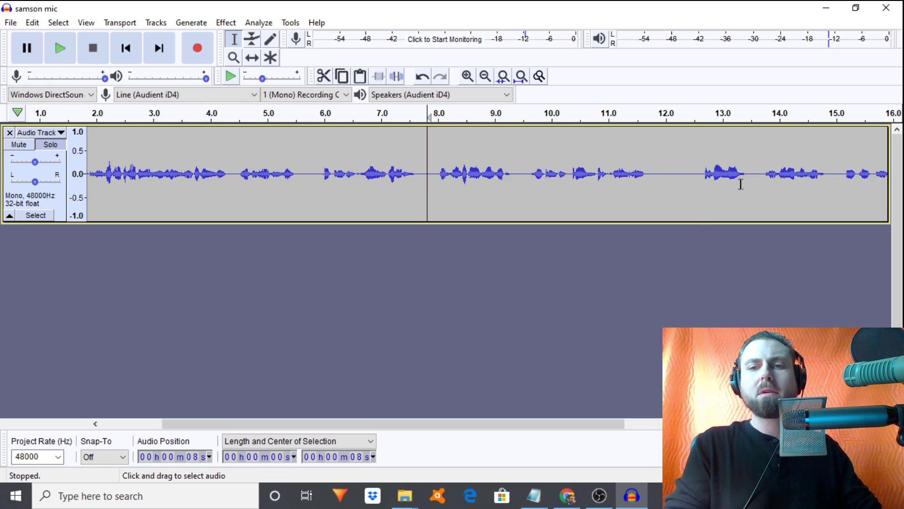
- Silence the pause between about 11.85 and 12.6 seconds and check playback from about 11.3 seconds
left_click_drag(700, 183, 658, 196)
key("space")
key("space")
key("space")
key("space")
key("space")
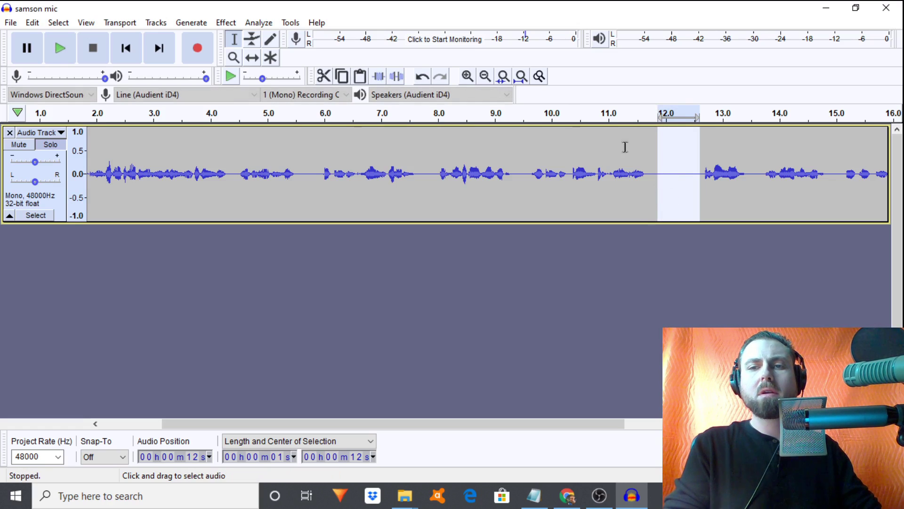
left_click(624, 193)
key("space")
key("space")
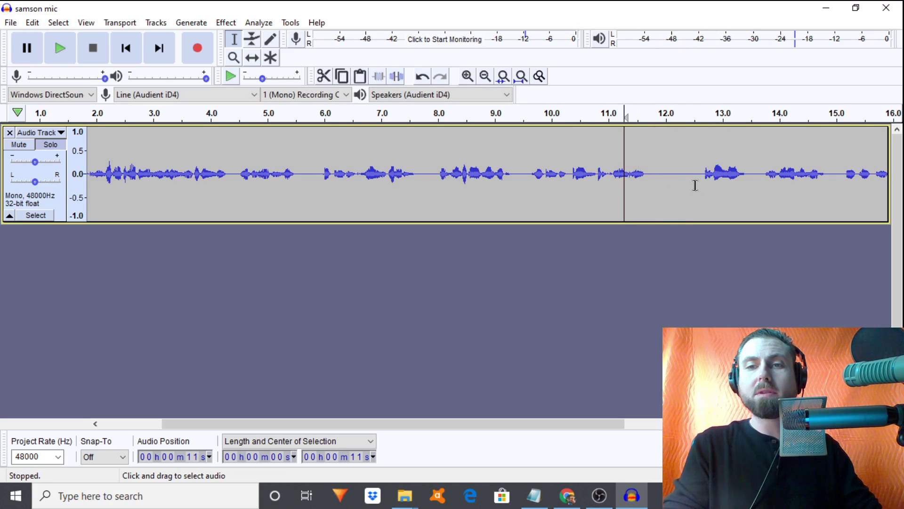
- Mark the pause between about 12.35 and 12.6 seconds and replay from about 7.2 seconds to check the pacing
left_click_drag(701, 188, 686, 191)
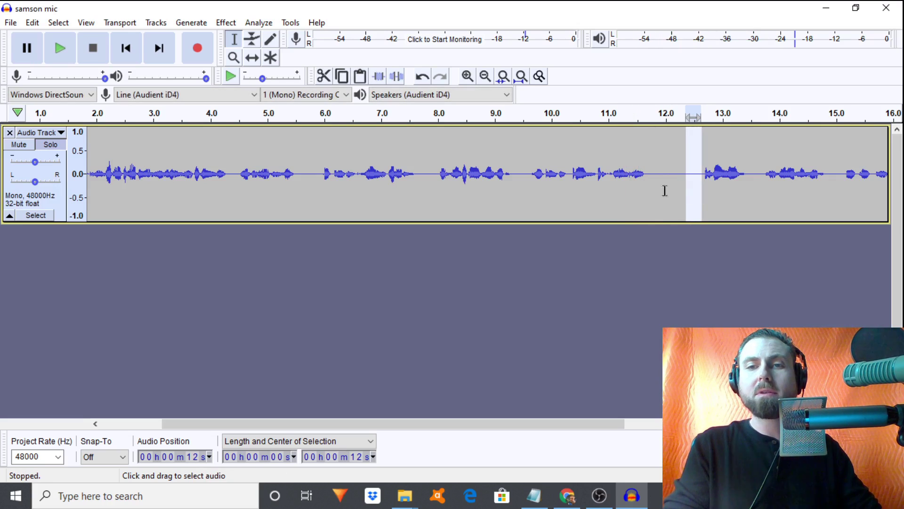
left_click(392, 181)
key("space")
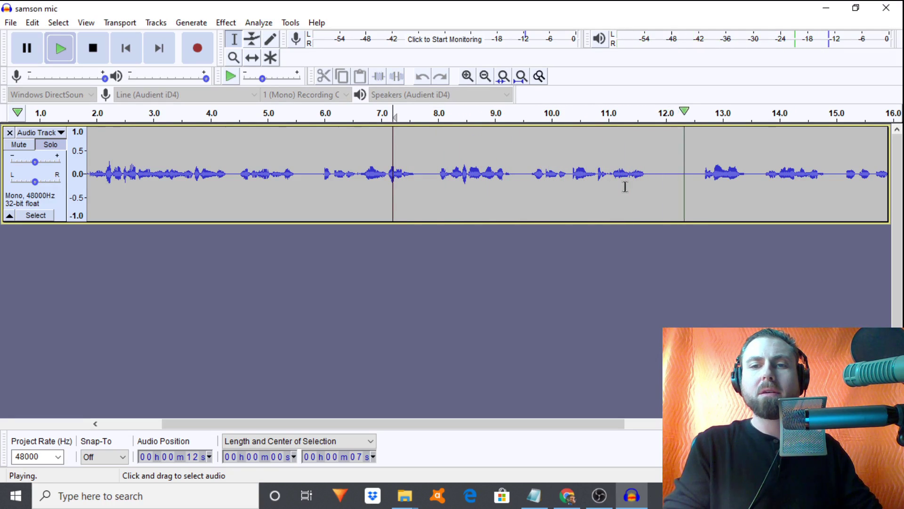
key("space")
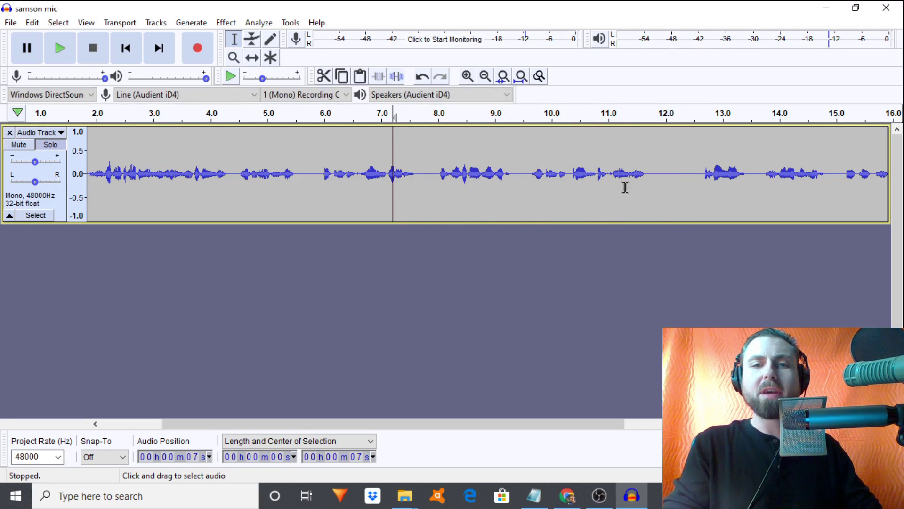
- Play from about 10.5 seconds to check the pause before the phrase at about 12.7 seconds
left_click(700, 184)
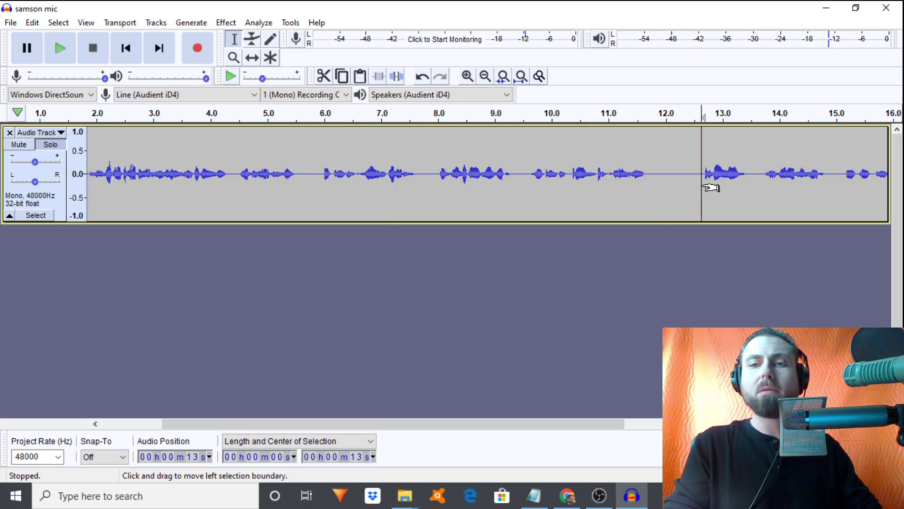
left_click_drag(691, 189, 678, 188)
left_click(582, 184)
key("space")
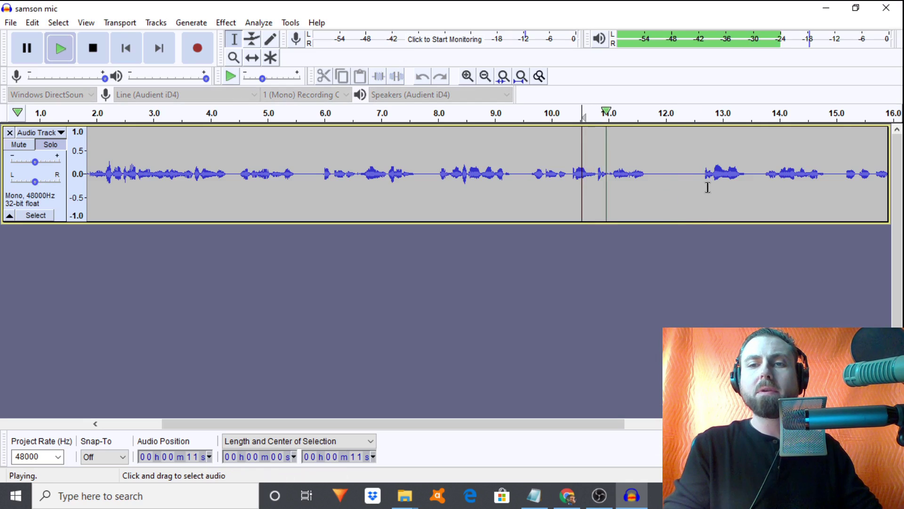
key("space")
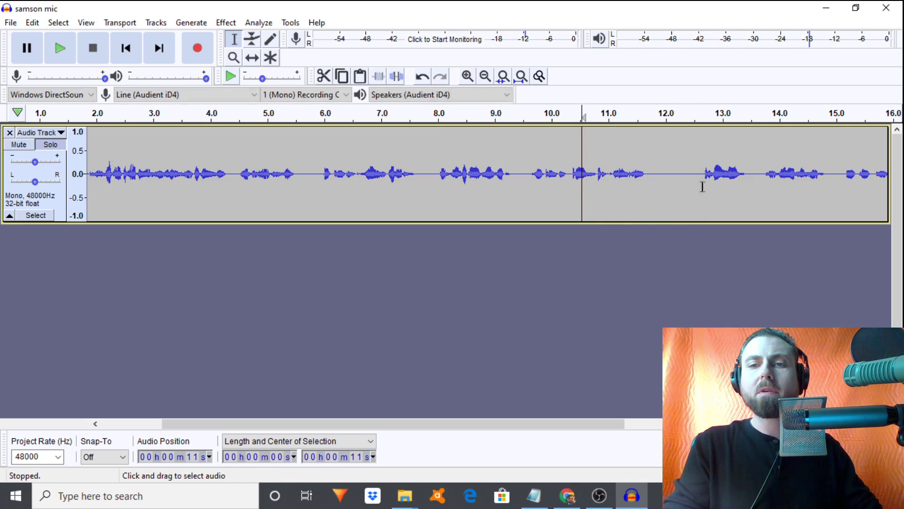
- Delete the stretch of pause between about 12.2 and 12.65 seconds and play from about 11.55 seconds
left_click_drag(702, 187, 676, 191)
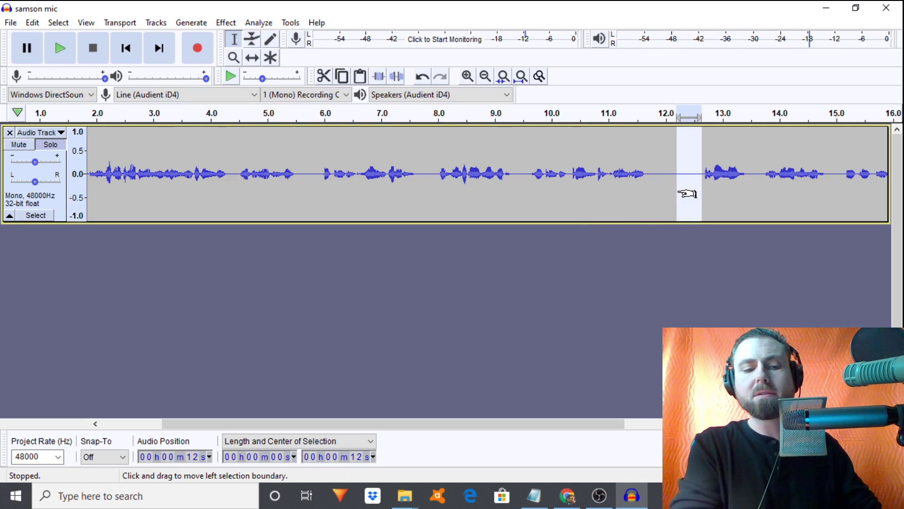
key("Delete")
left_click(640, 196)
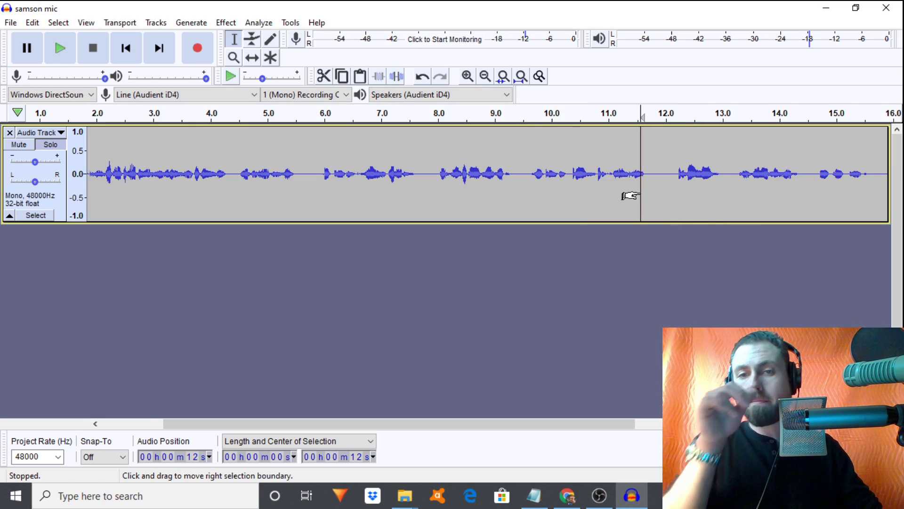
key("space")
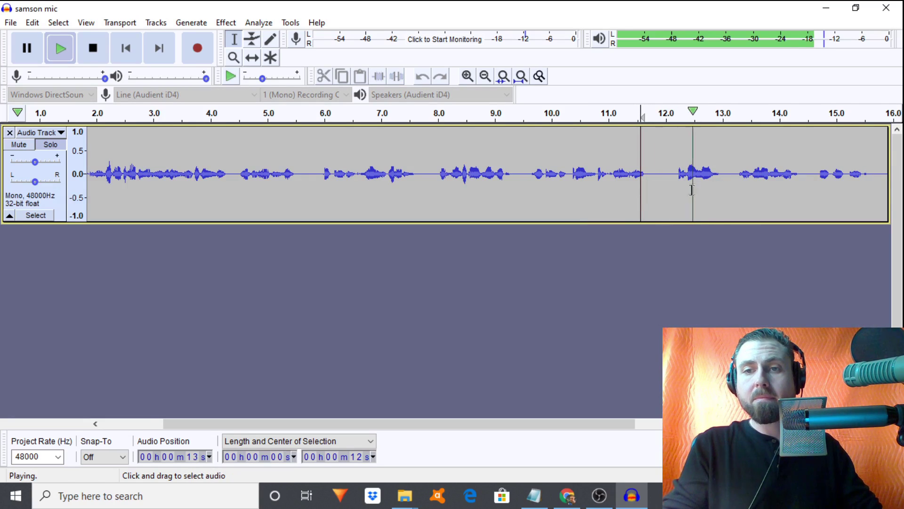
- Mark the pause between about 13.0 and 13.2 seconds and replay from about 12.8 seconds to check the pacing
left_click_drag(725, 184, 735, 195)
key("space")
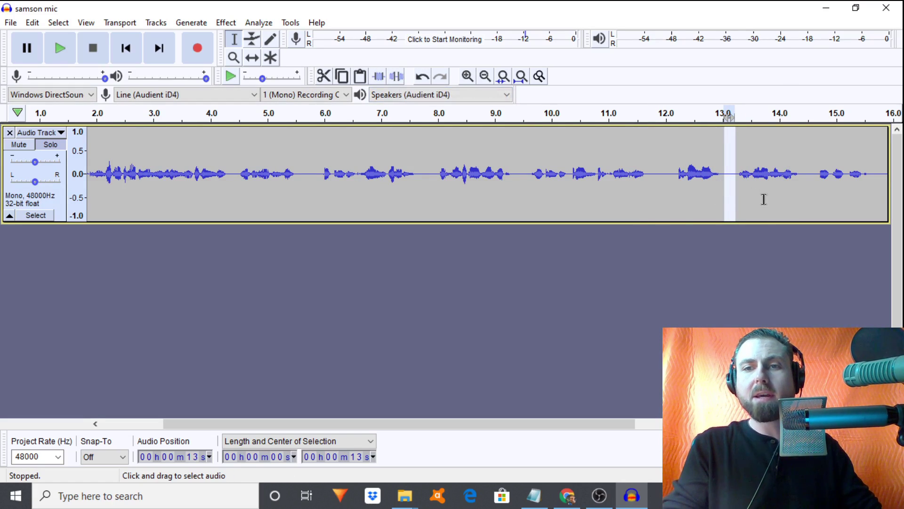
left_click(712, 192)
key("space")
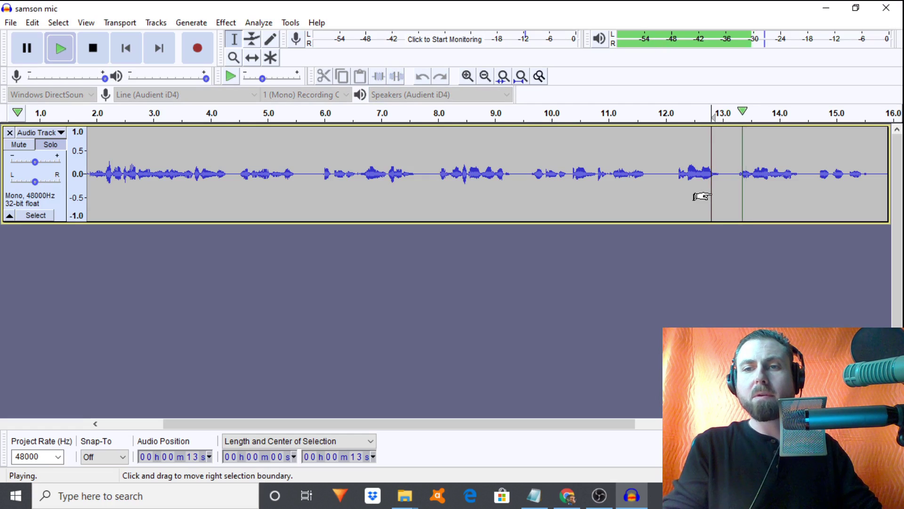
key("space")
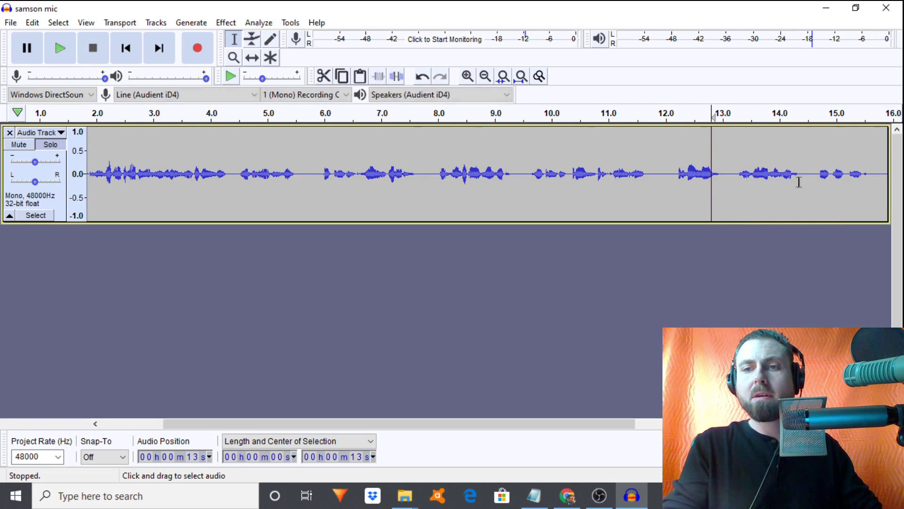
- Mark the pause between about 14.35 and 14.65 seconds and replay from about 13.4 seconds to check the pacing
left_click(801, 186)
left_click_drag(801, 187, 817, 189)
key("space")
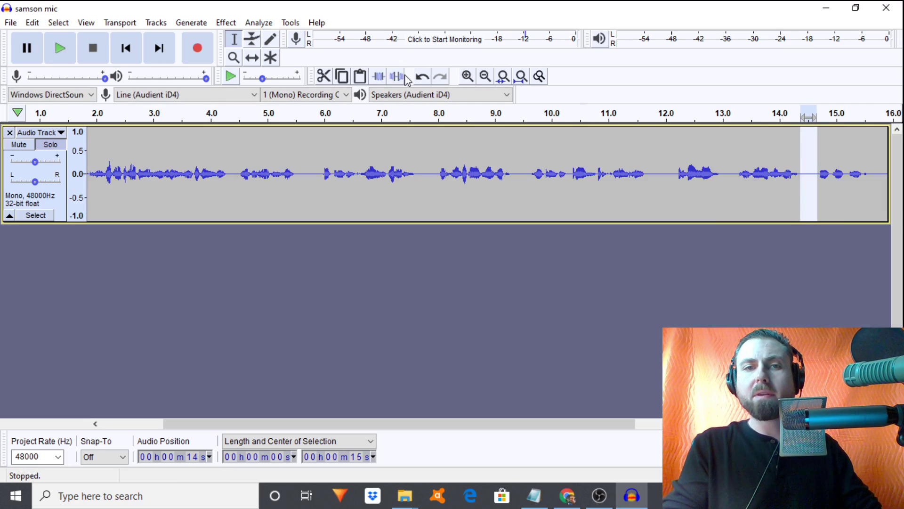
left_click(747, 198)
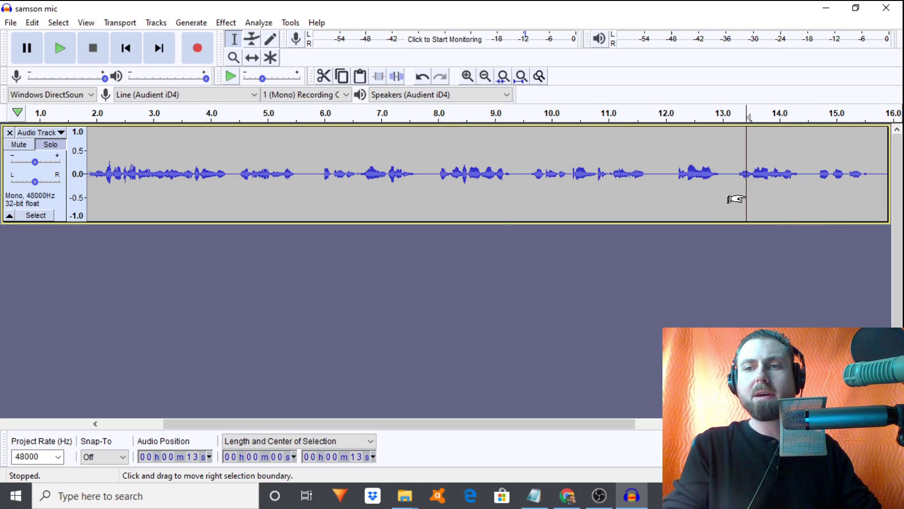
key("space")
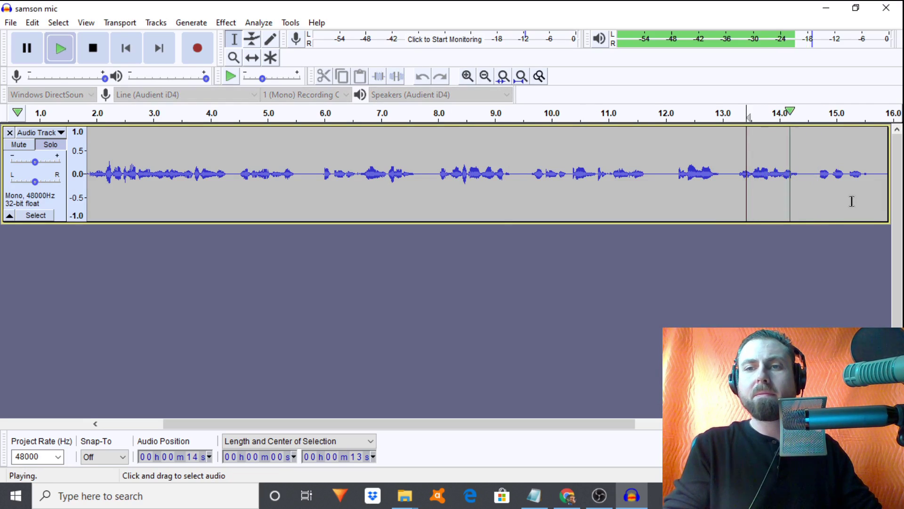
- Delete a sliver of the pause at about 14.5 seconds and play from about 13.7 seconds
left_click(806, 190)
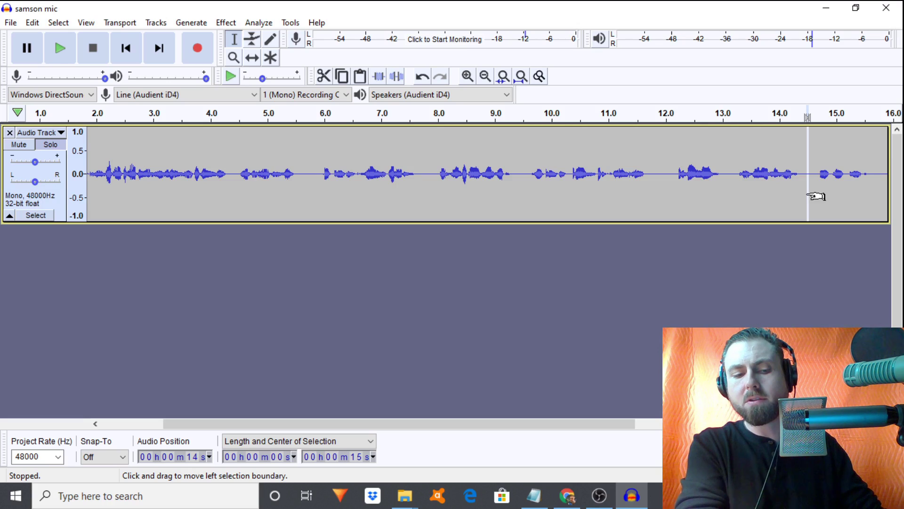
left_click(761, 199)
key("space")
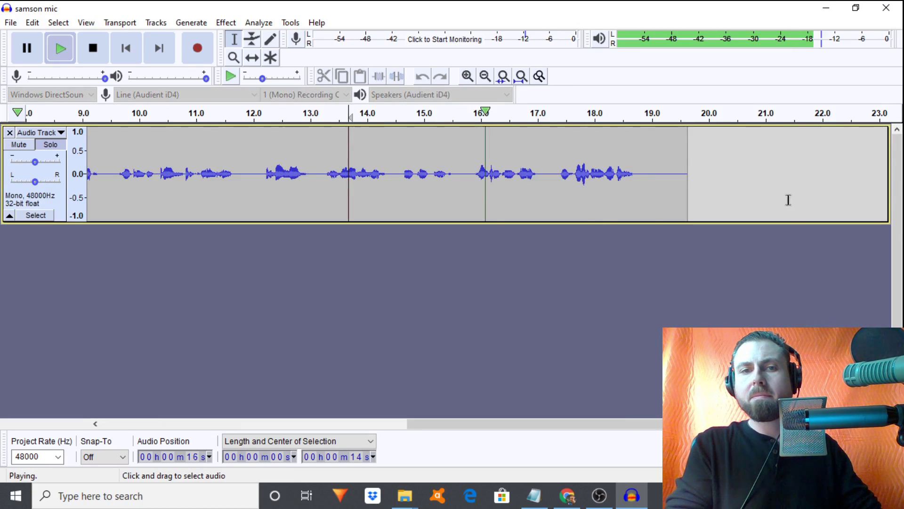
key("space")
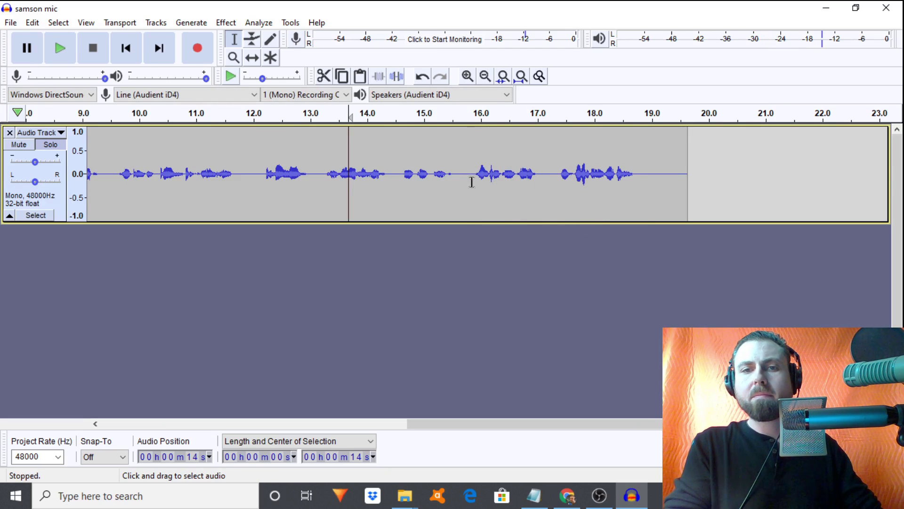
- Delete a sliver of the pause between about 15.6 and 15.8 seconds and check playback from about 14.8 seconds
left_click_drag(471, 181, 457, 185)
left_click(467, 118)
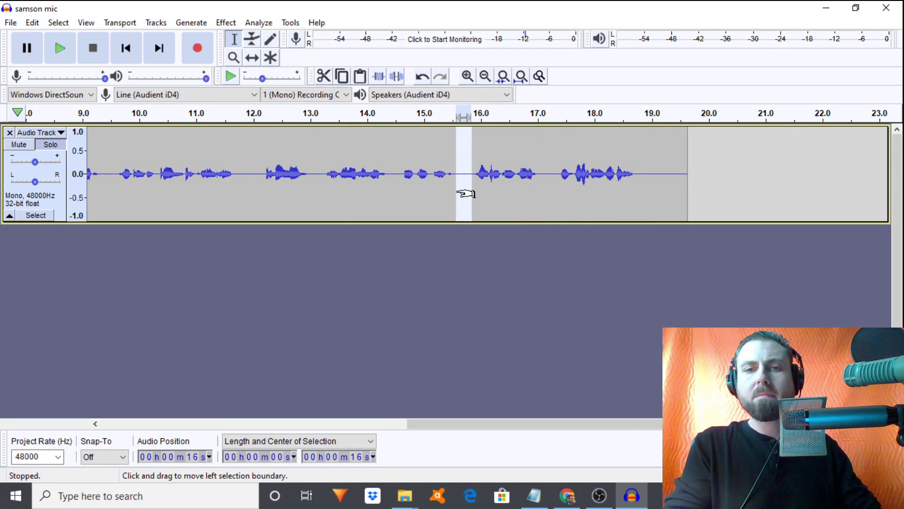
left_click_drag(466, 193, 469, 196)
key("Delete")
left_click(412, 206)
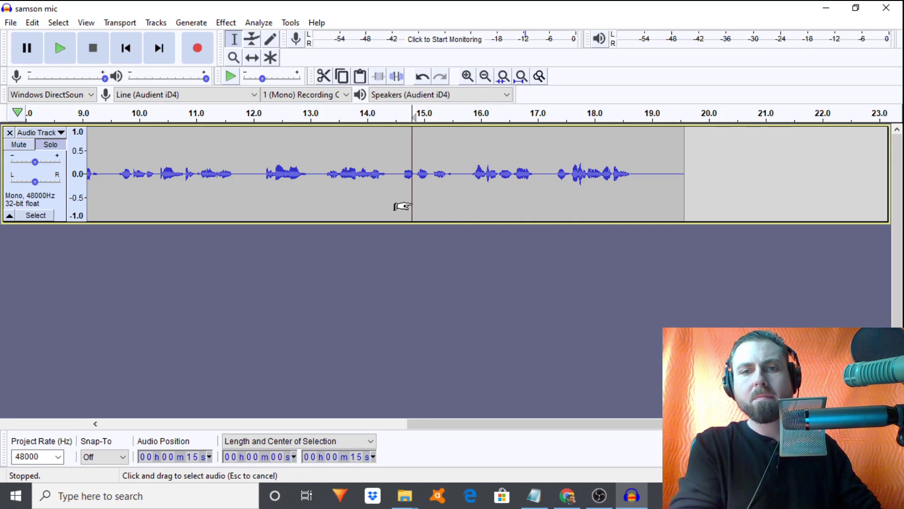
key("space")
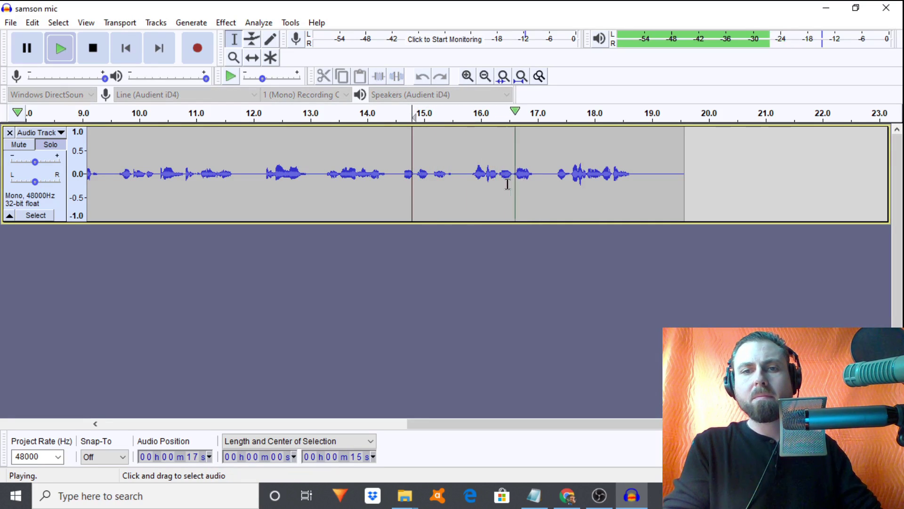
key("space")
- Delete a further sliver of the pause at about 15.7 seconds and play from about 14.8 seconds
left_click(463, 188)
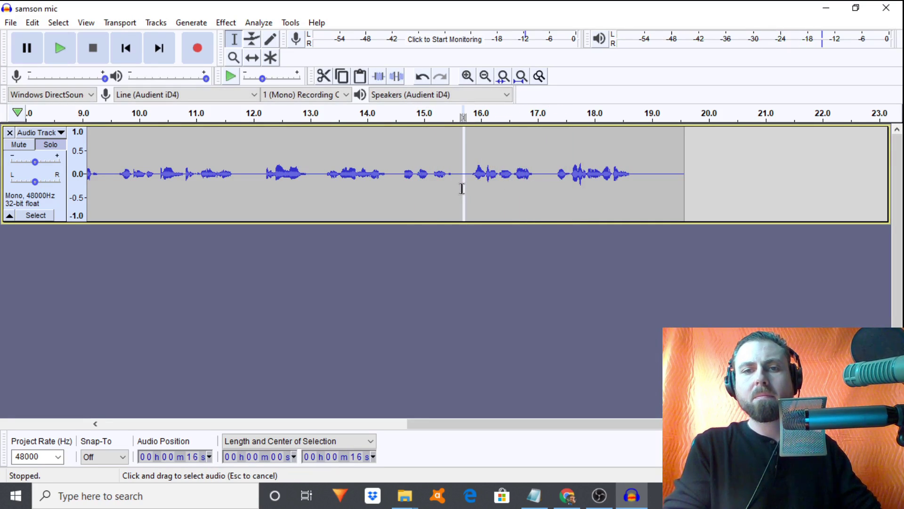
key("Delete")
left_click(414, 191)
key("space")
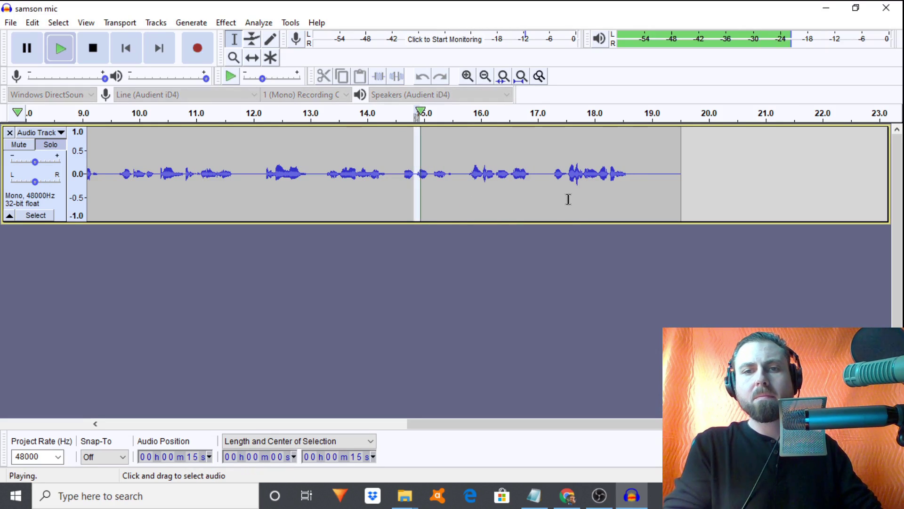
key("space")
- Replay from about 15.15 seconds to check the pacing and mark the pause between about 16.95 and 17.2 seconds
left_click(432, 193)
key("space")
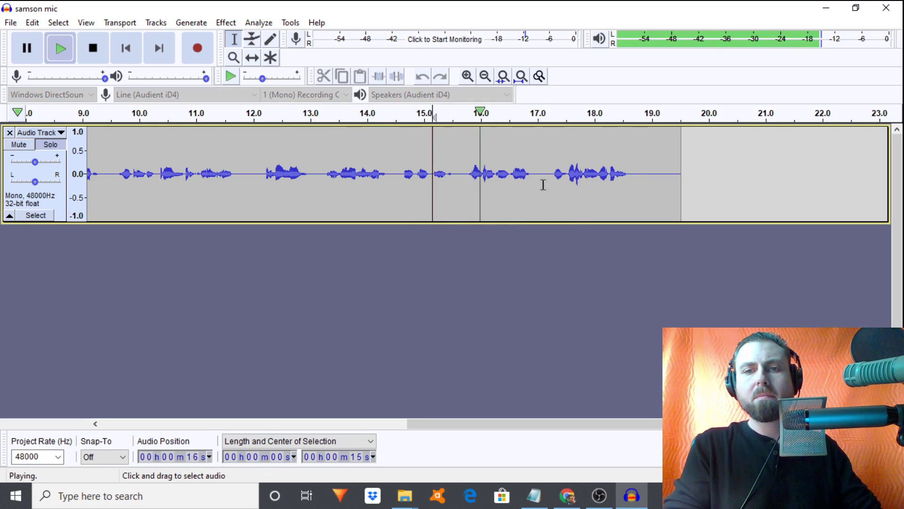
left_click_drag(550, 186, 535, 197)
key("space")
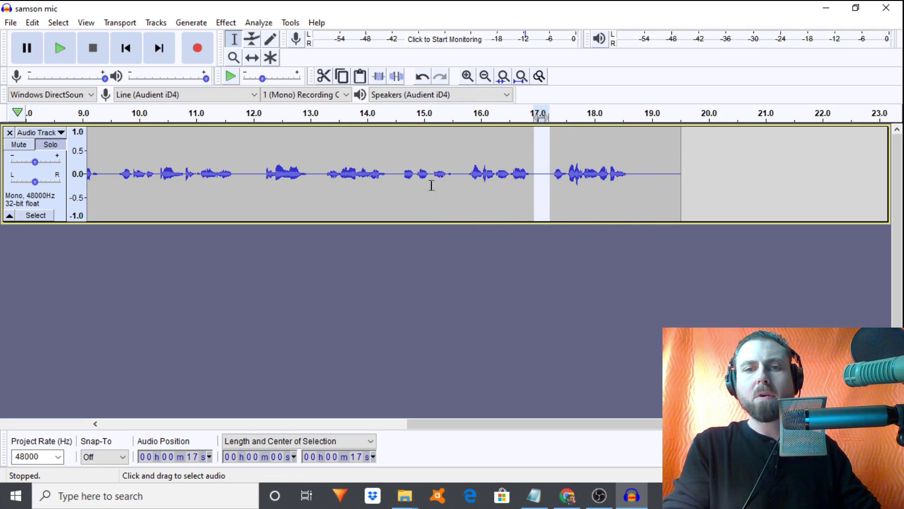
- Delete the trailing silence from about 19.05 seconds to the end of the track
left_click_drag(637, 185, 716, 183)
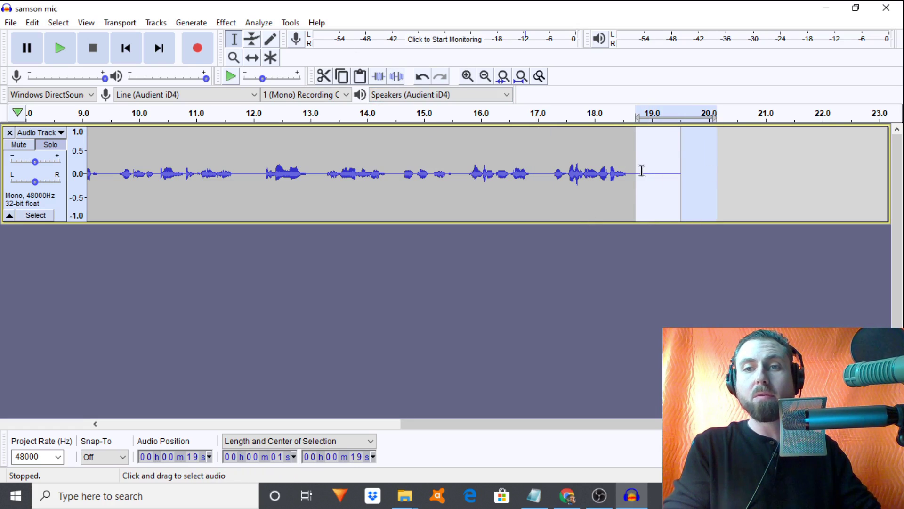
left_click_drag(655, 178, 734, 189)
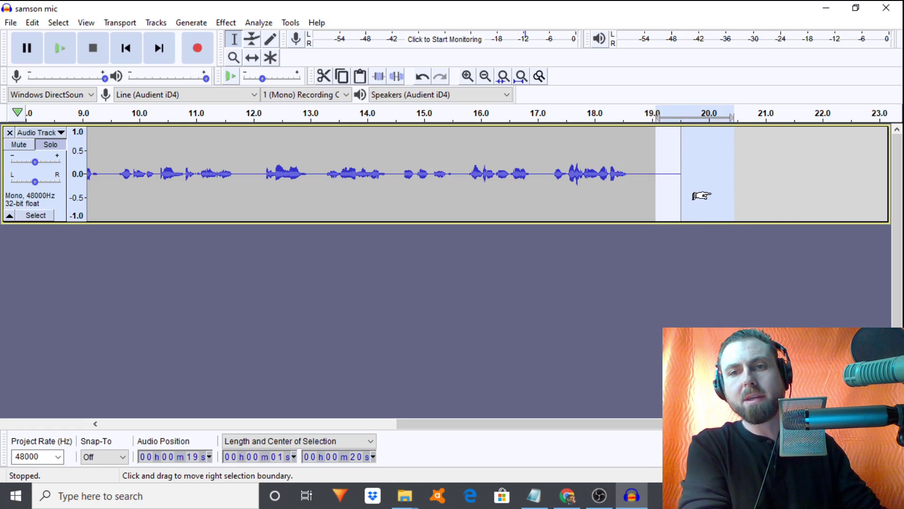
key("Delete")
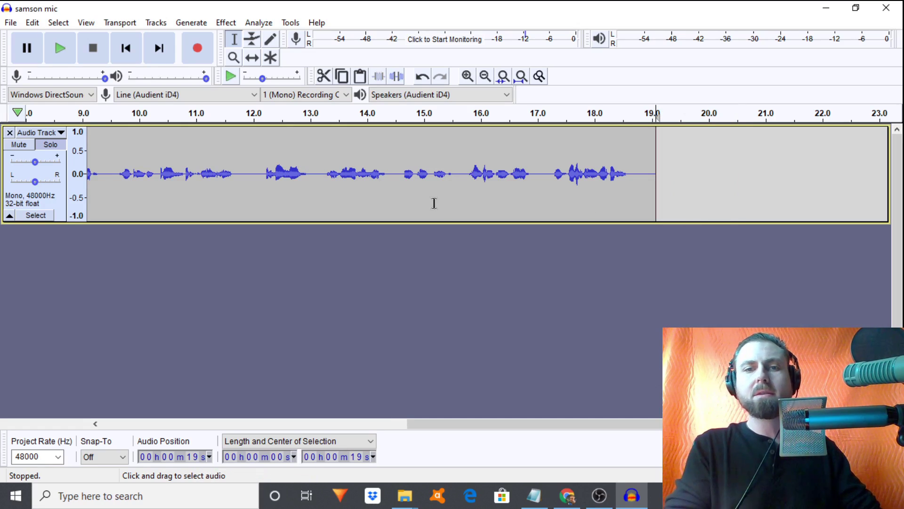
- Select the entire audio track
key("ctrl+a")
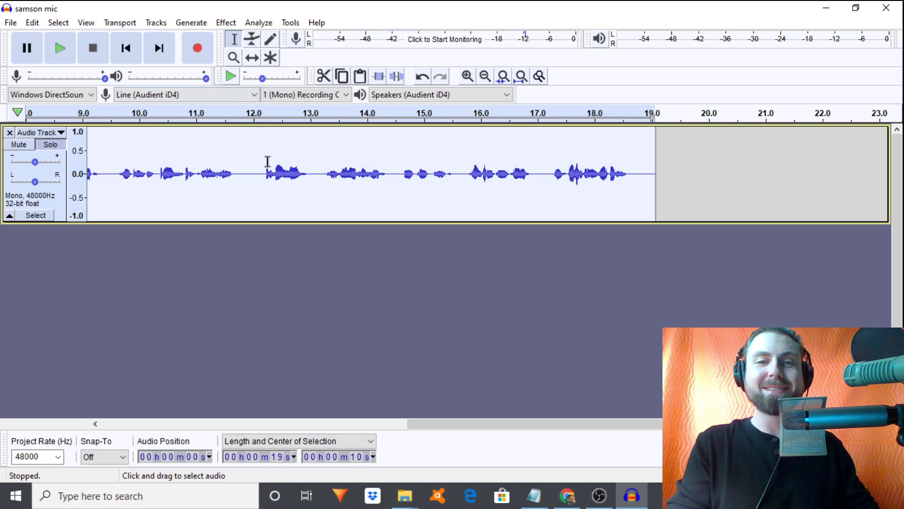
left_click(226, 24)
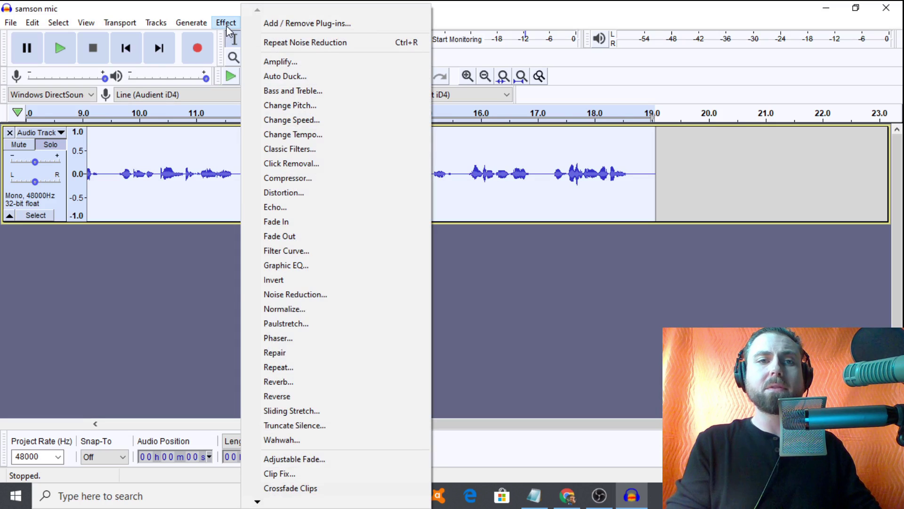
left_click(227, 27)
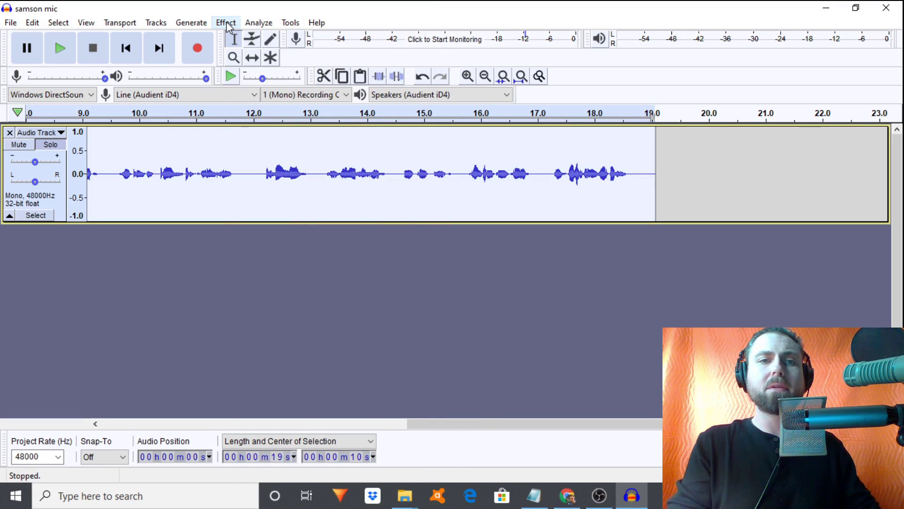
left_click(228, 27)
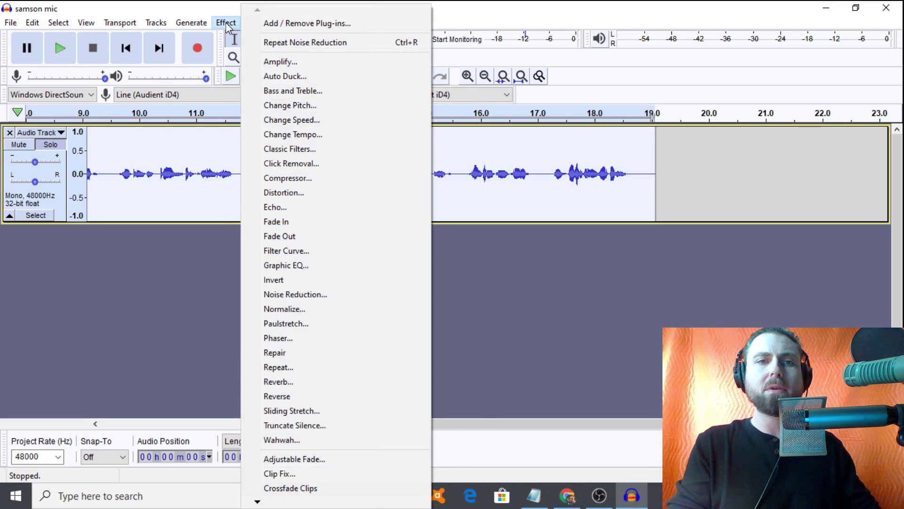
left_click(225, 51)
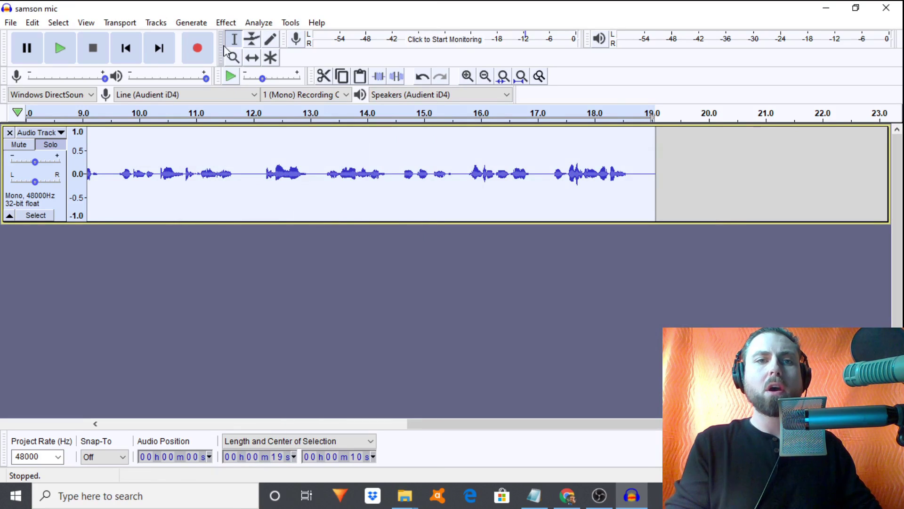
- Open the plug-in manager and examine the list of available effects and their states
left_click(227, 22)
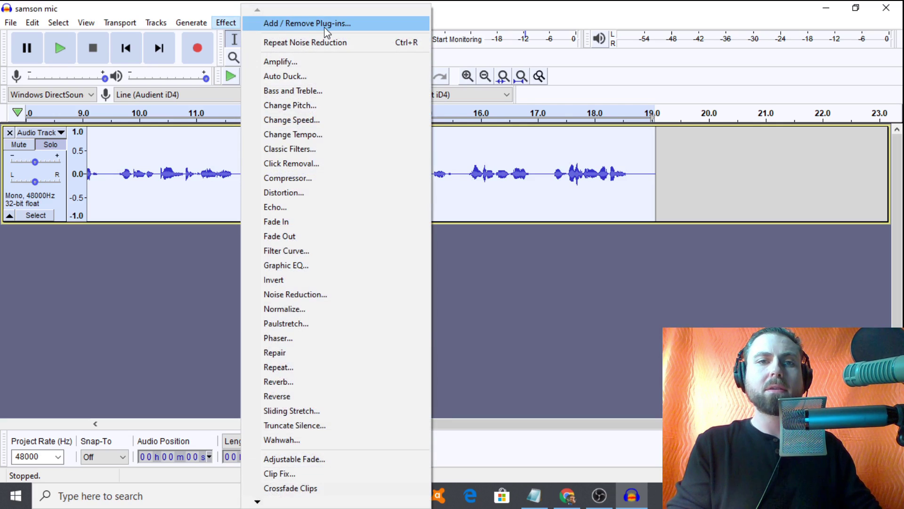
left_click(309, 23)
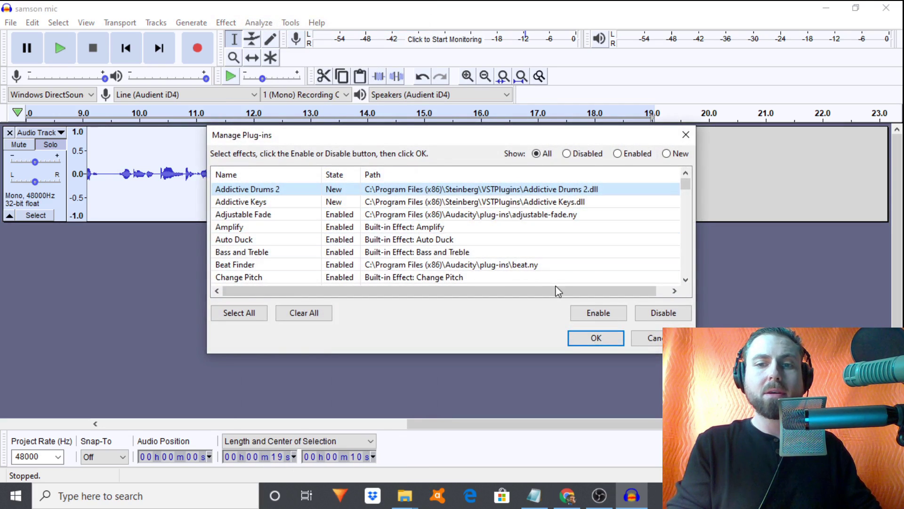
scroll(372, 240, "down", 1)
scroll(372, 238, "down", 5)
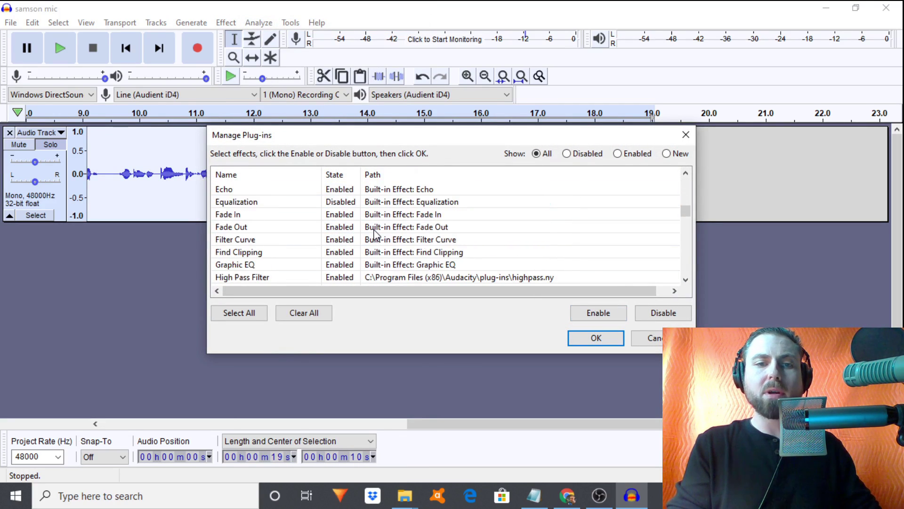
scroll(372, 238, "down", 4)
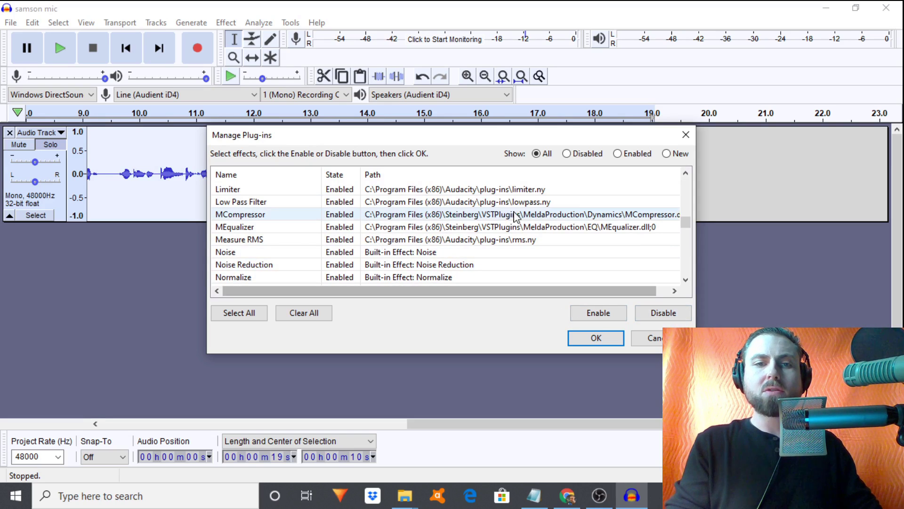
scroll(492, 212, "down", 8)
scroll(494, 213, "down", 8)
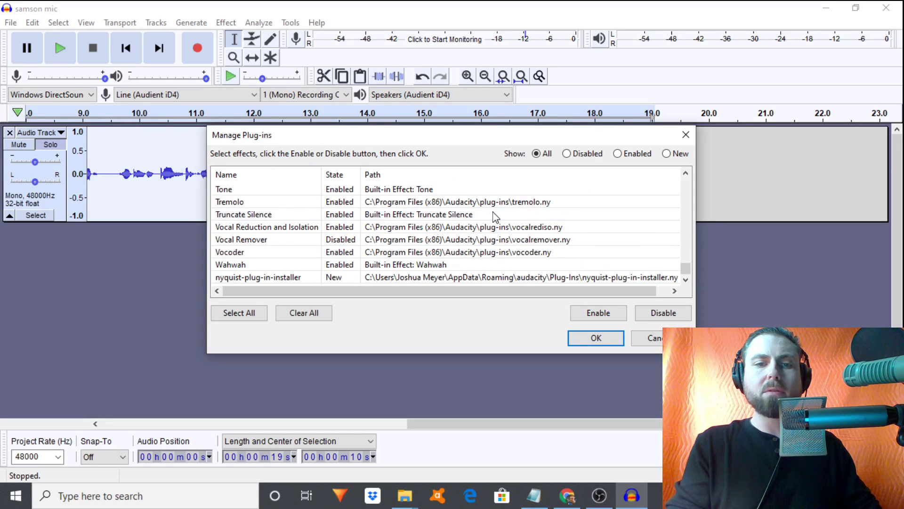
- List only the disabled plug-ins, mark Time Scale as enabled, and close the plug-in manager without confirming
scroll(497, 213, "up", 8)
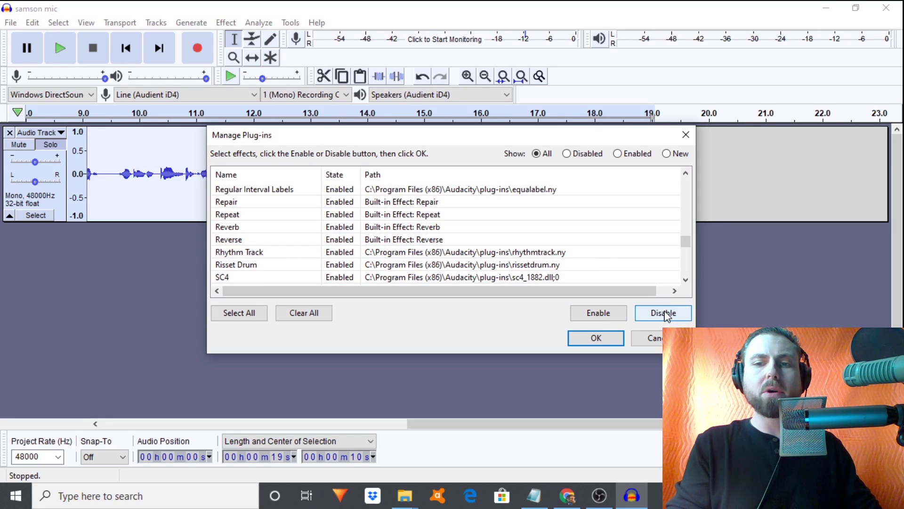
scroll(473, 244, "down", 8)
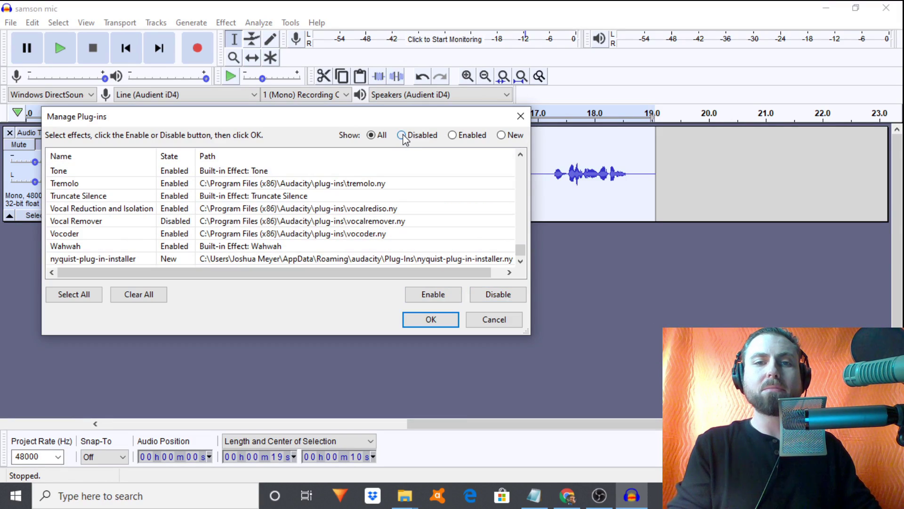
left_click(401, 136)
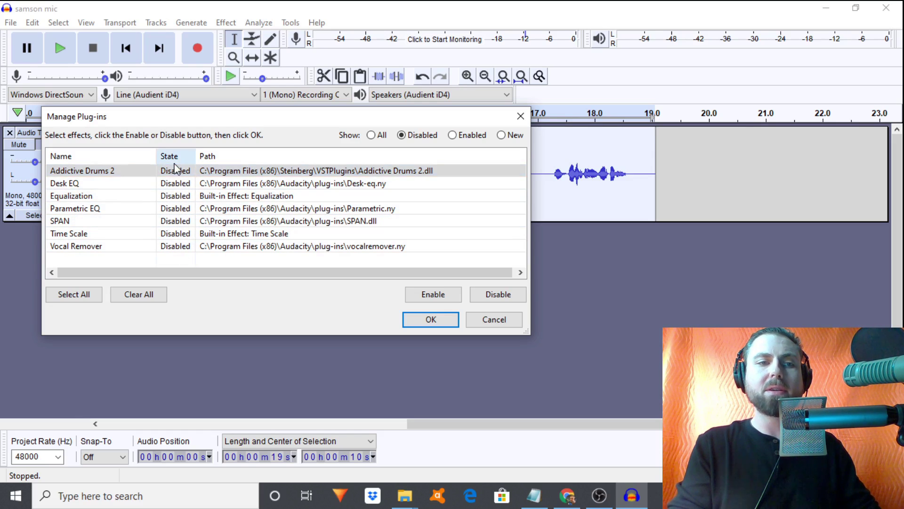
left_click(177, 235)
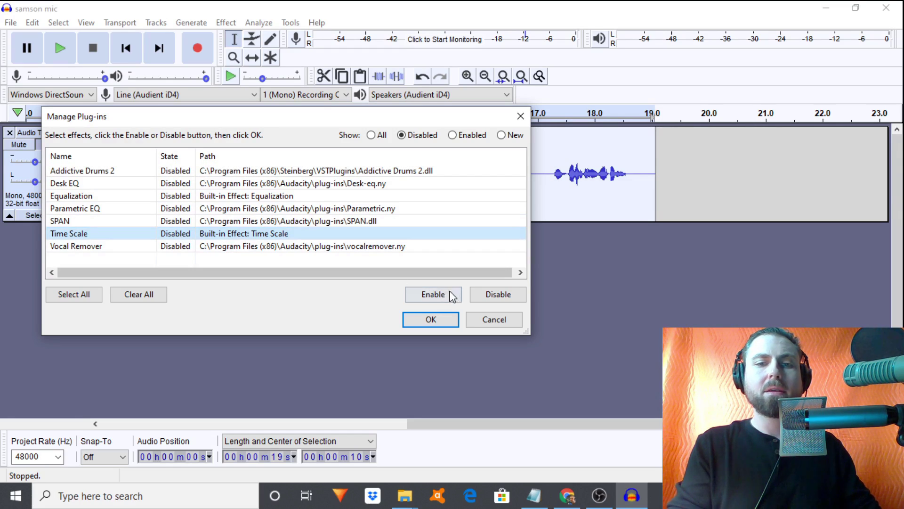
left_click(434, 295)
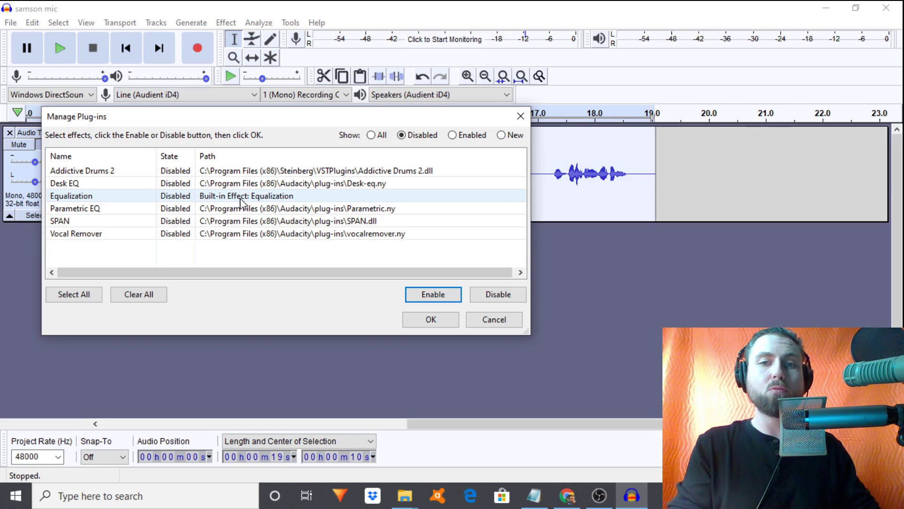
left_click(520, 116)
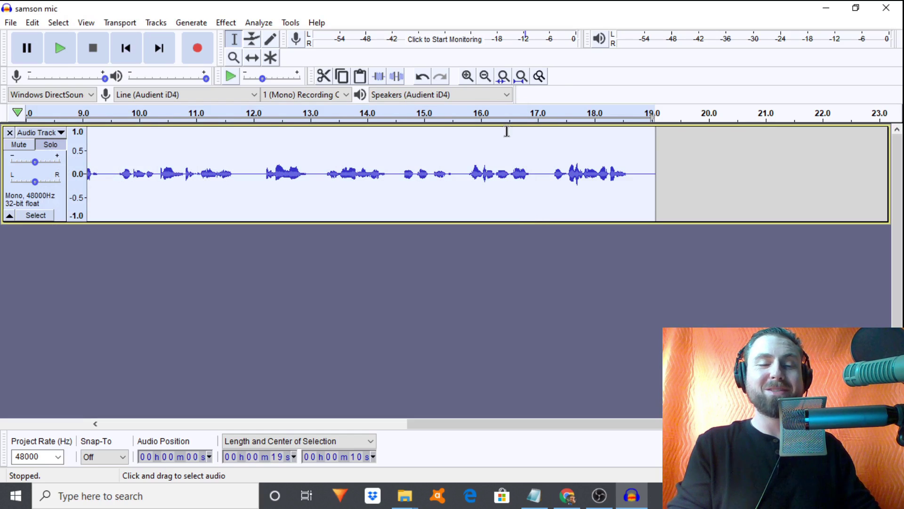
- Apply the Filter Curve effect to the whole track with the existing curve, including its low-frequency roll-off
left_click(226, 22)
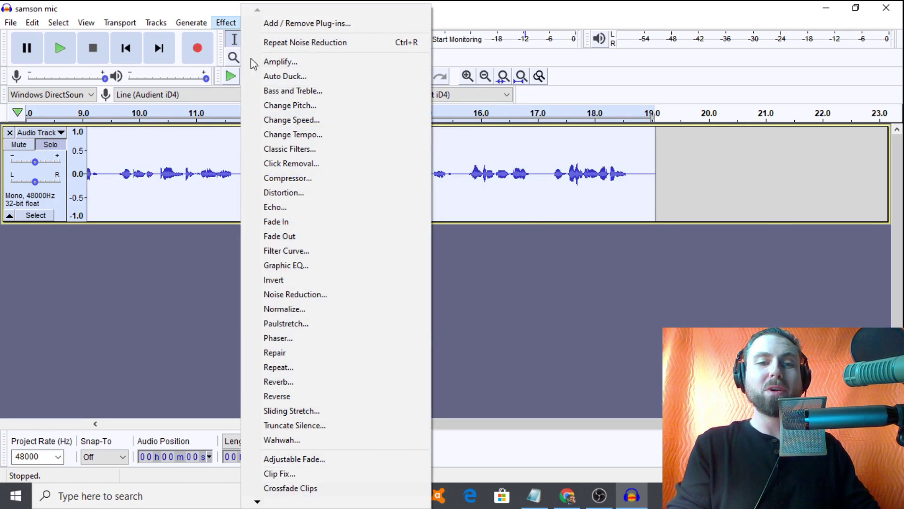
left_click(307, 252)
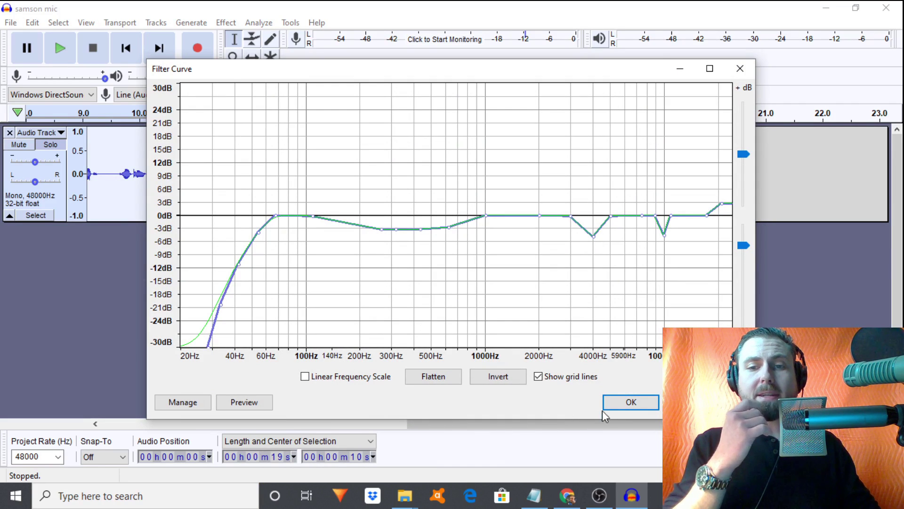
left_click(631, 401)
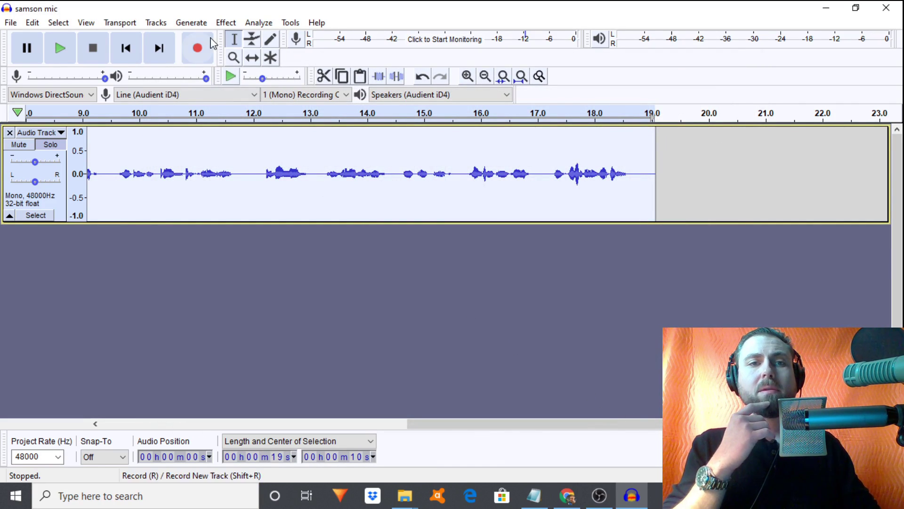
- Reopen Filter Curve, examine its available user and factory presets, and close it without applying anything
left_click(226, 23)
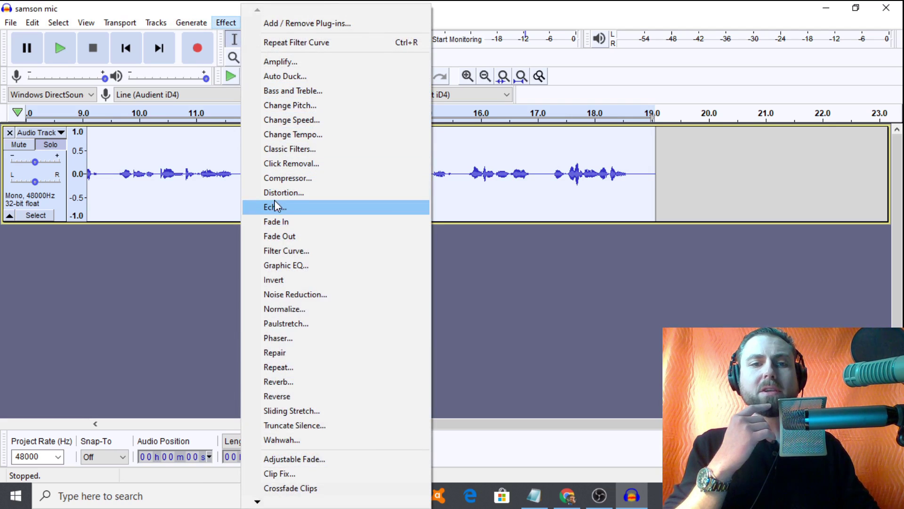
left_click(283, 250)
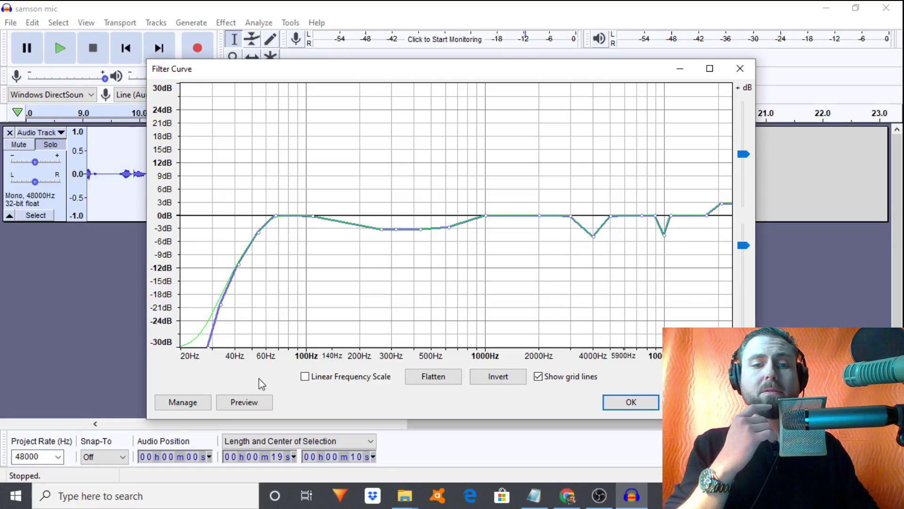
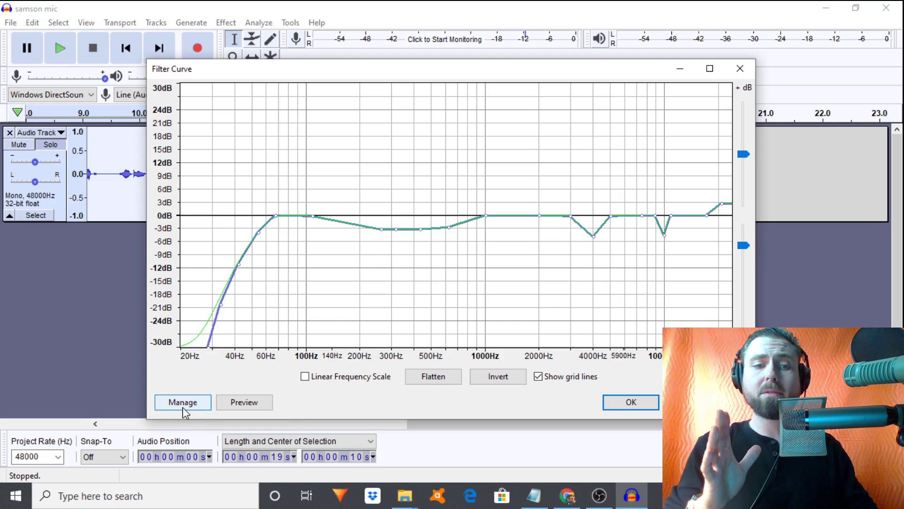
left_click(183, 407)
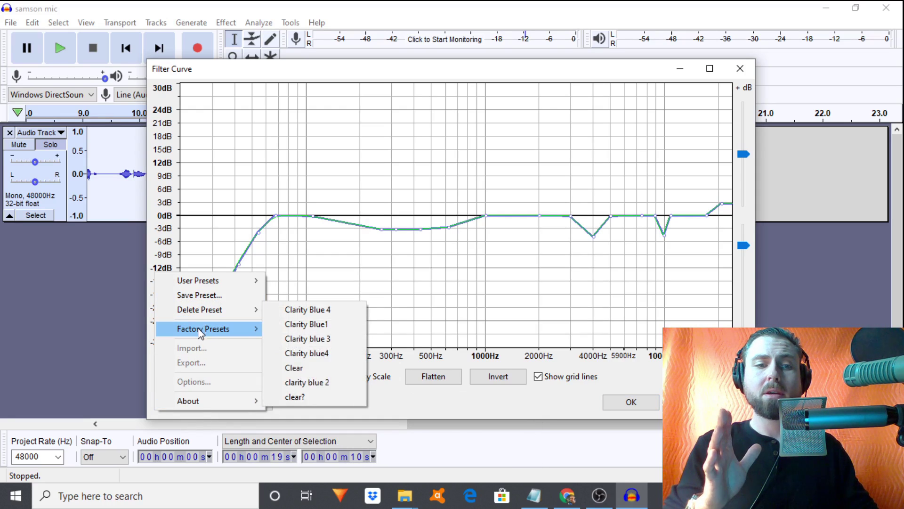
mouse_move(208, 332)
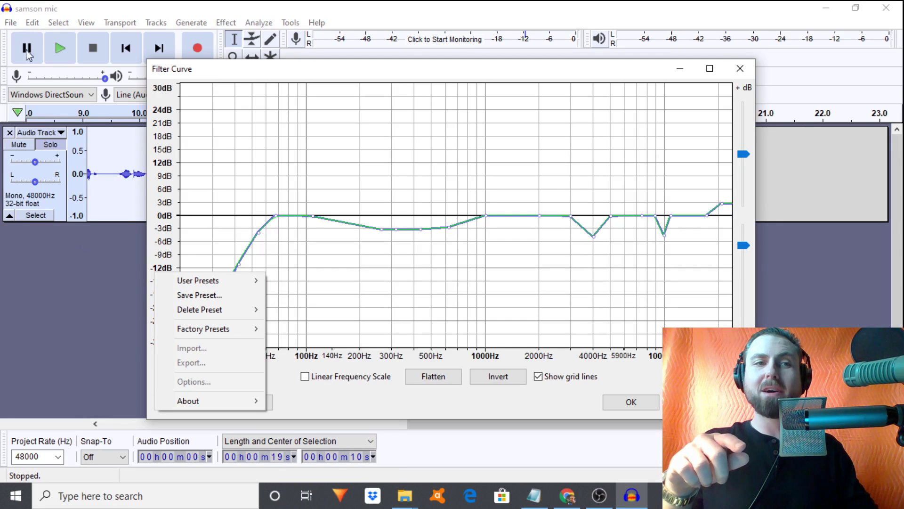
left_click(107, 316)
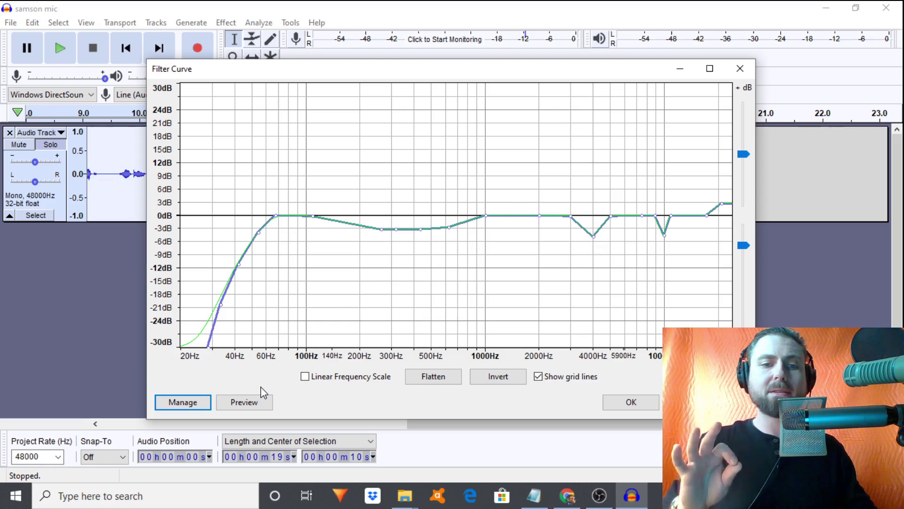
left_click(203, 401)
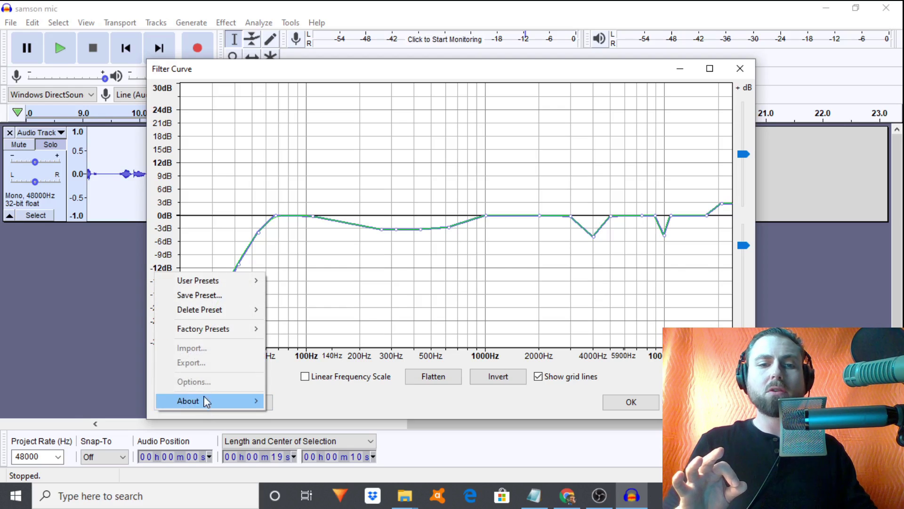
mouse_move(247, 332)
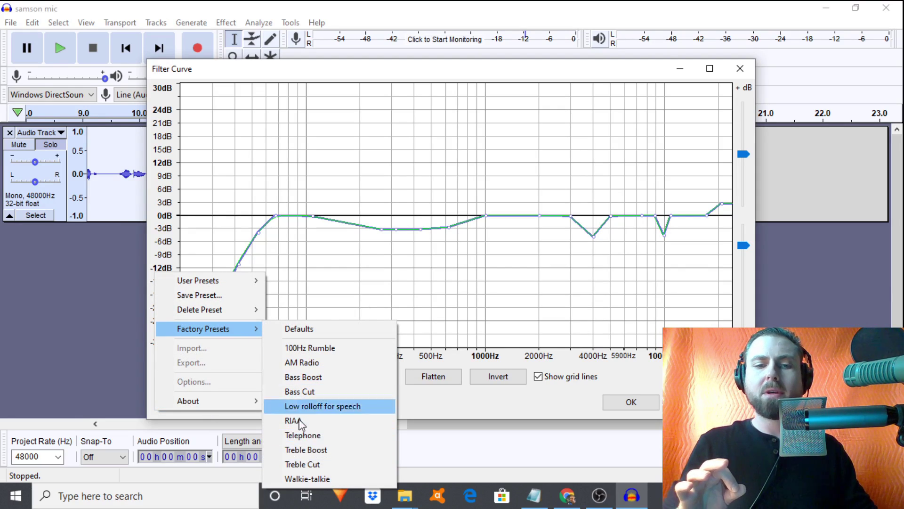
left_click(83, 309)
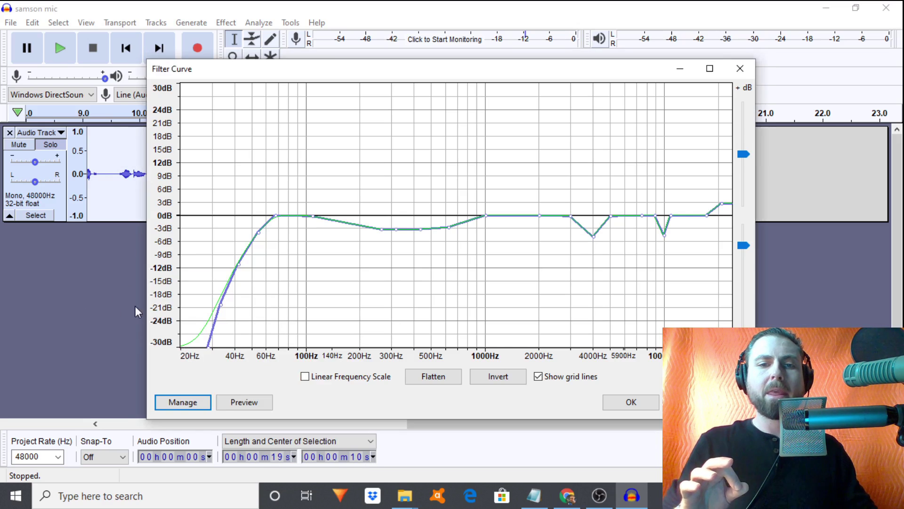
left_click(740, 68)
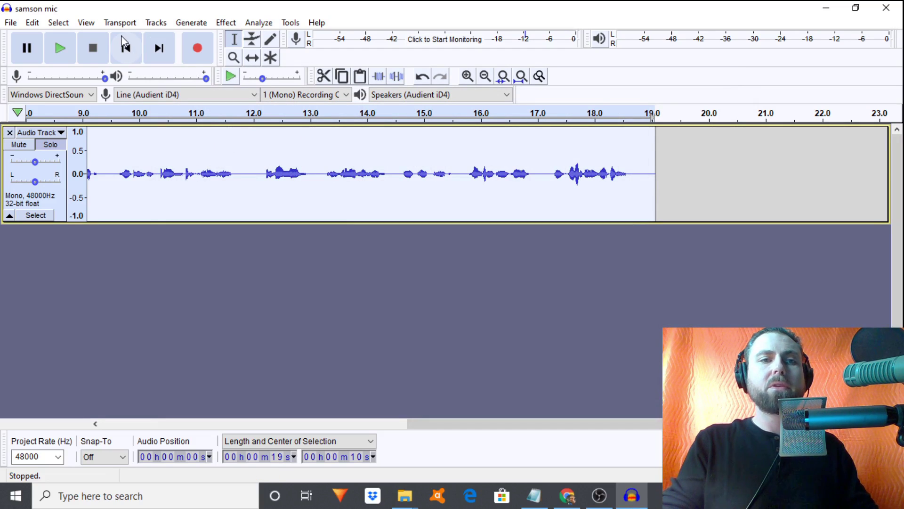
- Undo the Filter Curve effect and reapply it to the whole track with the same curve
left_click(32, 22)
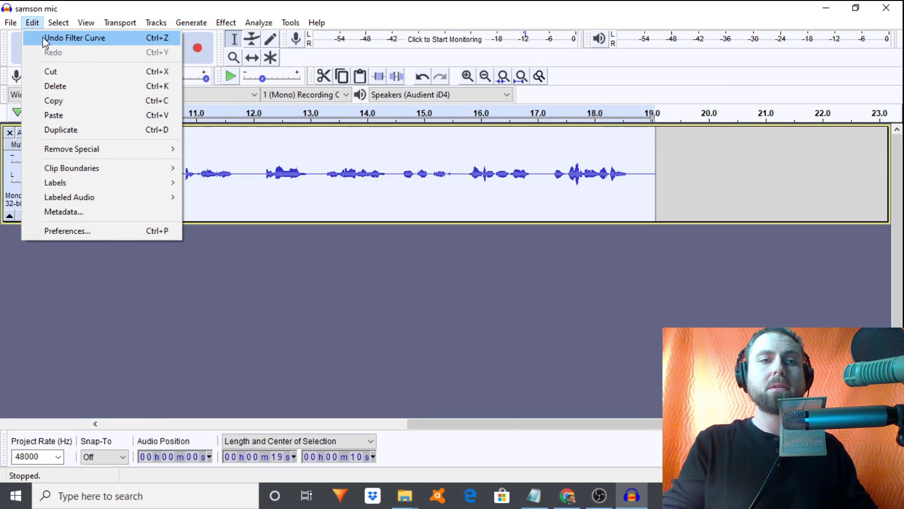
left_click(42, 37)
left_click(221, 23)
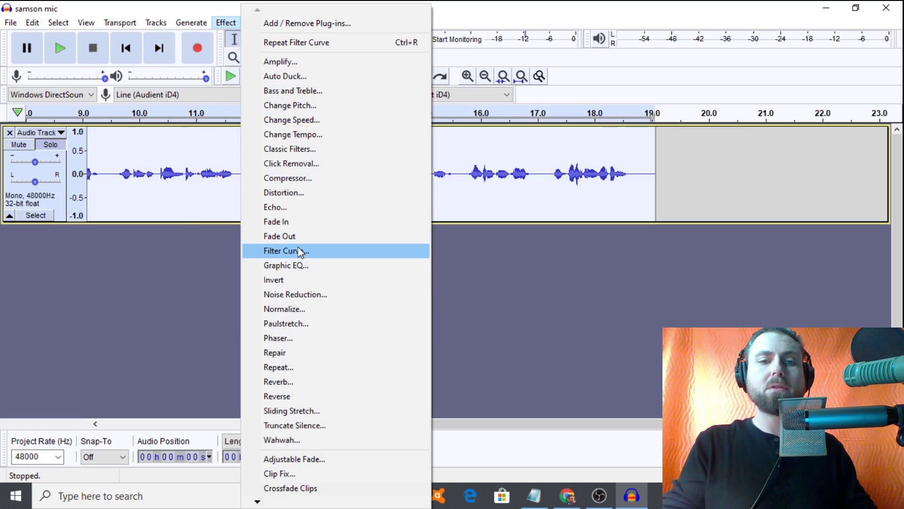
left_click(298, 252)
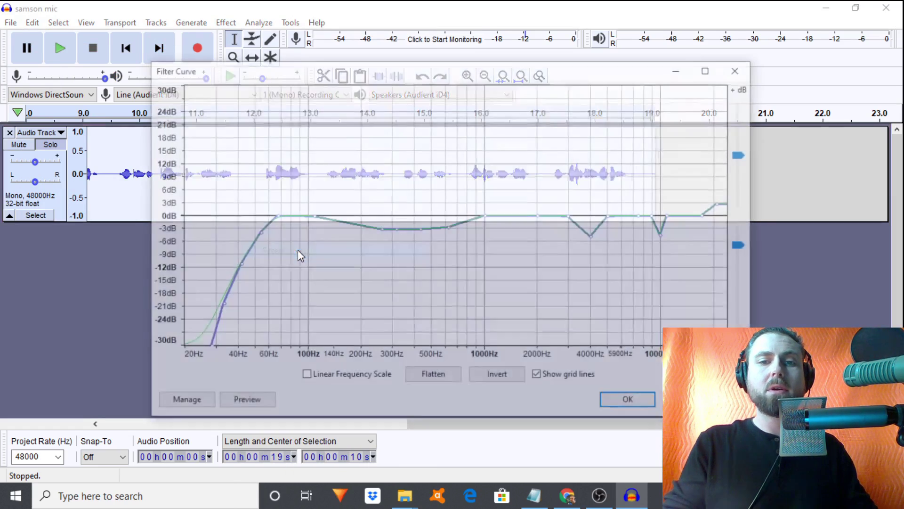
key("Return")
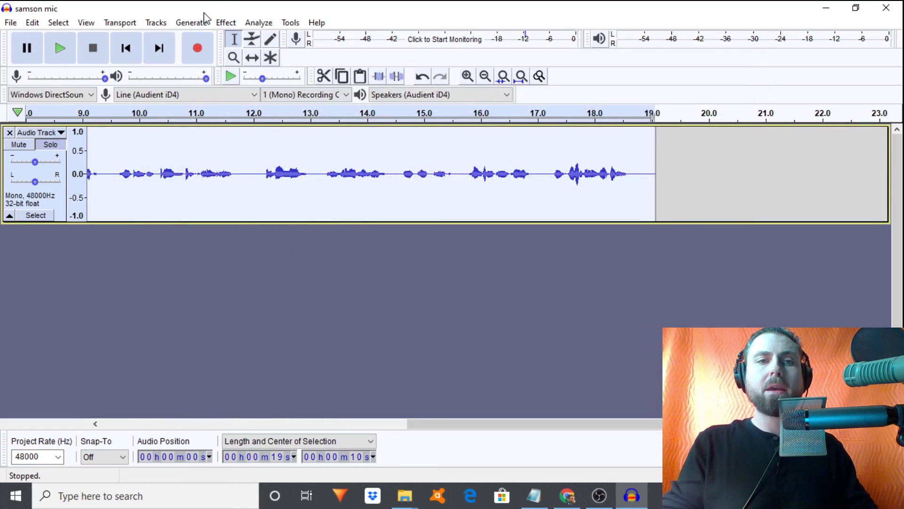
- Apply the Compressor with threshold -10 dB, noise floor -40 dB, ratio 2.1:1, attack 0.10 secs and release 1.0 secs
left_click(225, 23)
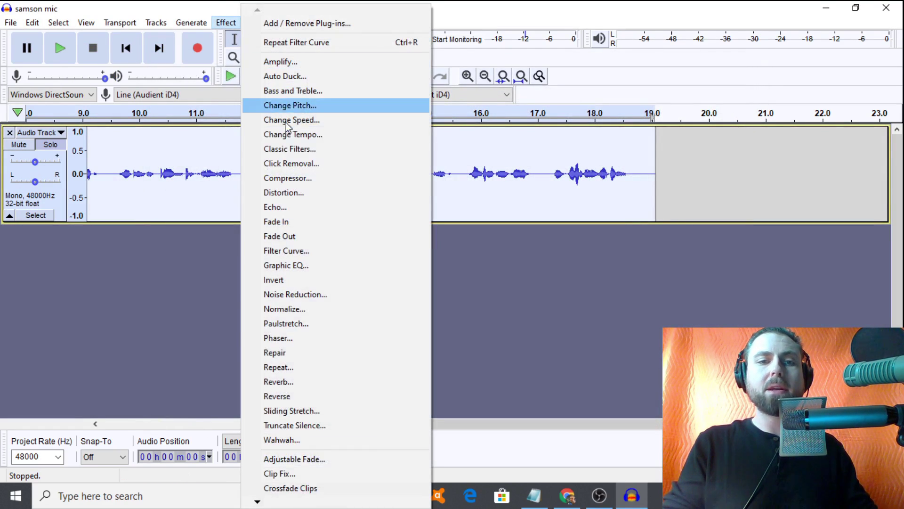
left_click(297, 178)
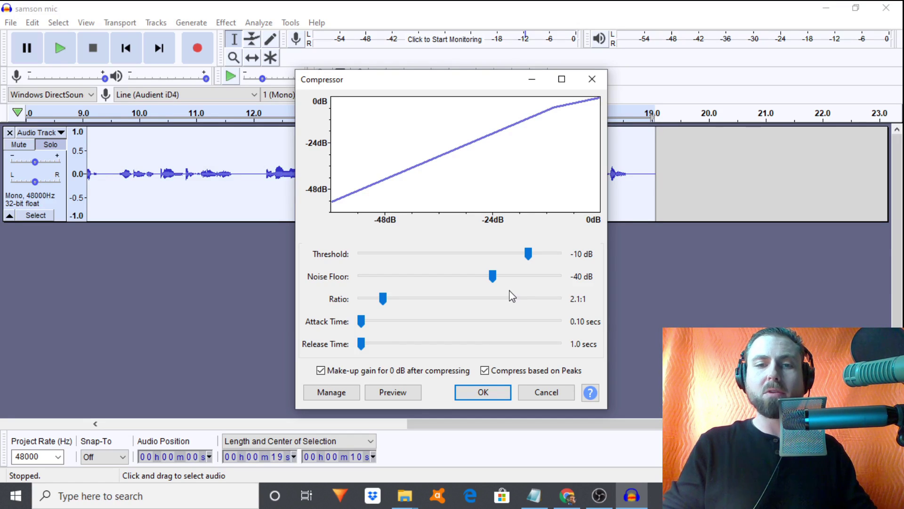
key("Return")
- Apply the Filter Curve effect to the whole track using the user preset Clarity Blue 4
left_click(225, 22)
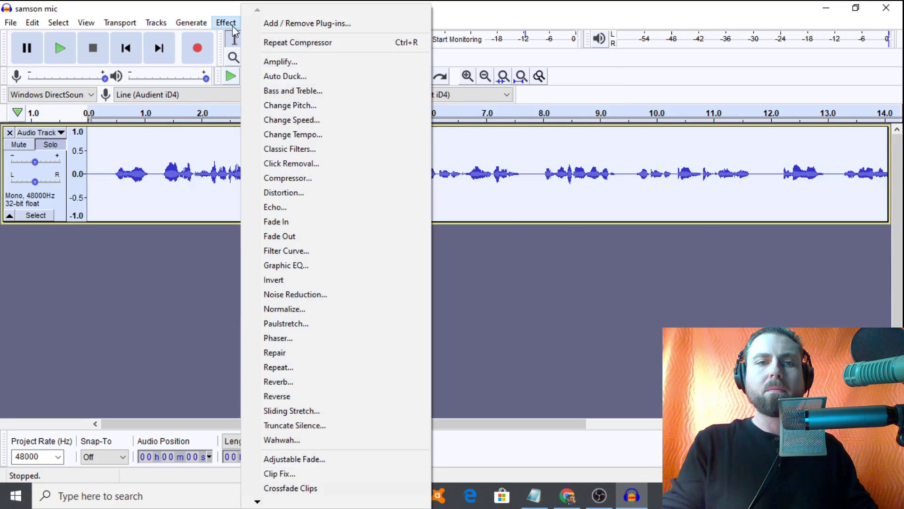
left_click(286, 251)
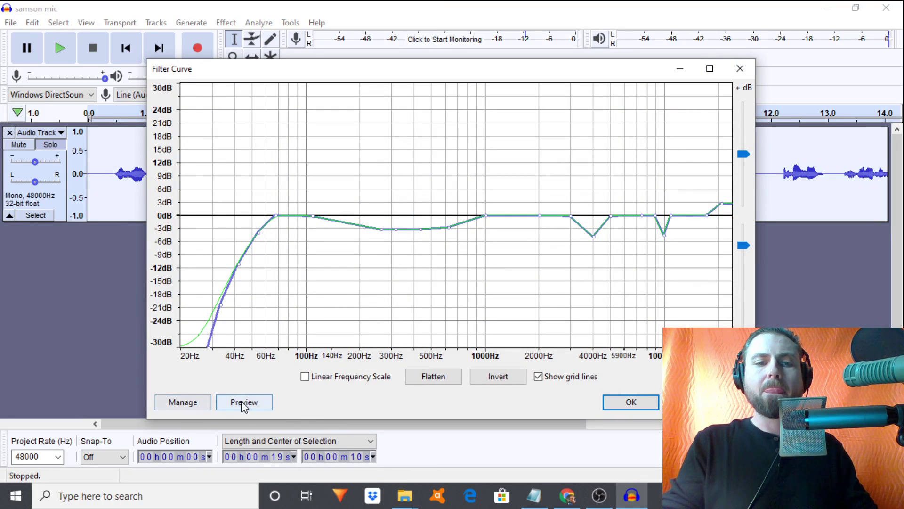
left_click(182, 402)
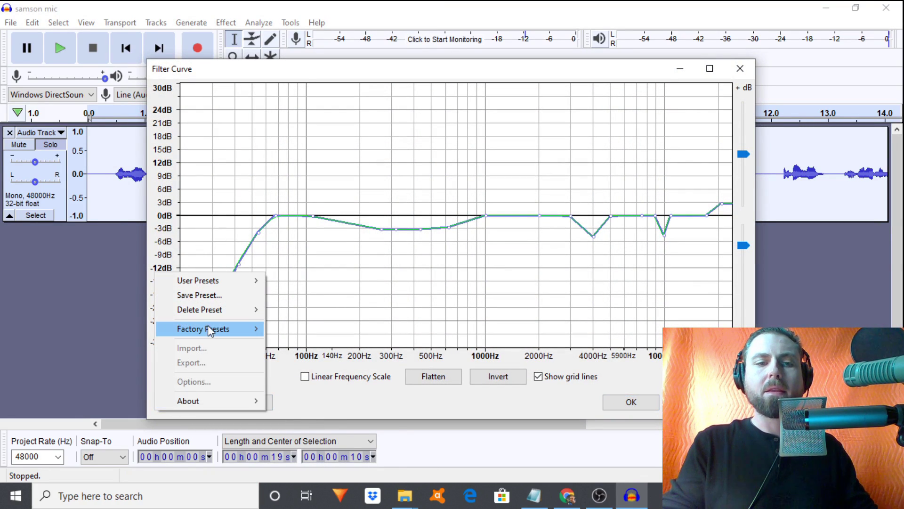
mouse_move(250, 281)
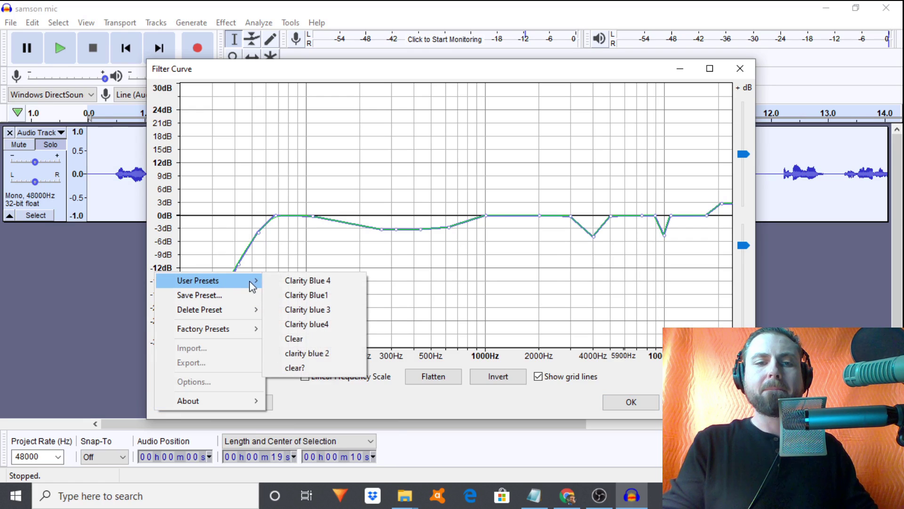
left_click(294, 281)
left_click(631, 401)
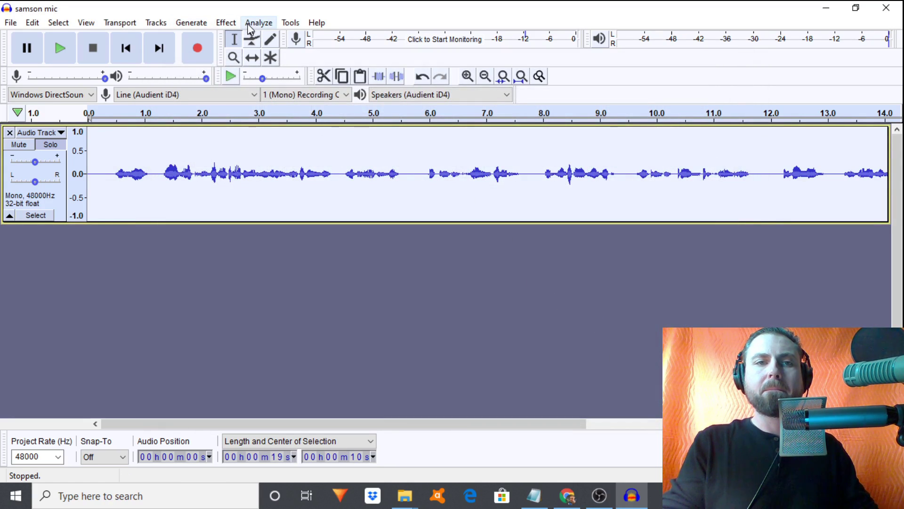
- Compress the whole filtered track using the Compressor's existing settings
left_click(226, 23)
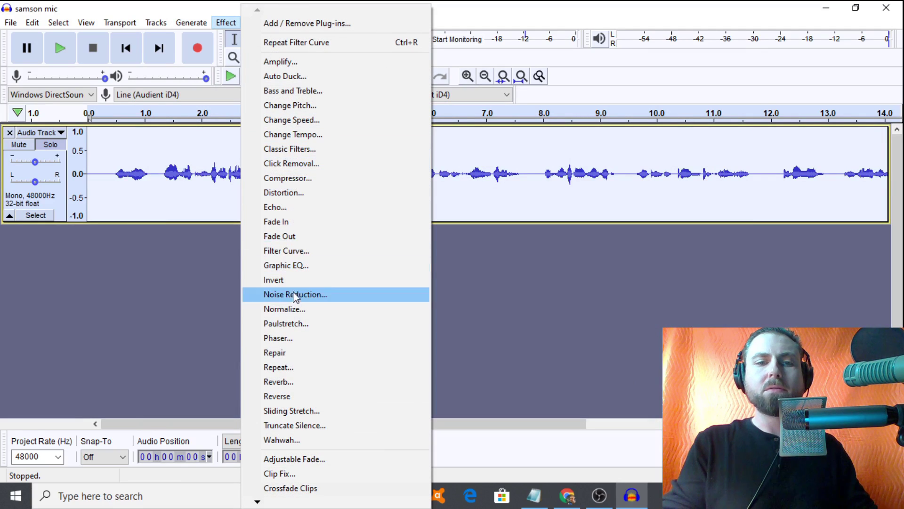
left_click(302, 178)
key("Return")
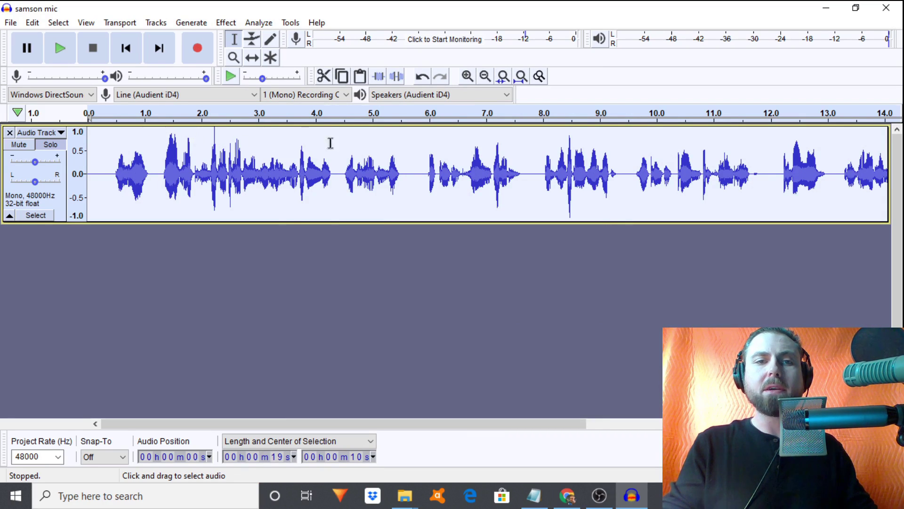
- Normalize the whole compressed track using the effect's existing settings
left_click_drag(331, 142, 421, 144)
left_click(559, 145)
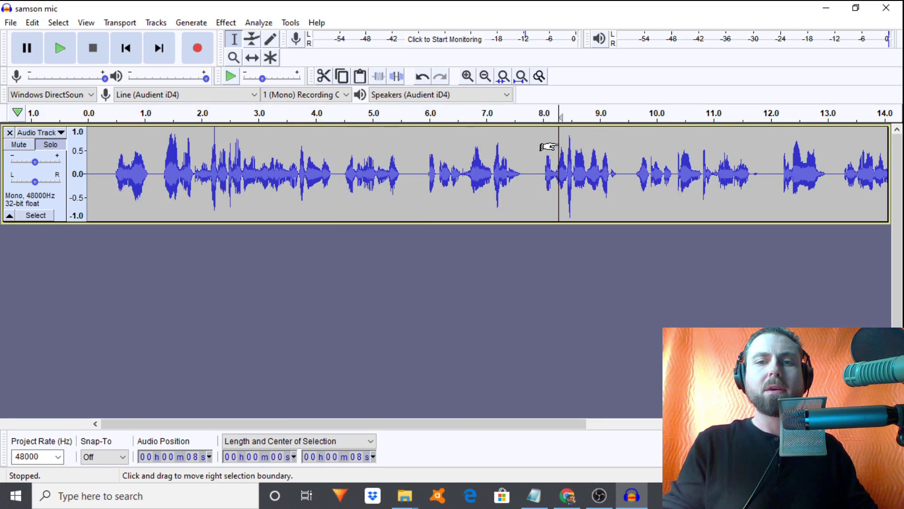
left_click(236, 144)
left_click(226, 22)
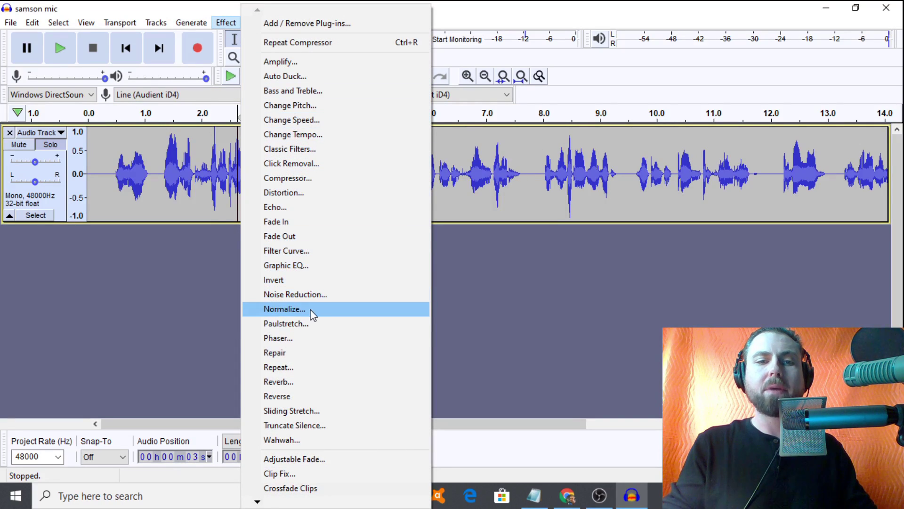
left_click(284, 309)
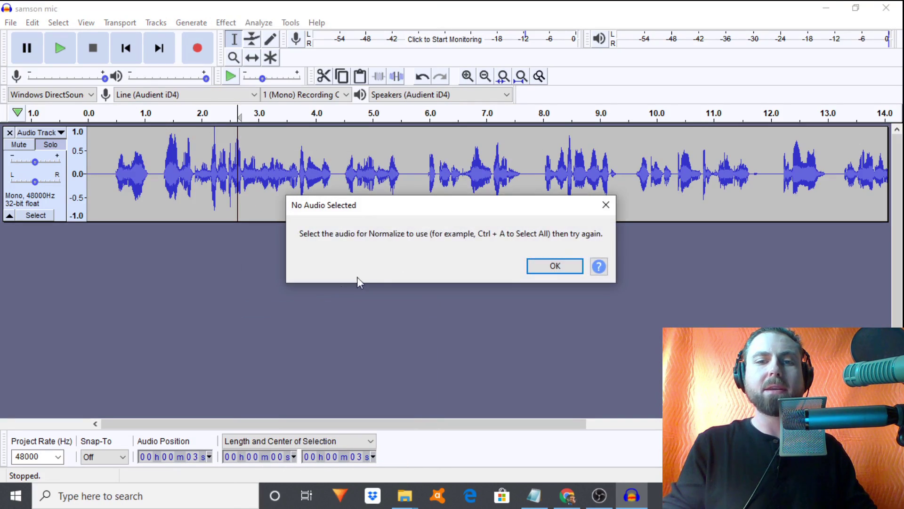
left_click(551, 267)
key("ctrl+a")
left_click(236, 25)
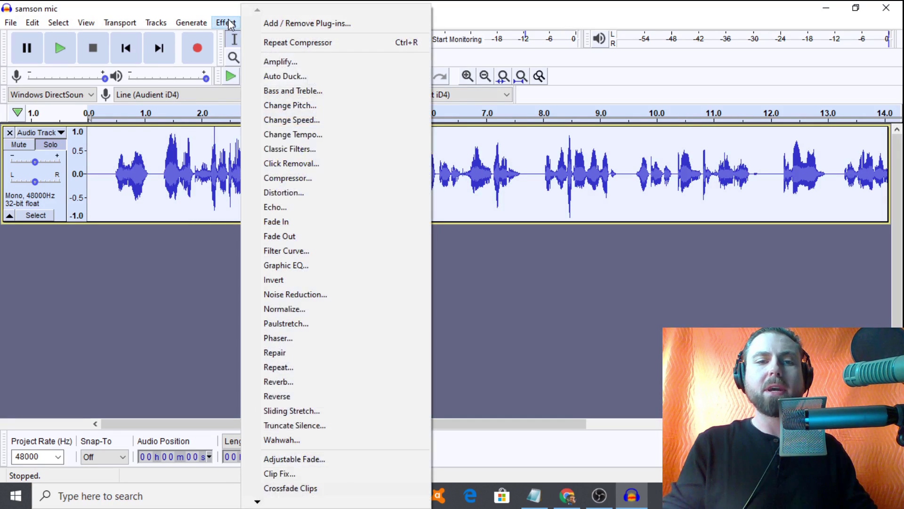
left_click(286, 309)
key("Return")
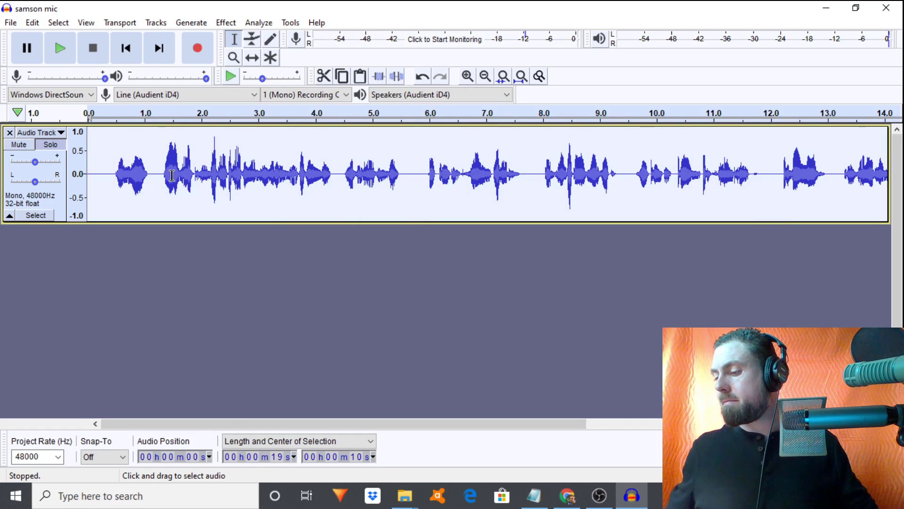
- Play back the normalized track from the start and replay the passage around 11 seconds
key("space")
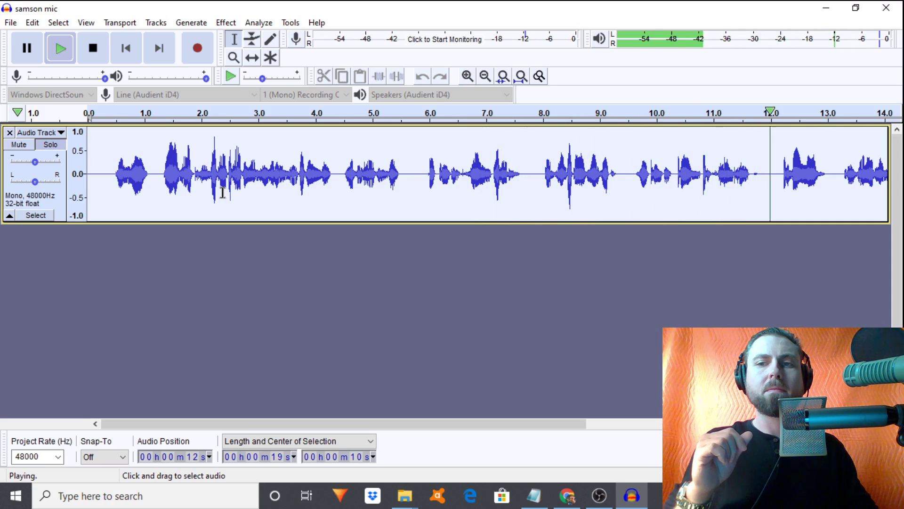
key("space")
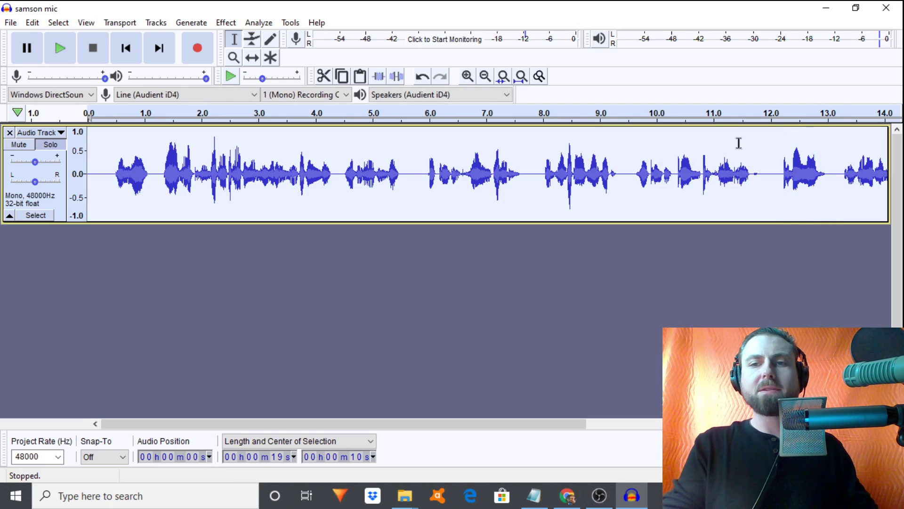
left_click(707, 188)
key("space")
left_click(718, 188)
key("space")
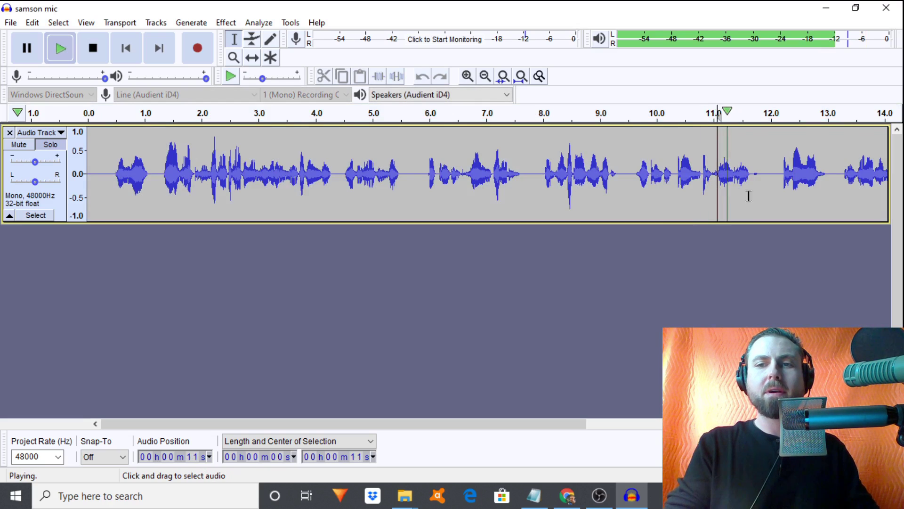
key("space")
- Try to soften the small noise at about 11.7 to 11.9 seconds with Amplify at -2.9 dB and replay the passage
left_click_drag(754, 193, 766, 195)
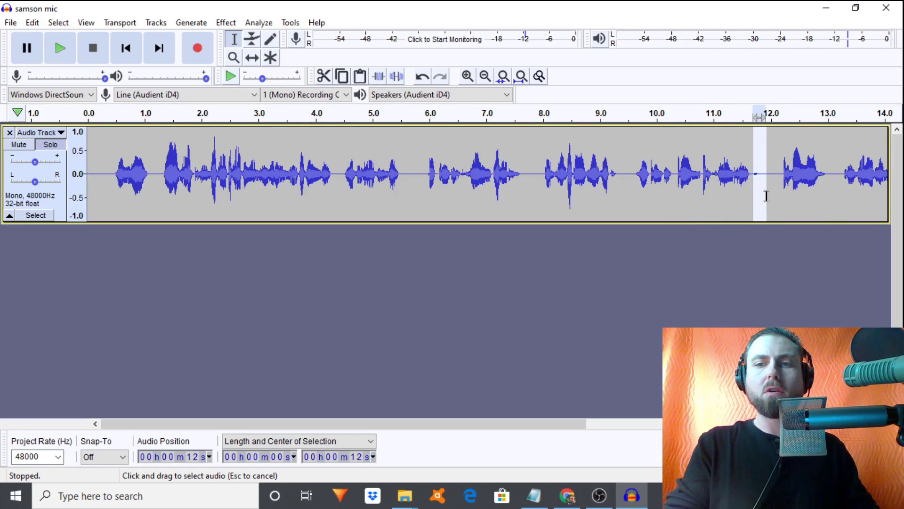
key("space")
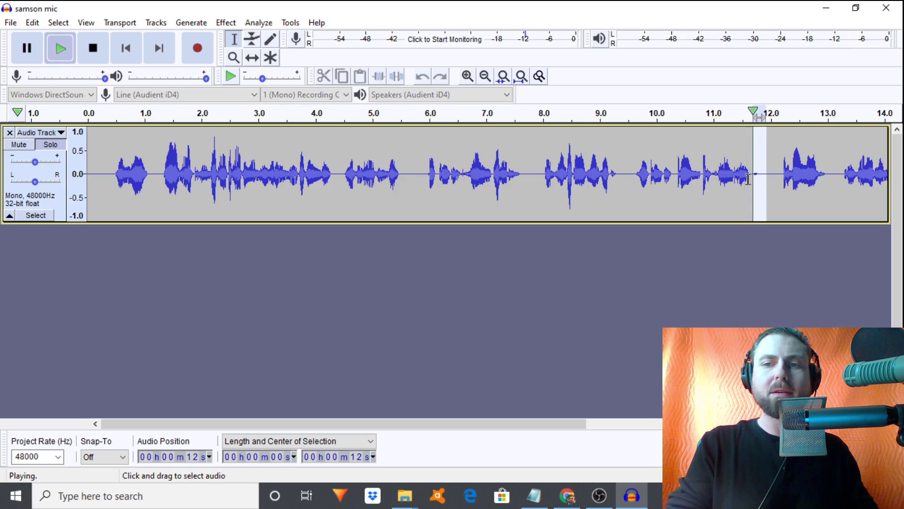
left_click(226, 24)
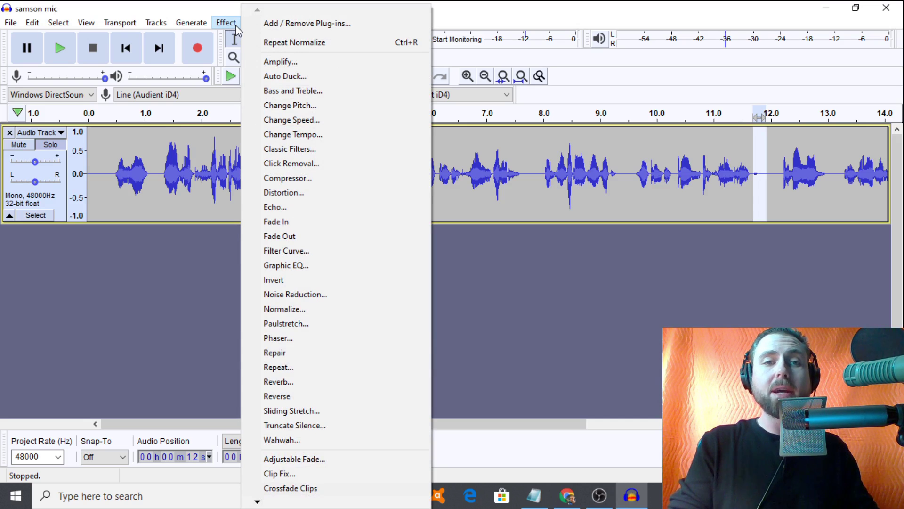
left_click(267, 68)
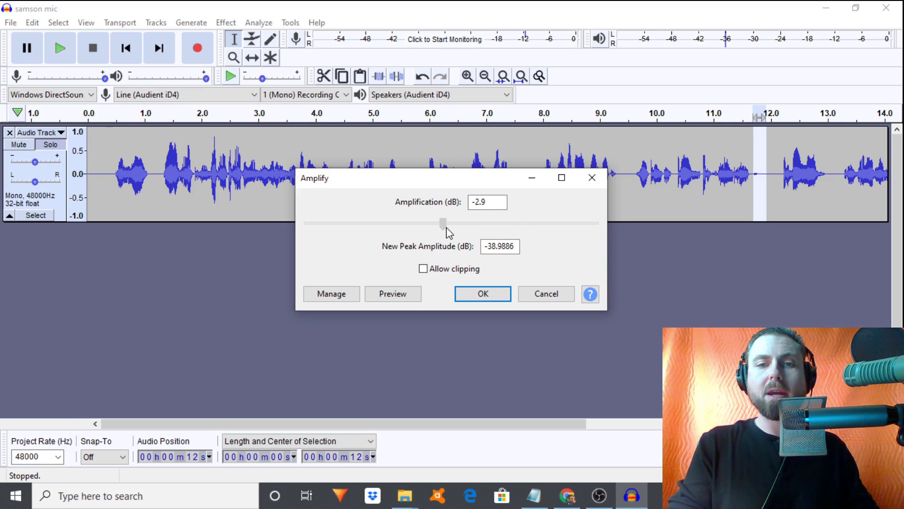
left_click(482, 297)
left_click(691, 197)
key("space")
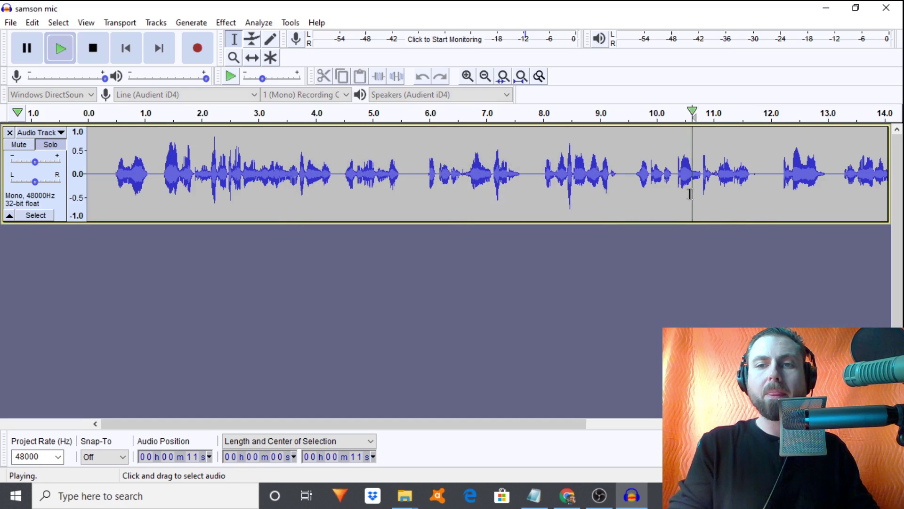
key("space")
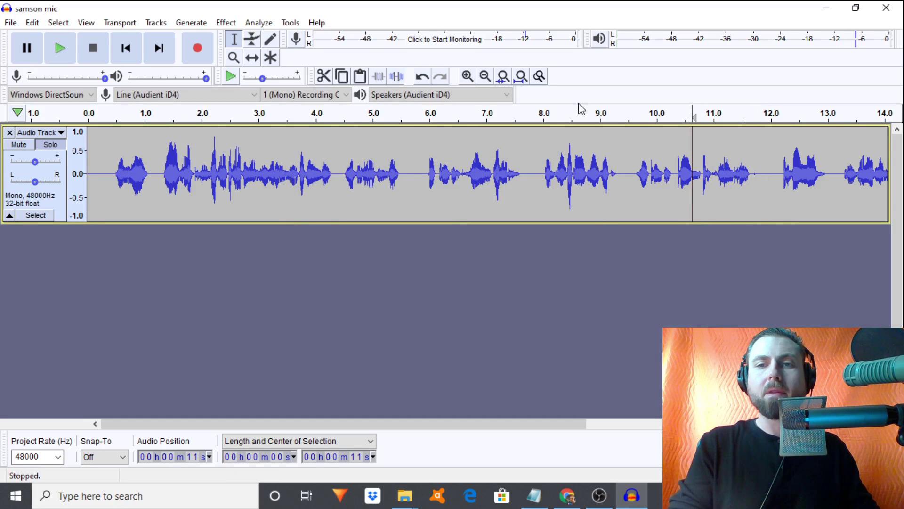
- Undo the Amplify effect and replay the passage from about 11.2 seconds
left_click(39, 24)
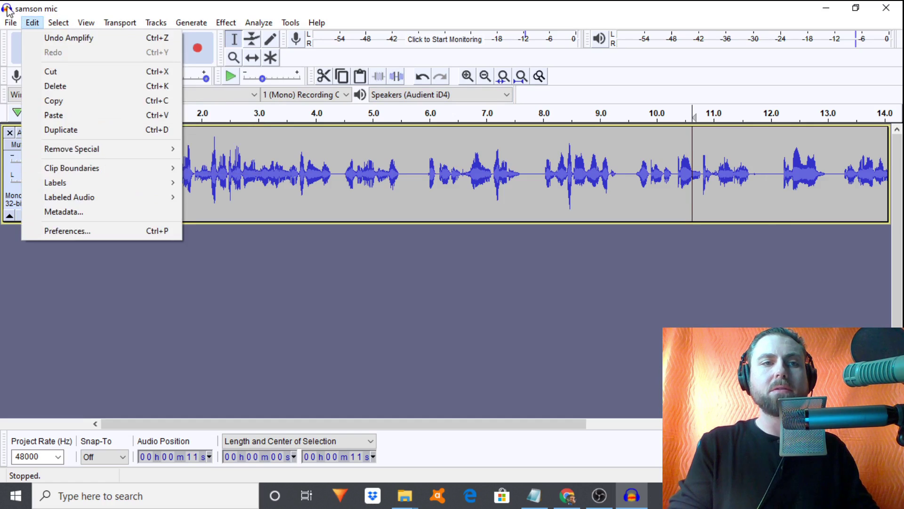
left_click(43, 37)
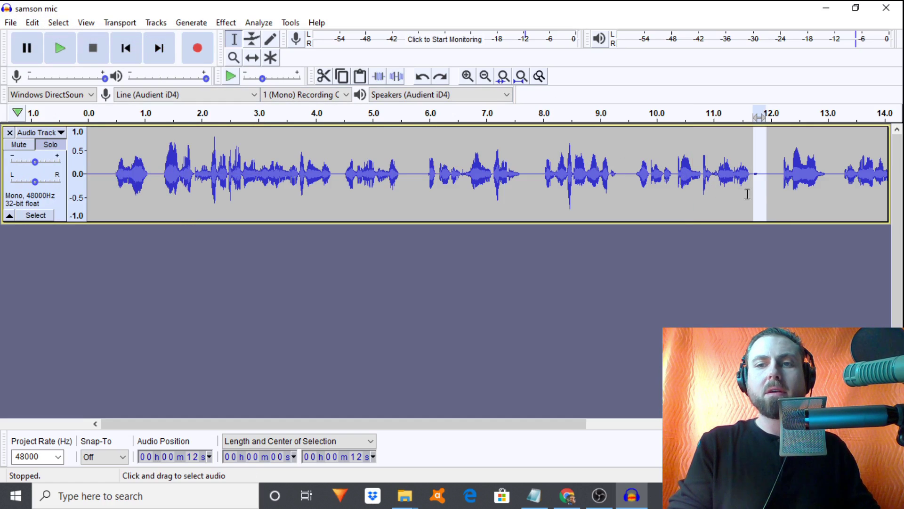
left_click(724, 193)
key("space")
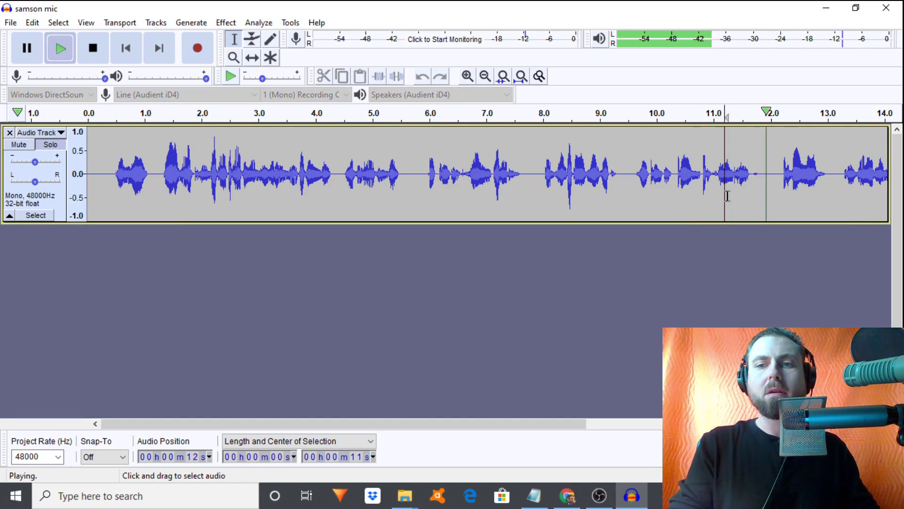
key("space")
- Redo the Amplify effect to hear the difference from about 10.6 seconds, and undo it again
left_click(32, 23)
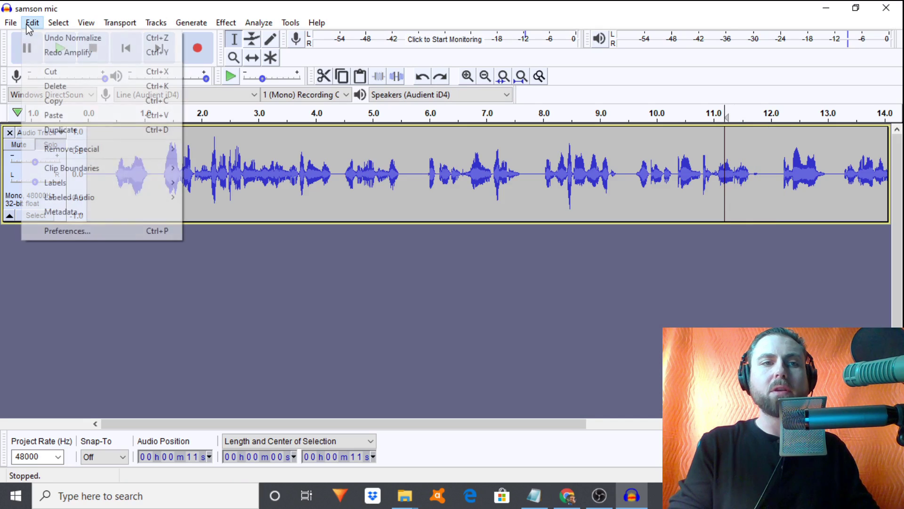
left_click(56, 53)
key("space")
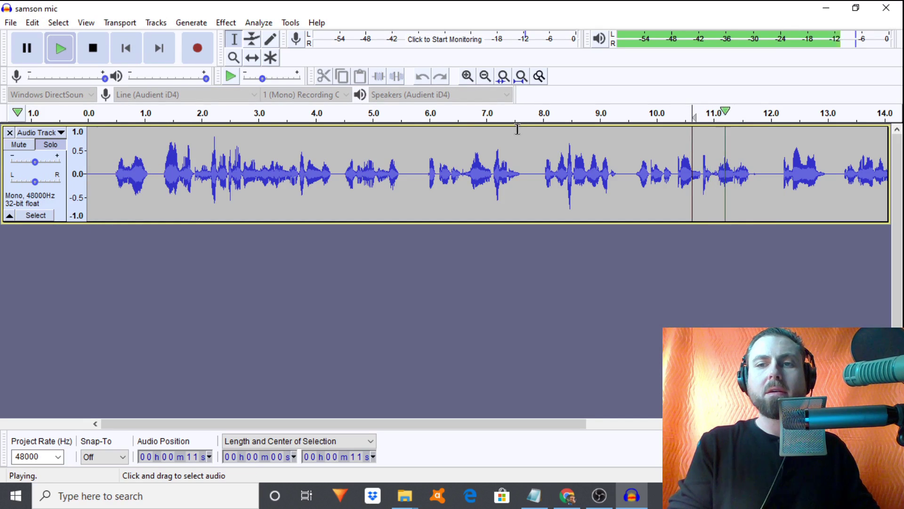
left_click(92, 48)
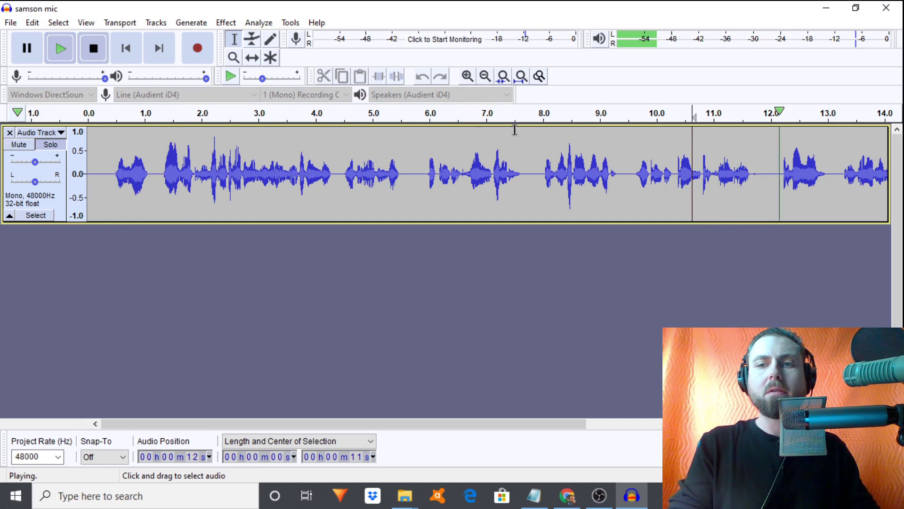
left_click(32, 23)
left_click(50, 38)
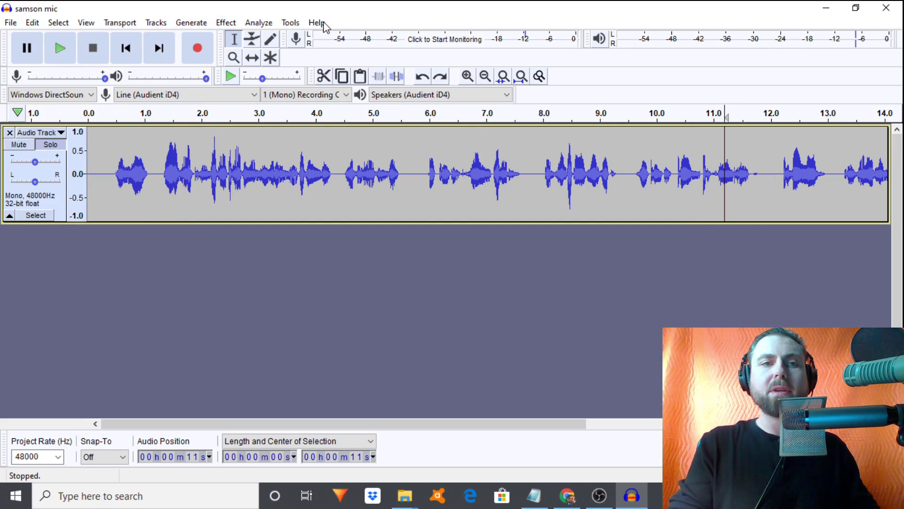
- Apply a Fade Out to the small noise at about 11.7 to 11.9 seconds and replay from about 11 seconds
left_click_drag(751, 186, 764, 183)
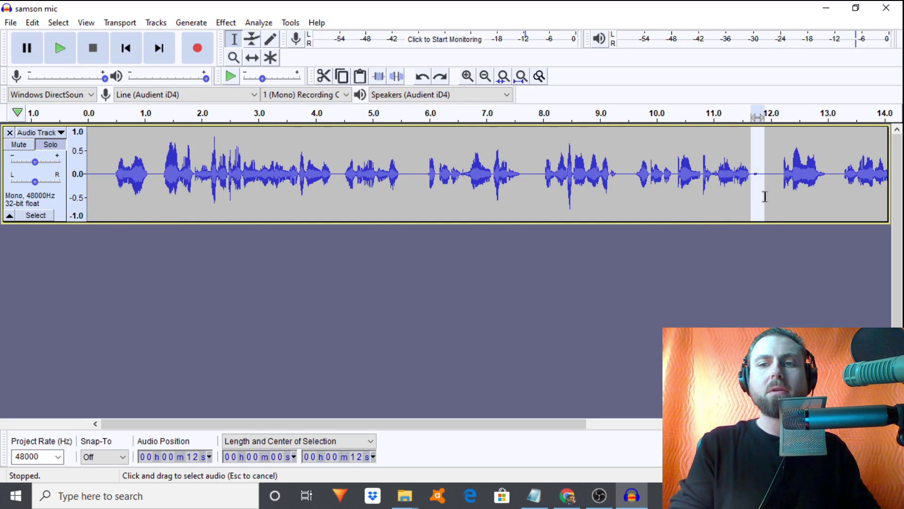
key("space")
left_click(226, 23)
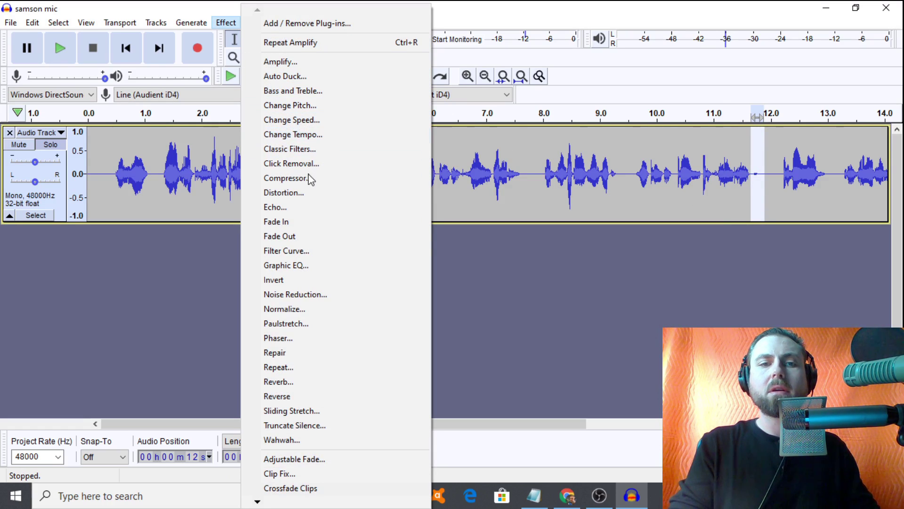
left_click(313, 235)
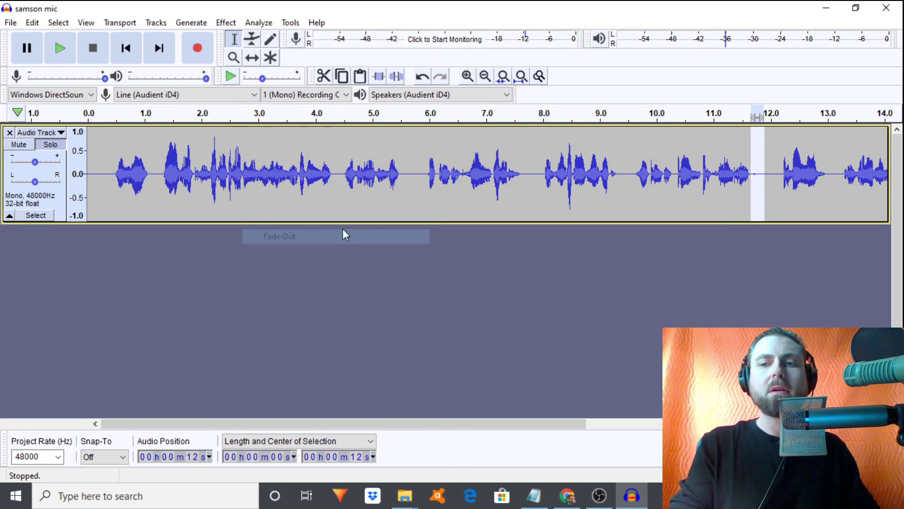
left_click(713, 180)
key("space")
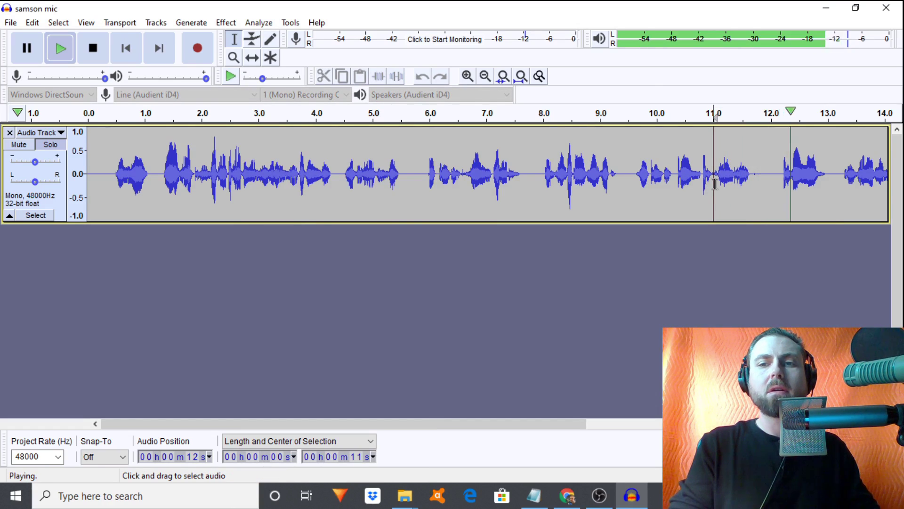
key("space")
- Play back from about 9.3 seconds, and select and audition the residual noise at about 11.6 to 11.8 seconds
left_click(615, 191)
key("space")
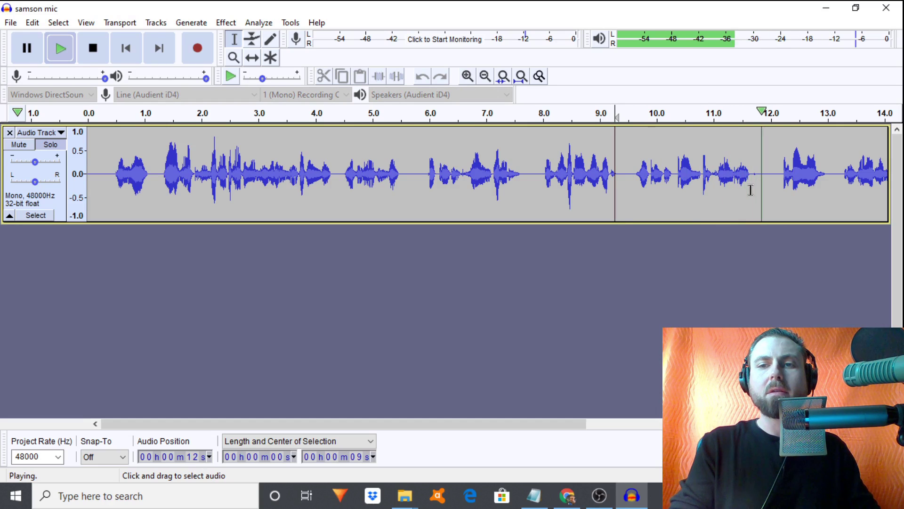
key("space")
left_click_drag(749, 191, 760, 195)
key("space")
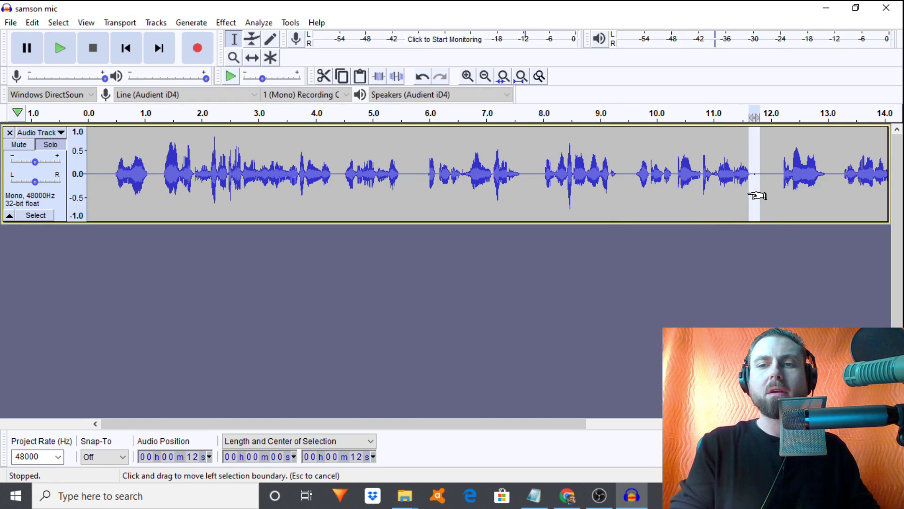
key("space")
left_click_drag(751, 196, 749, 196)
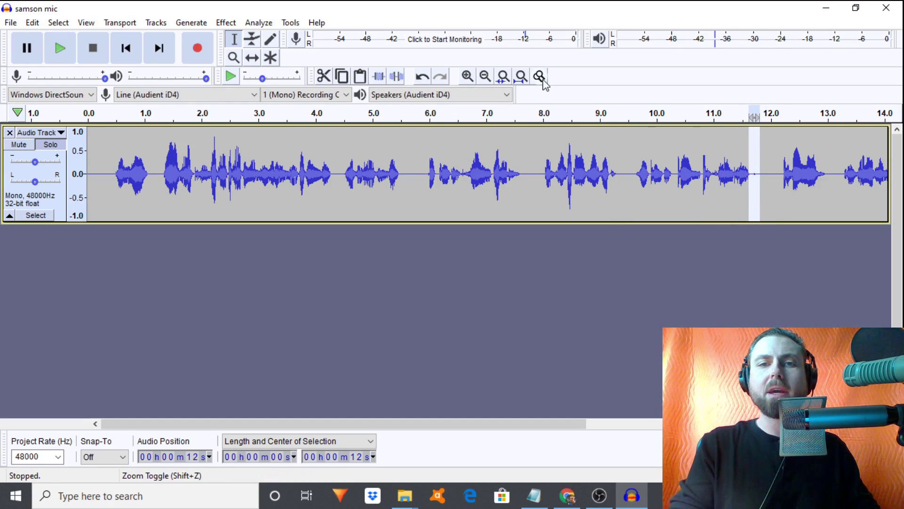
- Repeat the Fade Out on the residual noise at about 11.67 to 11.82 seconds and replay from about 11.3 seconds
left_click(468, 75)
left_click(468, 76)
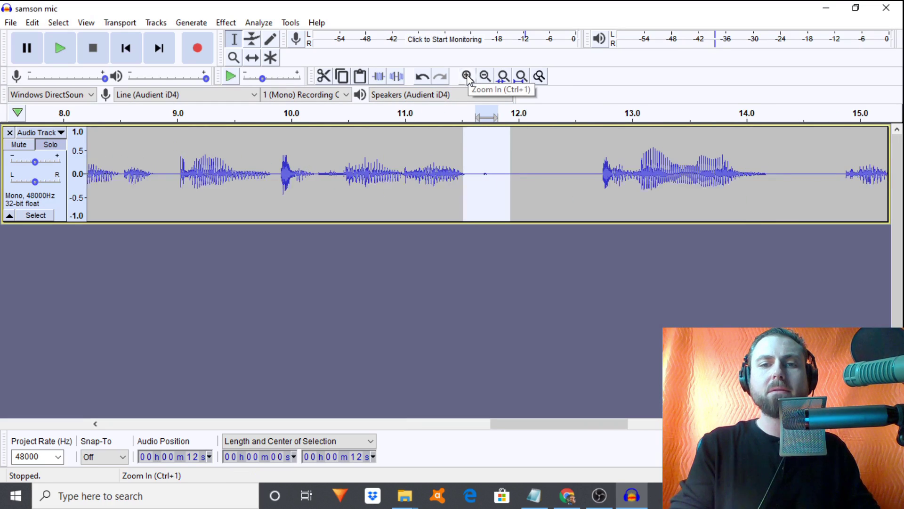
left_click_drag(463, 196, 484, 196)
key("space")
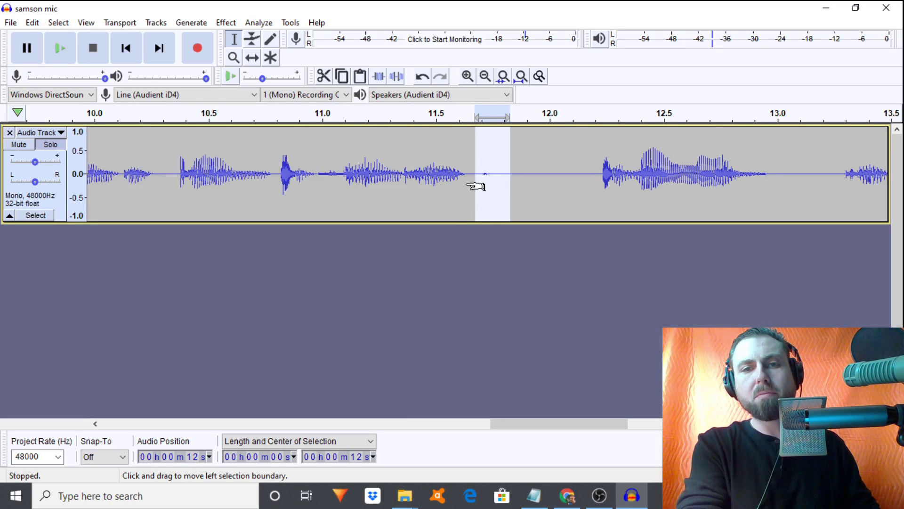
left_click(393, 188)
key("space")
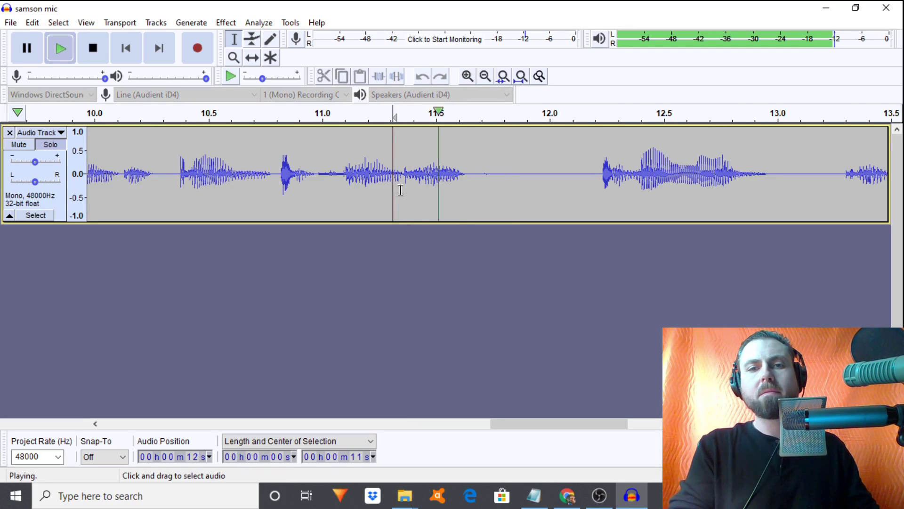
key("space")
key("space")
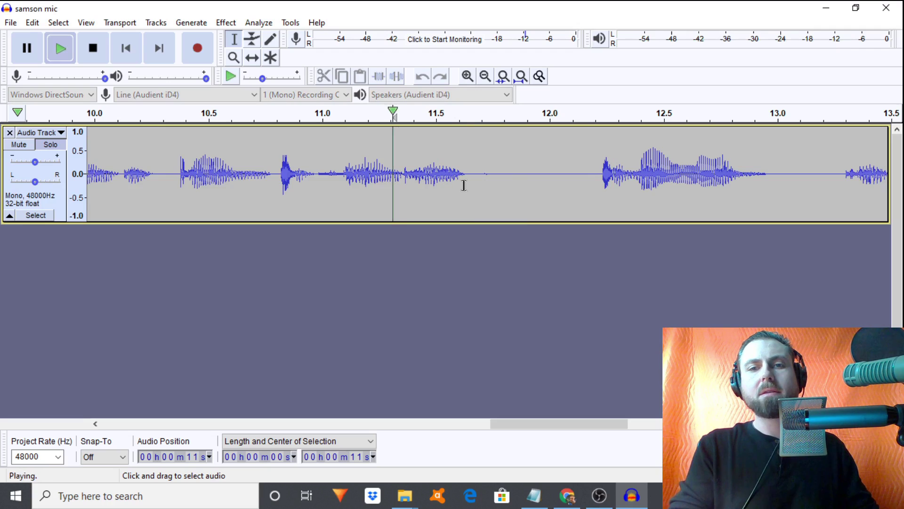
key("space")
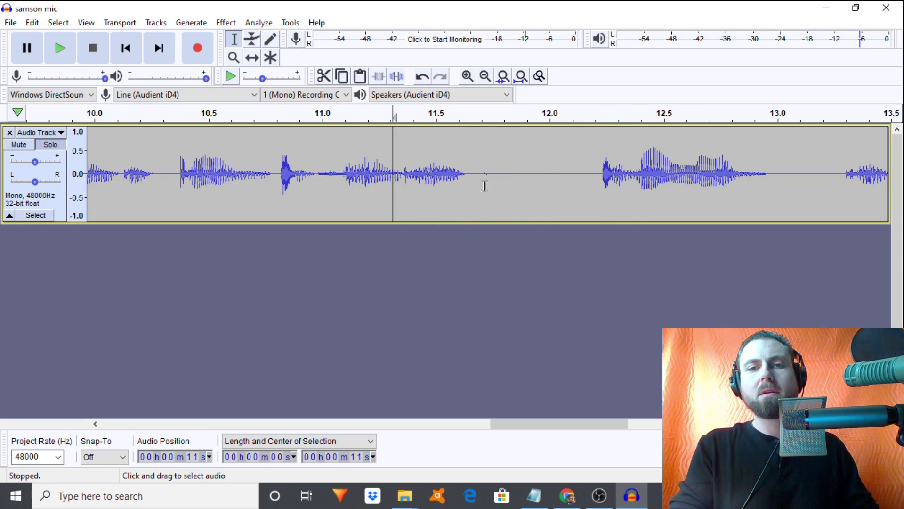
- Fade out the remaining noise at about 11.66 to 11.87 seconds again and replay from about 10.75 seconds
left_click_drag(481, 185, 520, 191)
key("space")
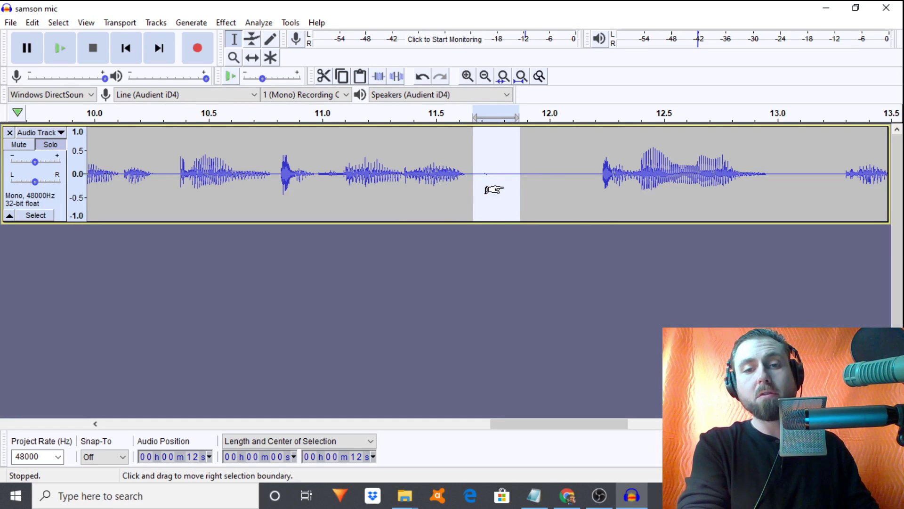
left_click(265, 206)
key("space")
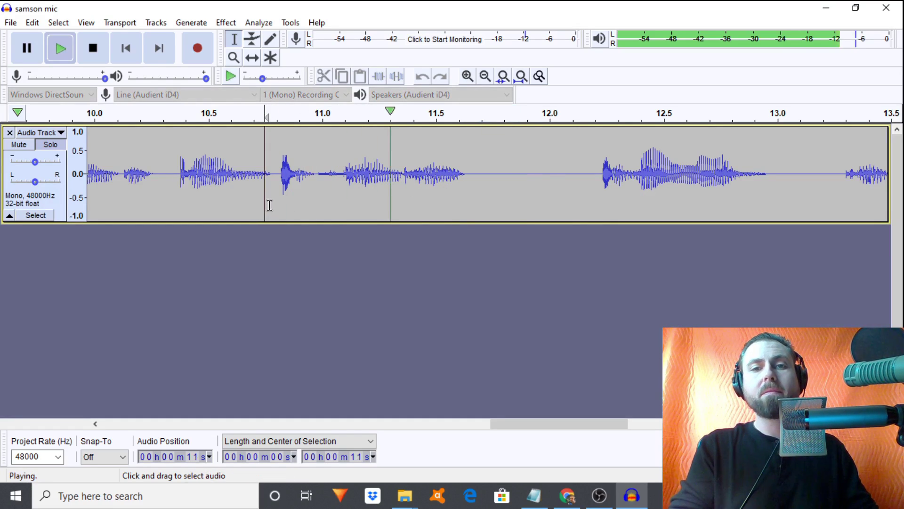
- Stop playback, and select and audition the residual noise at about 11.64 to 11.87 seconds
key("space")
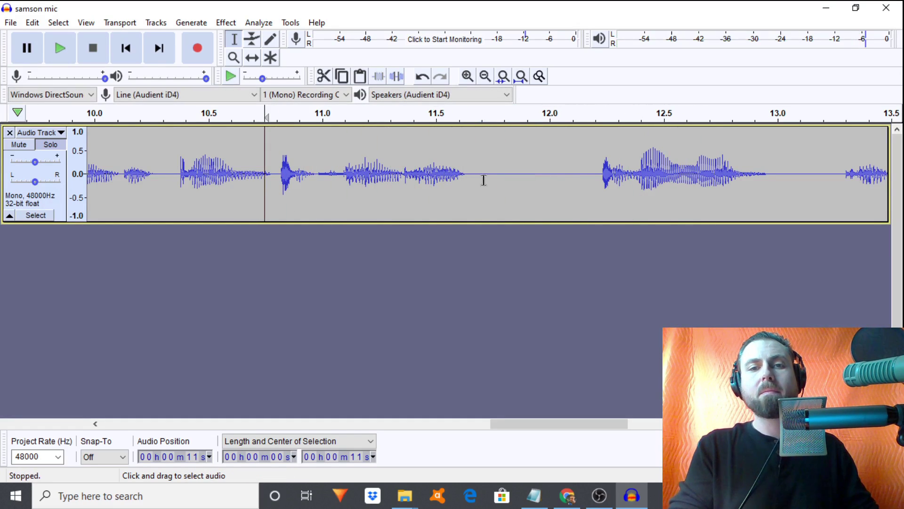
left_click_drag(469, 186, 520, 188)
key("space")
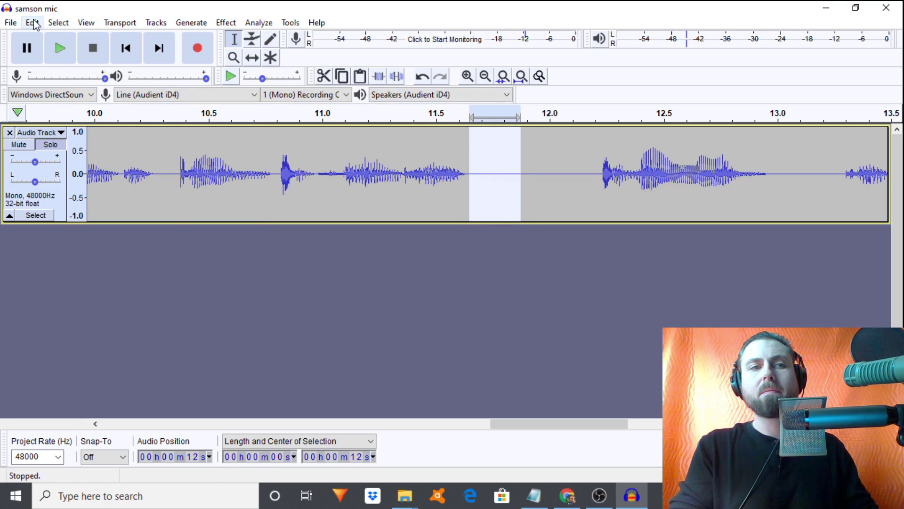
- Undo the repeated Fade Outs on the small noise at about 11.65 to 11.9 seconds
left_click(32, 23)
left_click(43, 38)
left_click(32, 23)
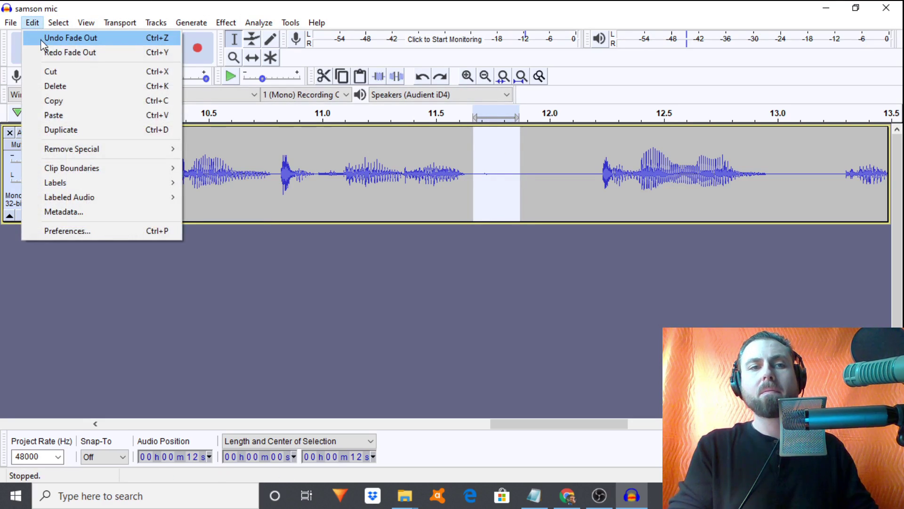
left_click(41, 40)
left_click(32, 23)
left_click(44, 40)
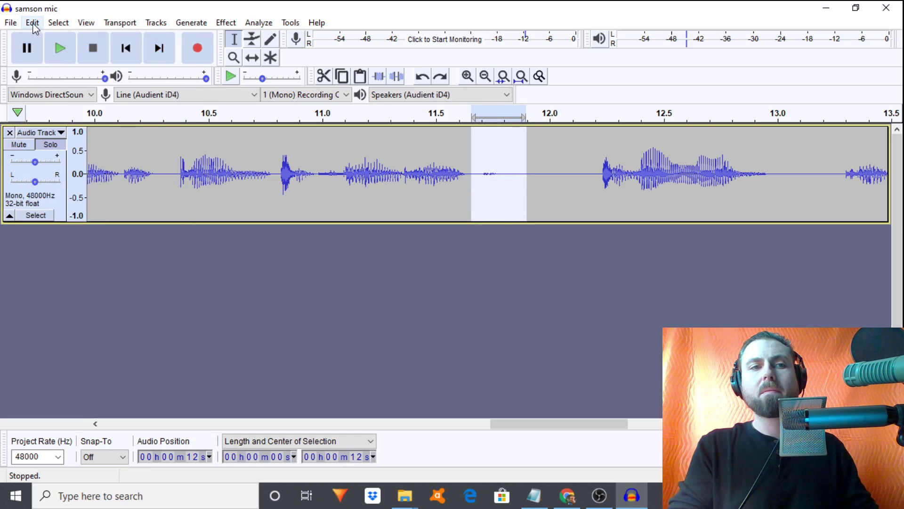
left_click(33, 23)
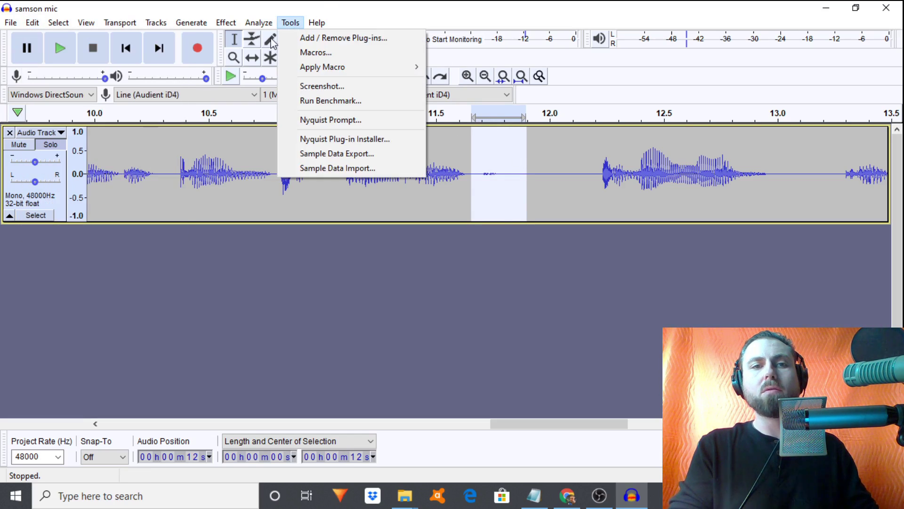
- Reduce the selected noise at about 11.65 to 11.9 seconds by about 4.7 dB with Amplify and replay from about 11.2 seconds
mouse_move(226, 23)
left_click(244, 65)
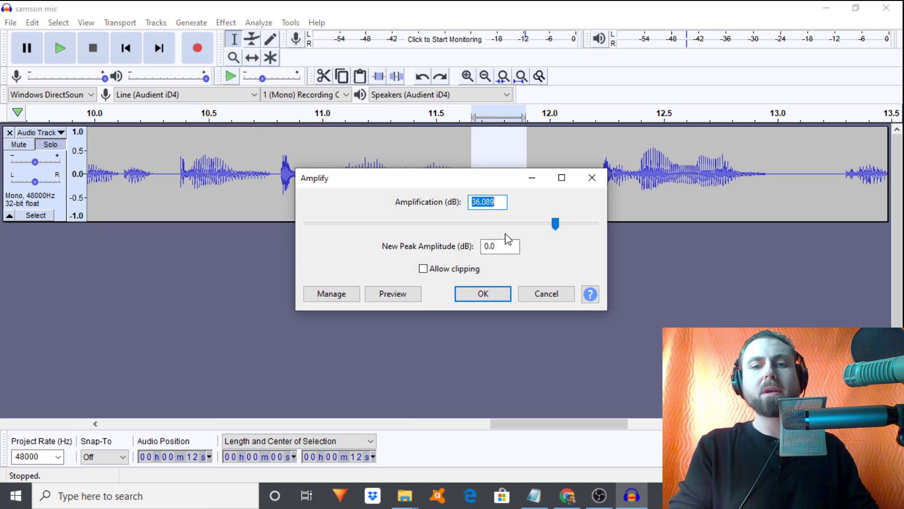
left_click_drag(556, 224, 444, 223)
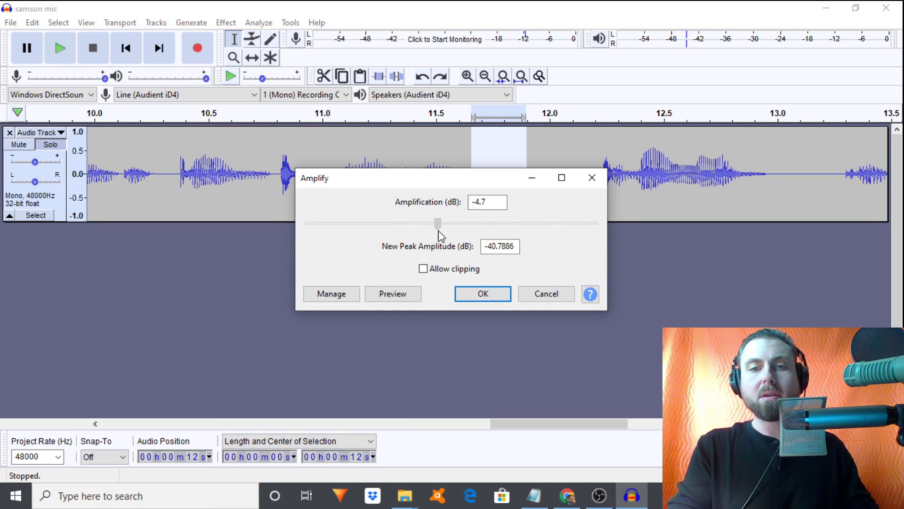
left_click(474, 299)
left_click(362, 198)
key("space")
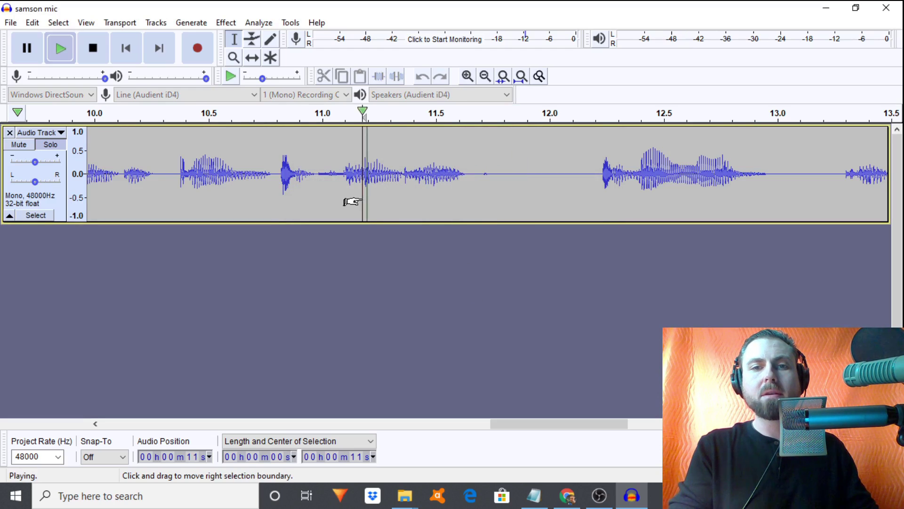
key("space")
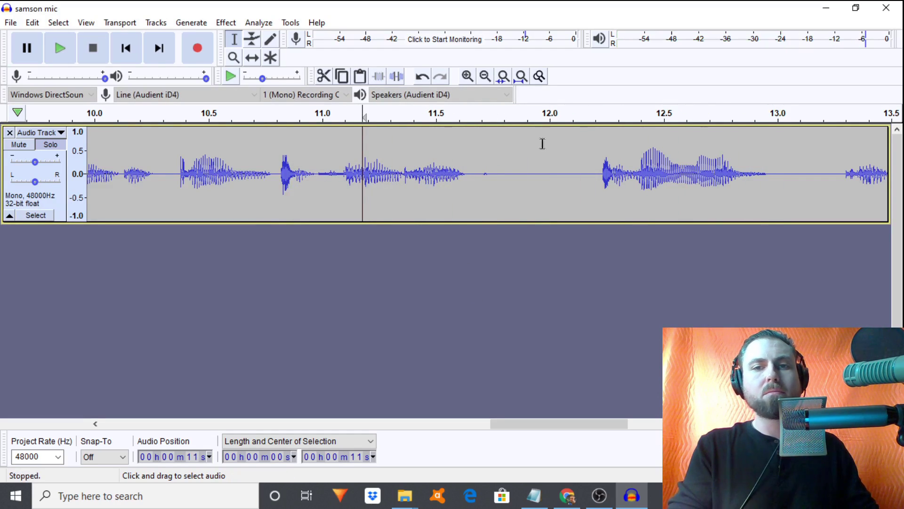
- Play back the remainder of the recording from about 11.9 seconds
left_click(485, 77)
left_click(485, 76)
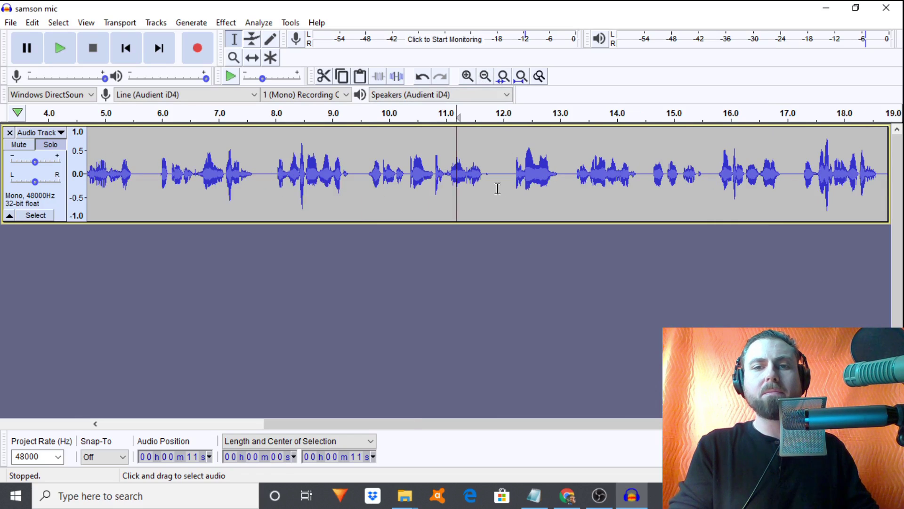
left_click(498, 191)
key("space")
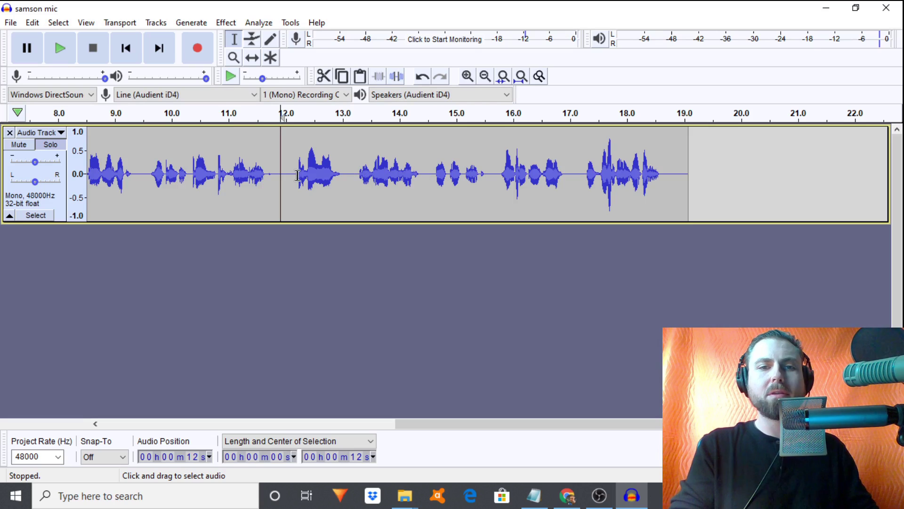
- Select the whole track and review the Compressor settings without applying them
key("ctrl+a")
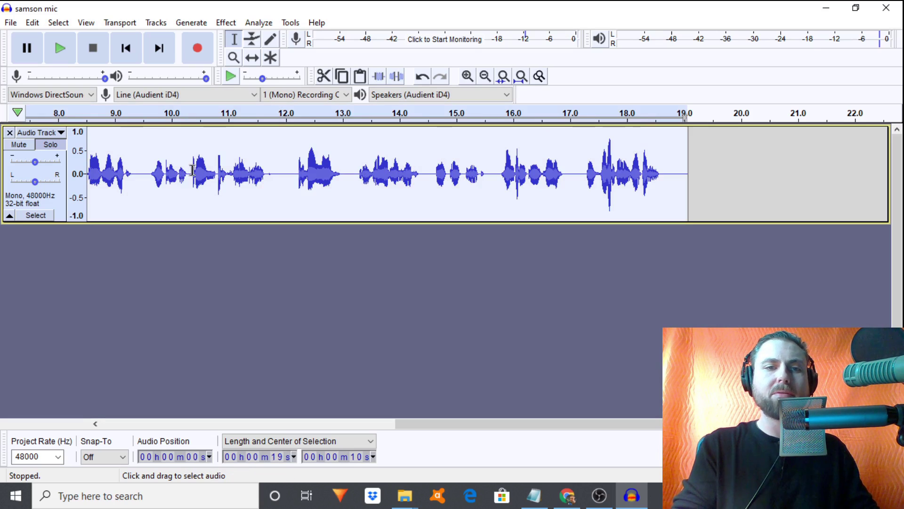
left_click(222, 24)
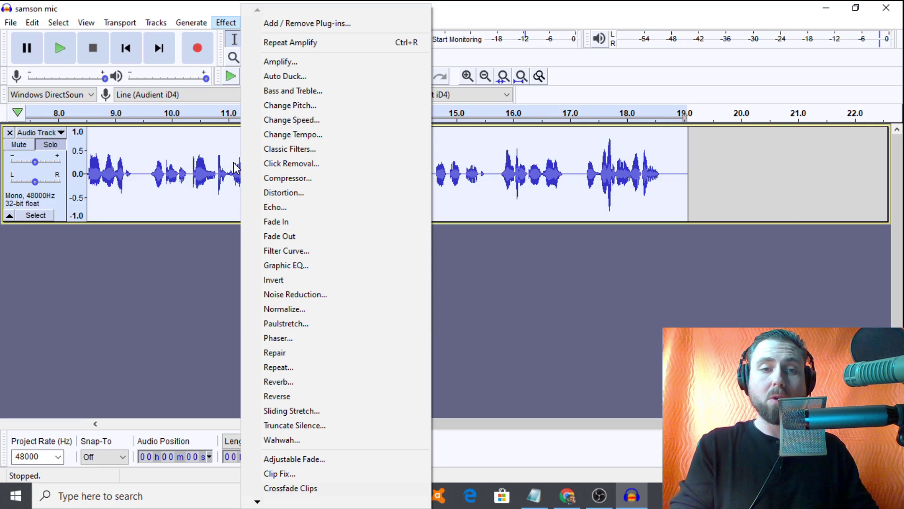
left_click(285, 178)
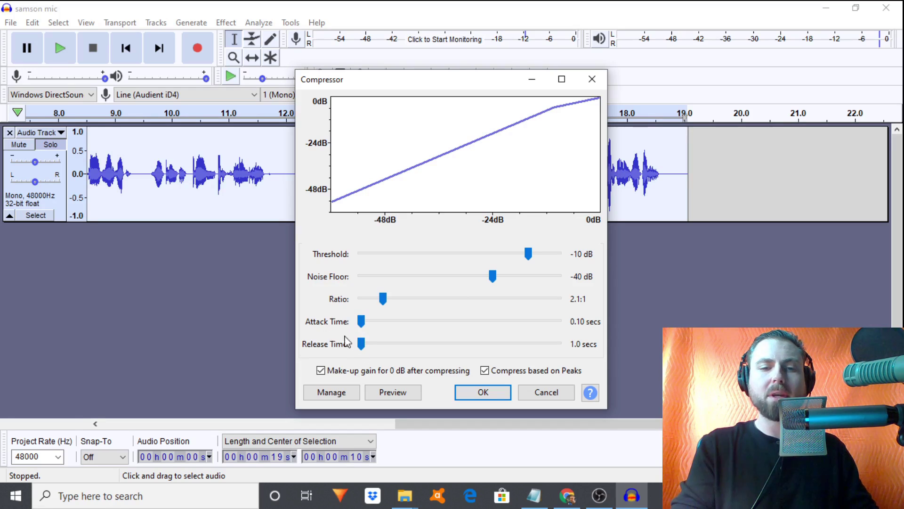
left_click(591, 80)
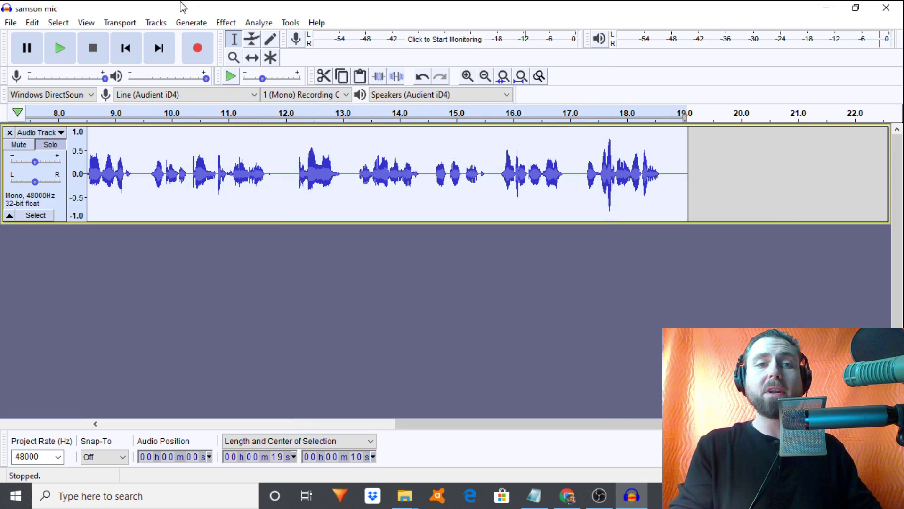
left_click(224, 23)
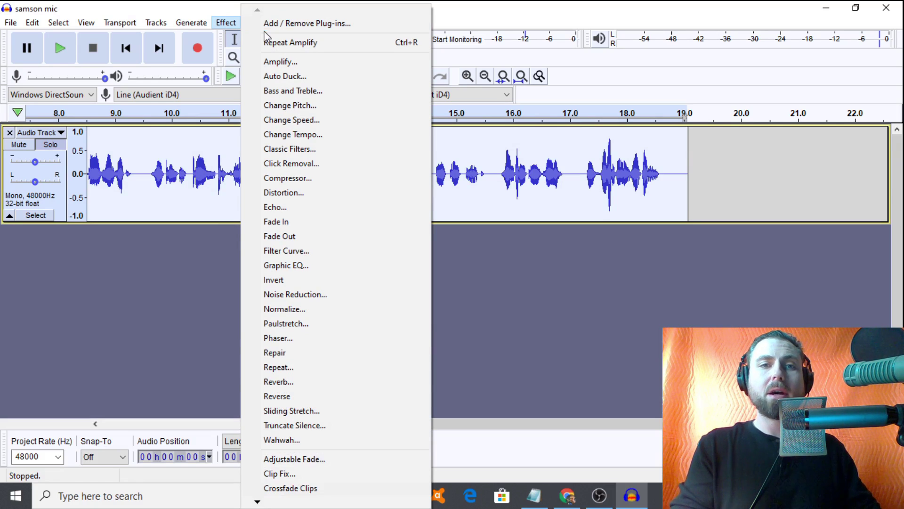
- Step back through the edit history, undoing the Amplify, Normalize, Compressor and Filter Curve effects
mouse_move(32, 23)
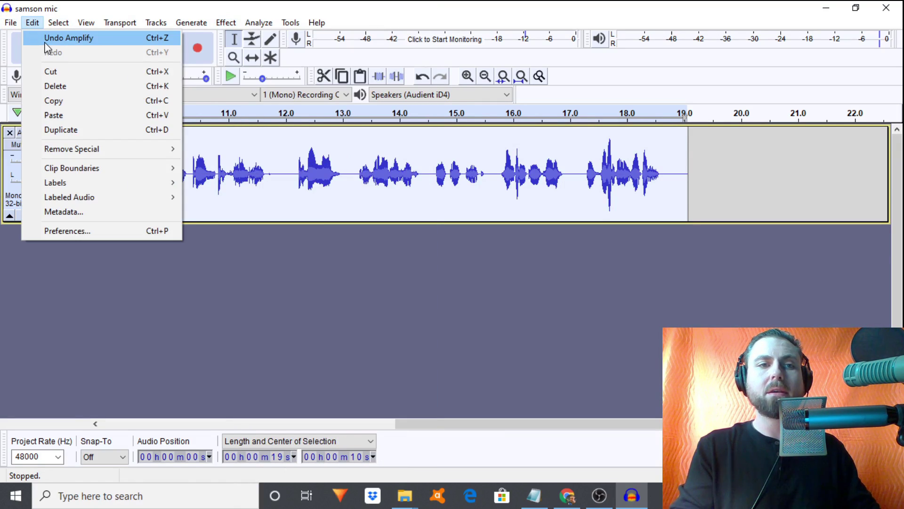
left_click(46, 40)
left_click(32, 22)
left_click(39, 37)
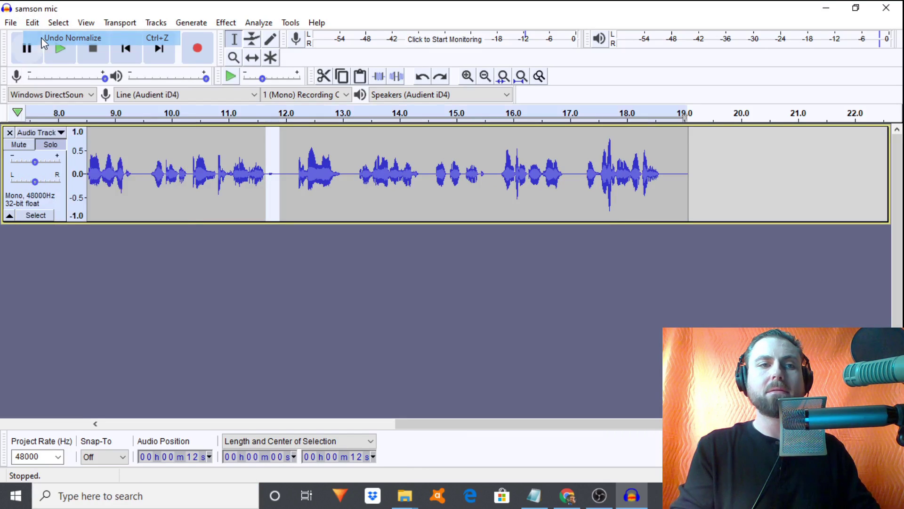
left_click(32, 23)
left_click(39, 36)
left_click(32, 22)
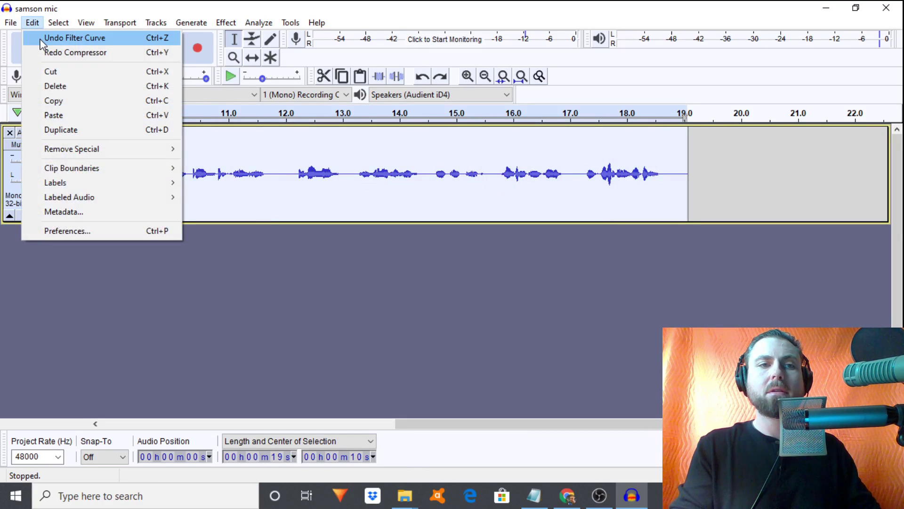
left_click(41, 39)
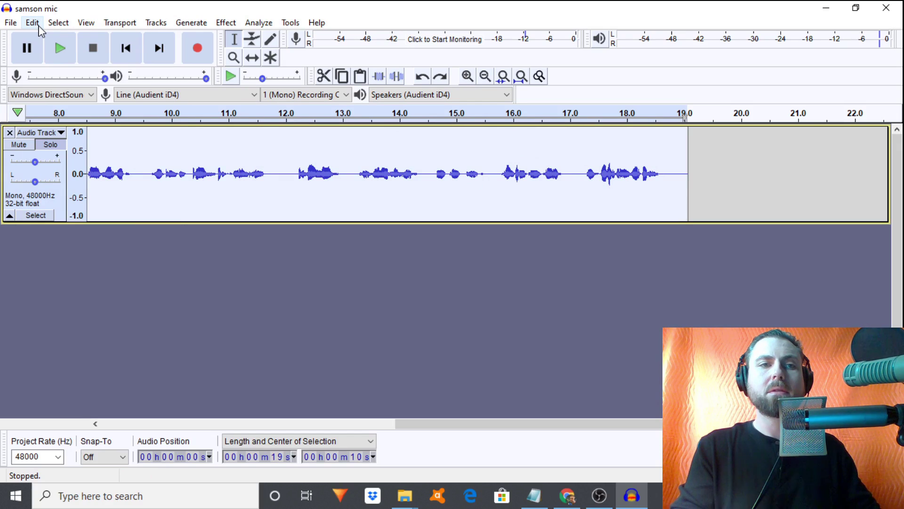
- Redo the Filter Curve and Compressor effects and check the waveform at the beginning of the track
left_click(32, 22)
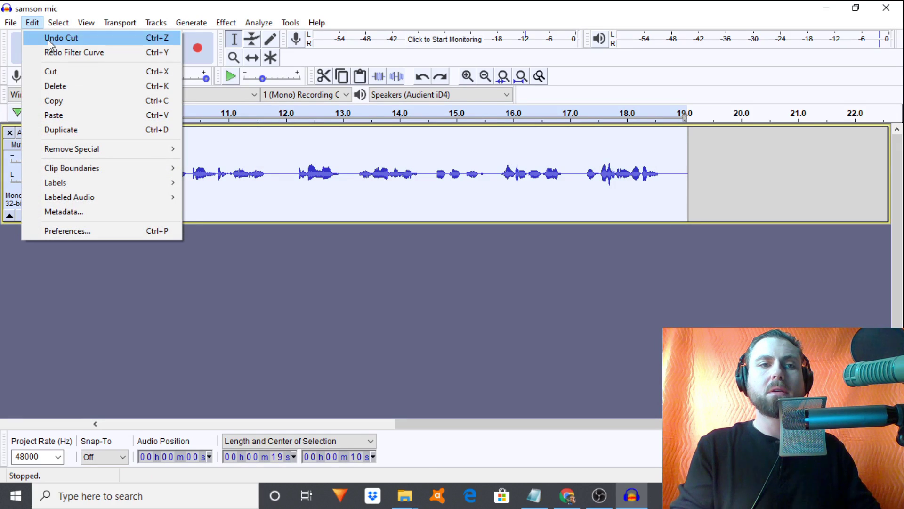
left_click(61, 53)
left_click(32, 26)
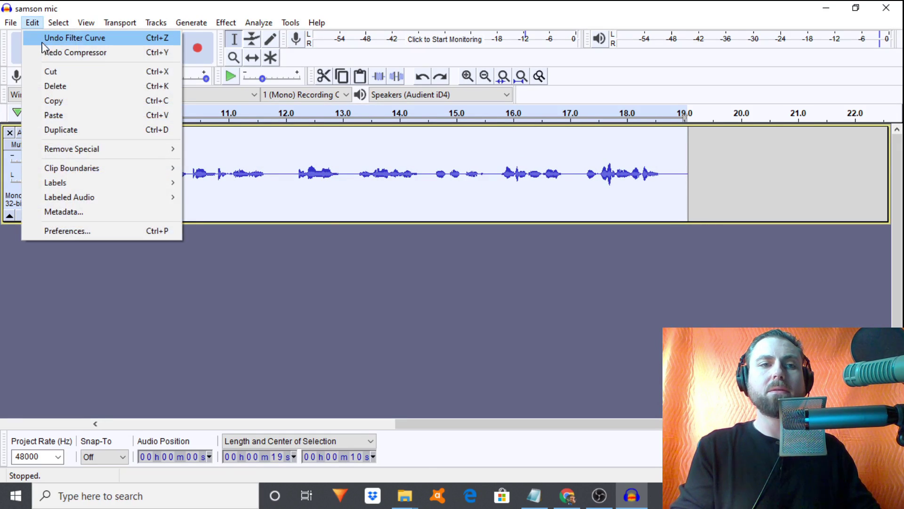
left_click(51, 53)
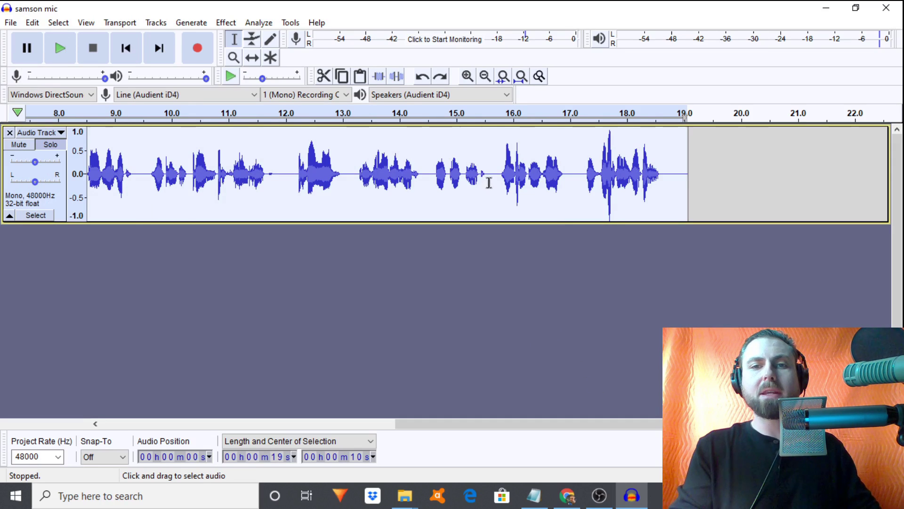
left_click_drag(492, 431, 159, 414)
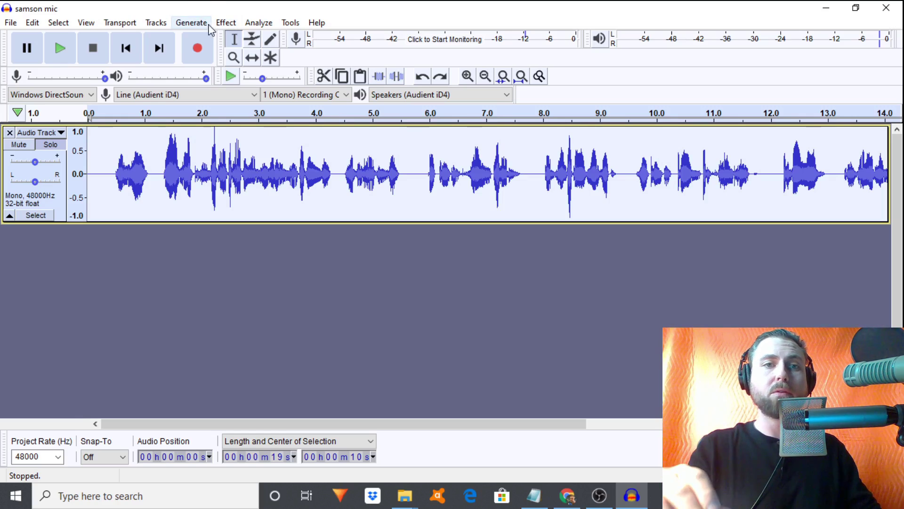
- Apply a Limiter to the whole track with the Hard Limit type, limiting to -2.00 dB
left_click(222, 23)
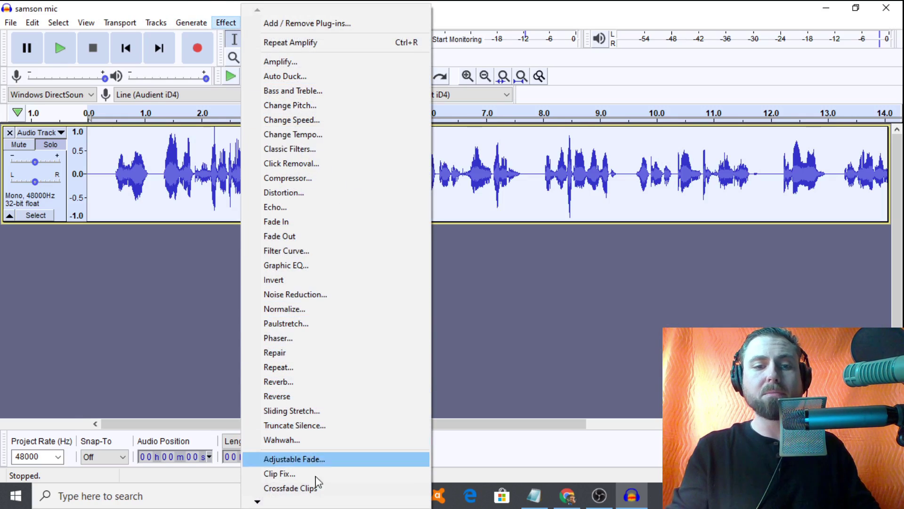
scroll(266, 504, "down", 4)
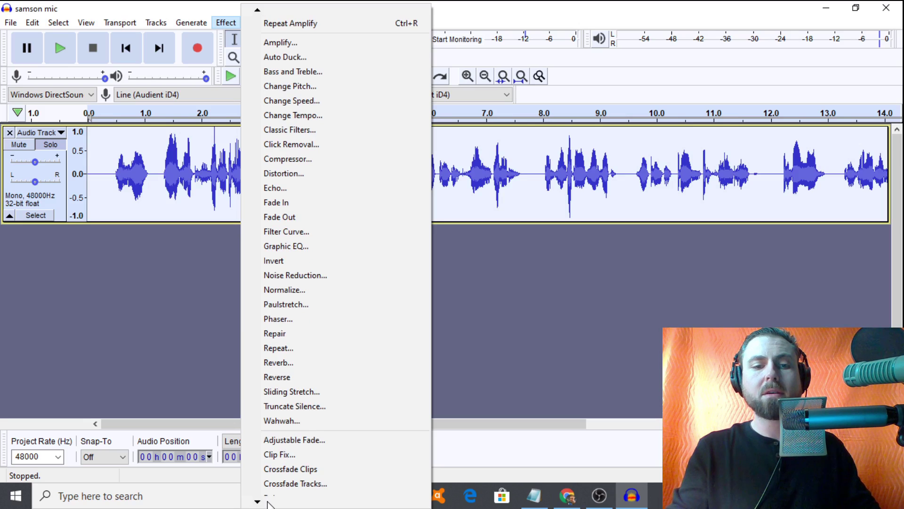
scroll(266, 471, "down", 3)
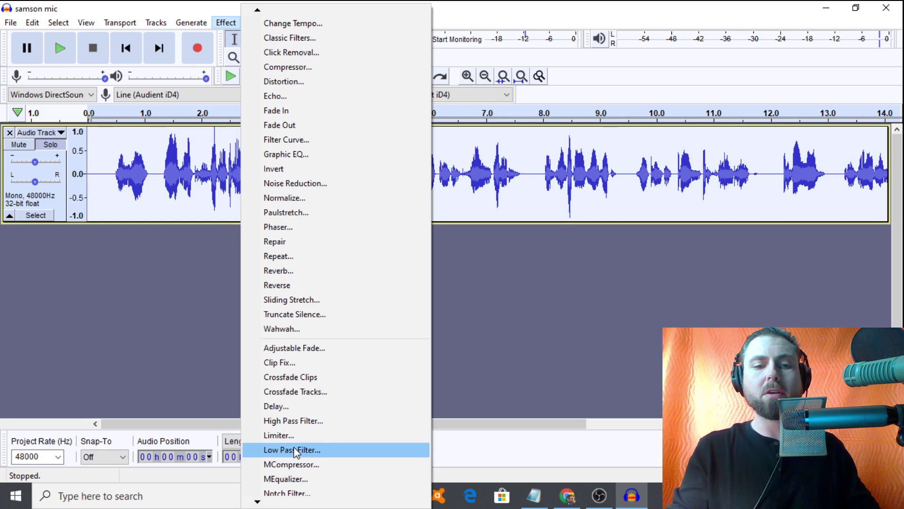
left_click(279, 432)
left_click(396, 247)
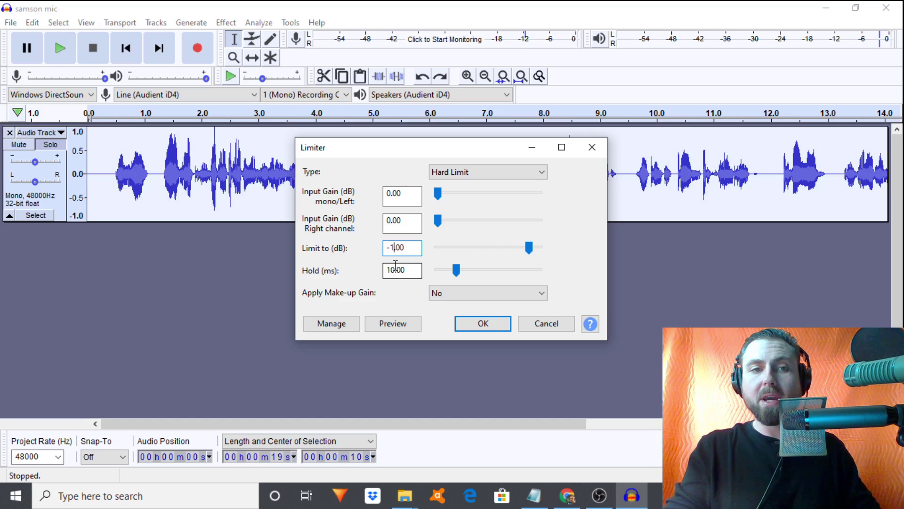
key("BackSpace")
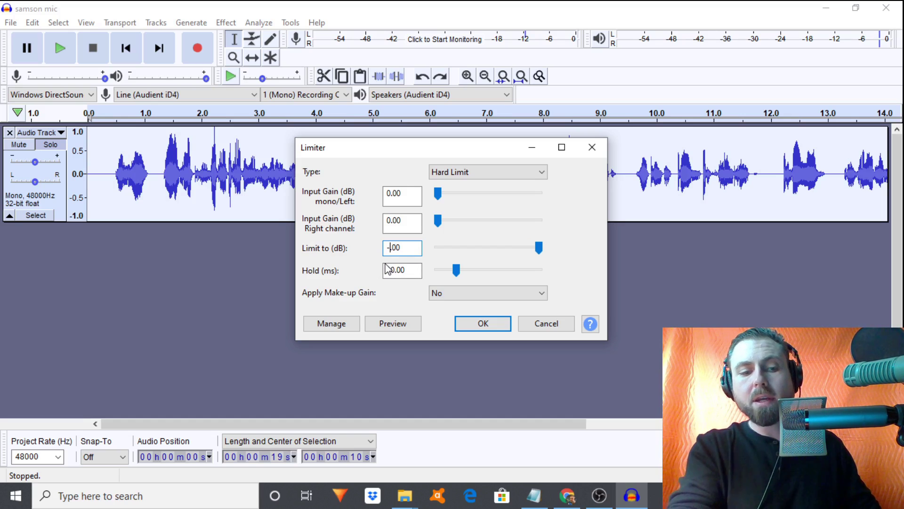
type("2")
key("Return")
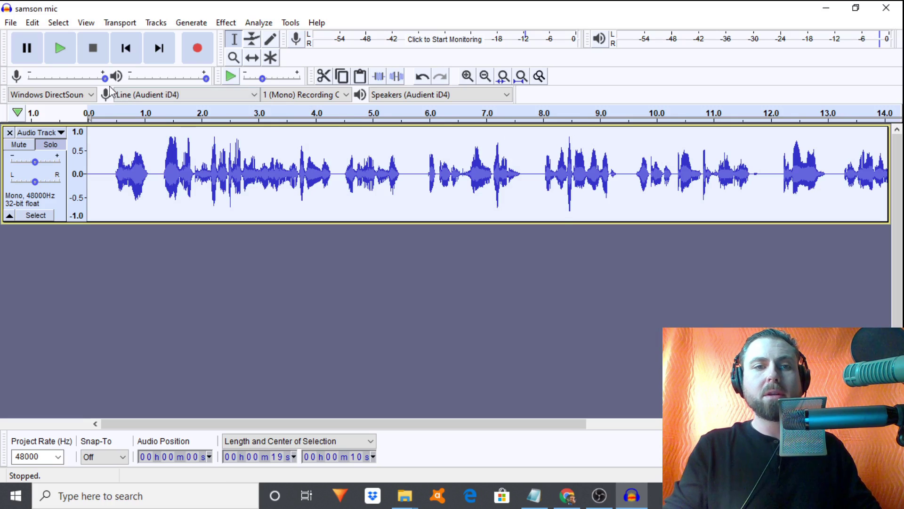
- Undo the Limiter and Compressor effects, and check the Filter Curve settings without applying them
key("ctrl+z")
left_click(230, 23)
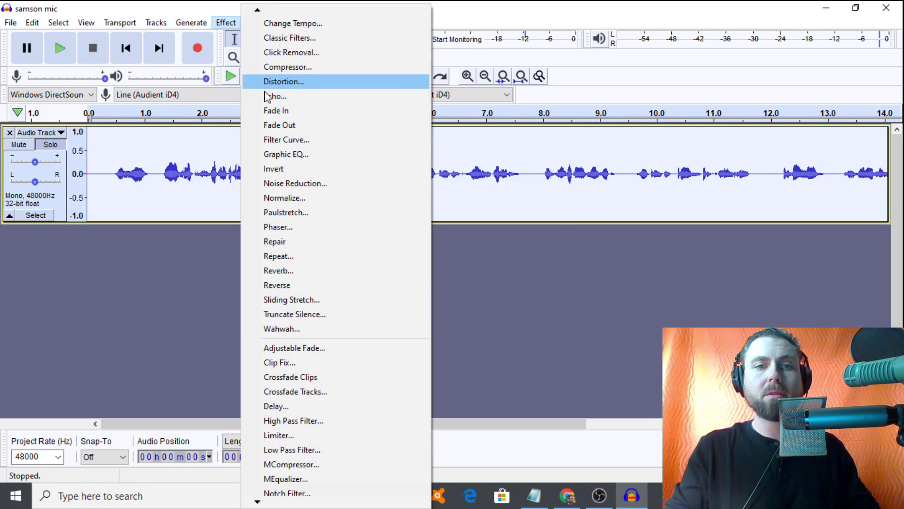
left_click(272, 140)
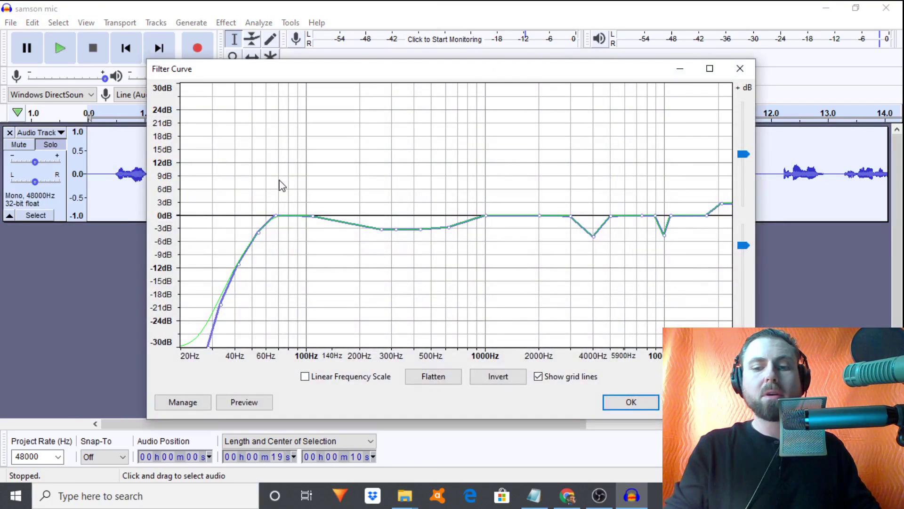
key("Escape")
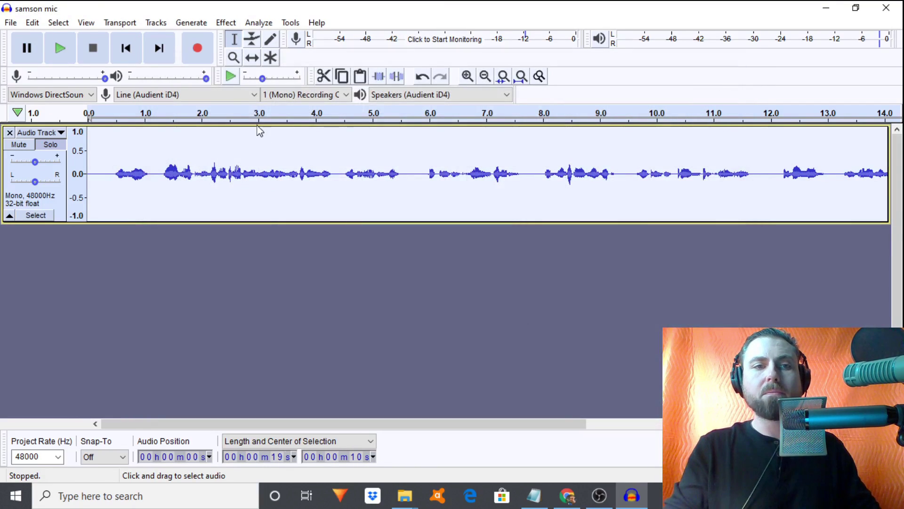
- Apply the Compressor to the whole track with its existing settings
left_click(224, 22)
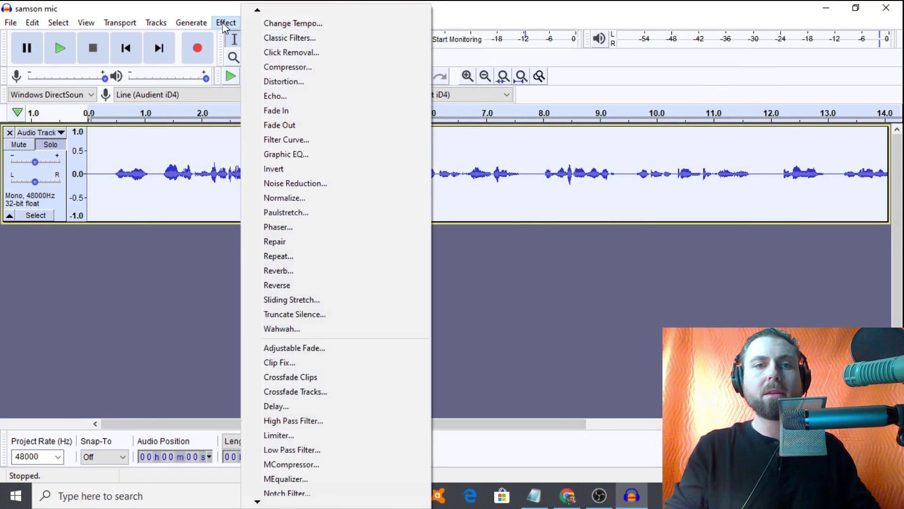
left_click(275, 71)
key("Return")
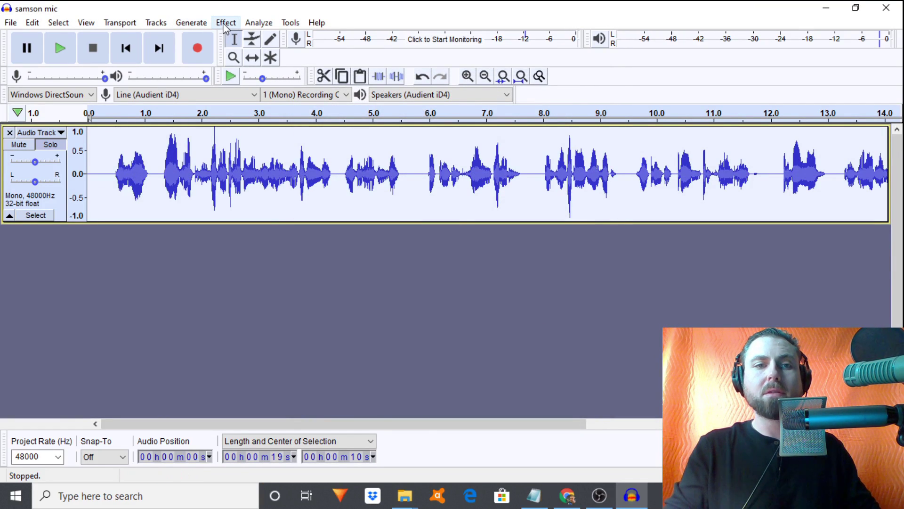
- Apply a Limiter with the Hard Limit type, limiting to -1.00 dB, to the whole track, and normalize the track
left_click(225, 24)
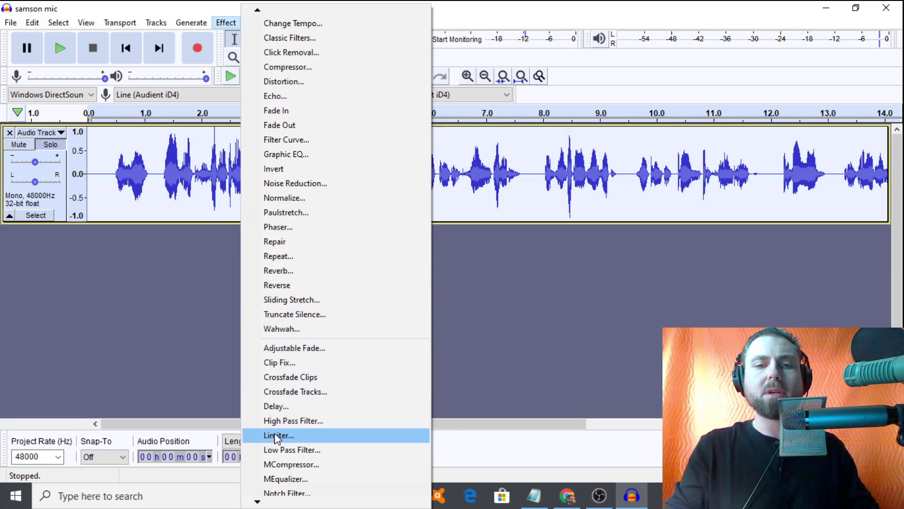
left_click(277, 438)
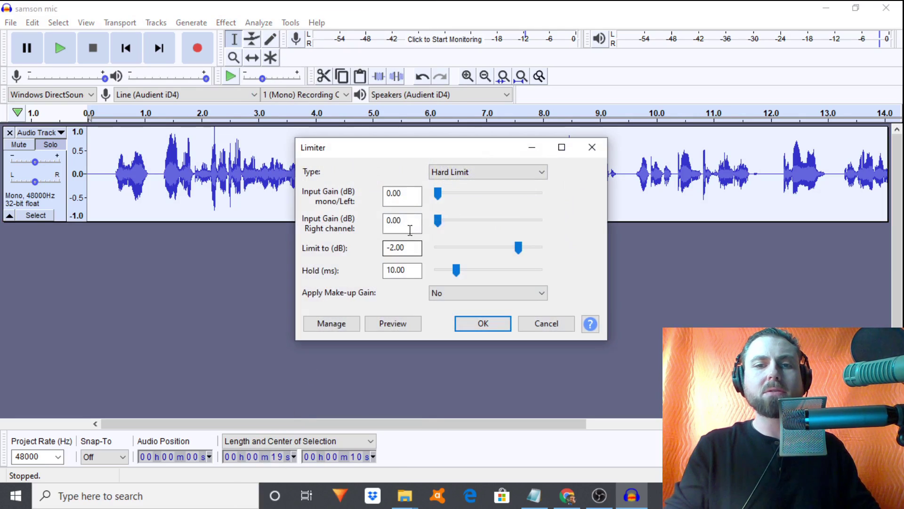
left_click_drag(394, 250, 397, 253)
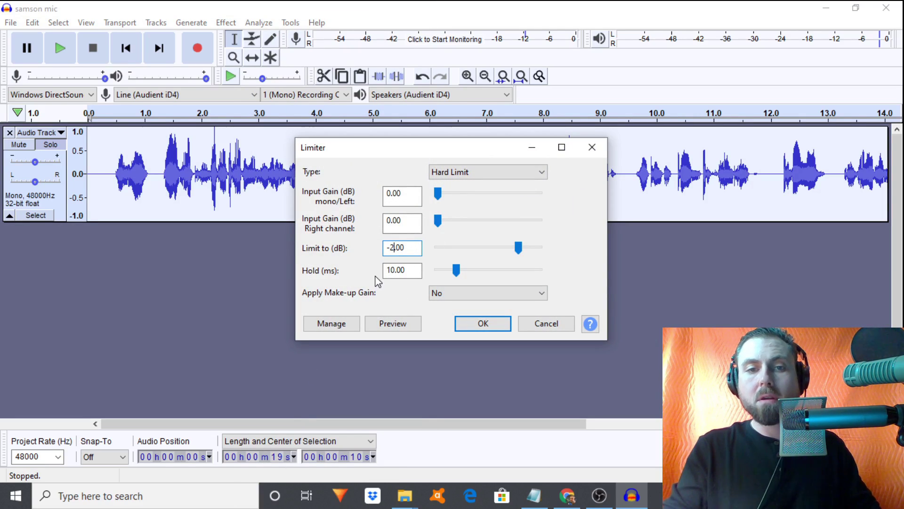
key("BackSpace")
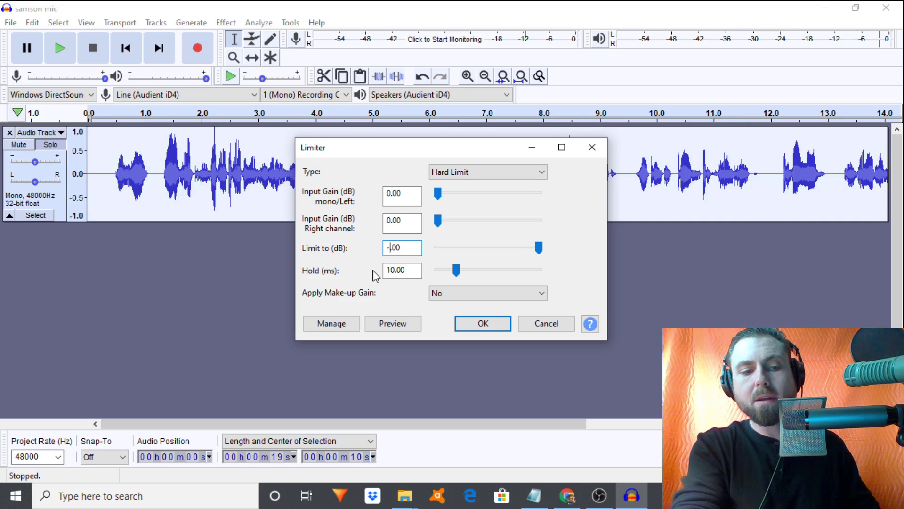
type("1")
key("Return")
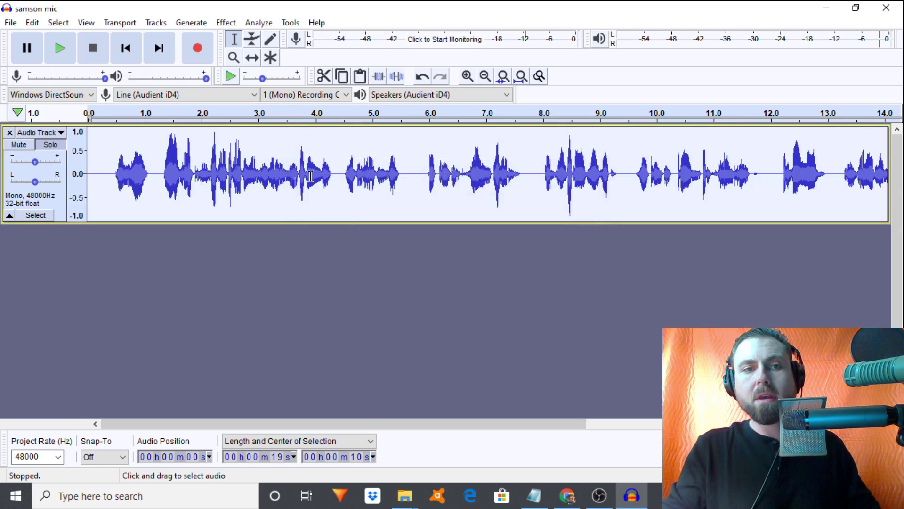
left_click(226, 23)
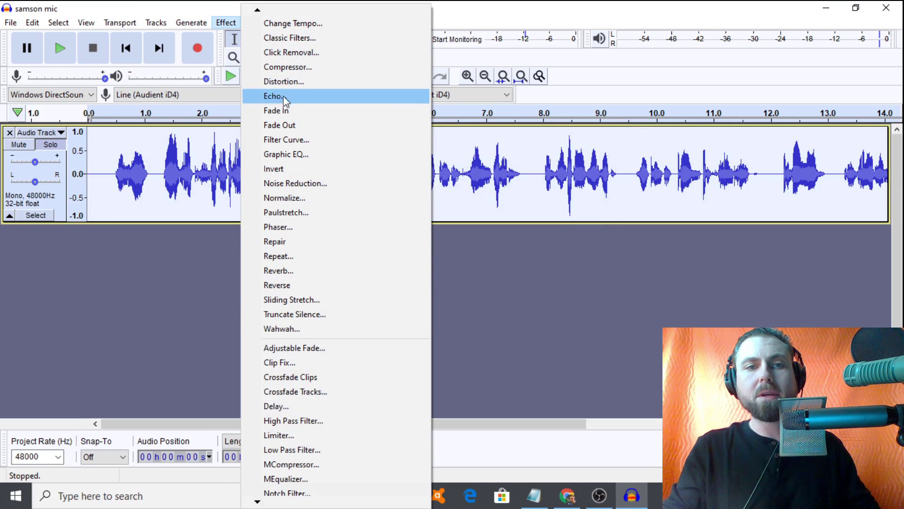
left_click(278, 194)
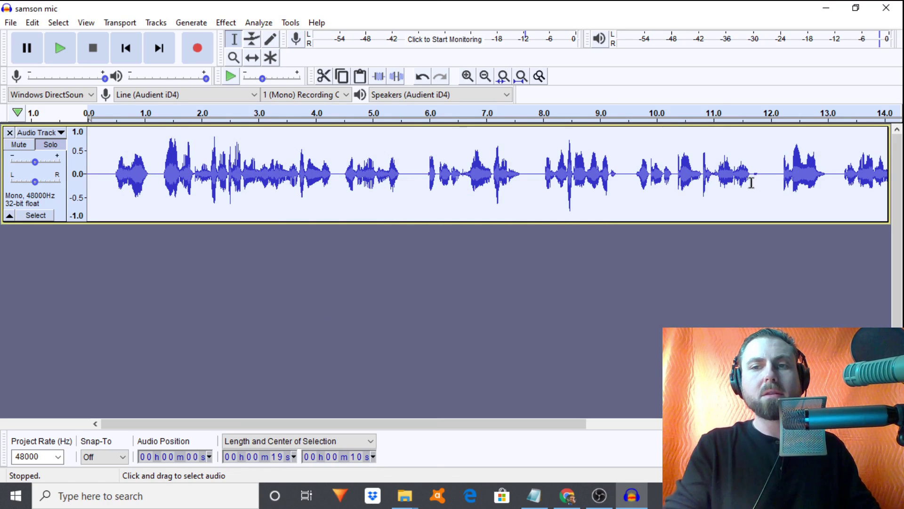
- Select and play the small noise between phrases just before 12 seconds, and reduce it with Amplify at -4.0 dB
left_click_drag(752, 178, 764, 190)
key("space")
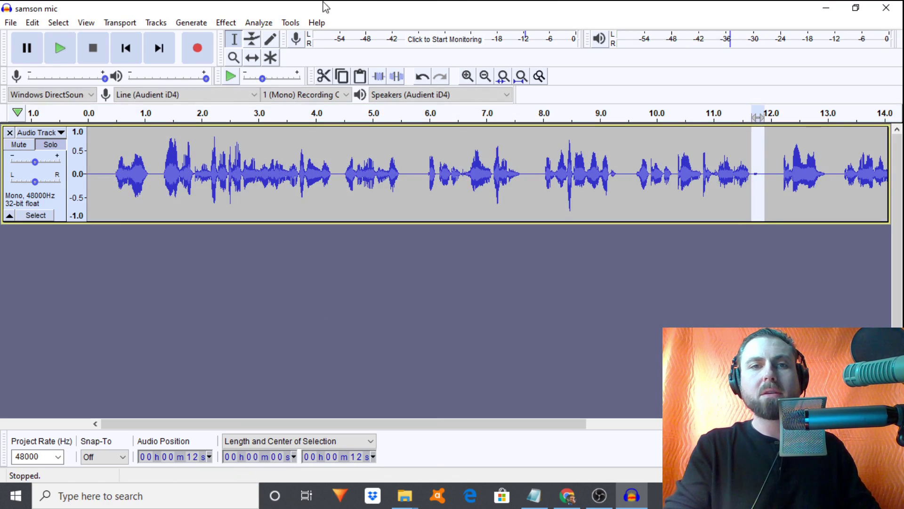
left_click(225, 25)
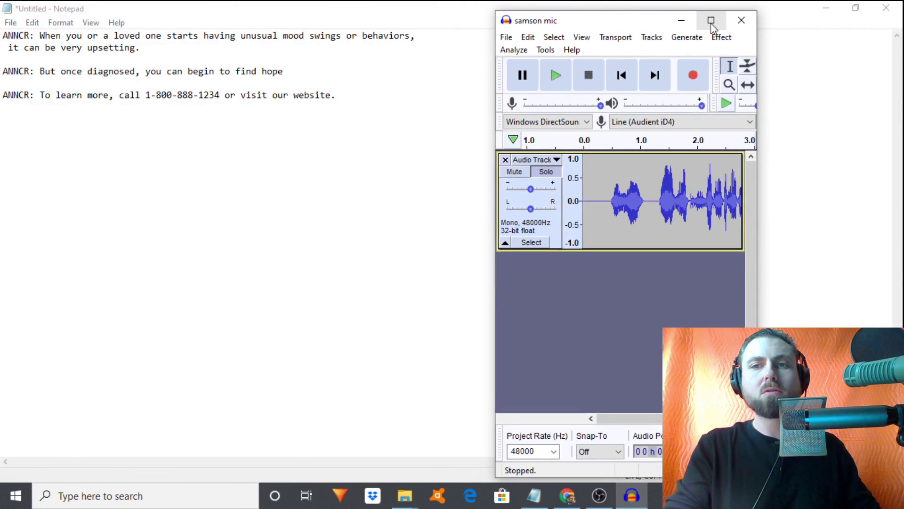
left_click(710, 18)
left_click(227, 23)
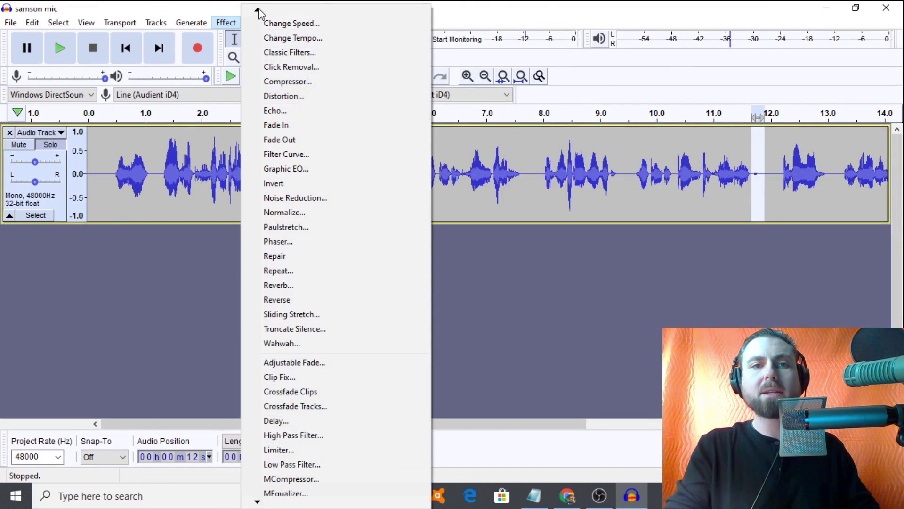
mouse_move(258, 12)
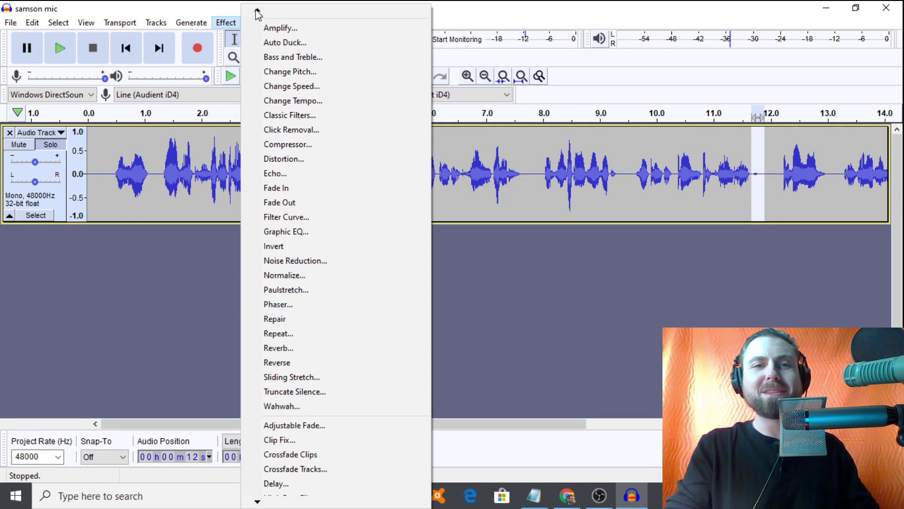
left_click(277, 43)
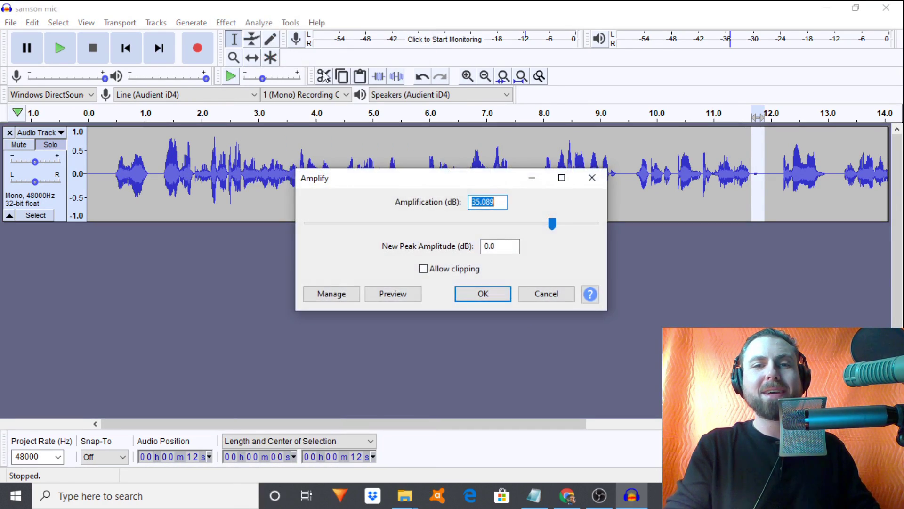
left_click_drag(559, 225, 439, 235)
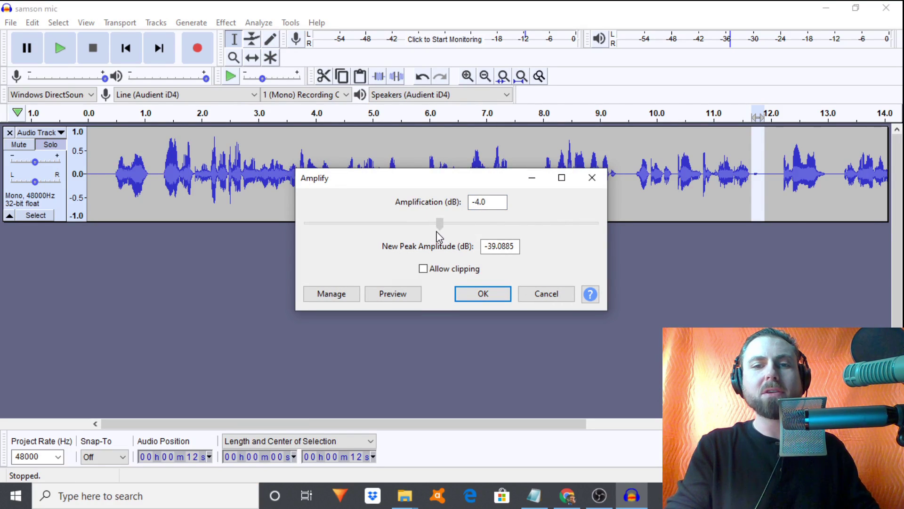
left_click(473, 294)
- Duplicate the whole mono track and combine both copies into one stereo track, and play it from near the beginning
left_click(474, 183)
key("ctrl+a")
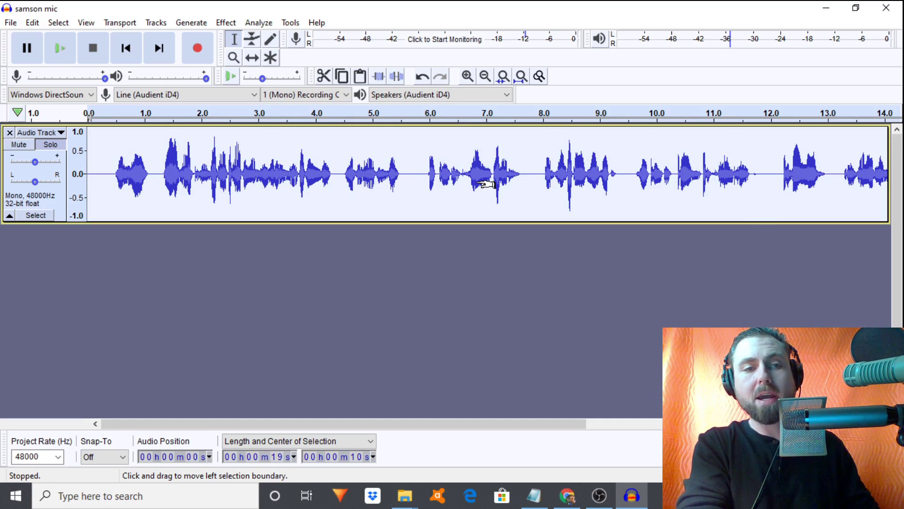
key("ctrl+d")
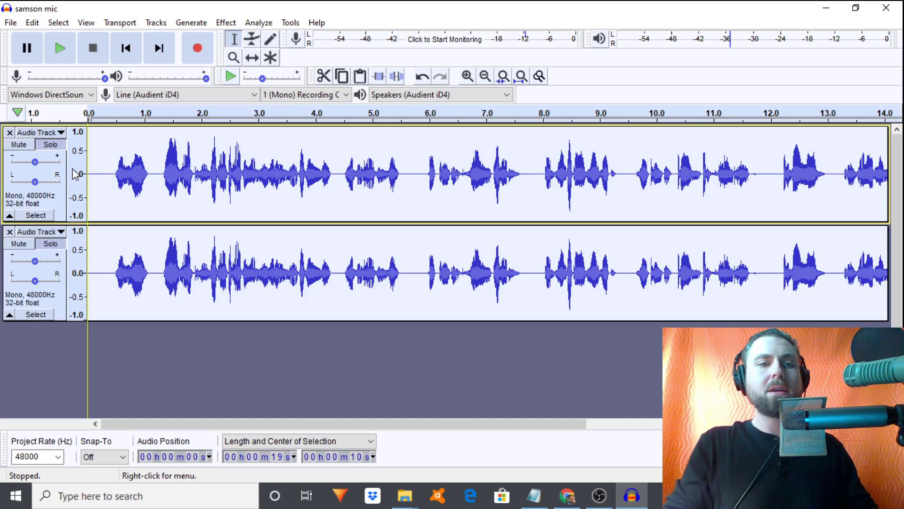
left_click(35, 134)
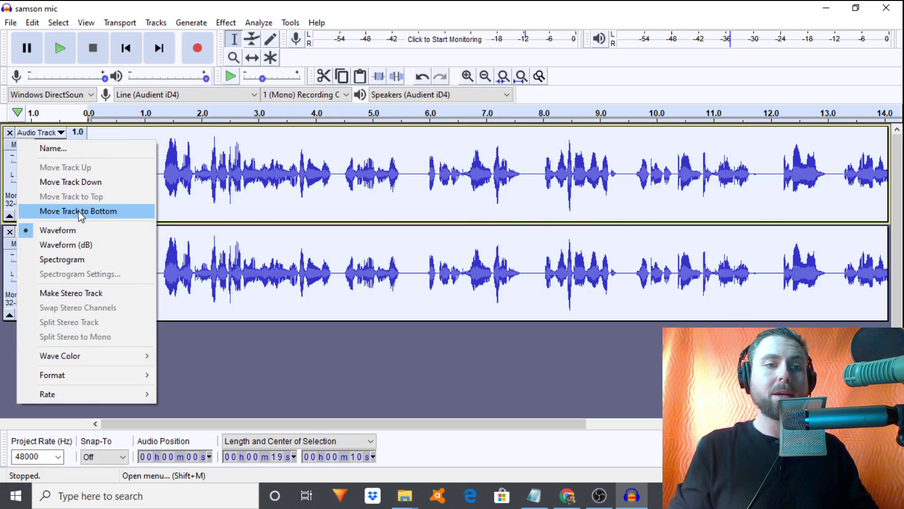
left_click(66, 293)
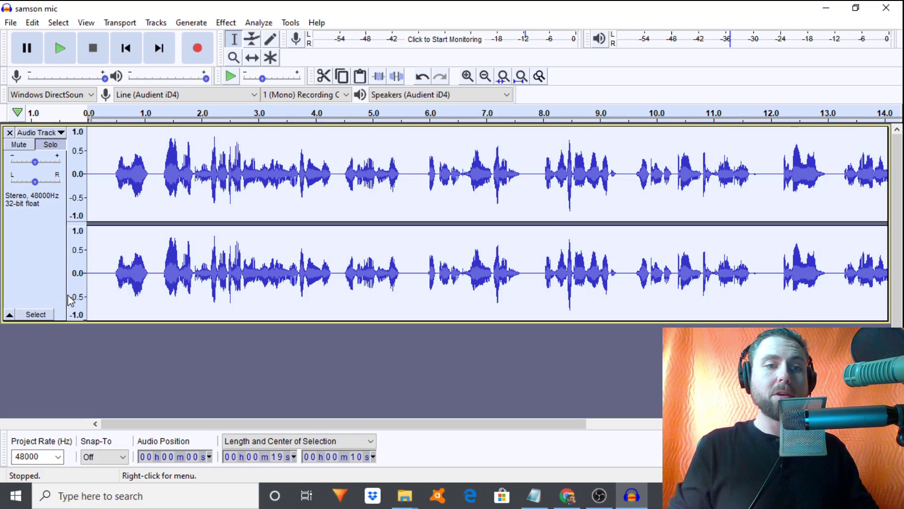
left_click(107, 176)
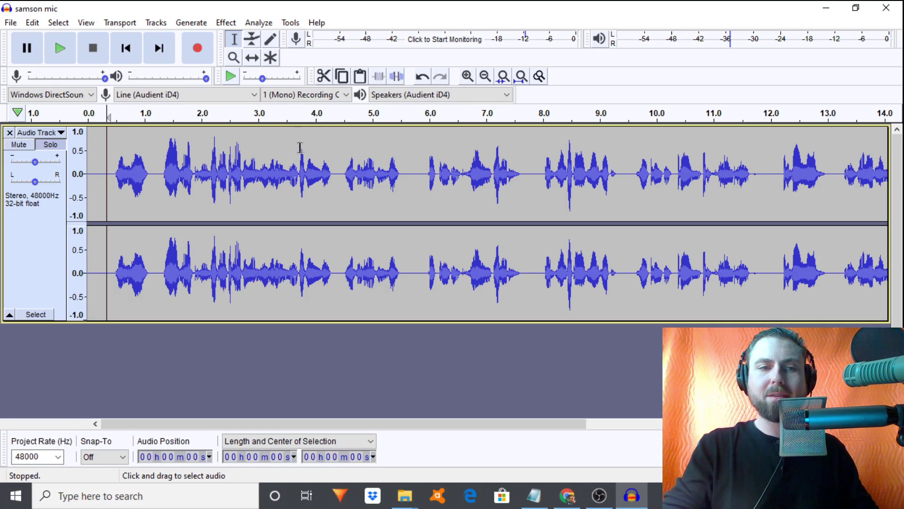
key("space")
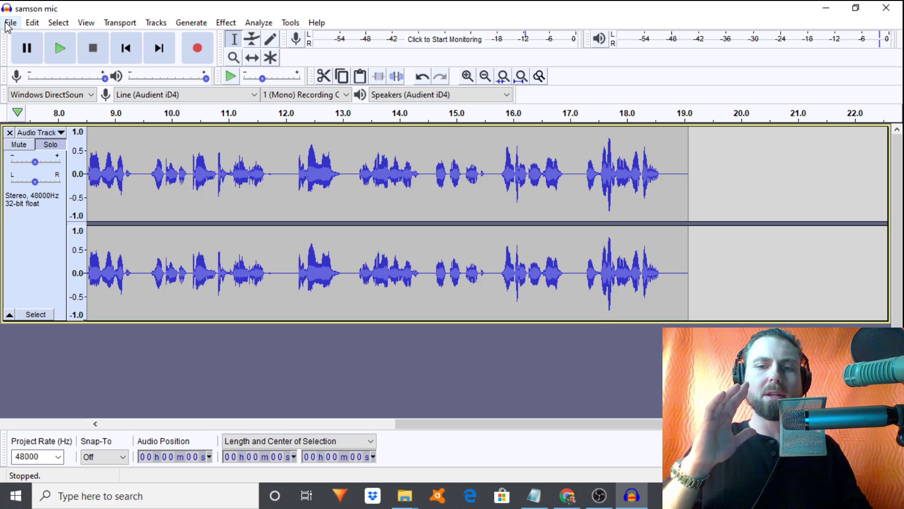
- Start saving the project under a new name on the Desktop, entering Med Commercial as the file name
left_click(7, 23)
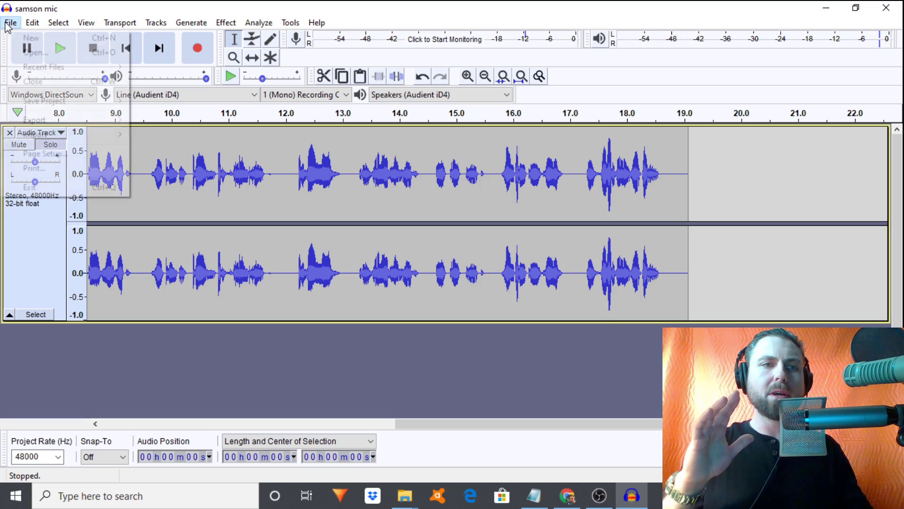
mouse_move(45, 105)
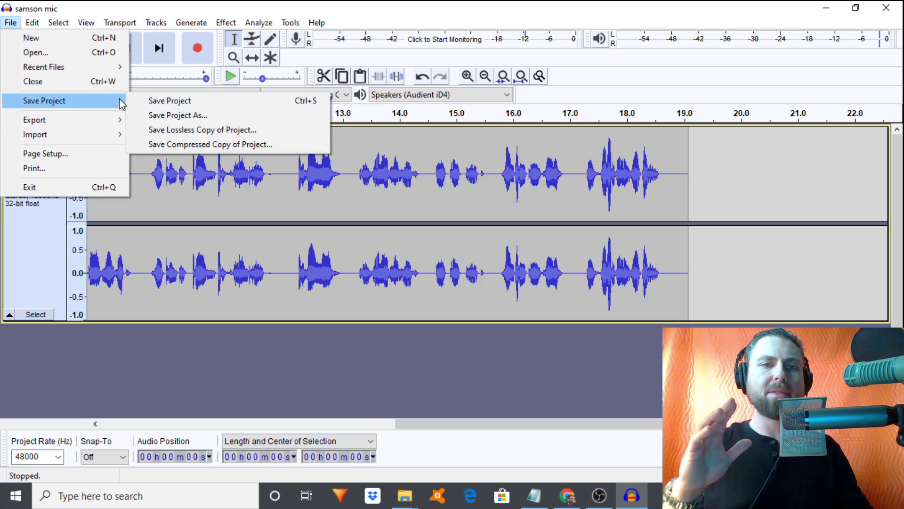
left_click(146, 116)
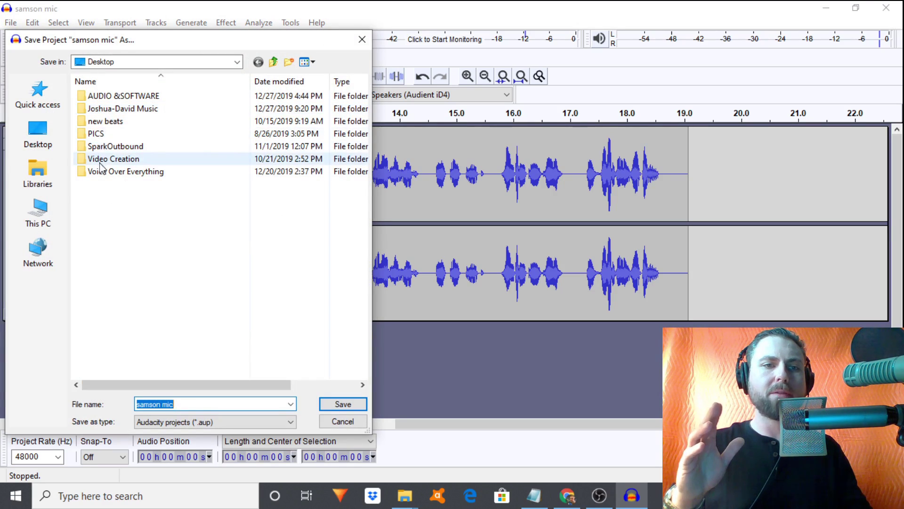
left_click(165, 404)
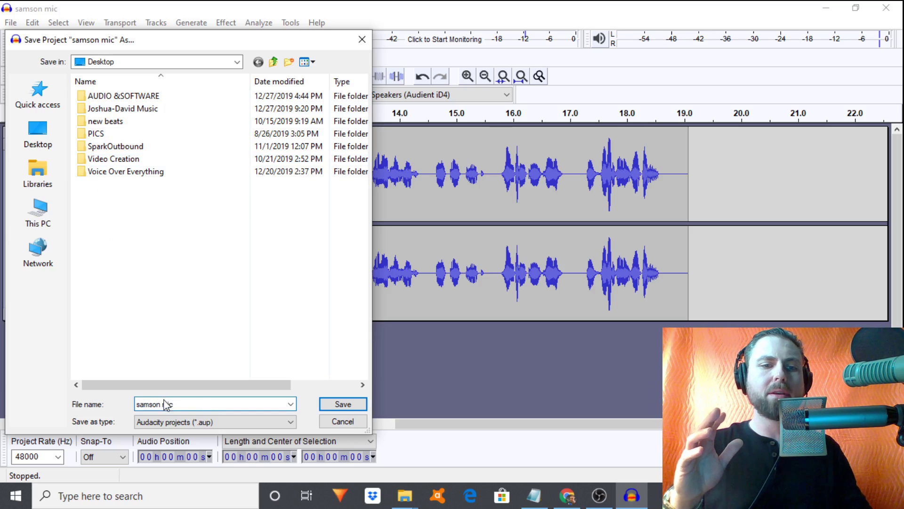
left_click_drag(197, 404, 137, 405)
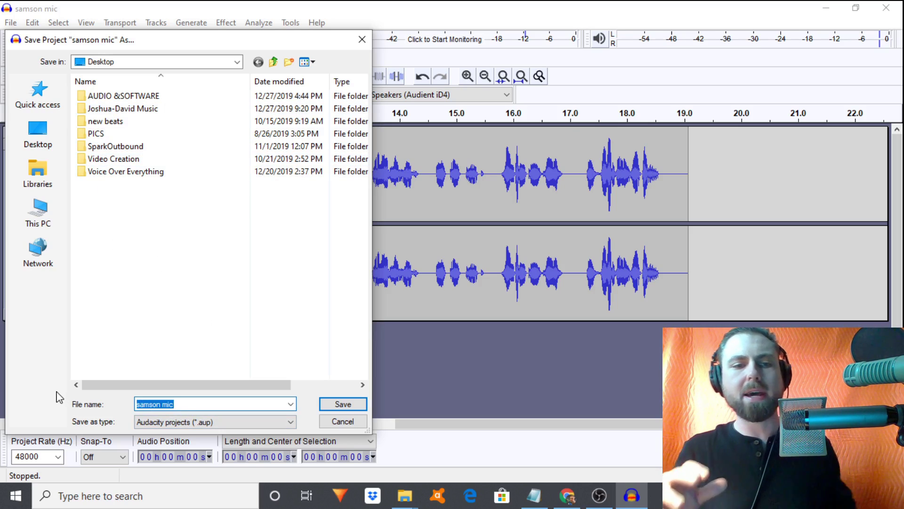
type("M")
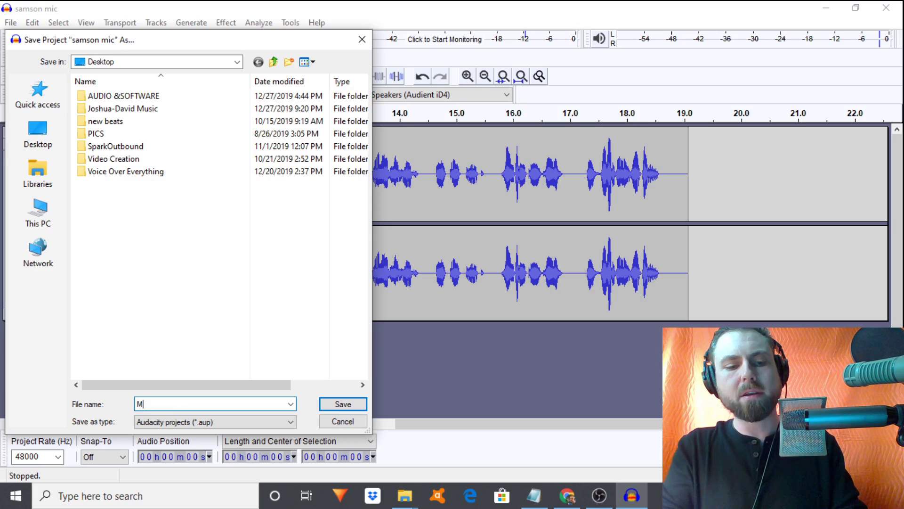
type("ed Comm")
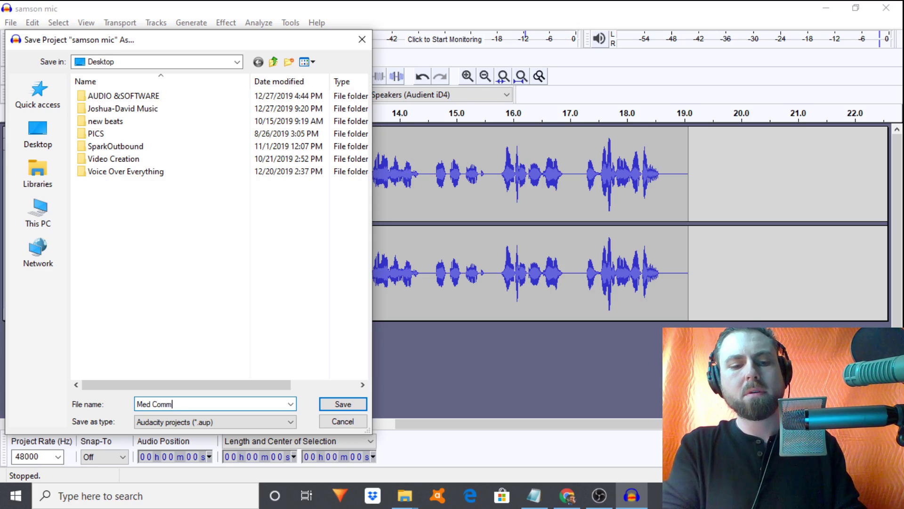
type("ercial")
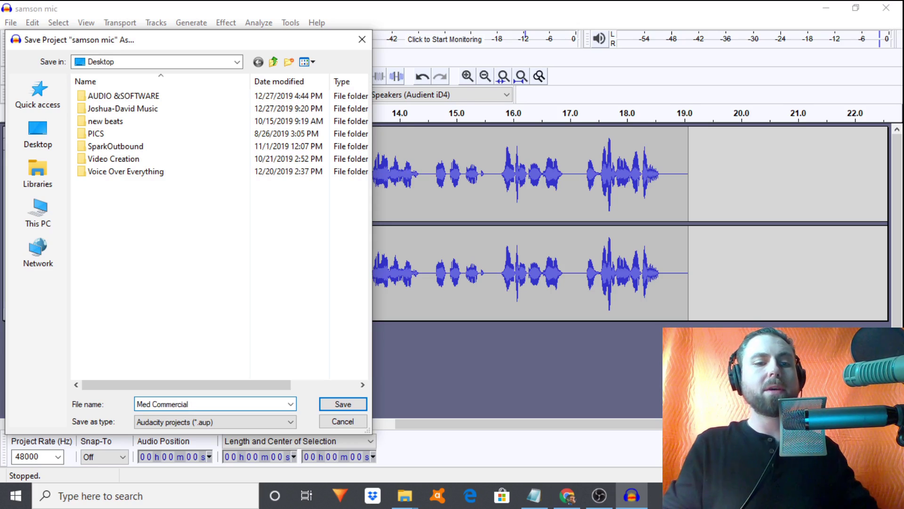
- Copy the whole file name Med Commercial and close the project save dialog without saving
key("Home")
key("shift+Right")
key("shift+Right")
key("shift+Right")
key("shift+Right")
key("shift+Right")
key("shift+Right")
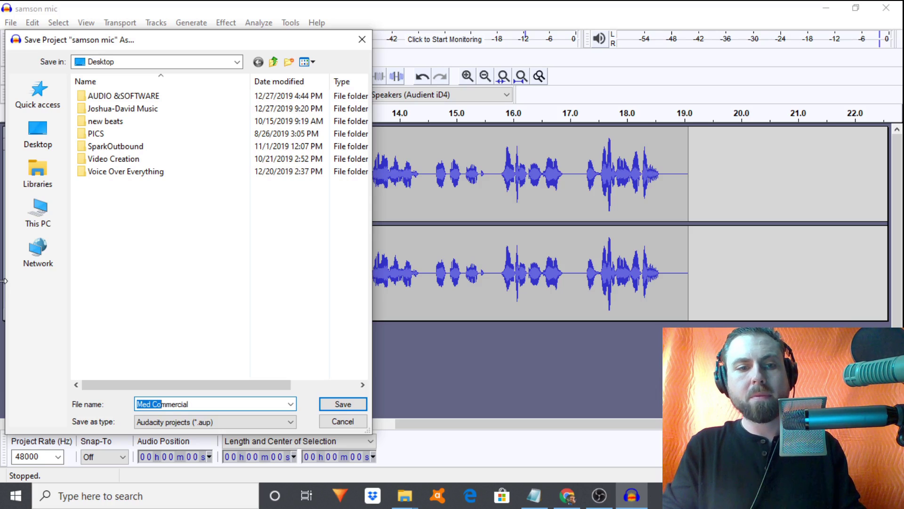
key("shift+End")
key("ctrl+c")
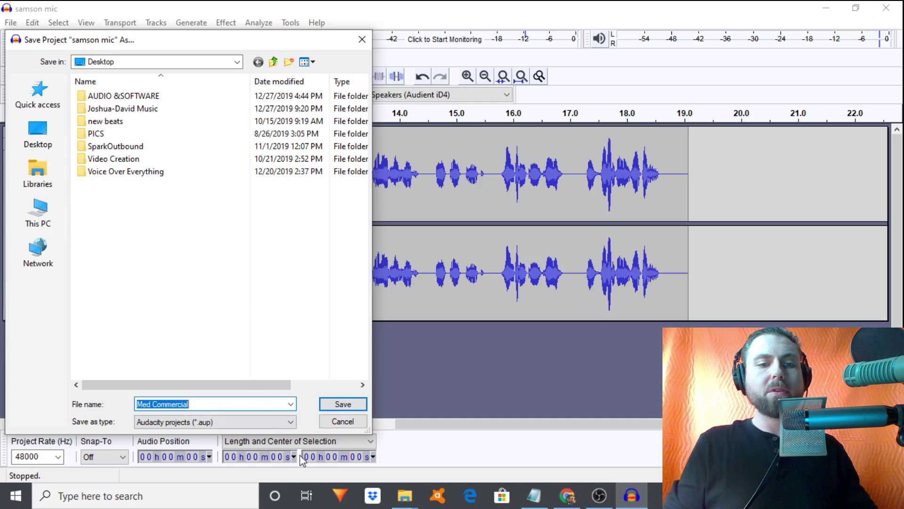
left_click(362, 39)
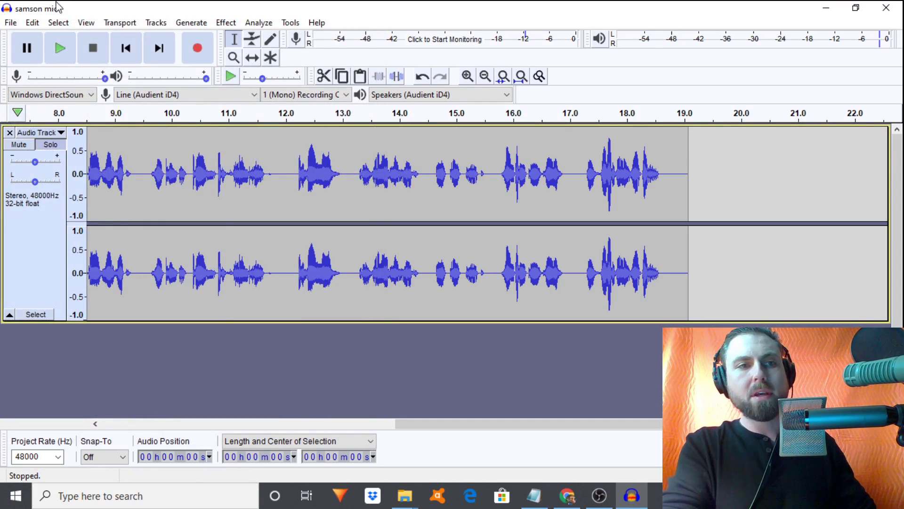
- Export the stereo recording to the Desktop as an MP3 file named Med Commercial
left_click(10, 22)
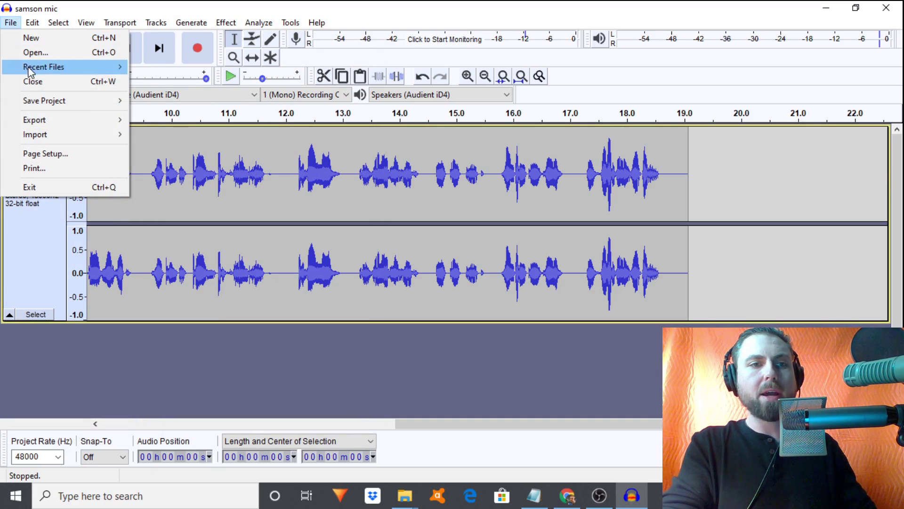
mouse_move(60, 125)
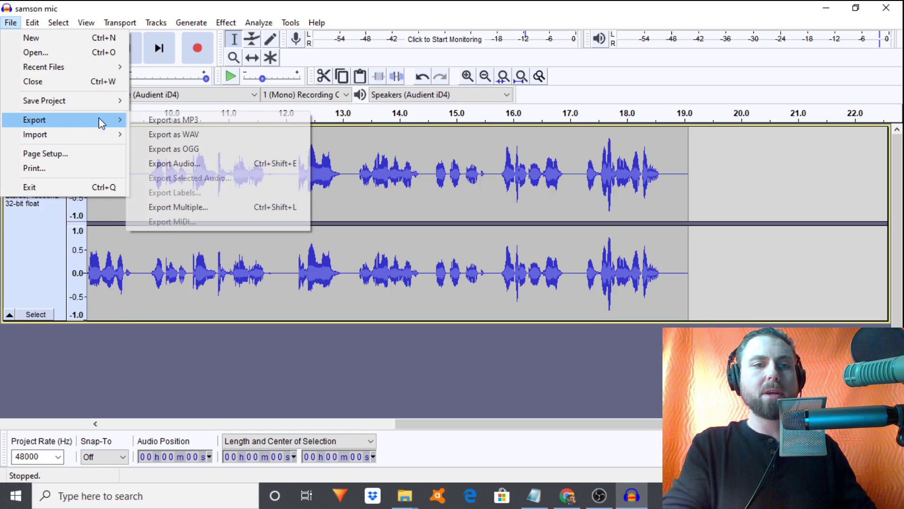
left_click(160, 122)
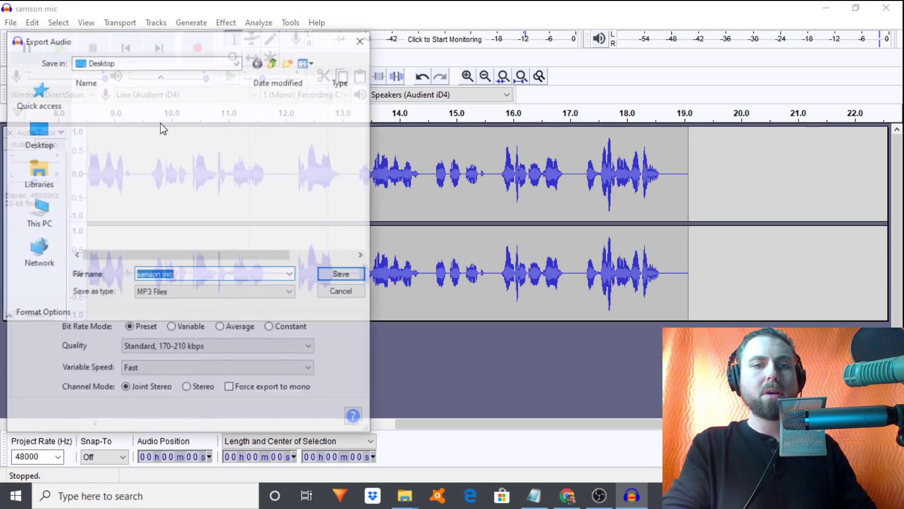
left_click(360, 39)
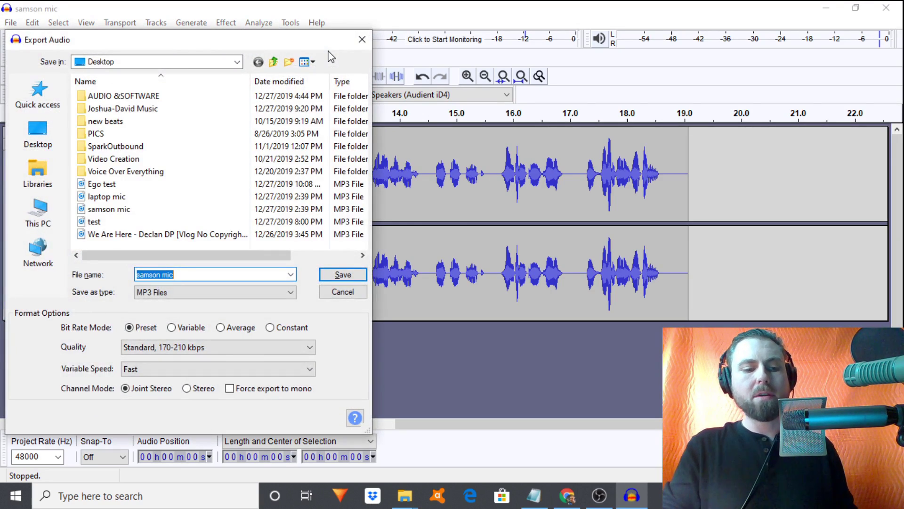
key("BackSpace")
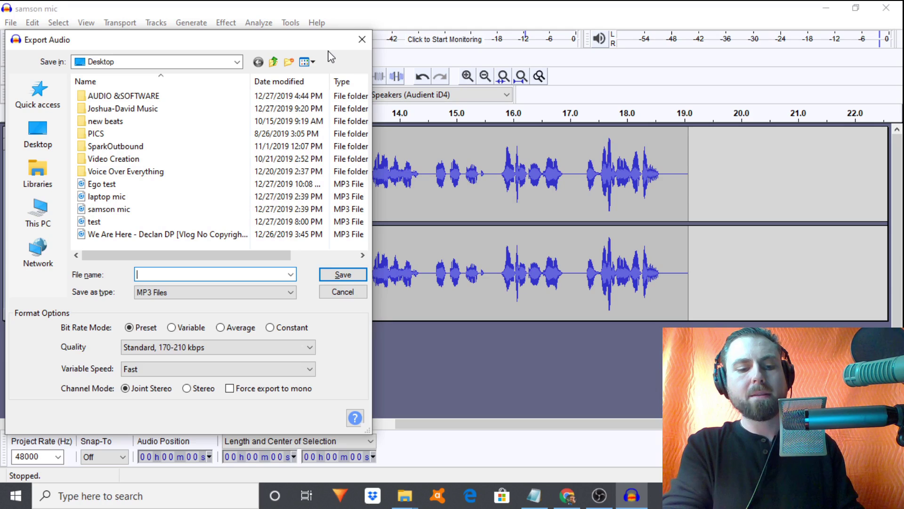
key("ctrl+v")
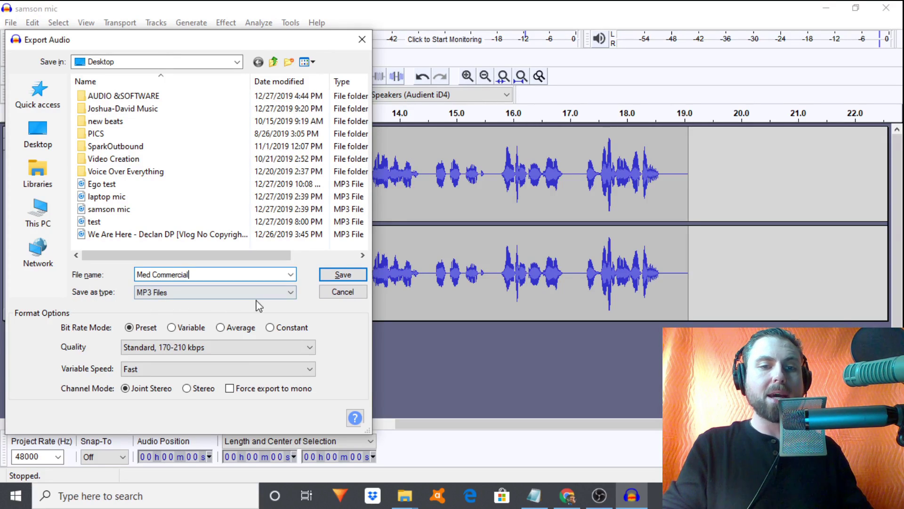
left_click(291, 293)
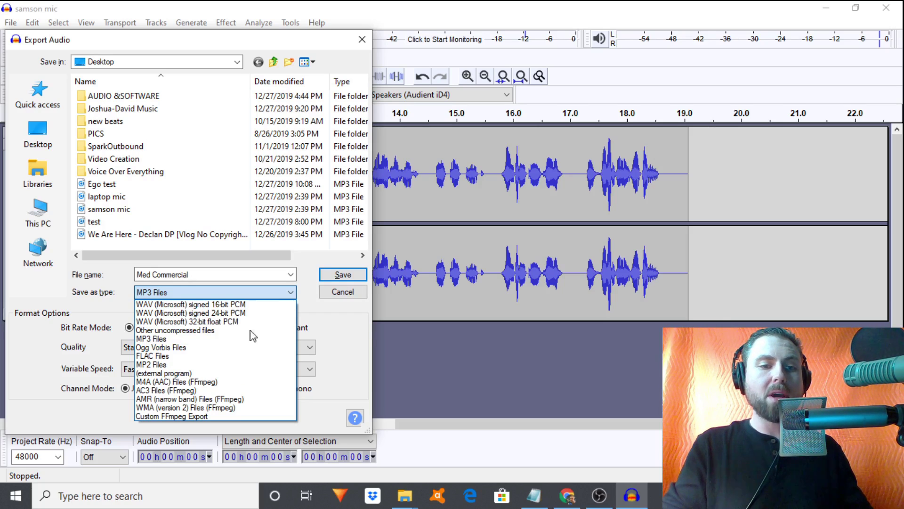
left_click(254, 342)
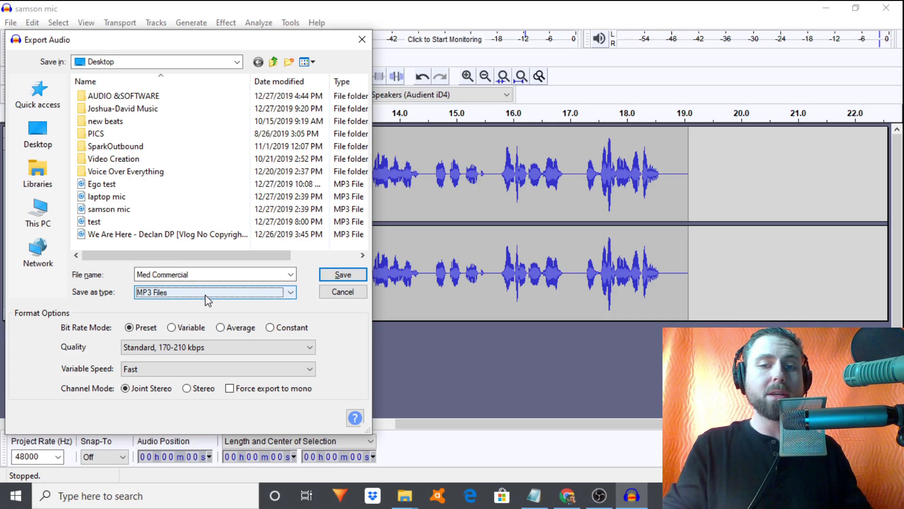
left_click(334, 277)
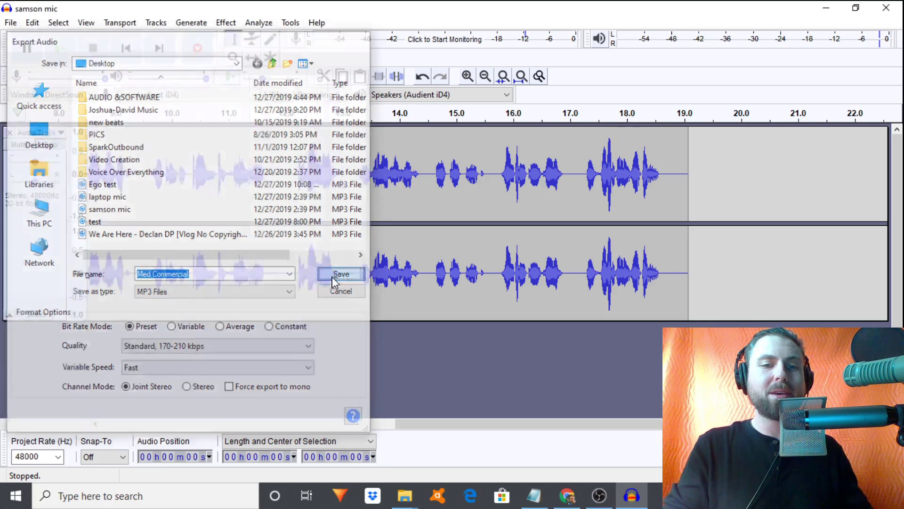
left_click(484, 382)
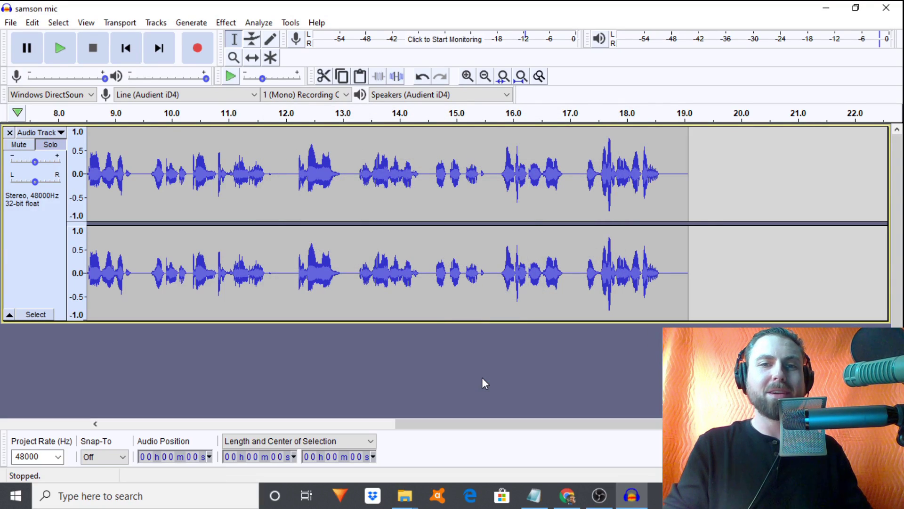
- Switch to the Notepad summary and review the notes from the hotkeys through audio processing, stereo track creation and export
key("alt+Tab")
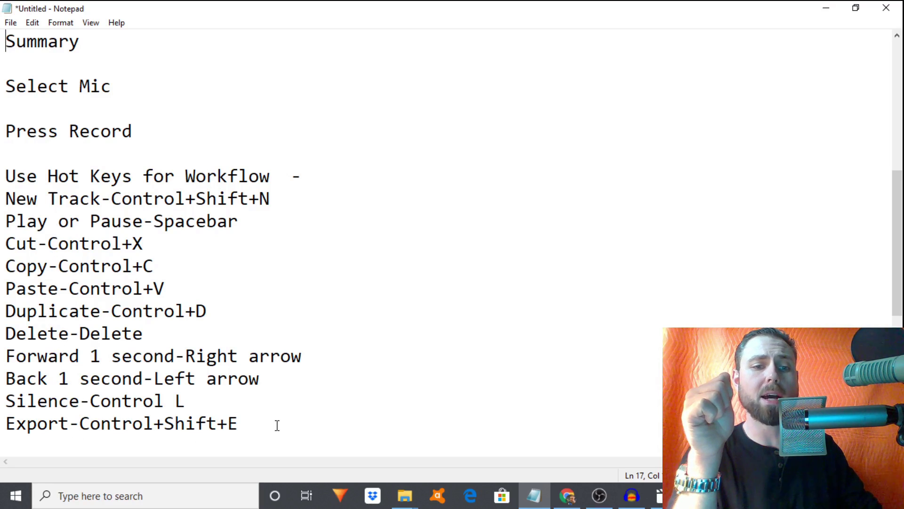
scroll(276, 421, "down", 5)
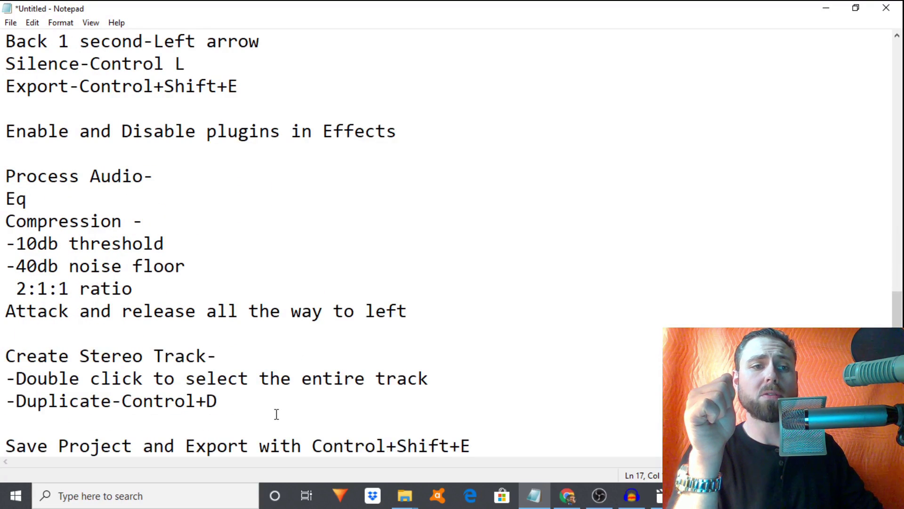
scroll(276, 414, "down", 1)
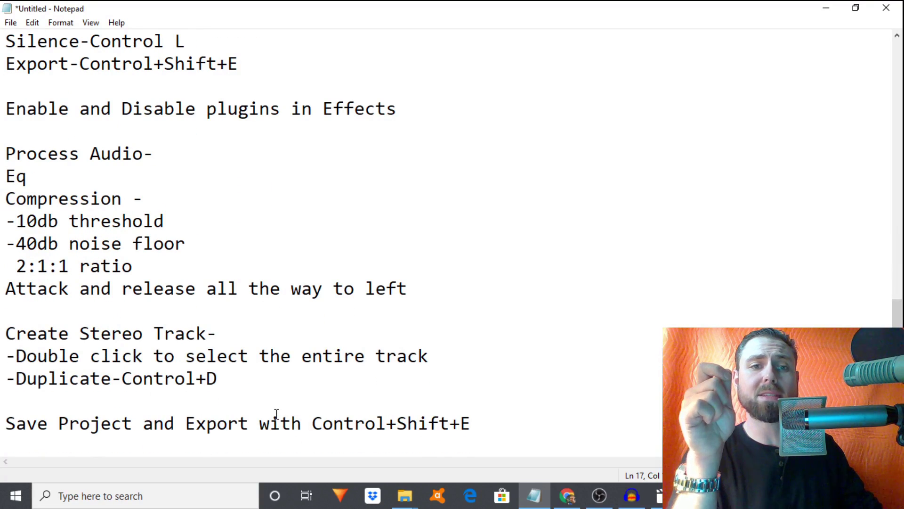